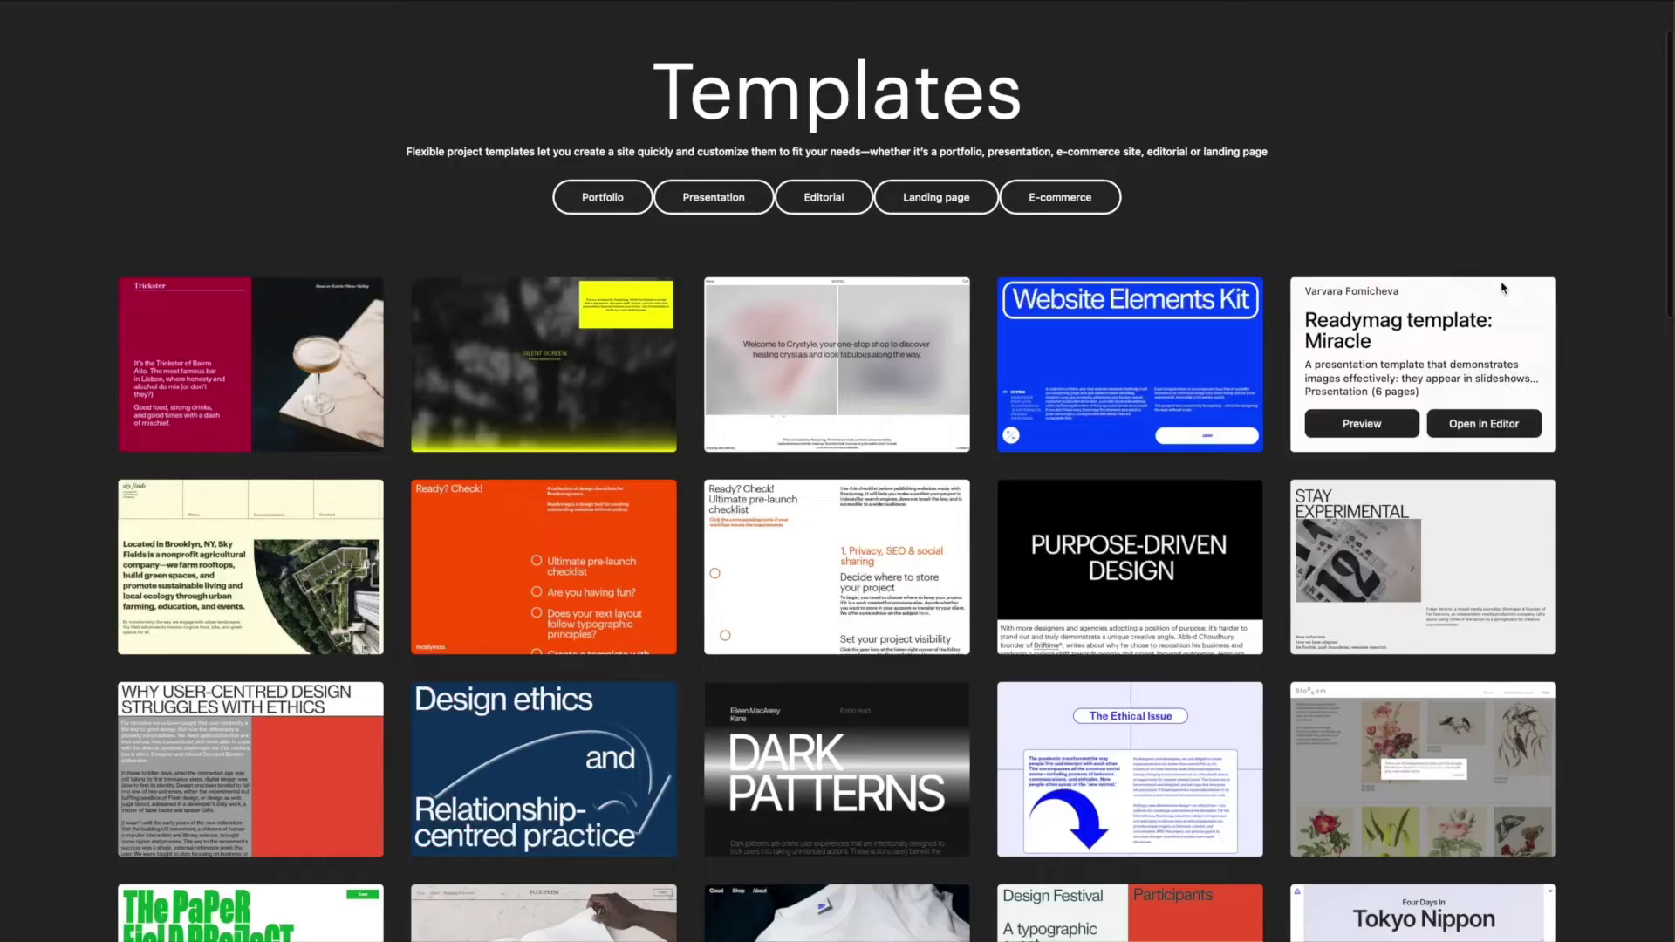
Browse the gallery of project templates.
scroll(1502, 287, down, 3)
scroll(1502, 287, down, 8)
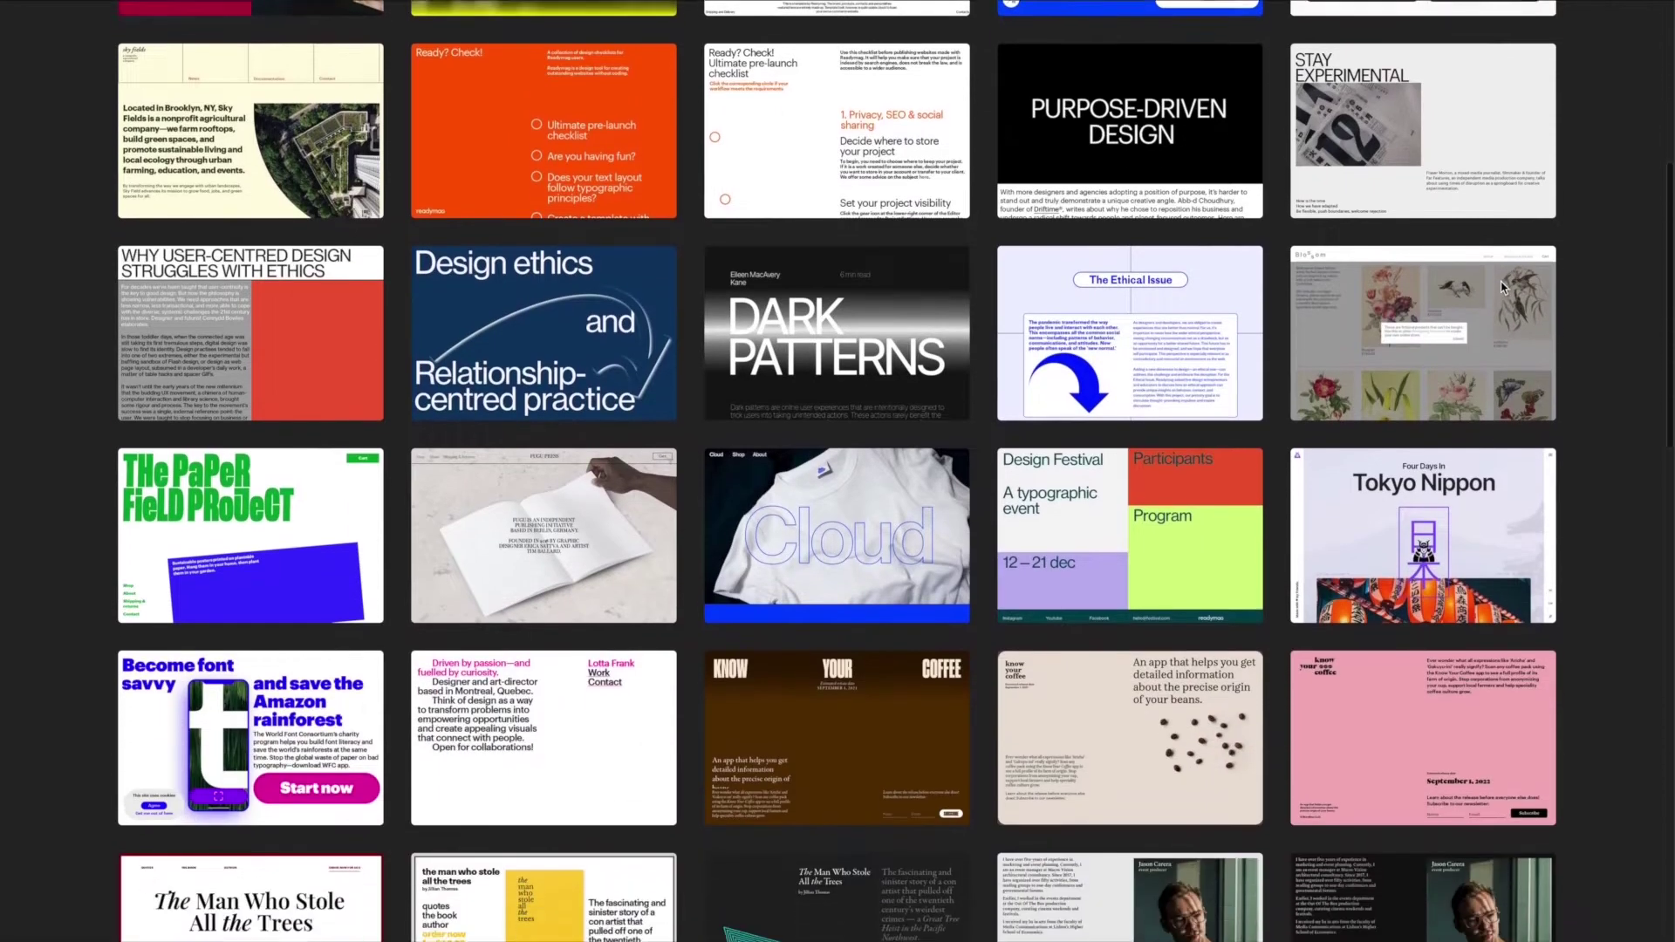
scroll(1502, 287, down, 8)
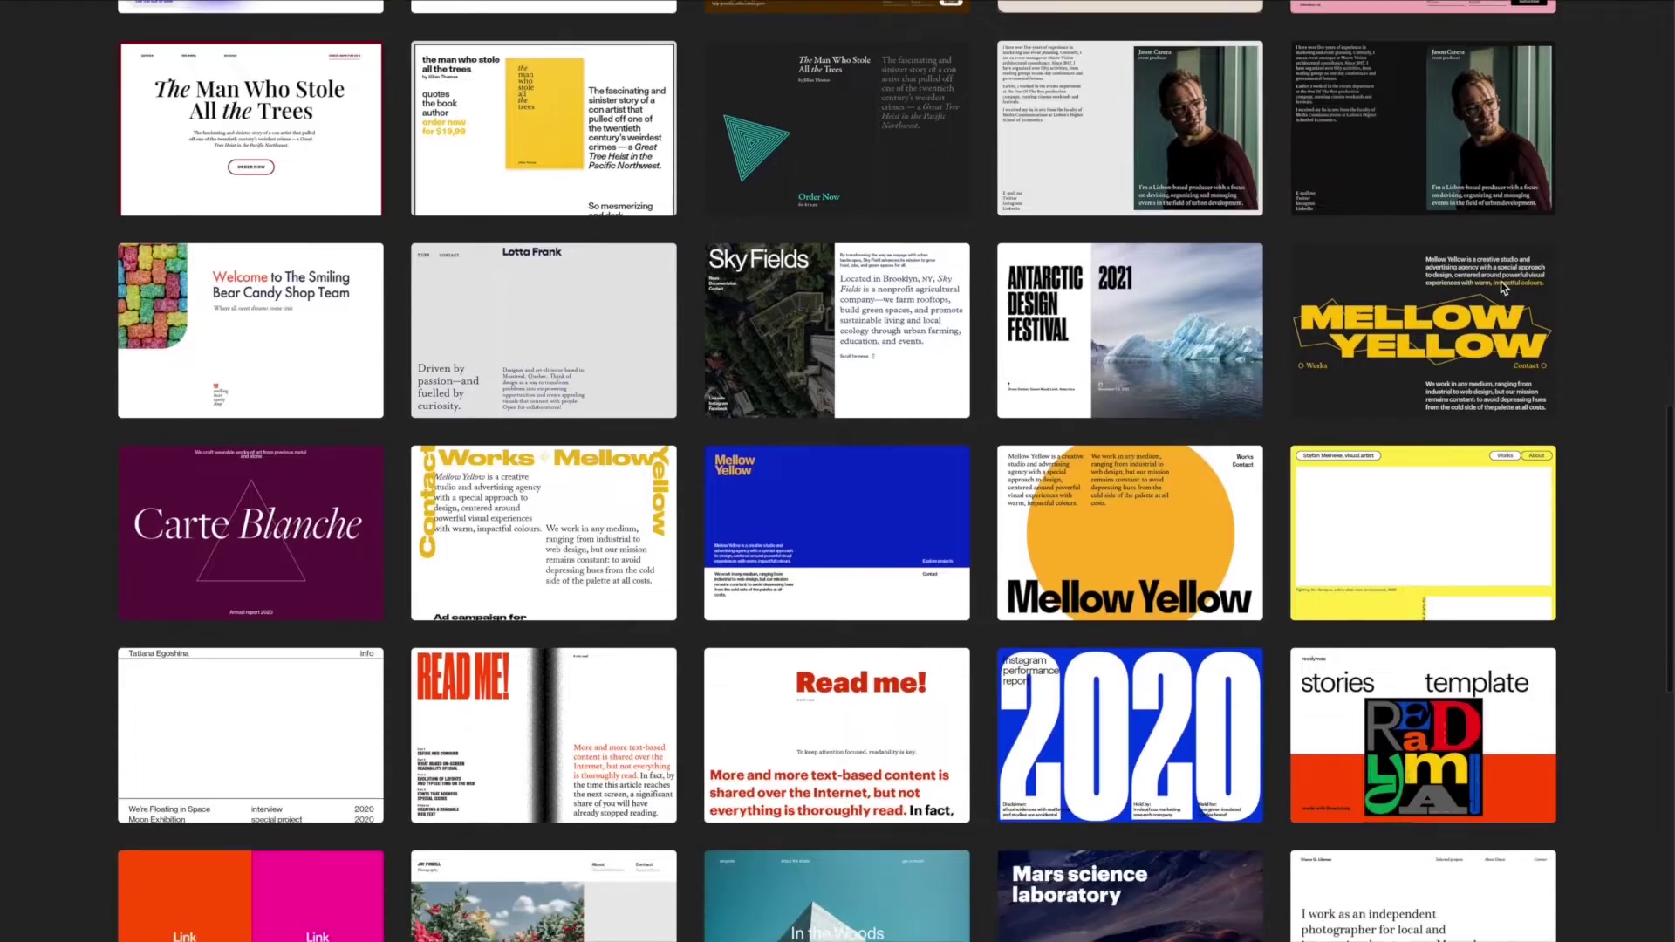
scroll(1502, 287, down, 1)
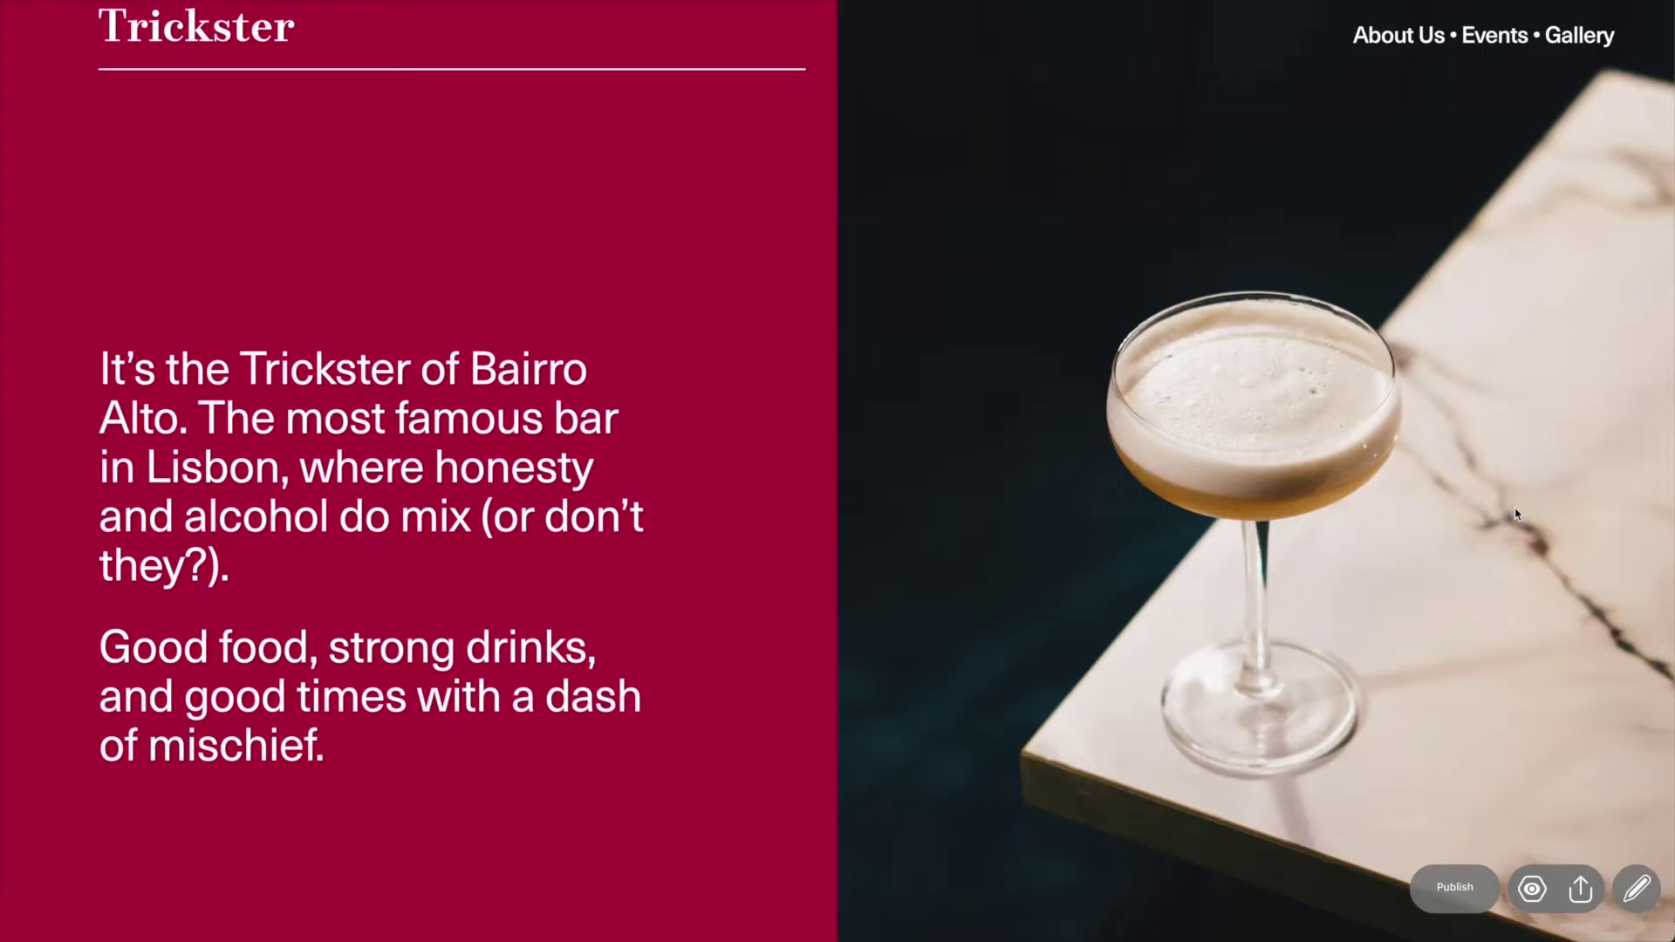
Open the bar project for editing, add a text widget reading "Trickster" and narrow its box to 110 wide.
click(1636, 888)
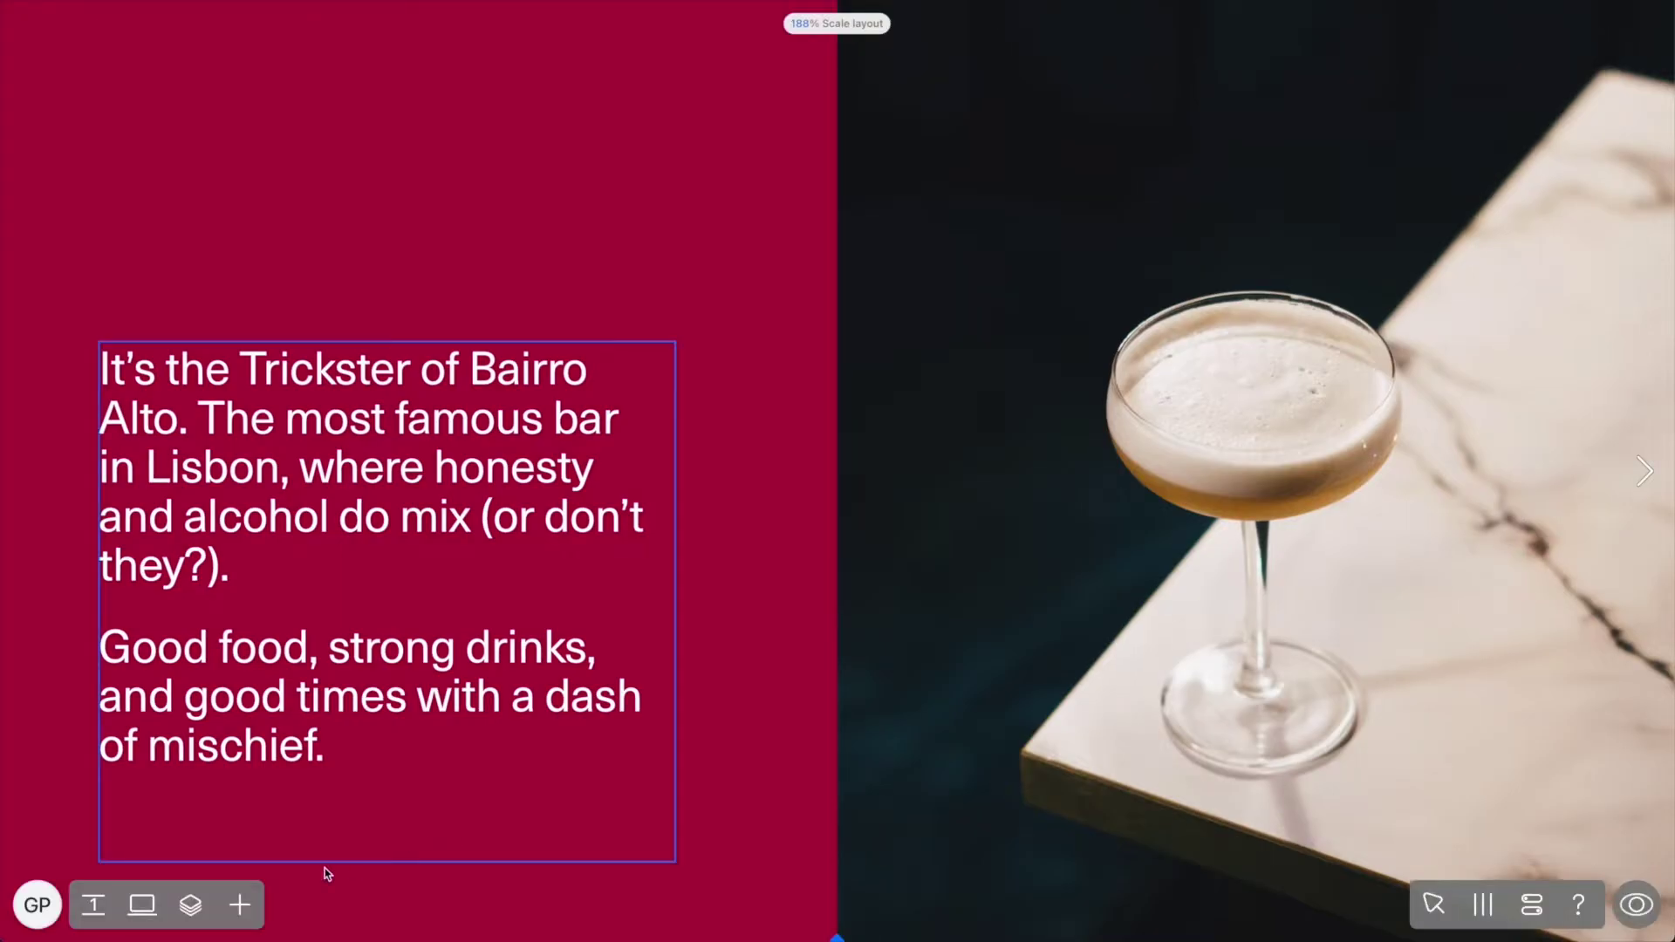
click(240, 904)
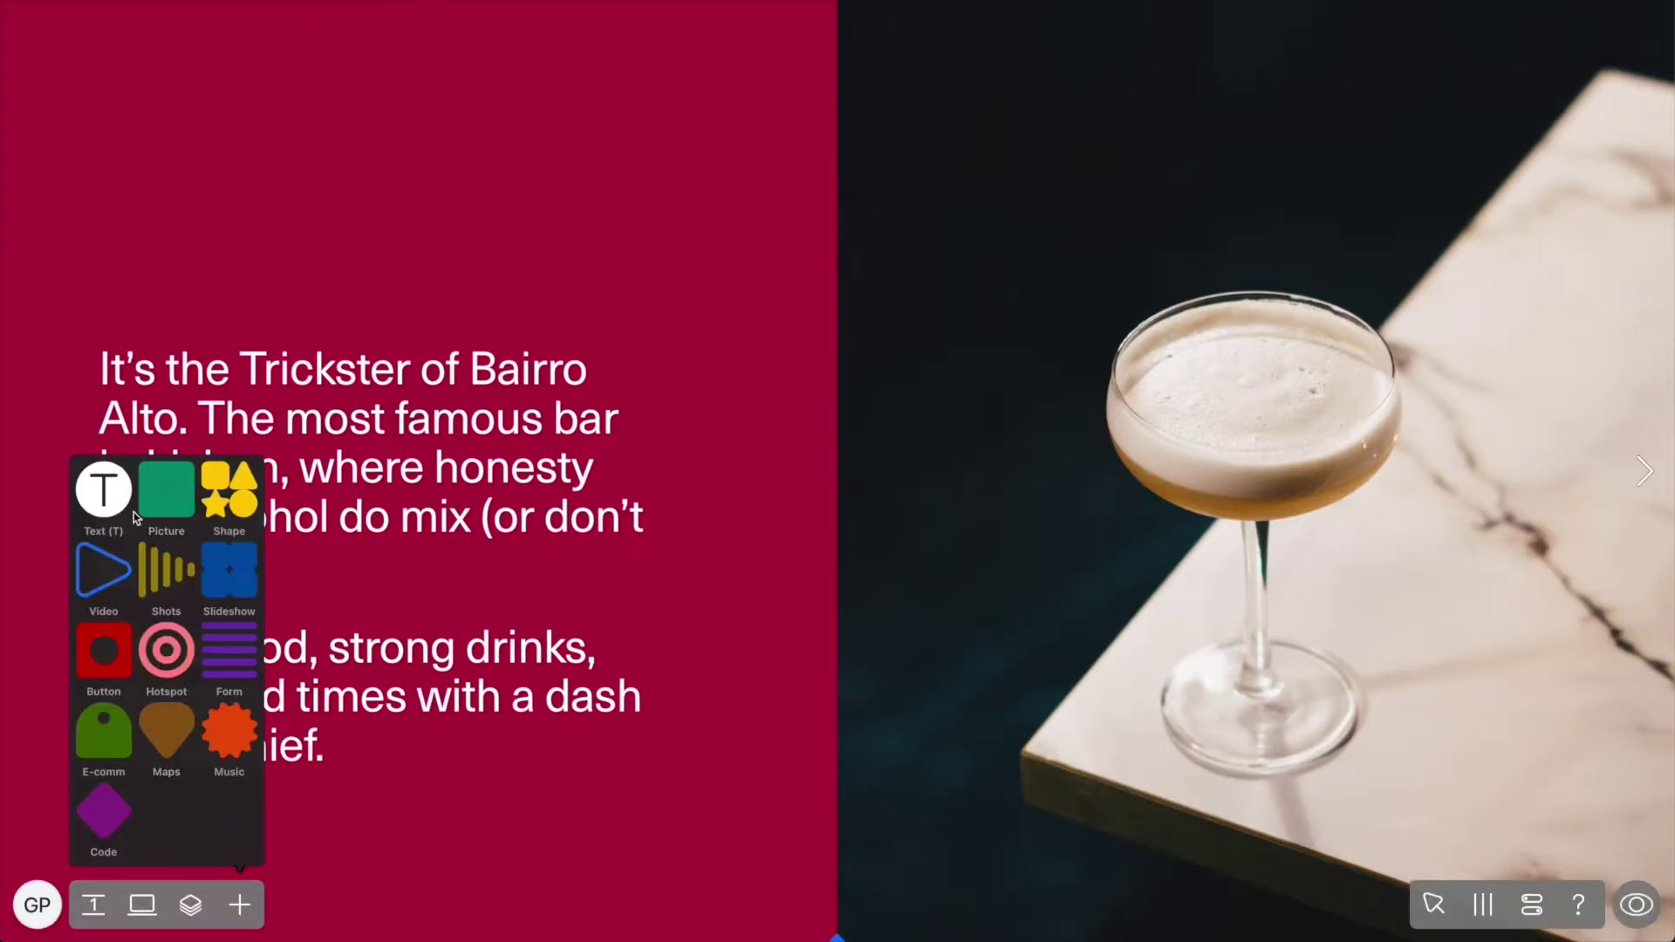
click(105, 493)
double_click(741, 285)
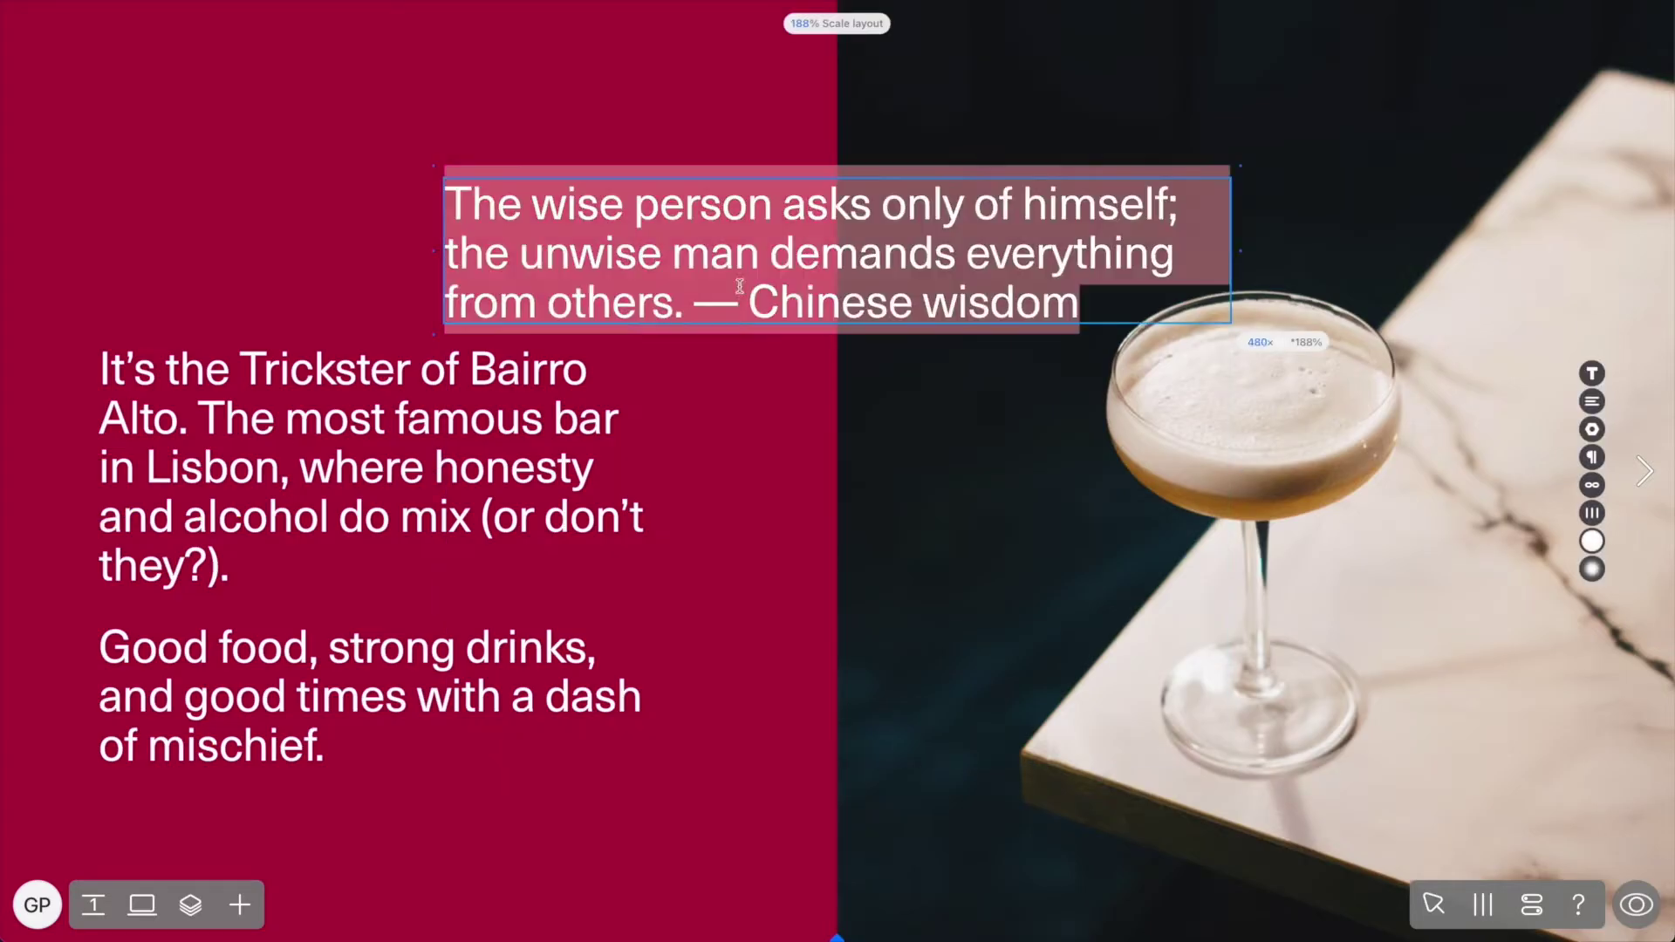
text(Tr)
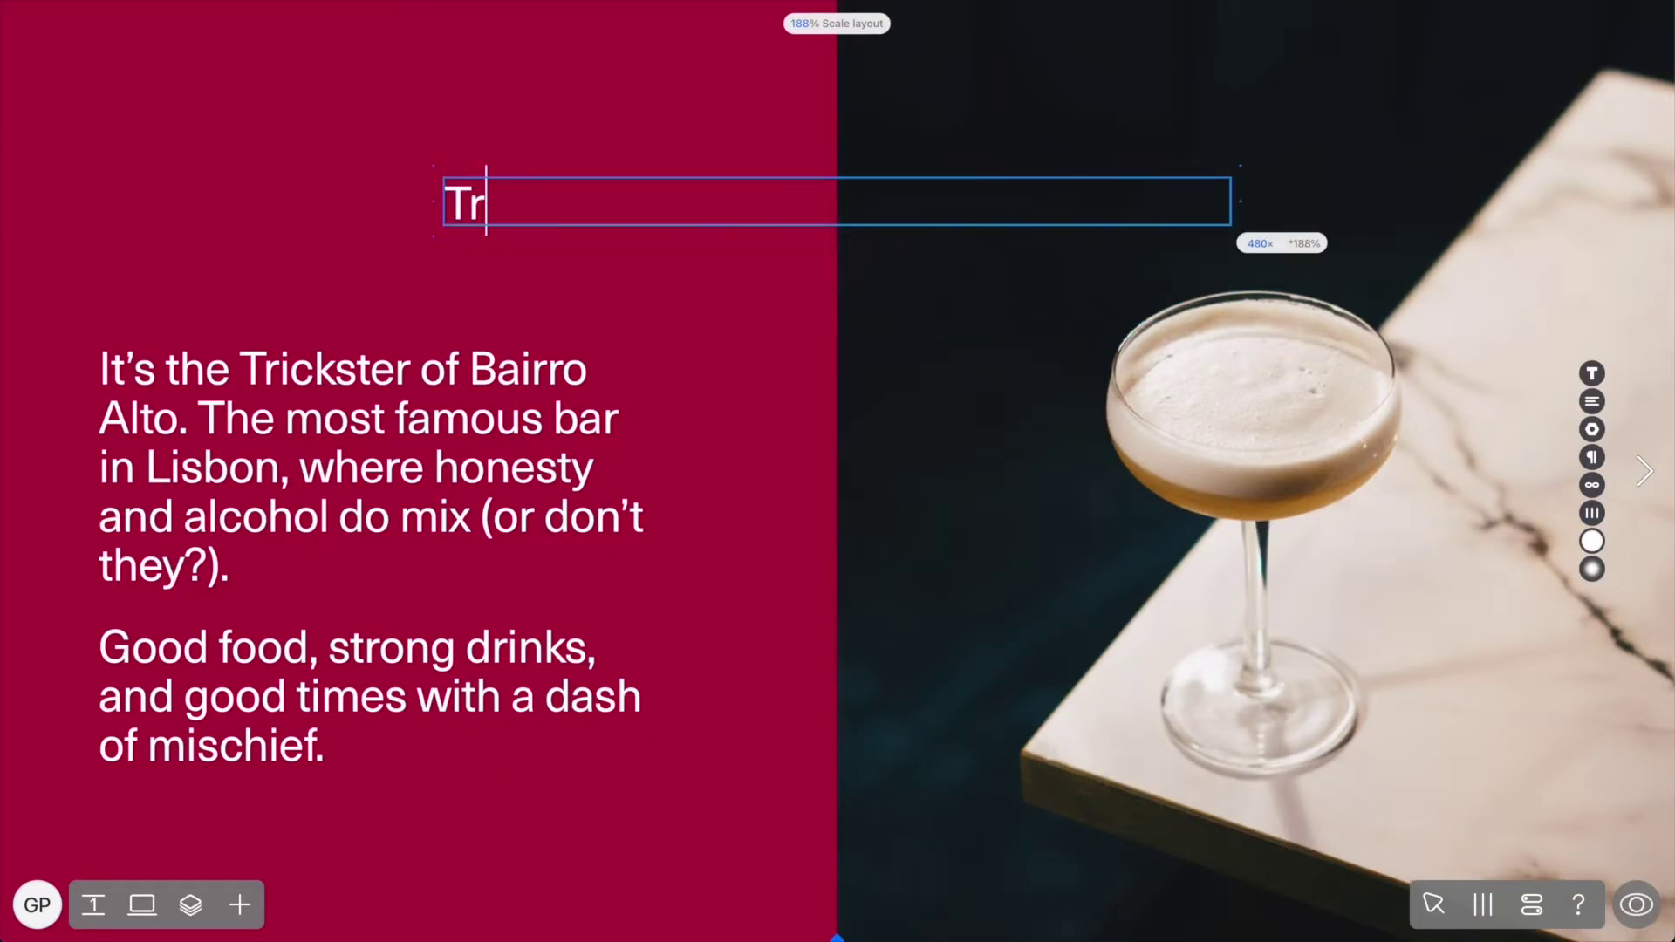
text(ickster)
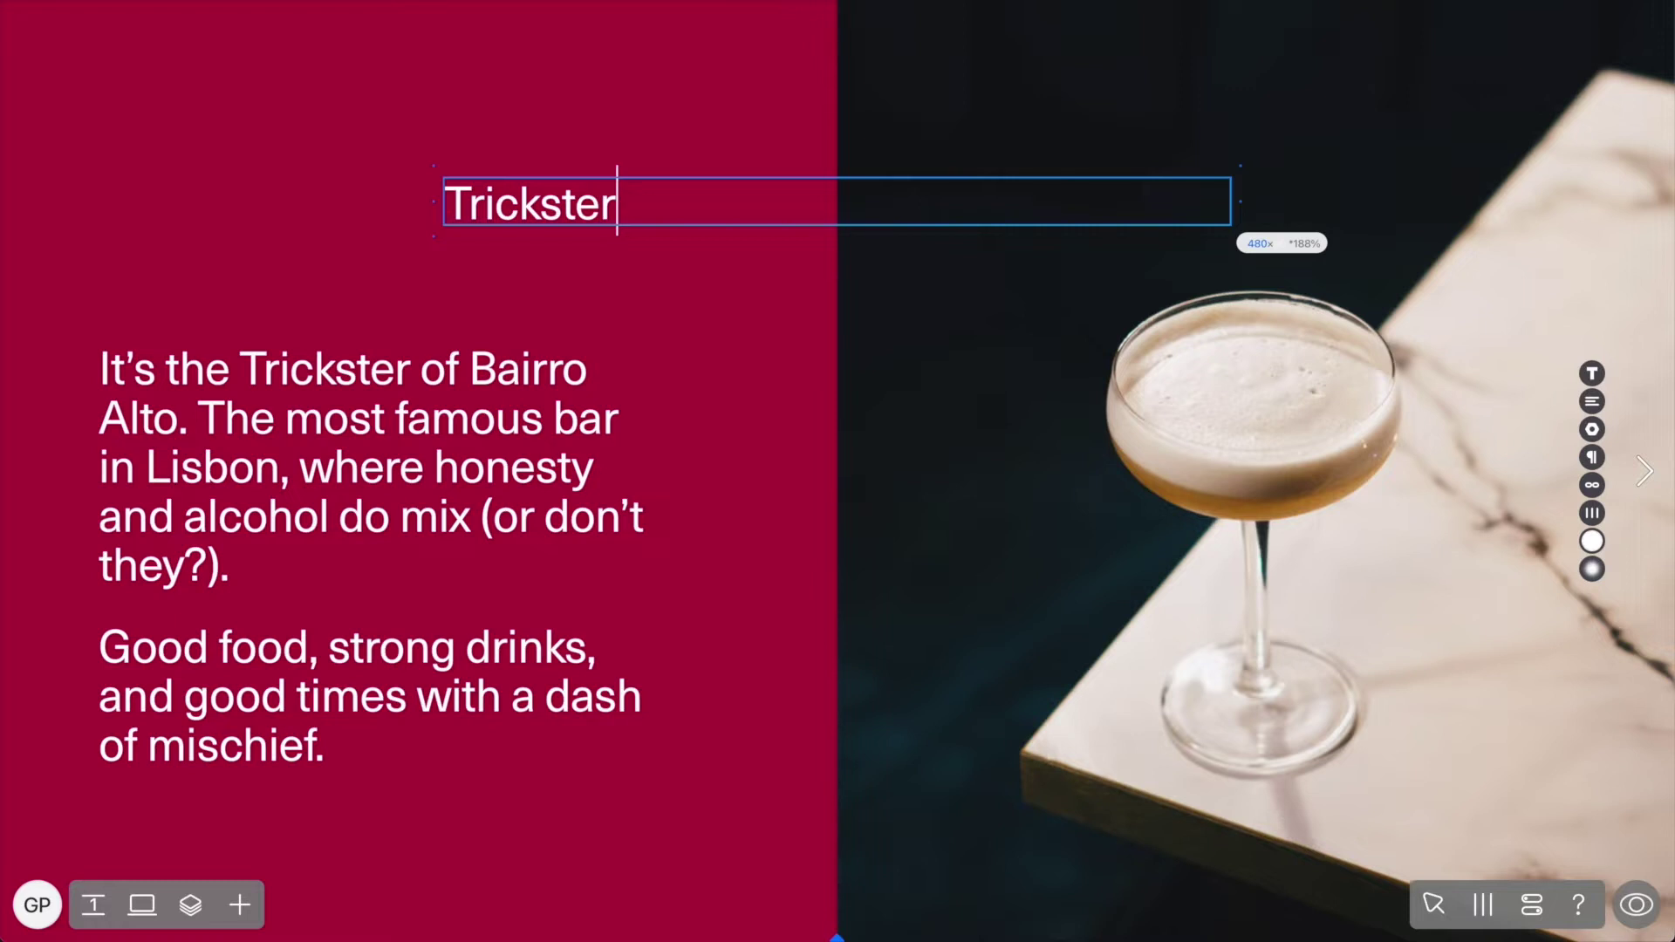
drag(1241, 206, 635, 188)
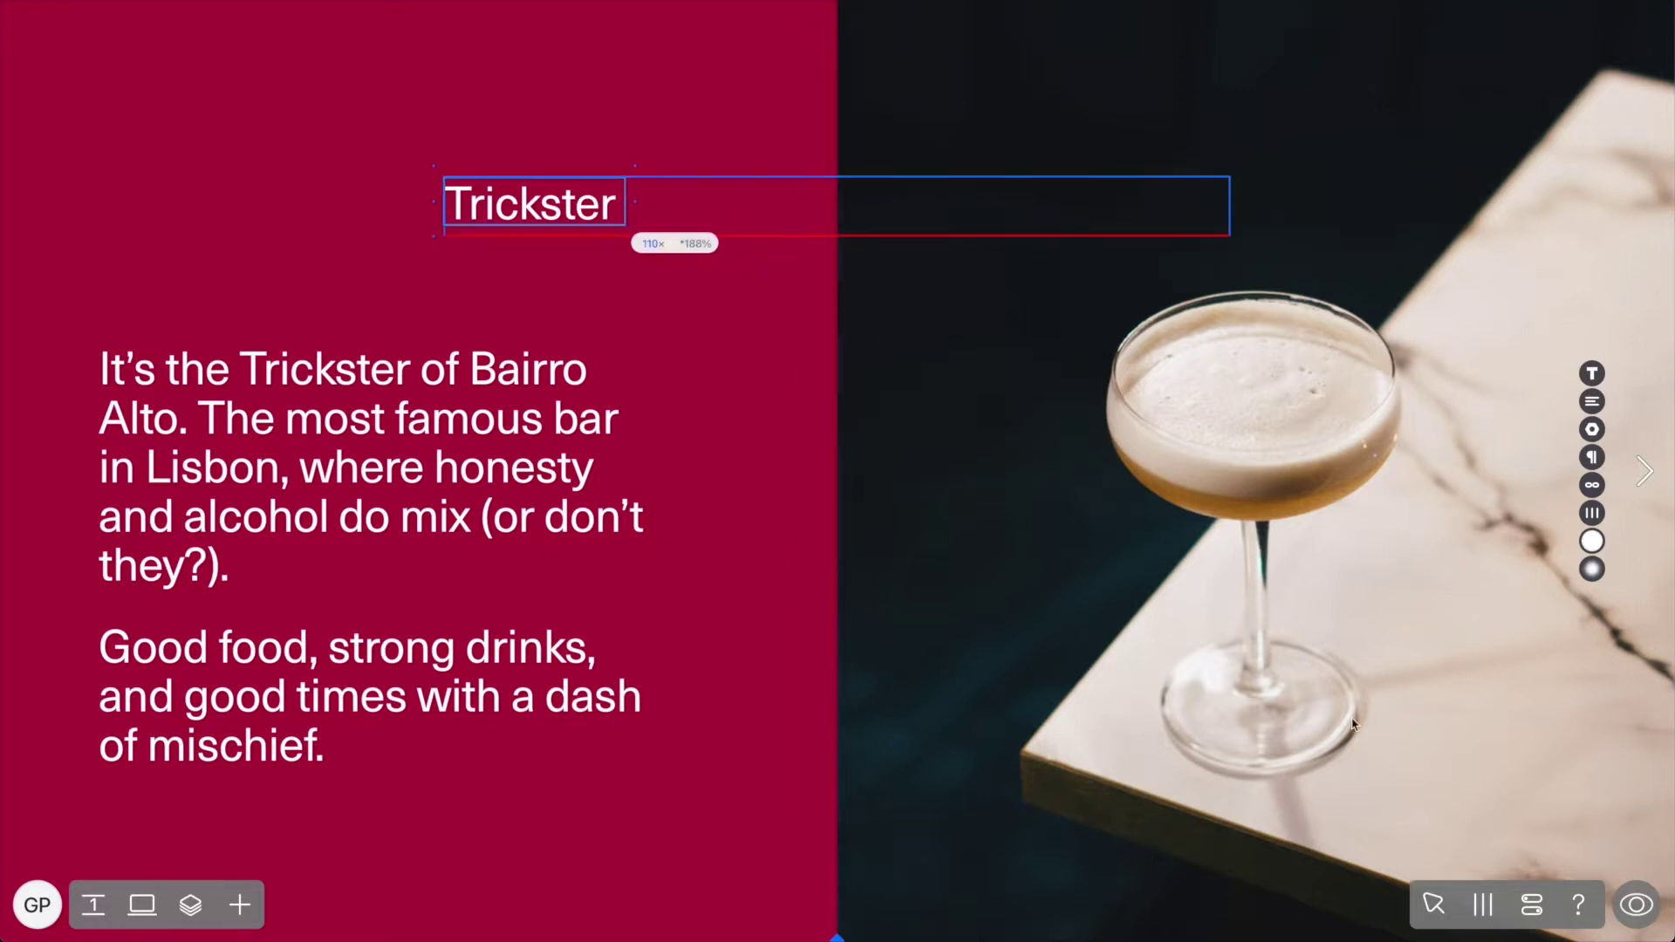
Show the layout guides and move the Trickster text to the page's upper edge, aligned with the first column.
click(1482, 904)
click(1419, 765)
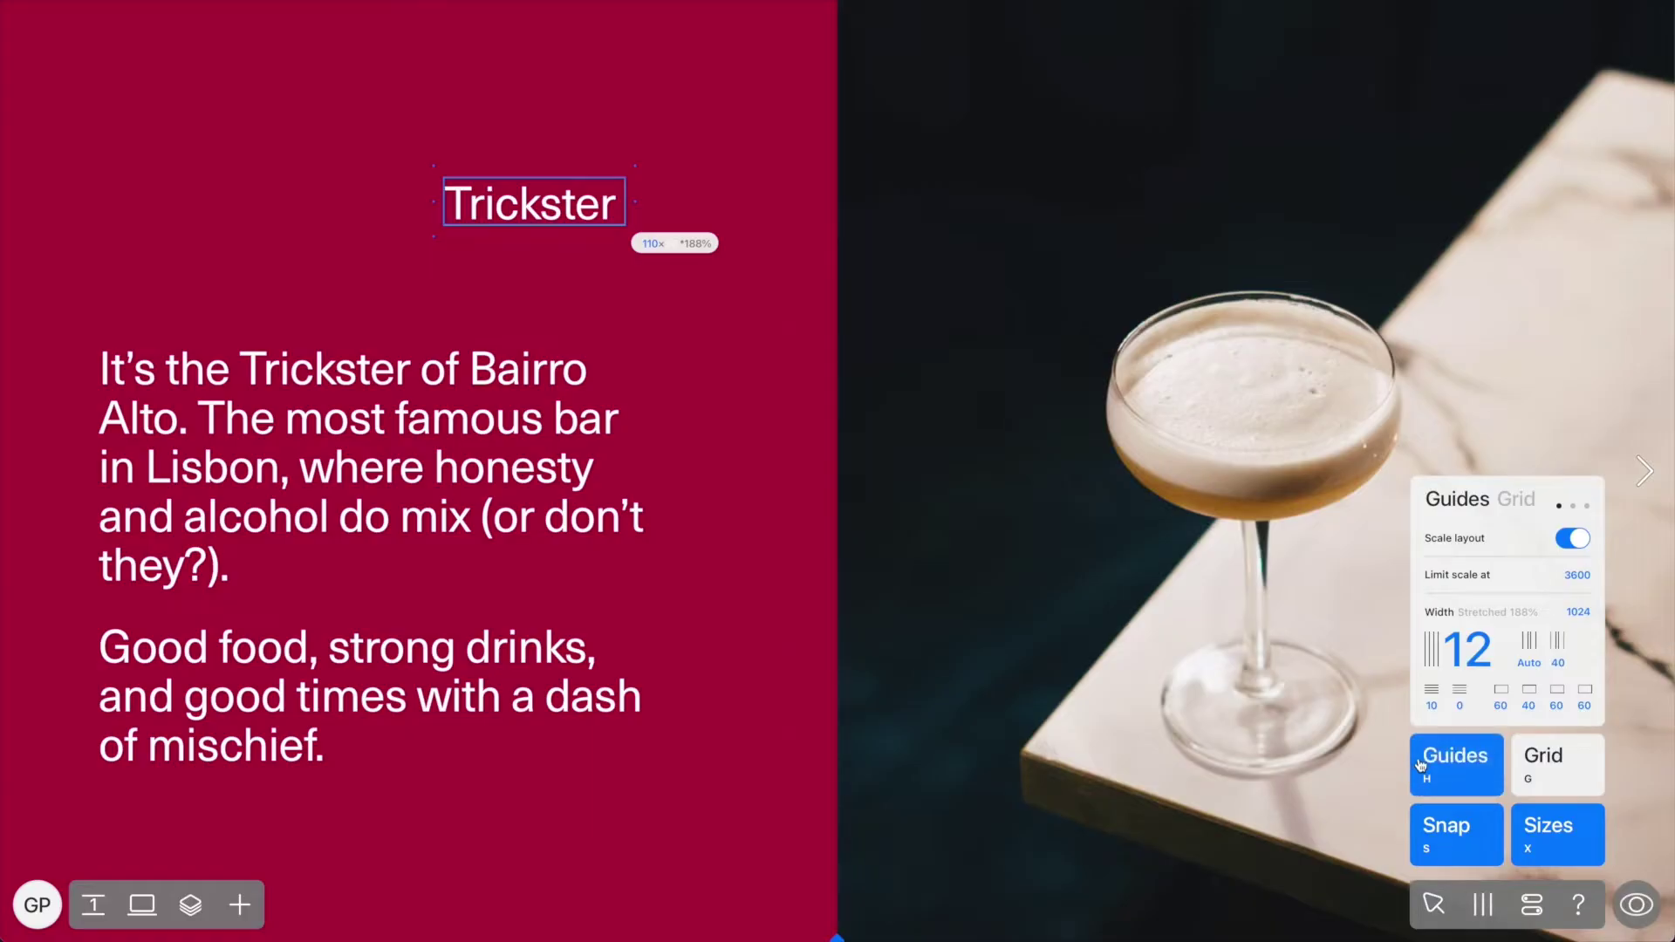
click(600, 307)
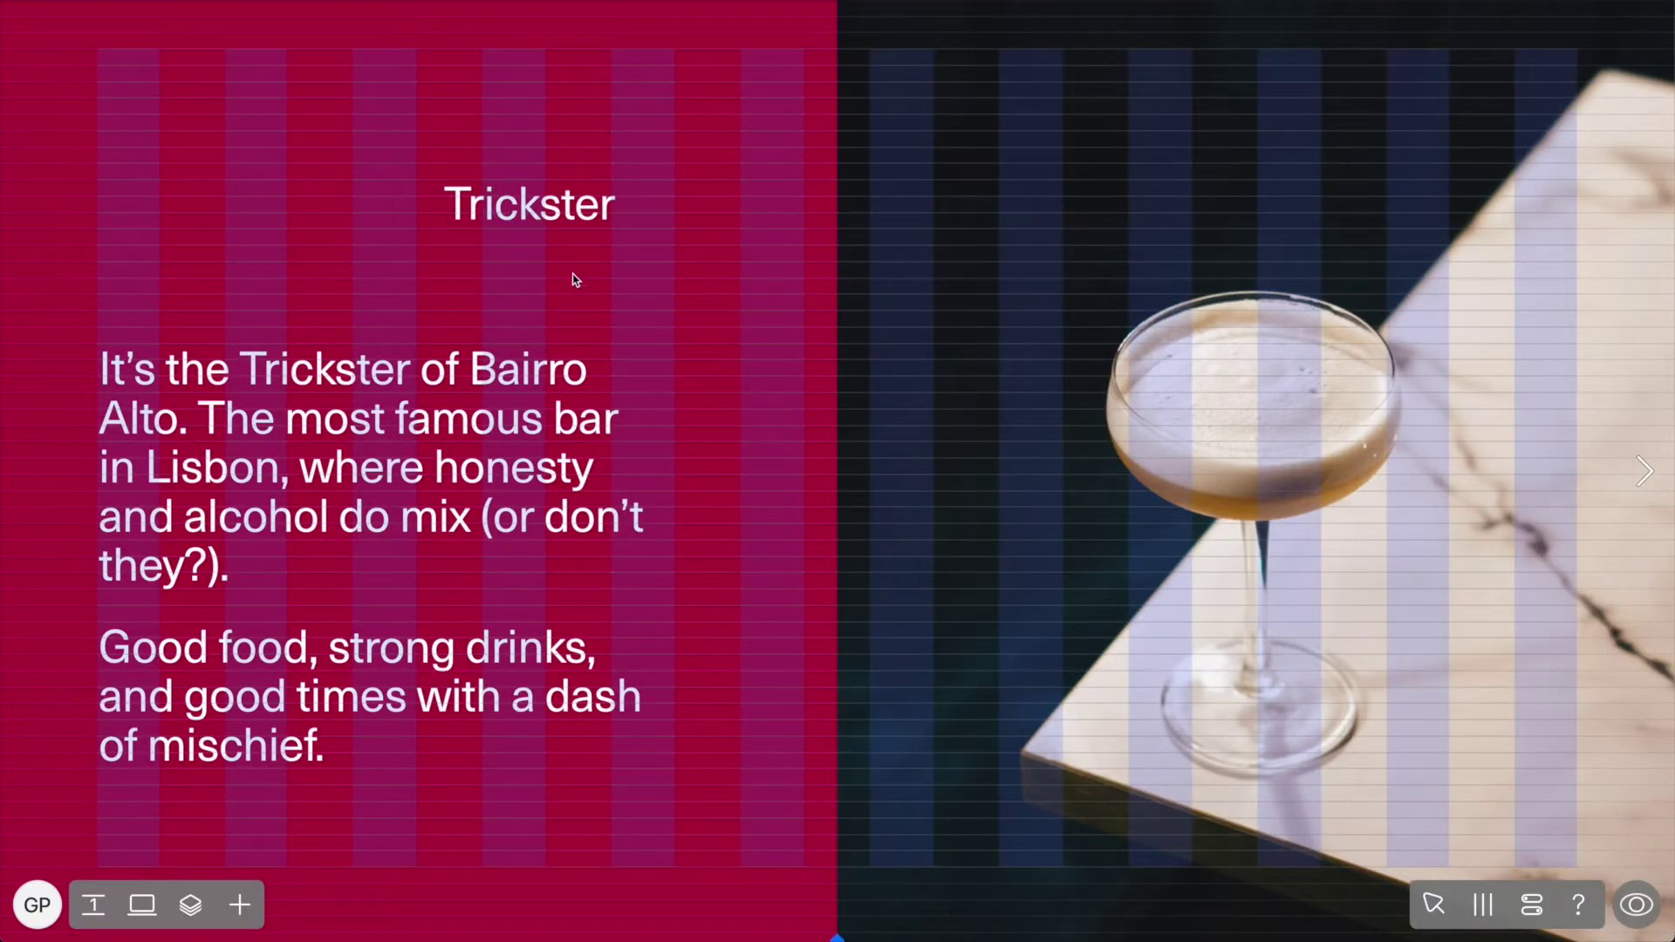
drag(537, 225, 185, 45)
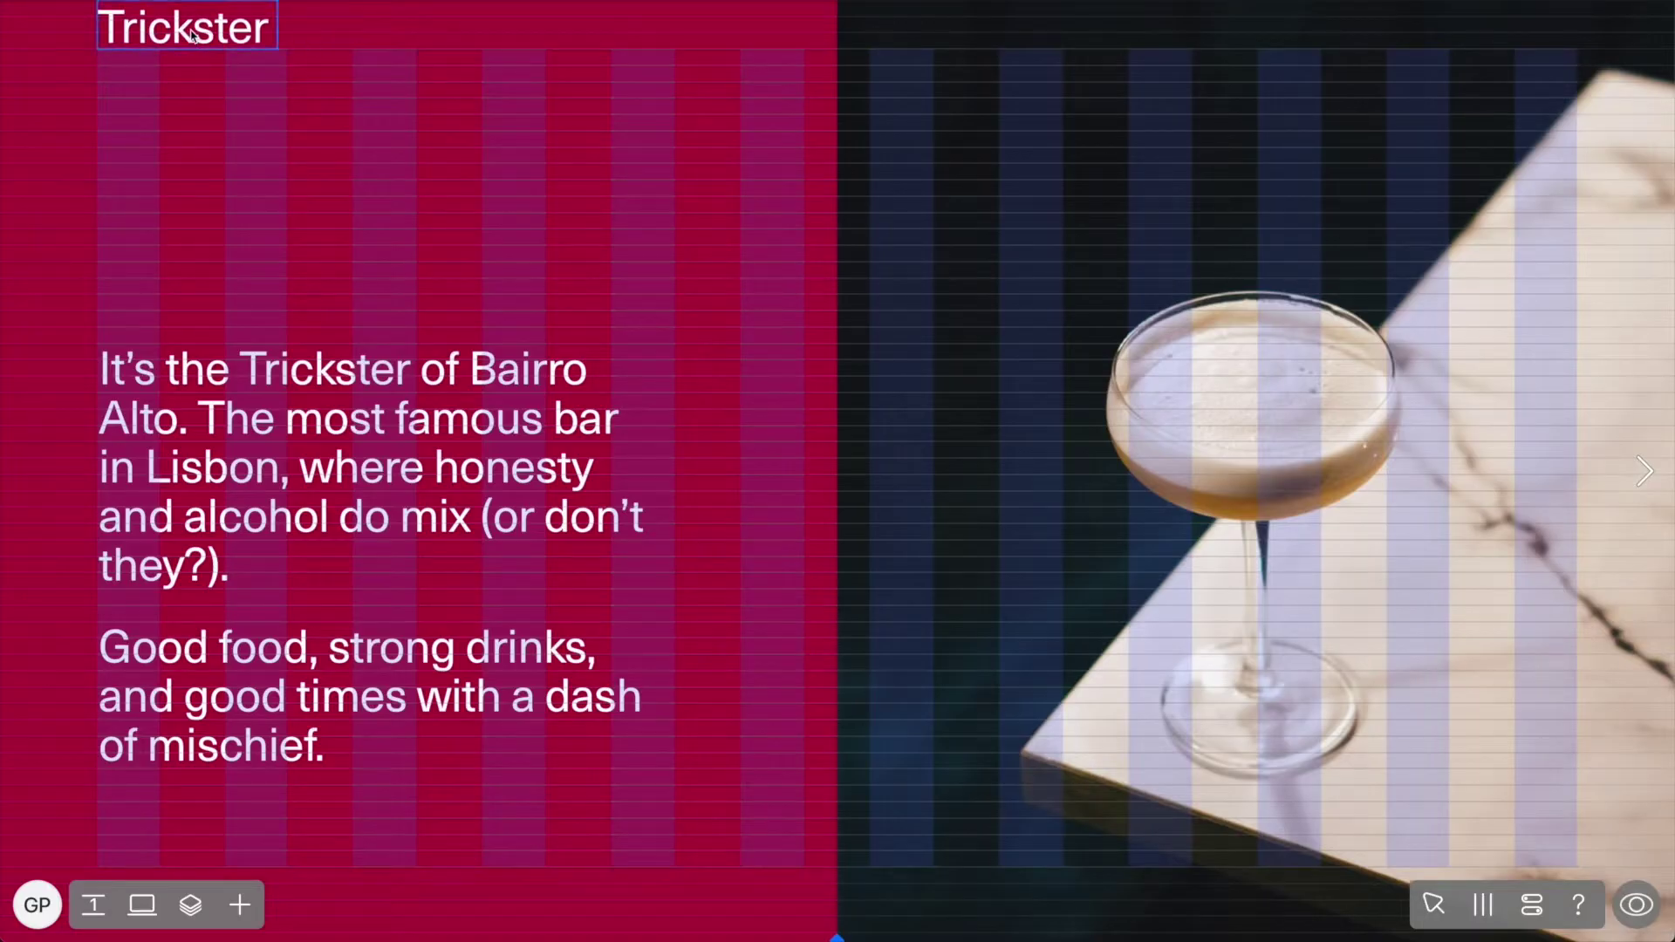
Apply the Logo 28 text style to the Trickster text and widen its box to 126 so it fits one line.
click(191, 34)
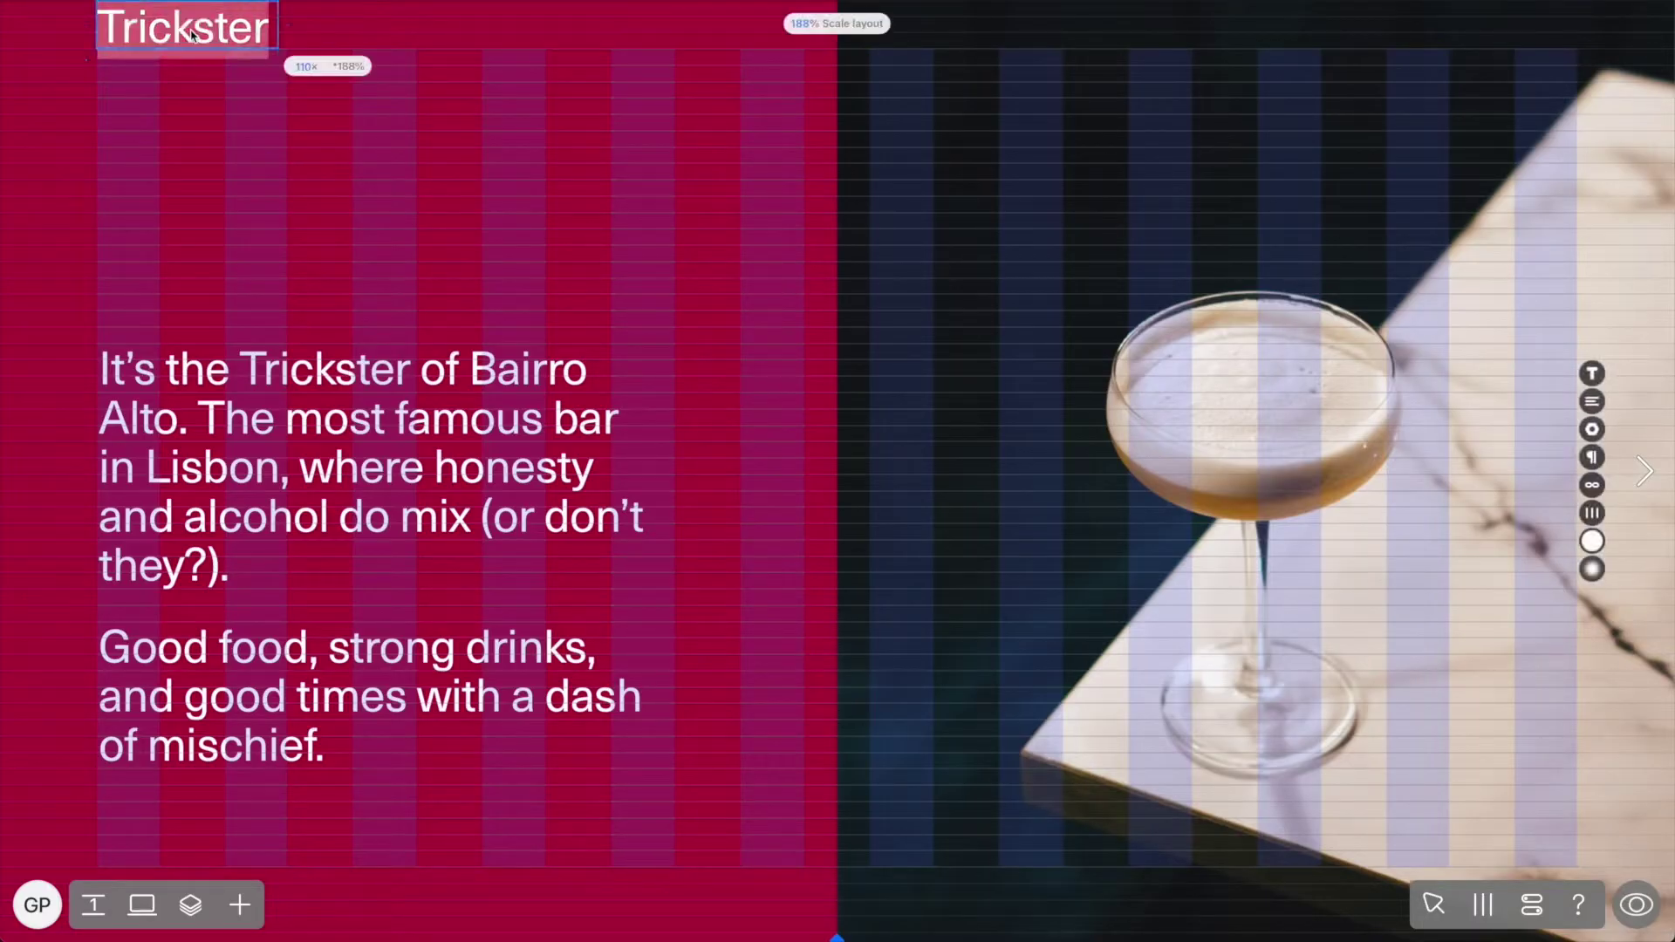
click(1582, 379)
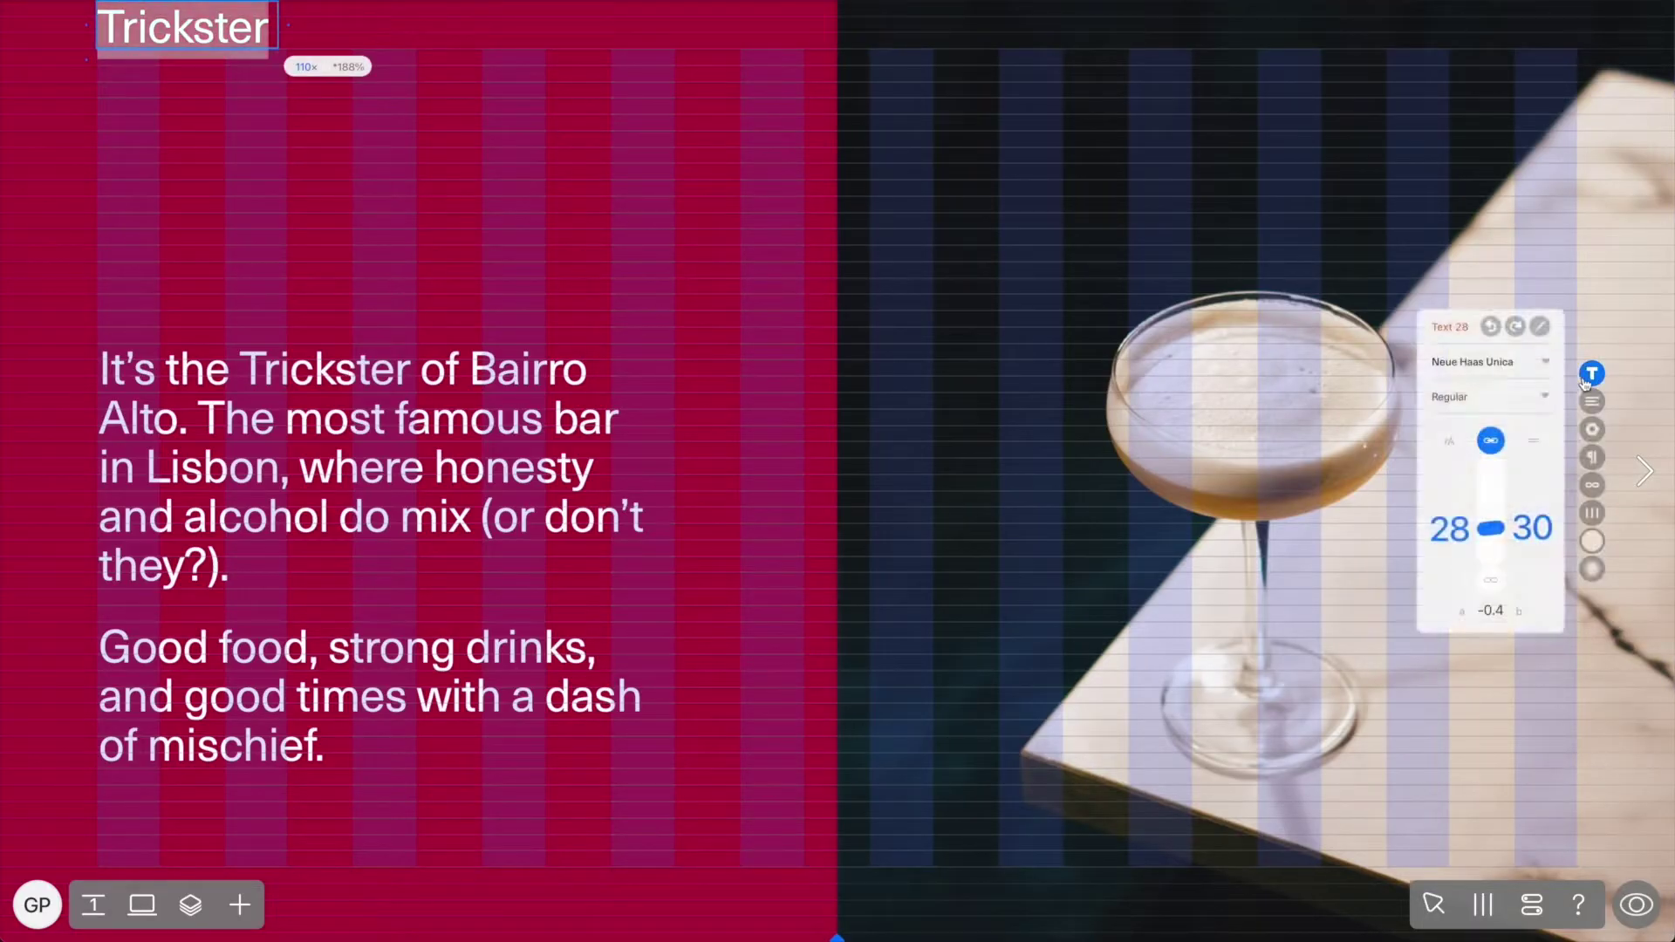
click(1455, 338)
click(1479, 410)
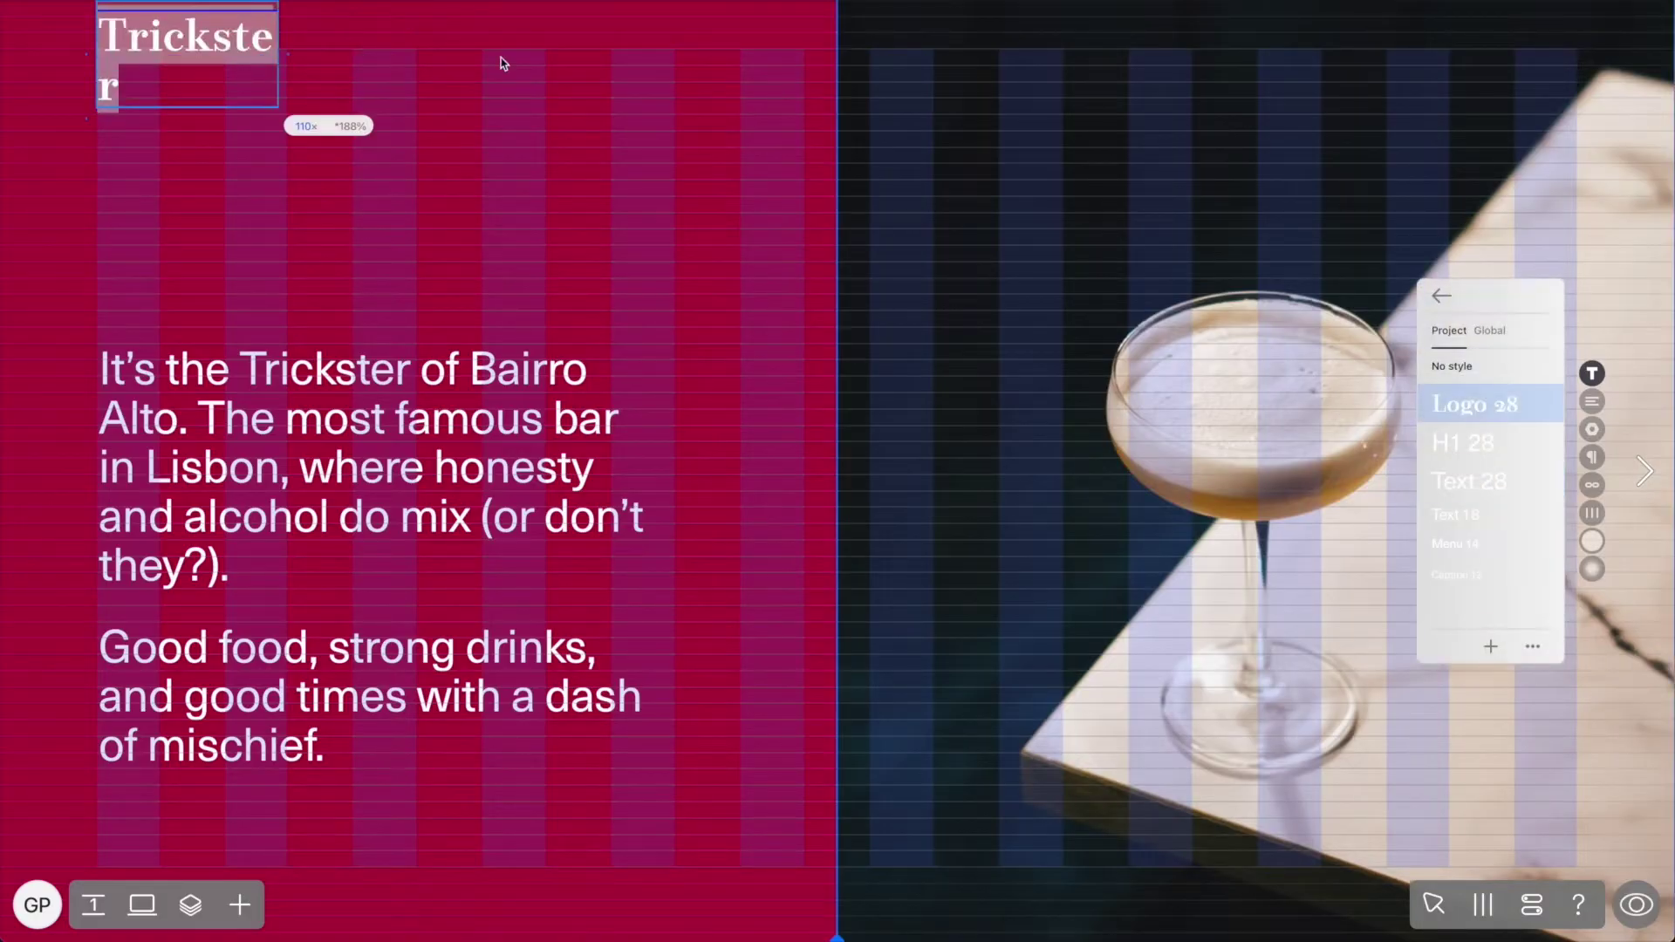
drag(289, 52, 315, 52)
click(181, 33)
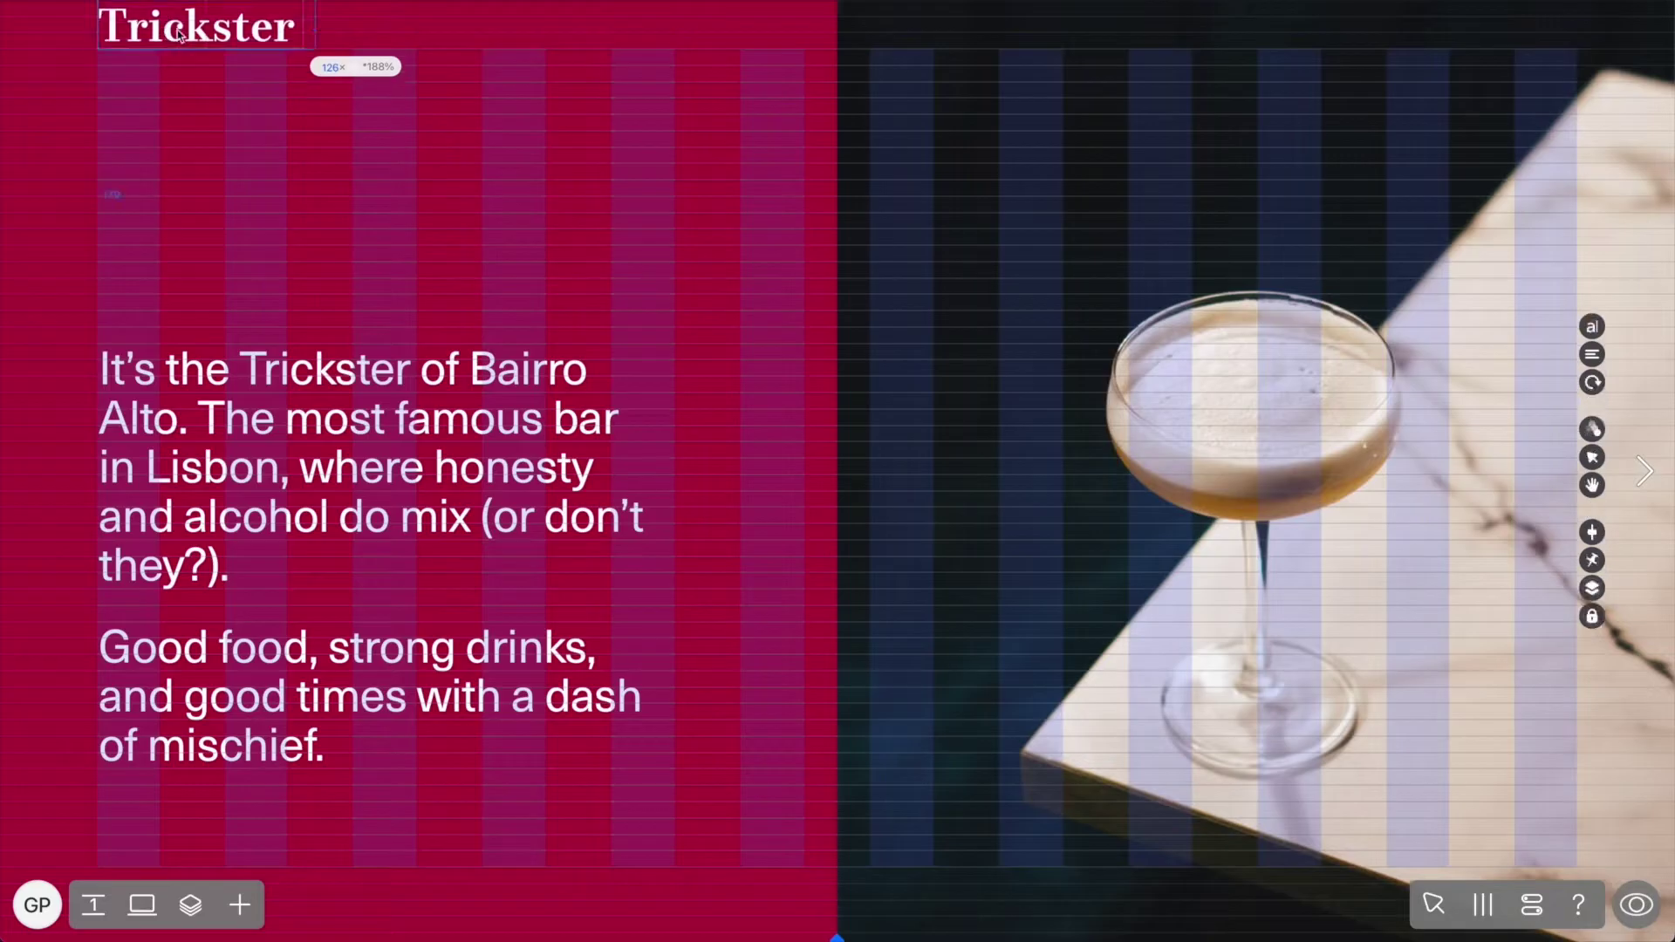
click(208, 108)
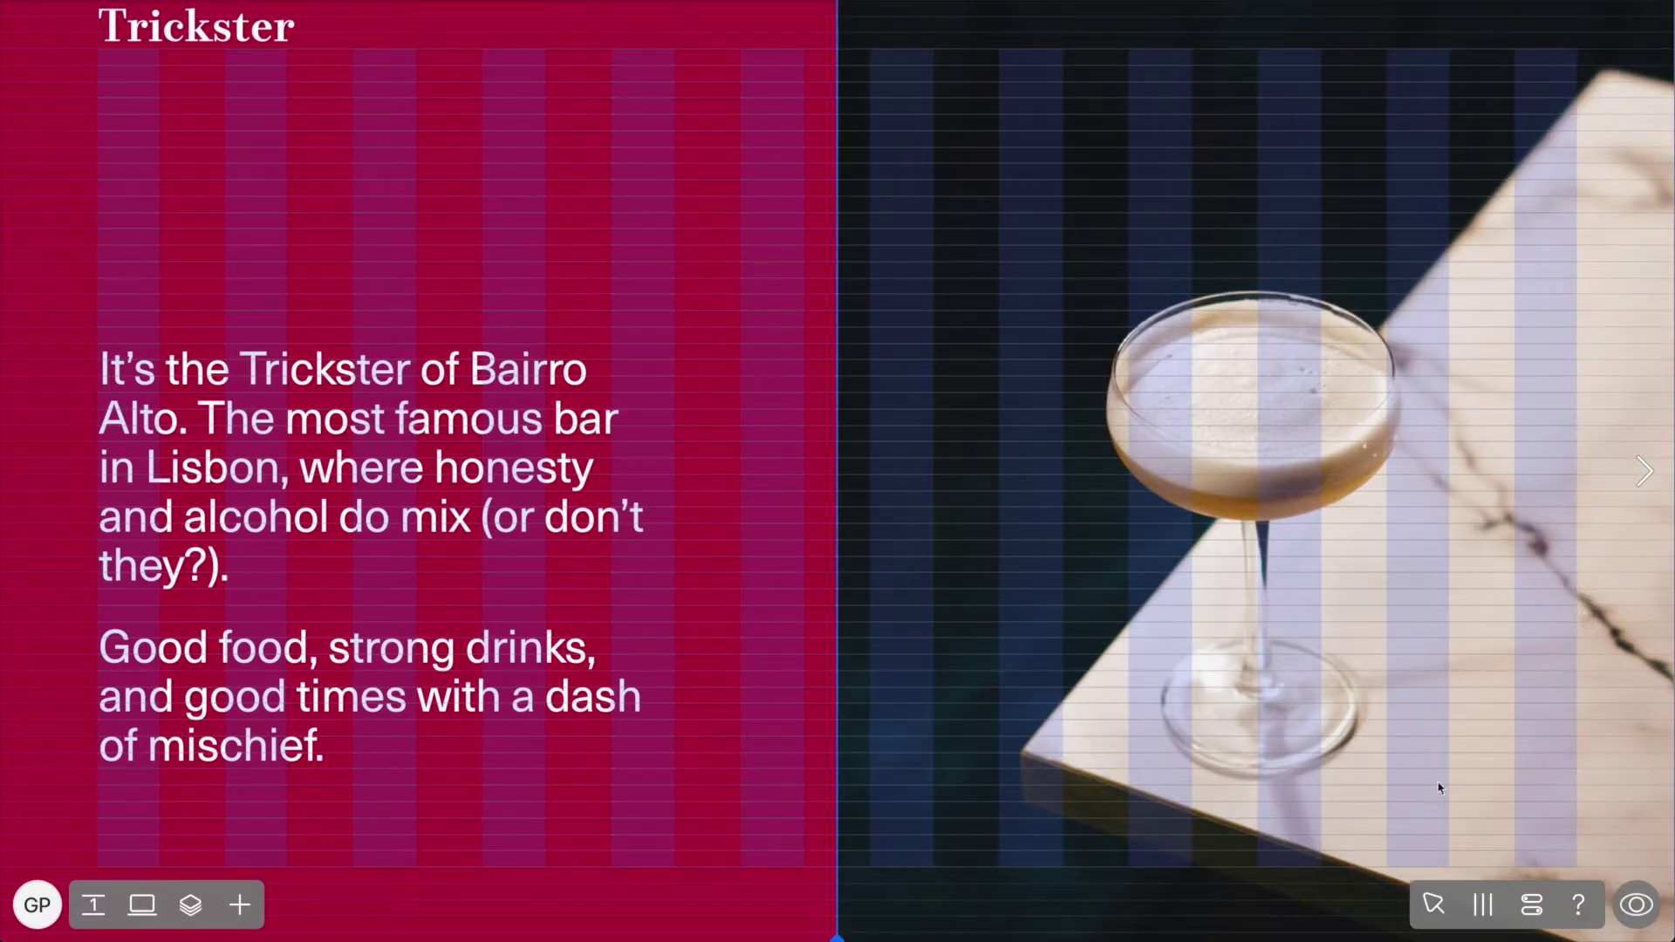
Hide the layout guides on the page.
click(1483, 903)
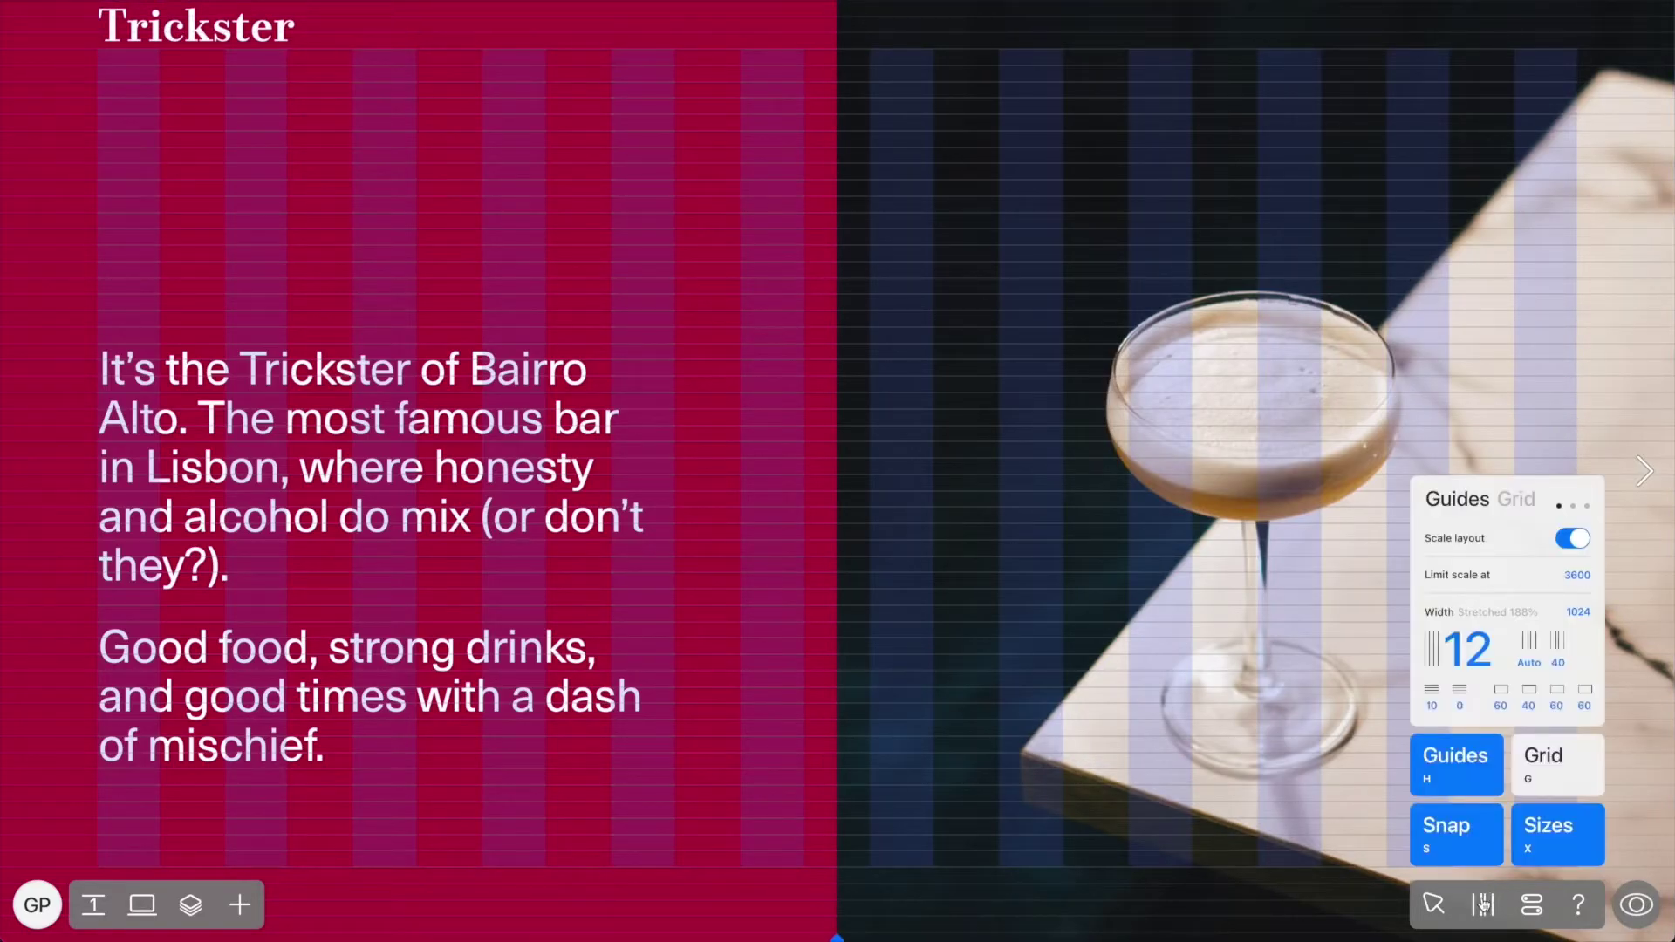
click(1453, 773)
click(1453, 773)
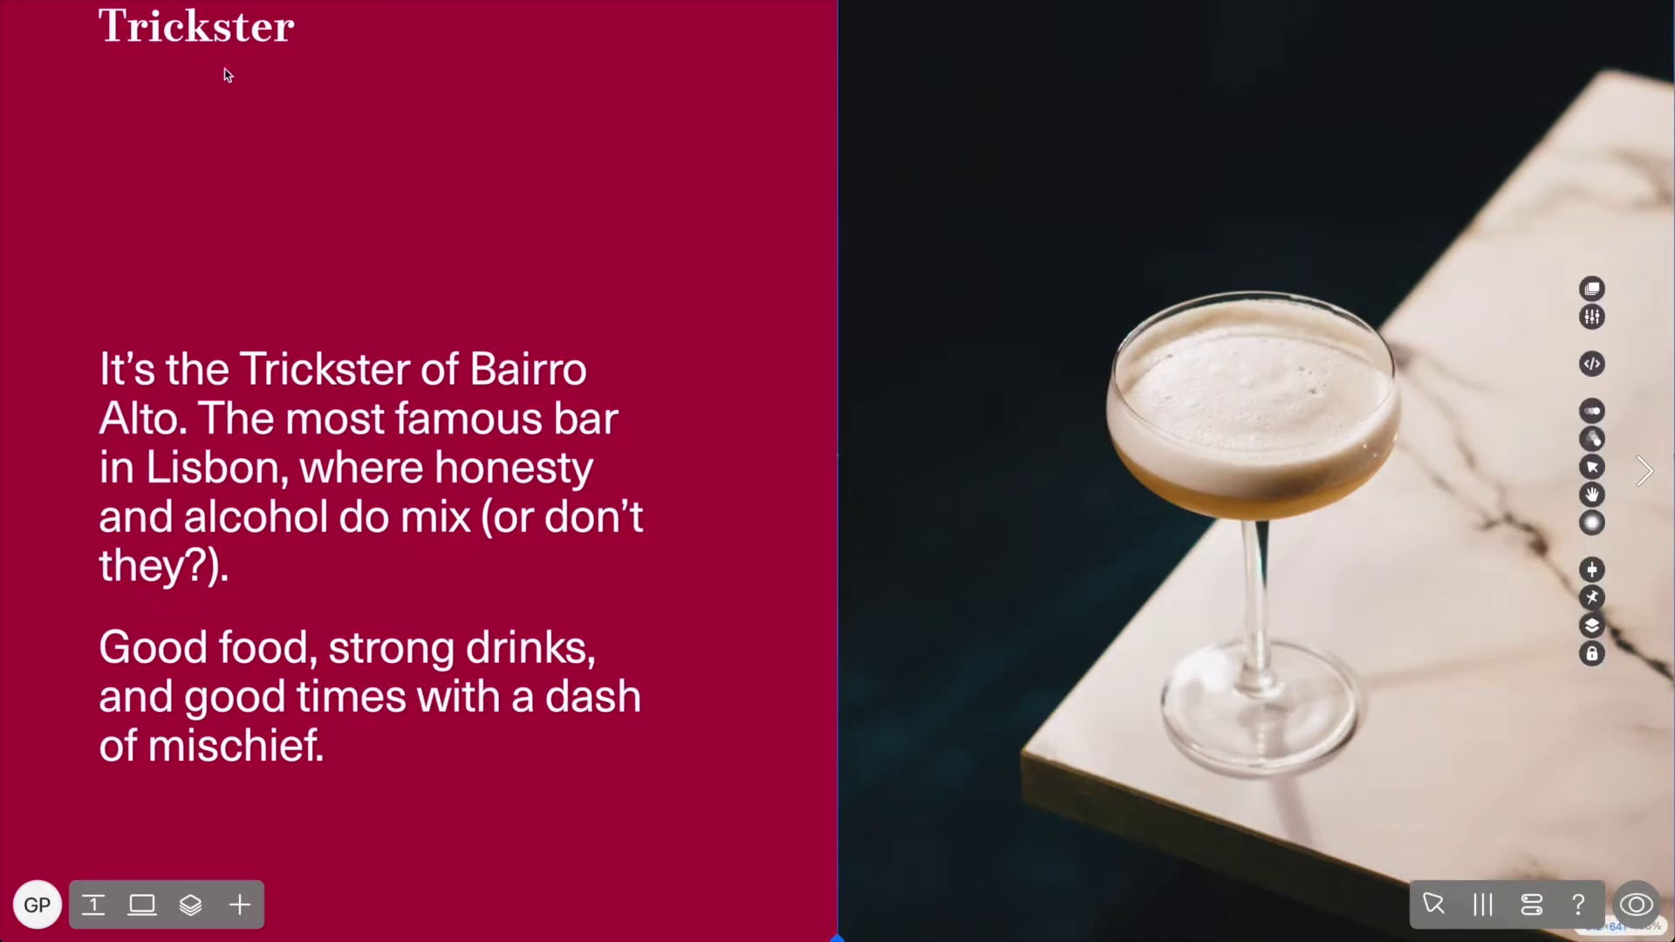
Fix the Trickster logo to the upper-left corner of the screen on all pages and check it on pages 2 and 3.
click(205, 35)
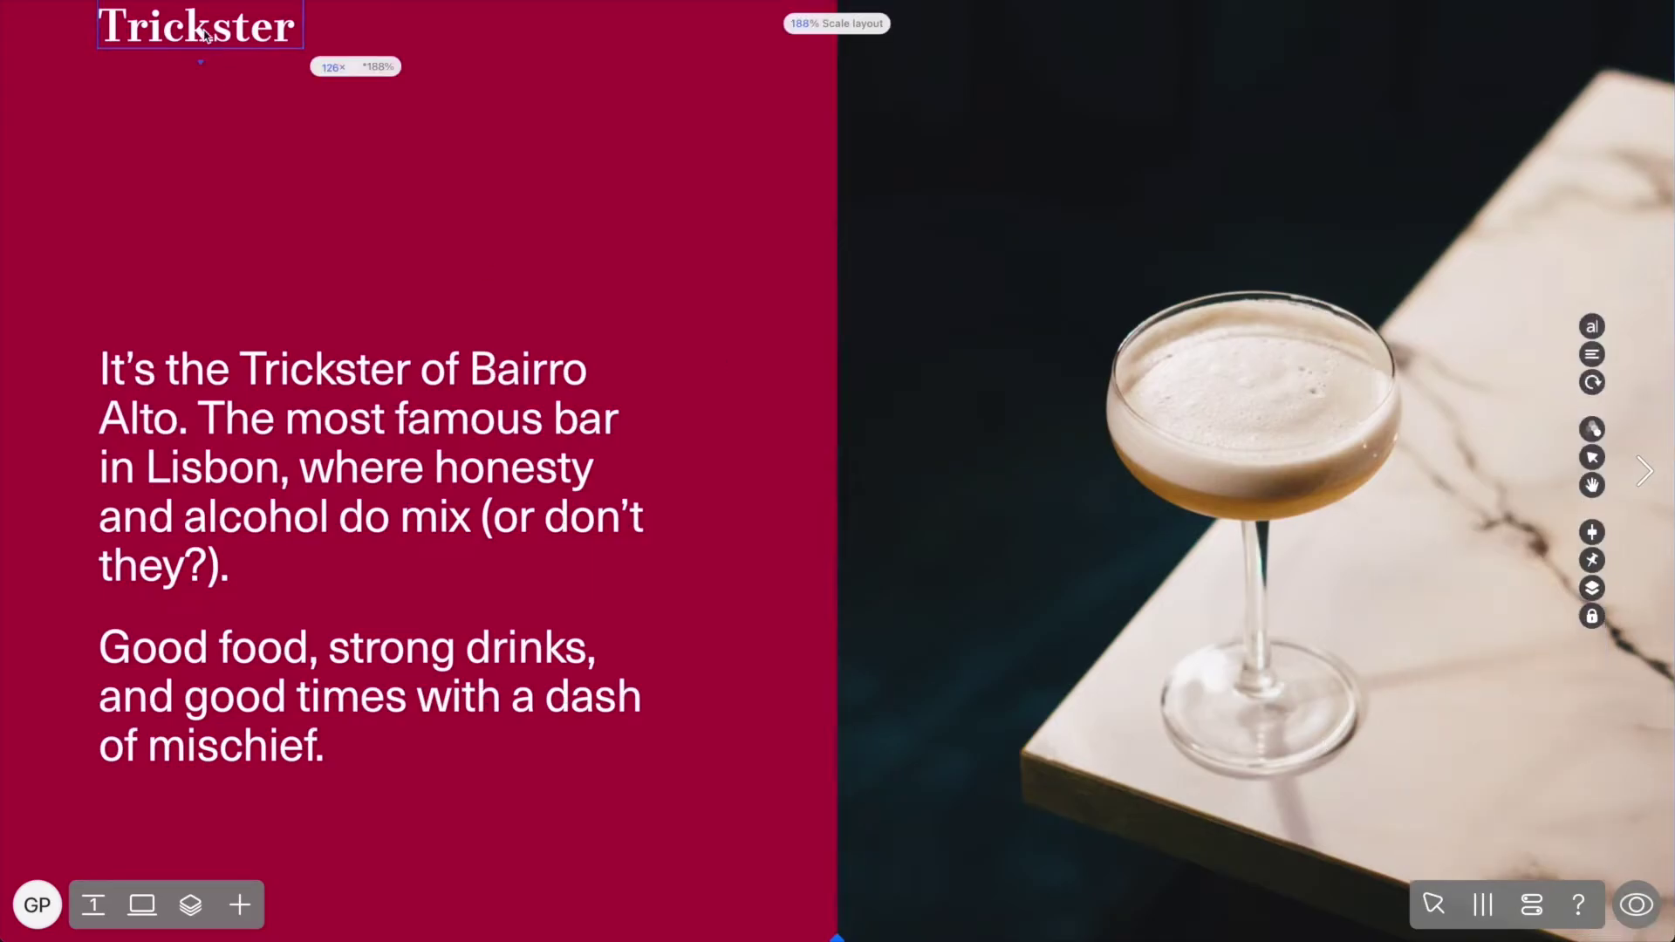
click(1592, 561)
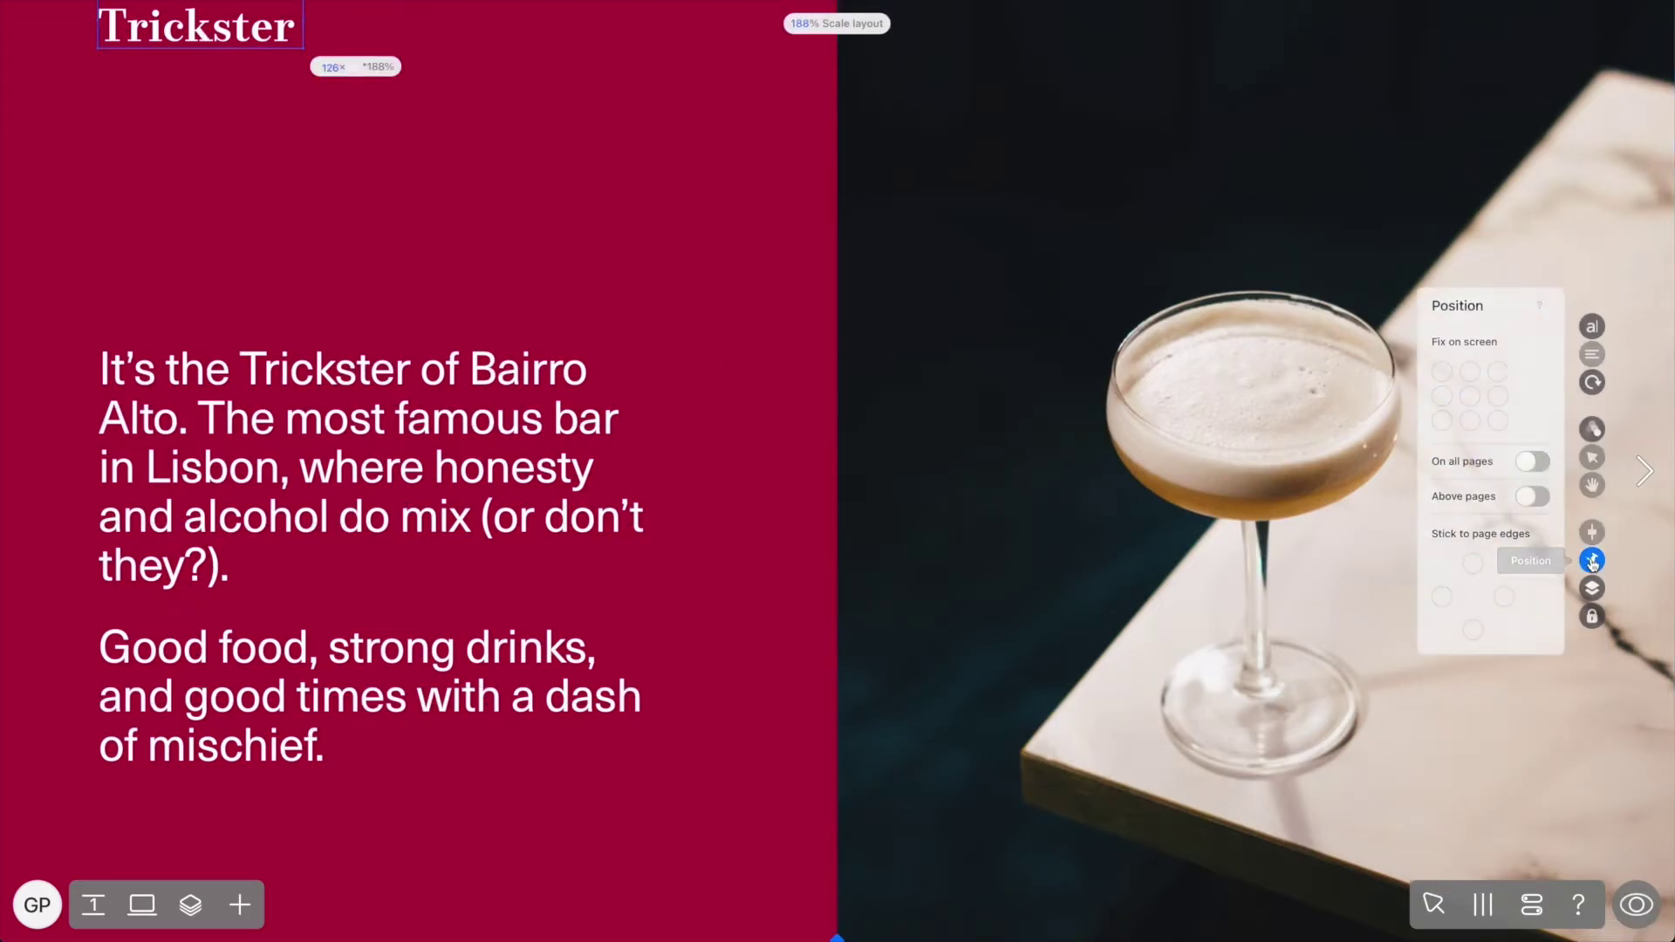
click(1443, 373)
click(1525, 467)
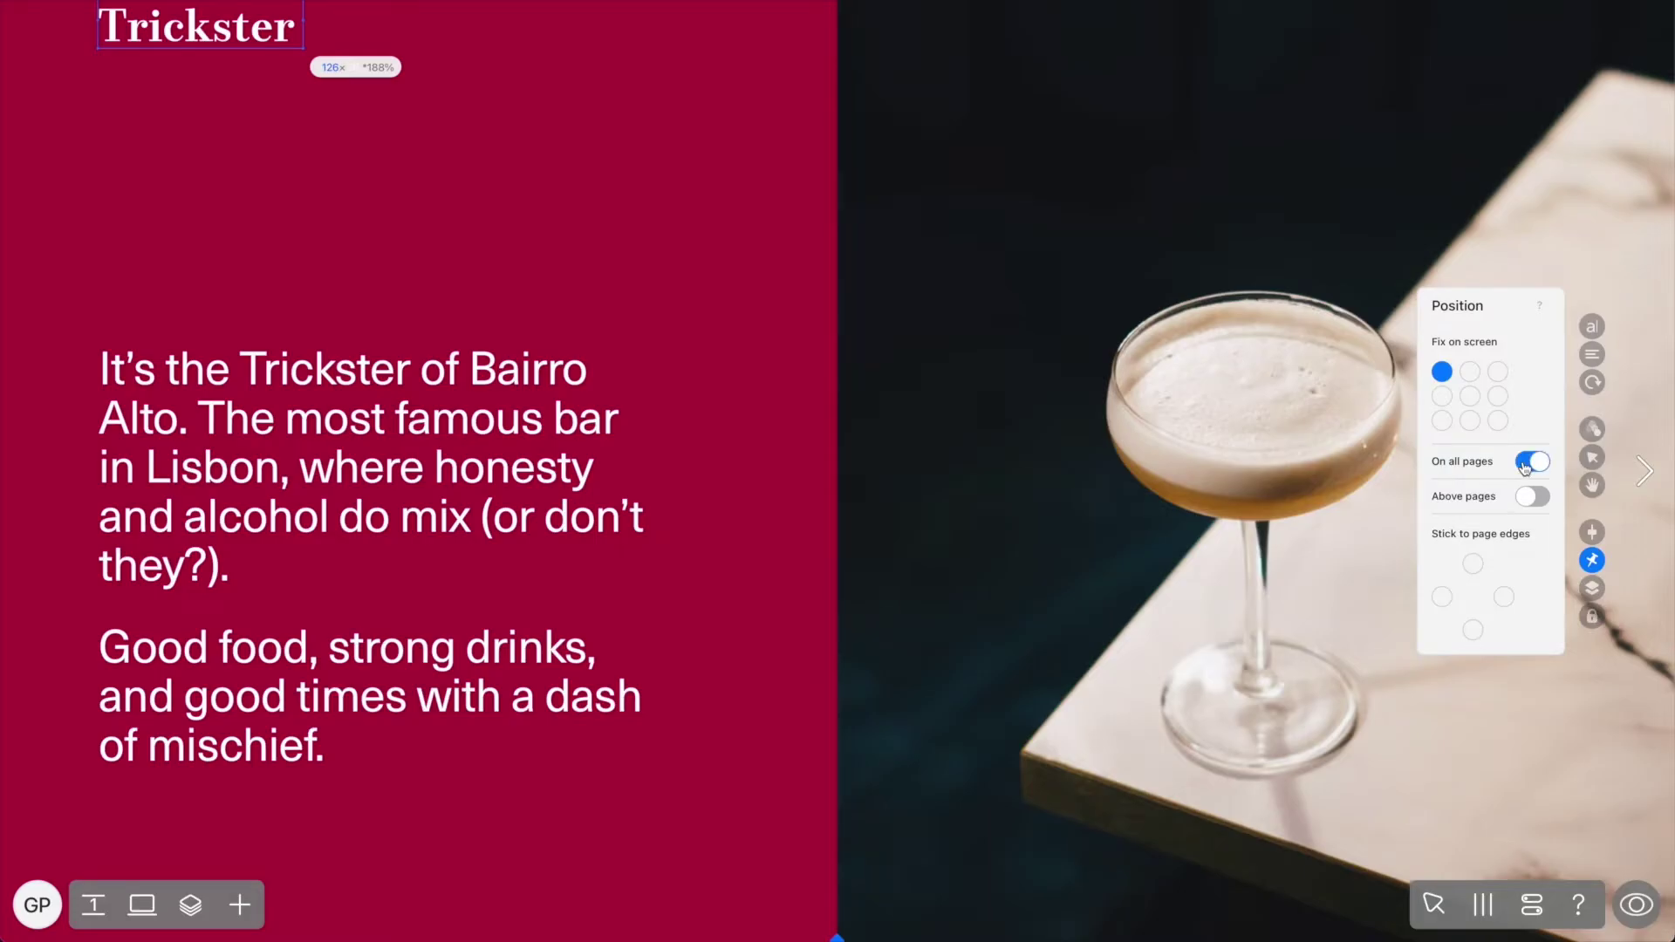
click(1644, 472)
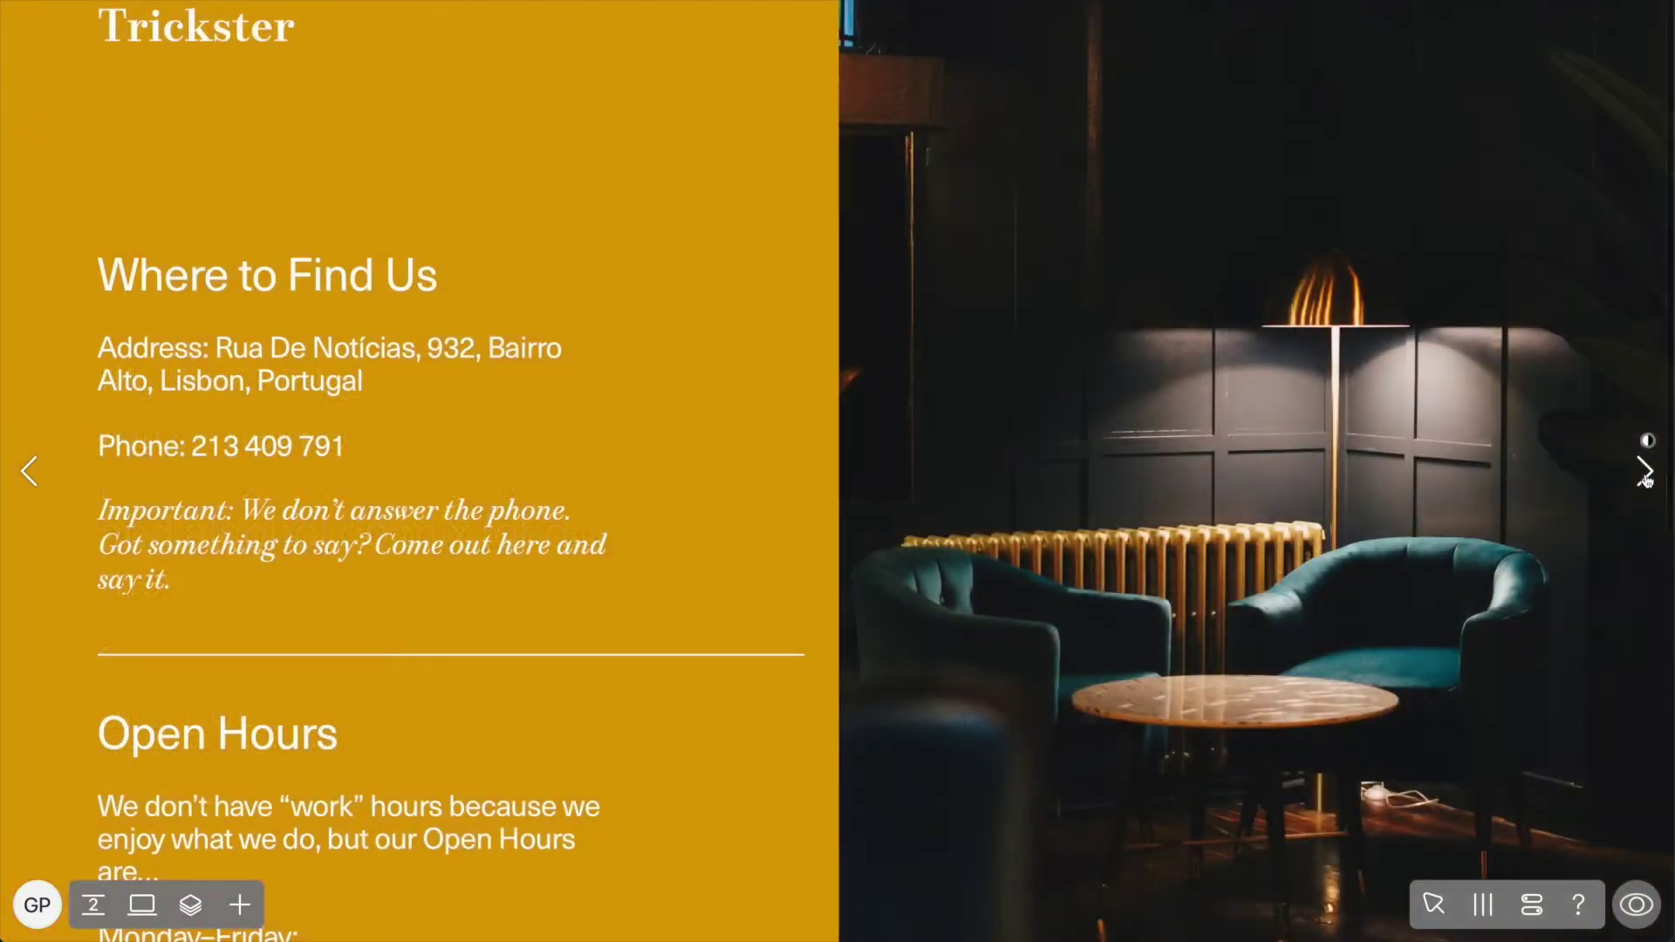
click(1645, 473)
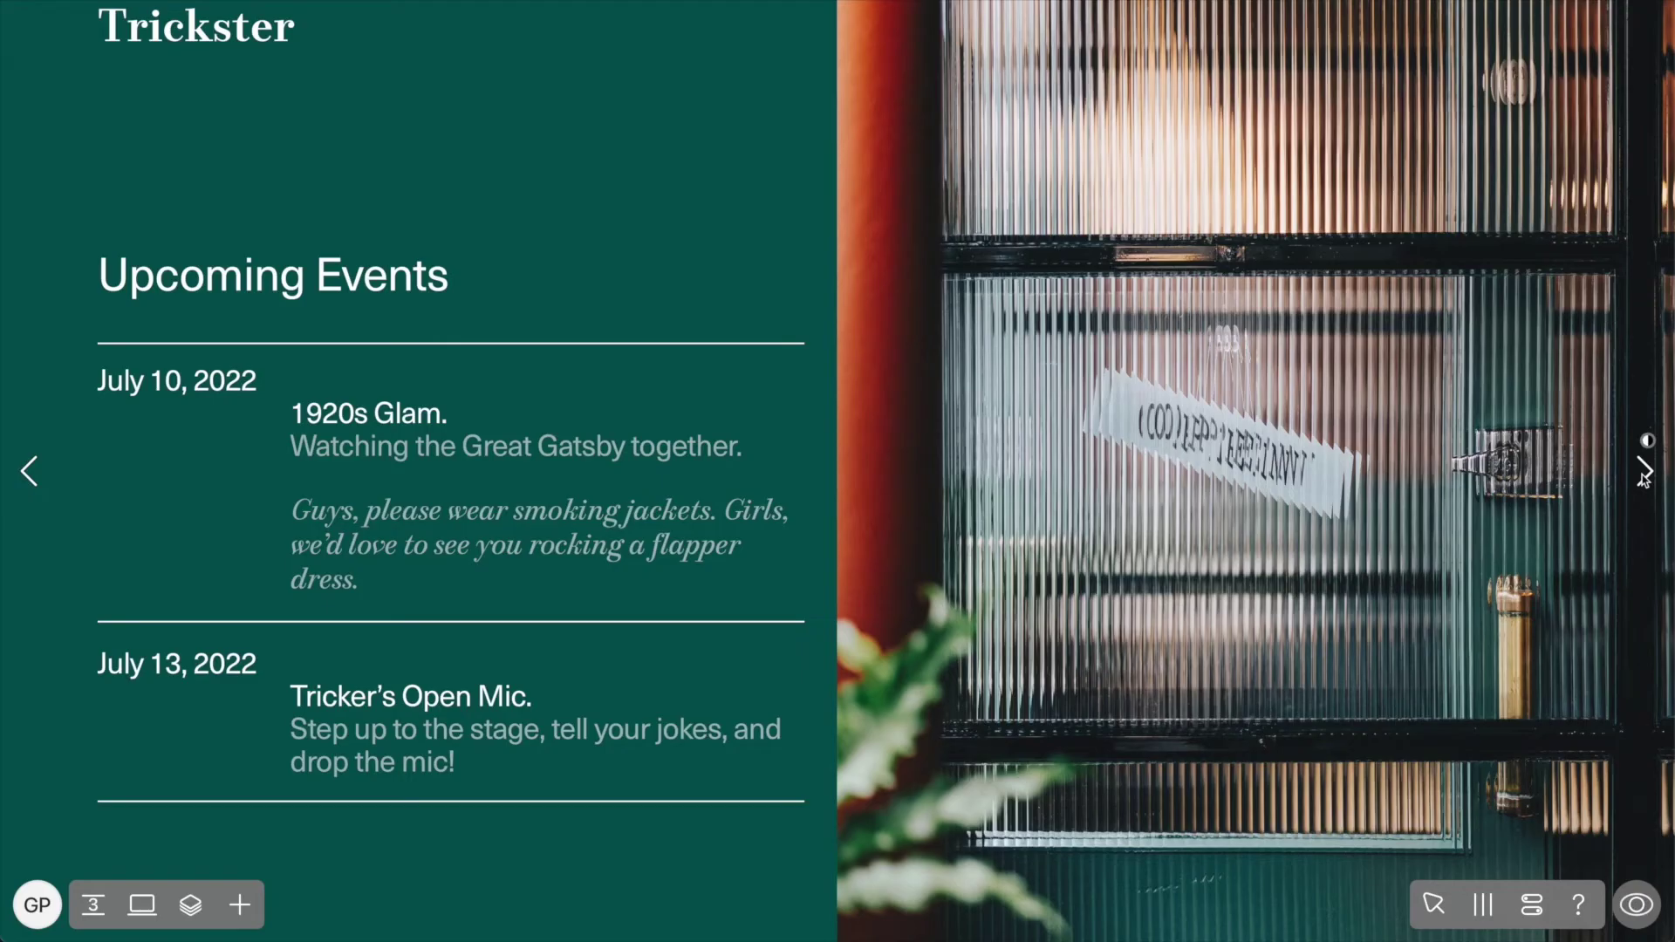
click(37, 463)
click(36, 462)
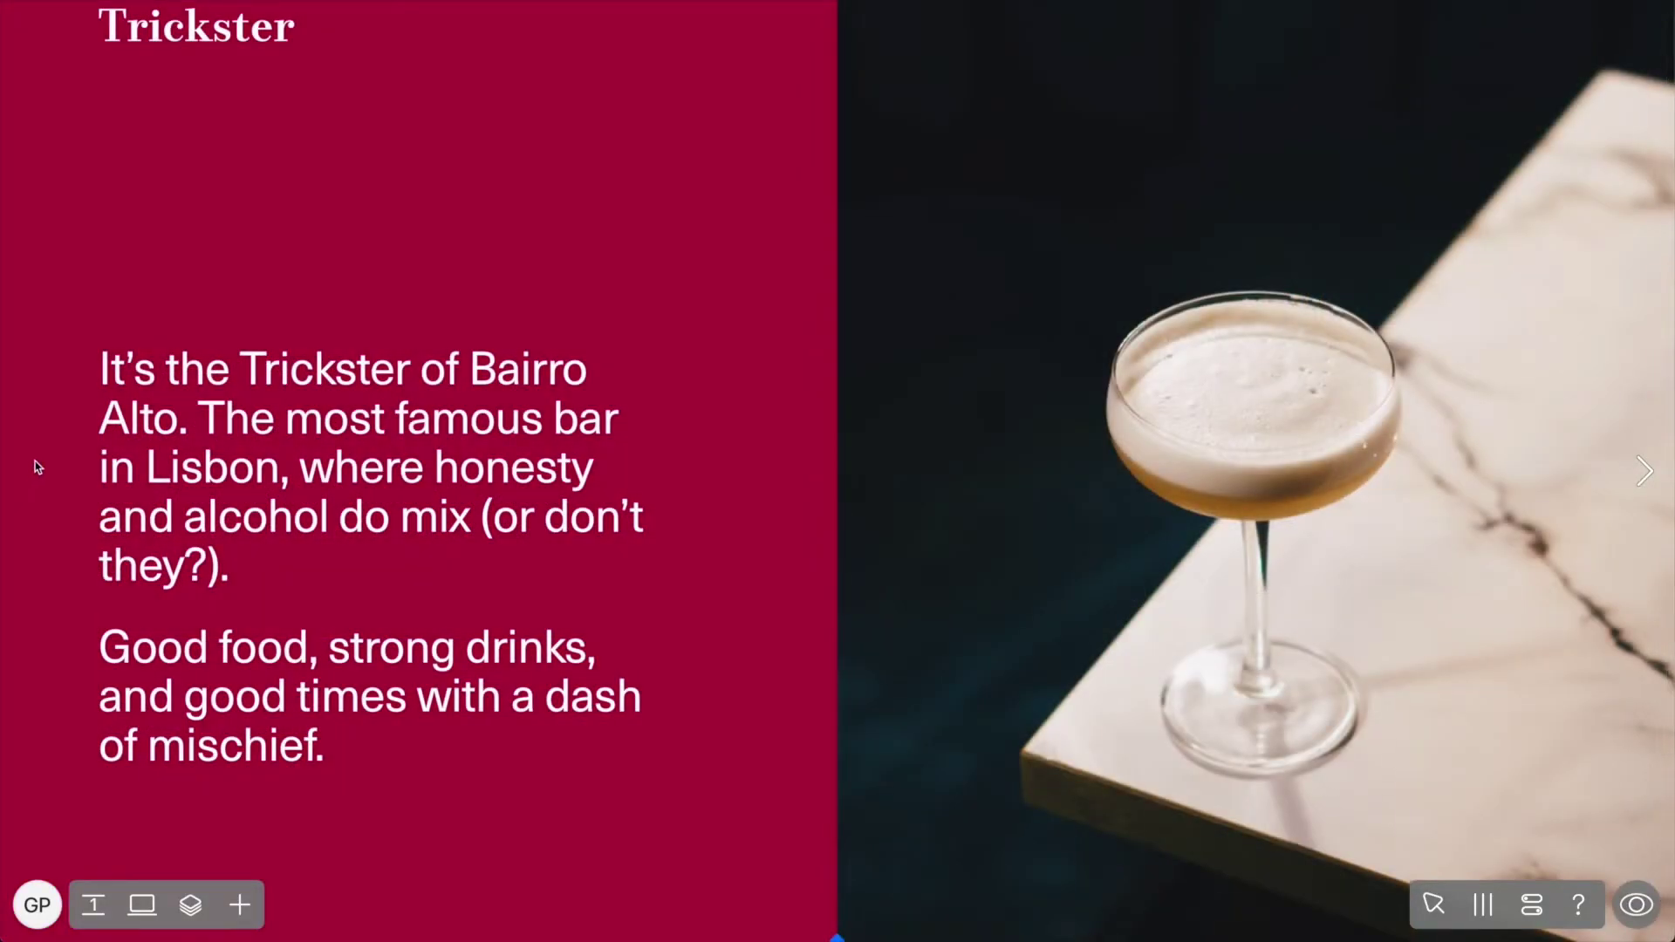
Enable the Above pages option for the fixed Trickster logo on the first page.
click(181, 38)
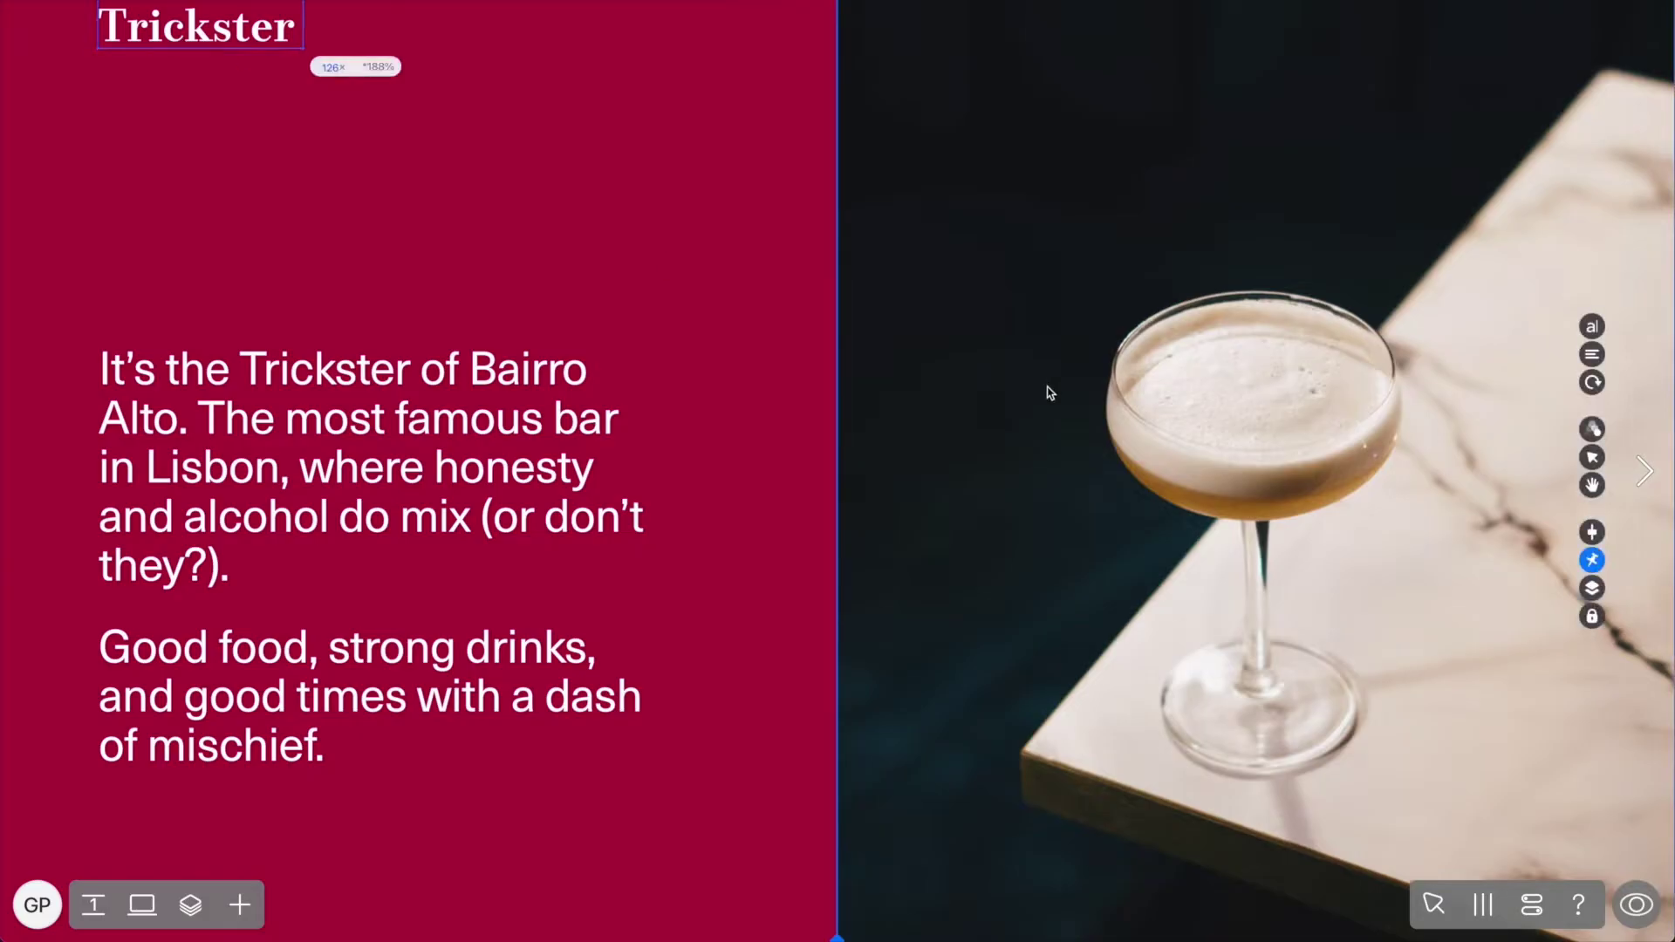
click(1589, 561)
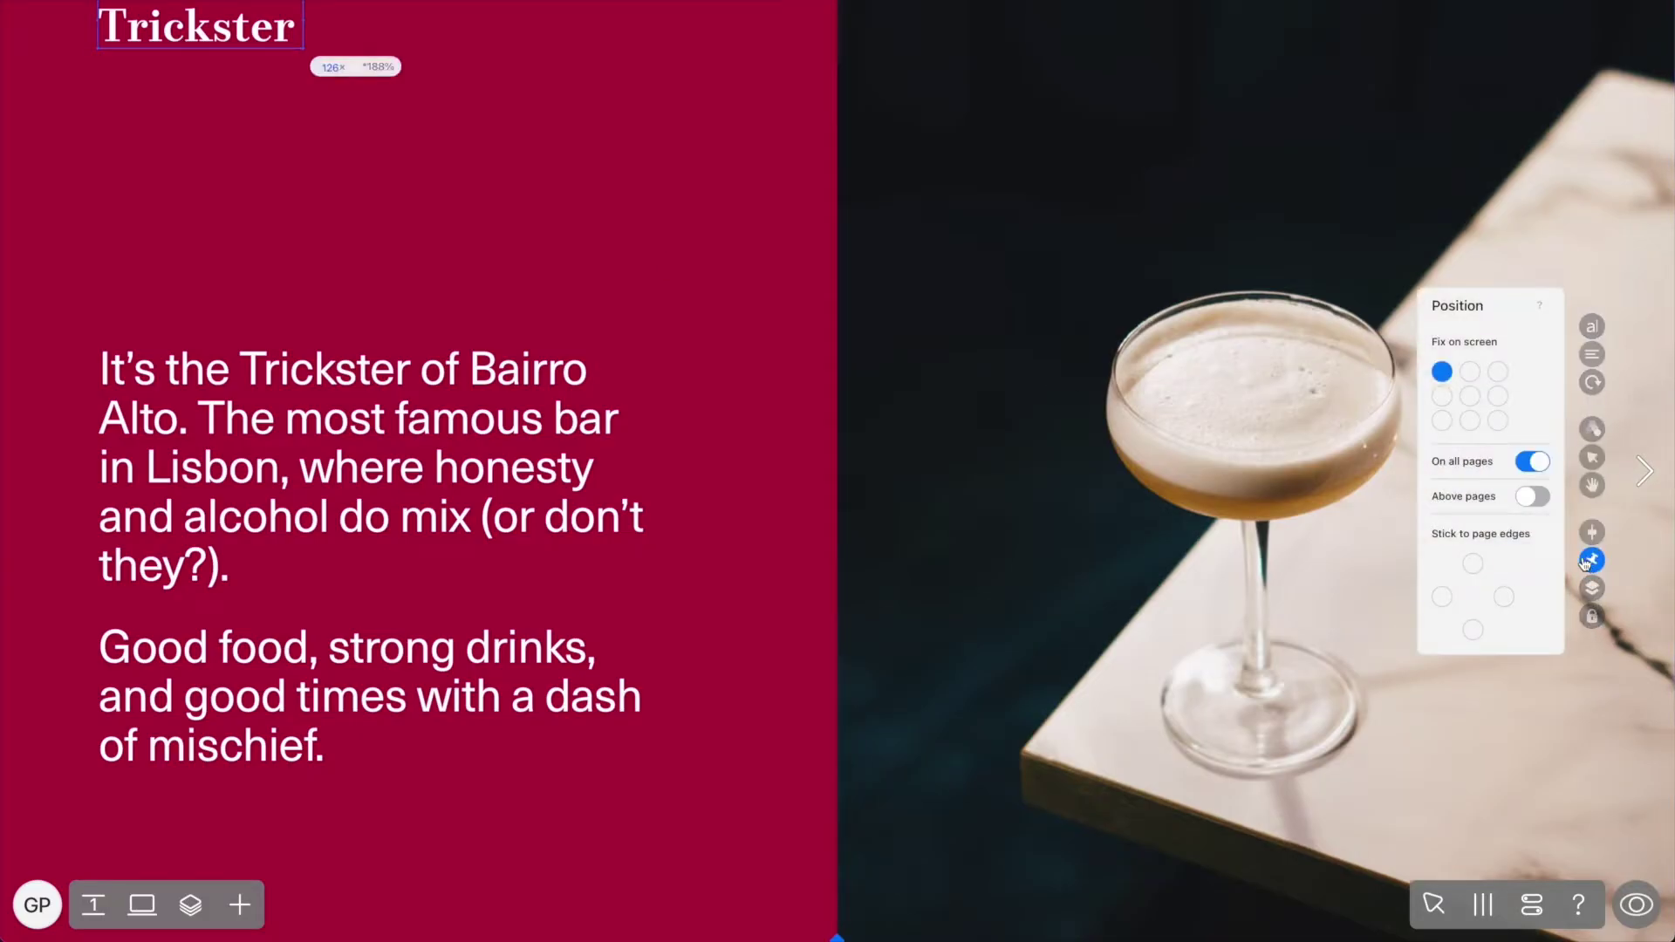
click(1532, 497)
click(1404, 511)
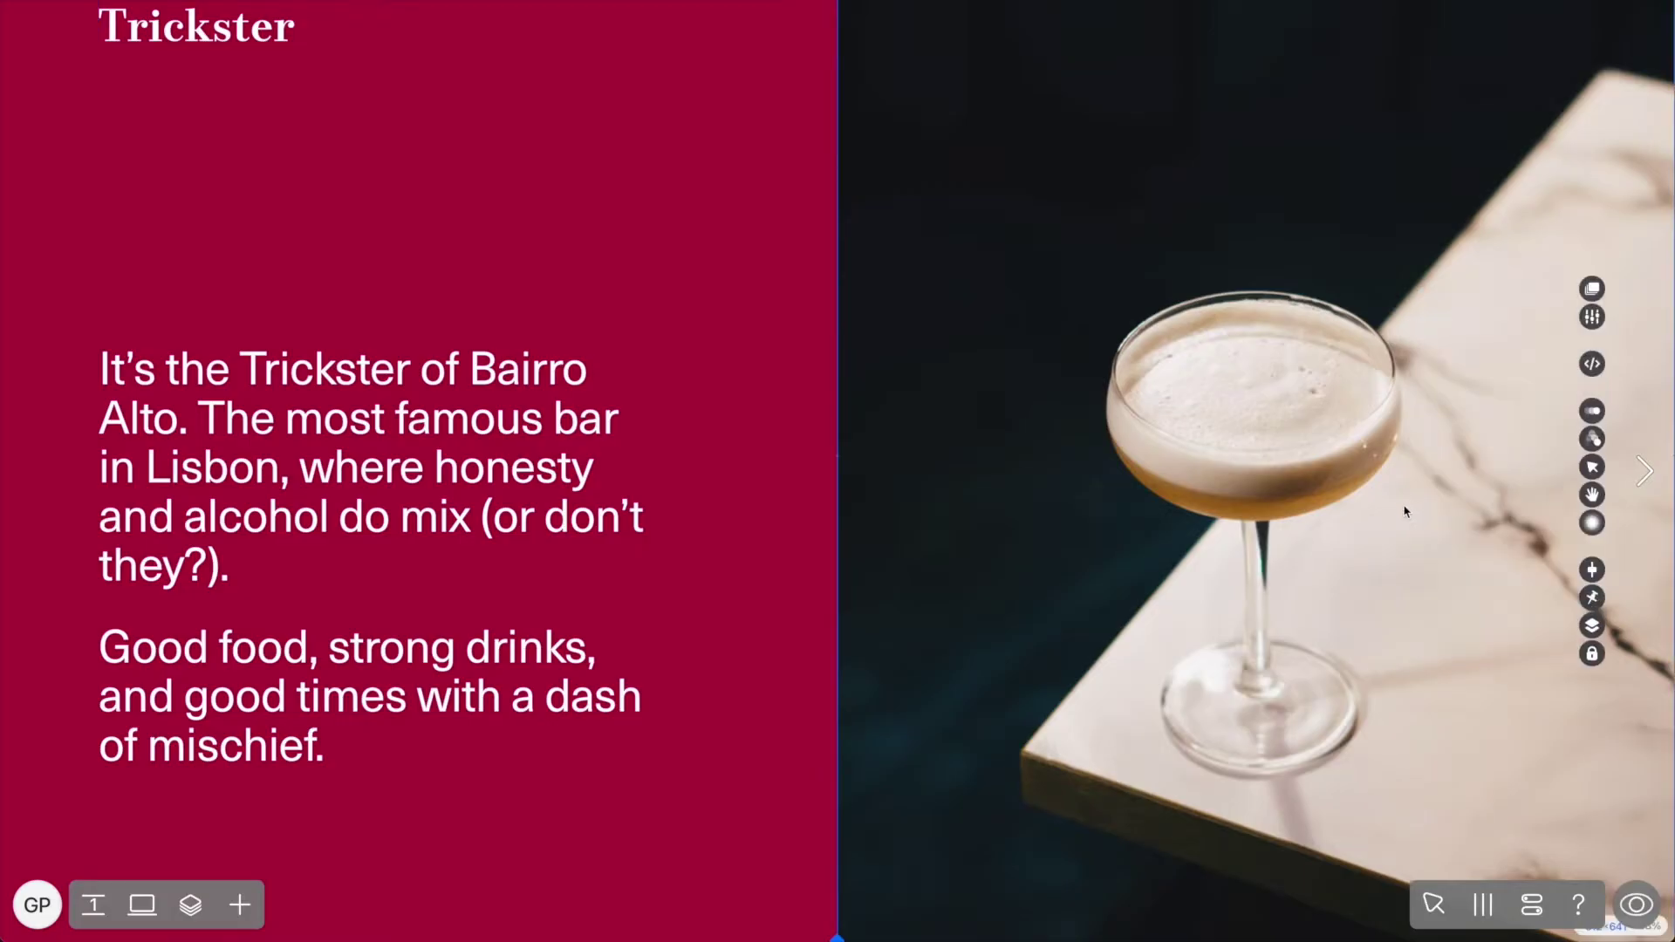
Show the widget layers and switch the Trickster logo's Above pages option off and back on to compare its layer group.
click(237, 23)
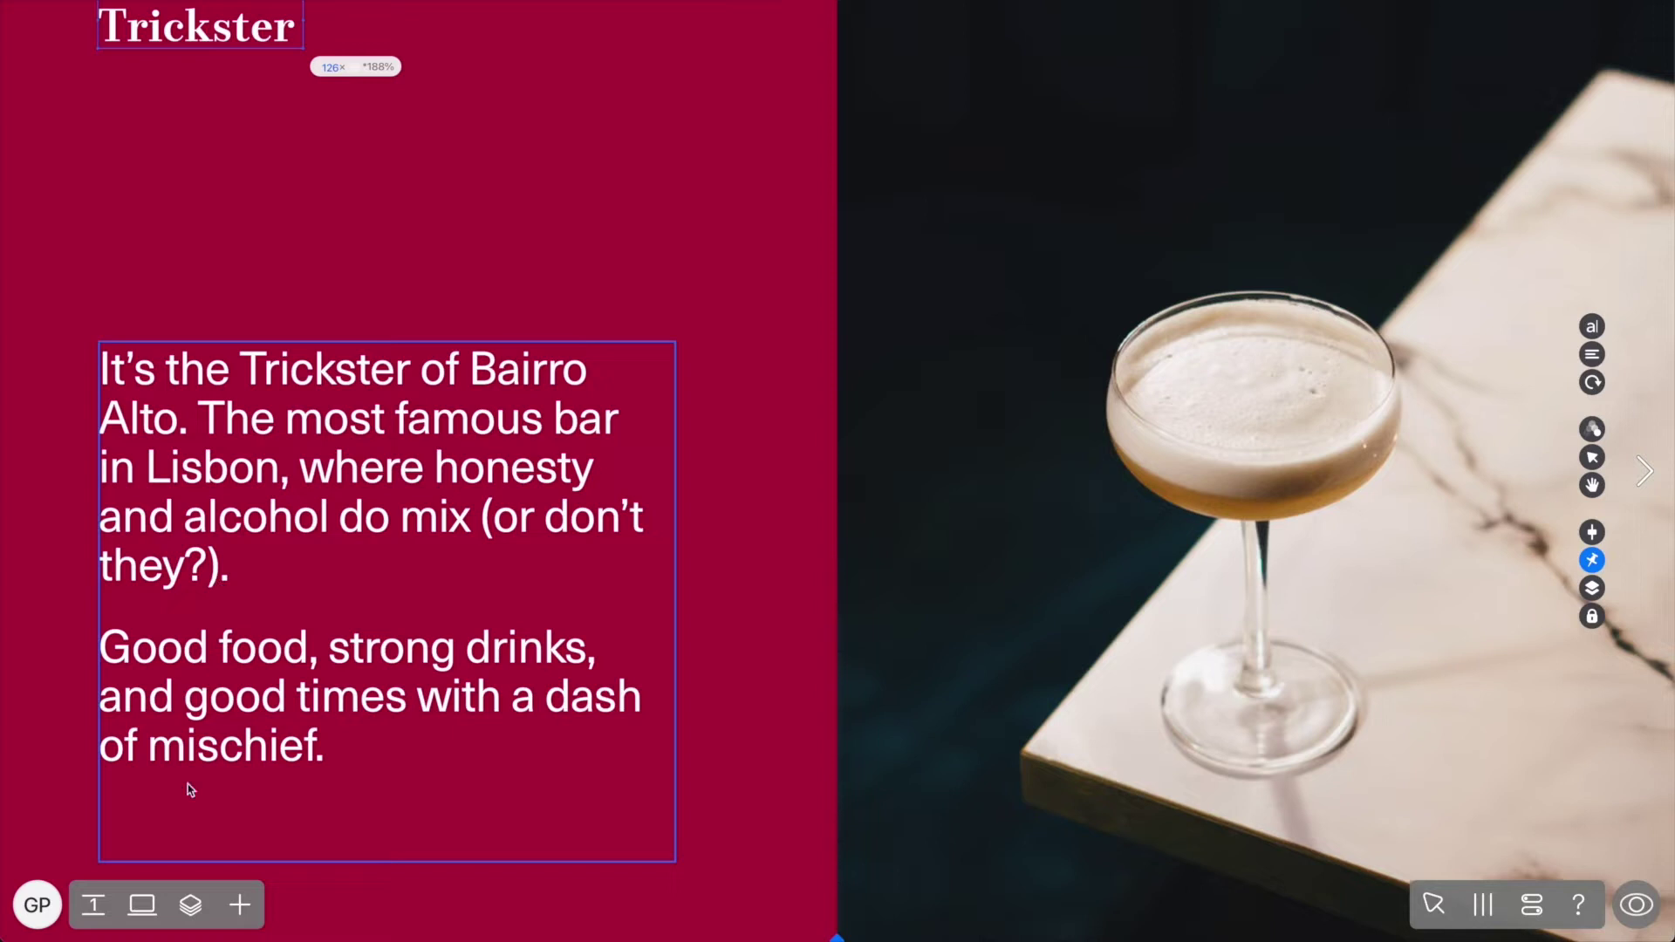
click(189, 905)
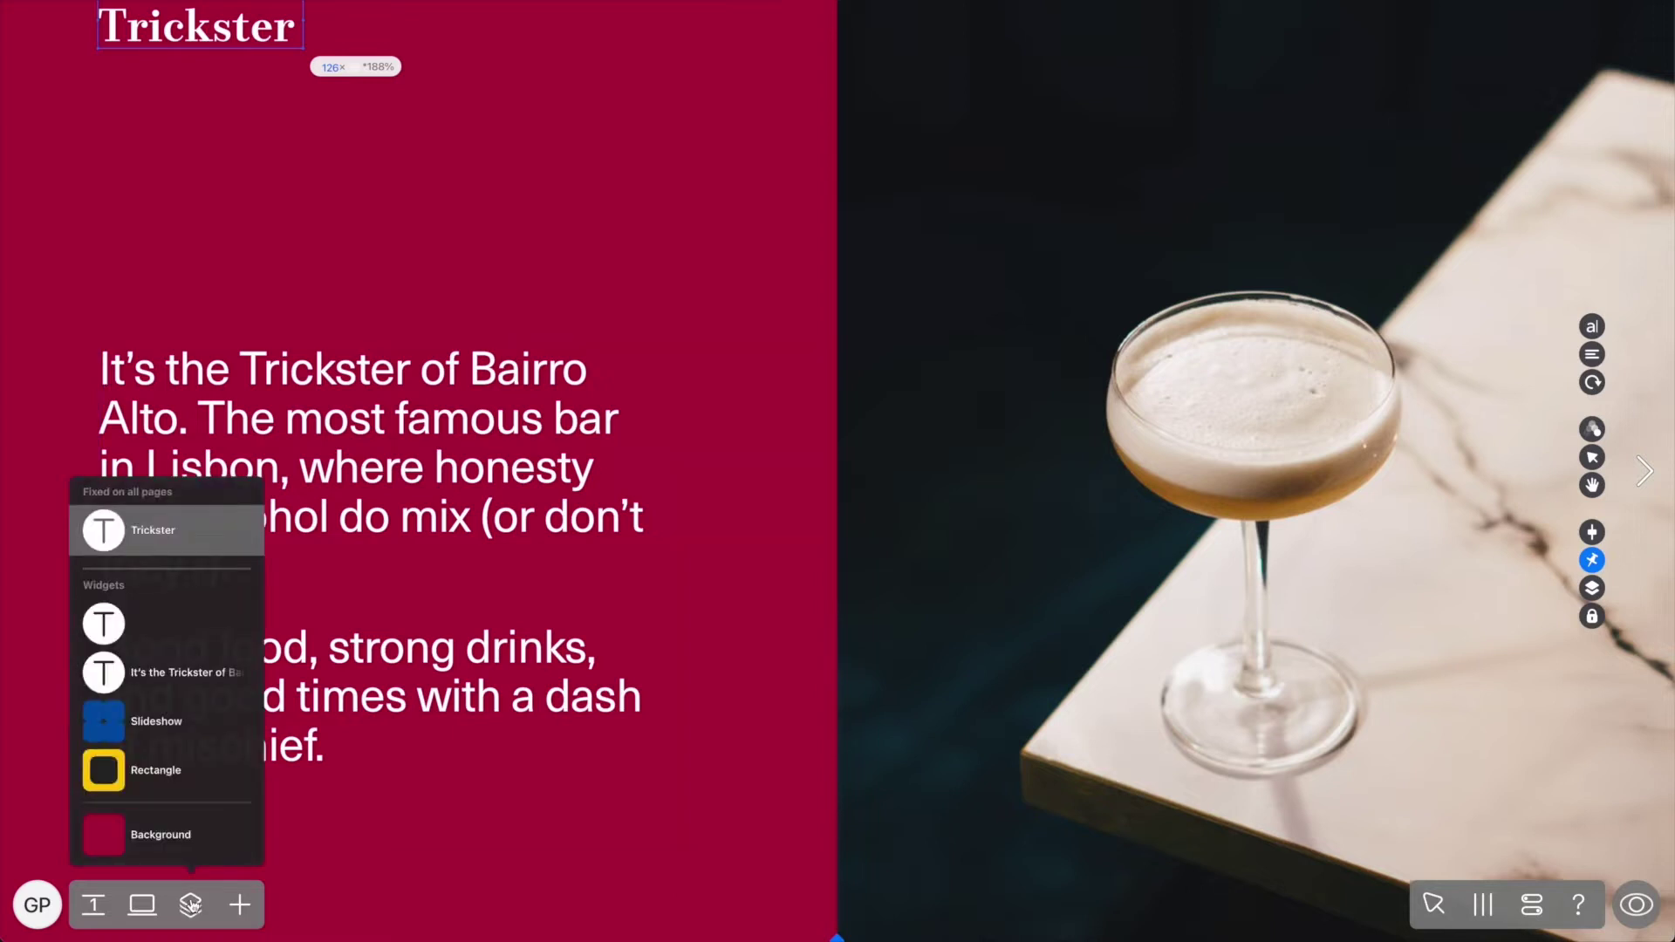
click(1591, 559)
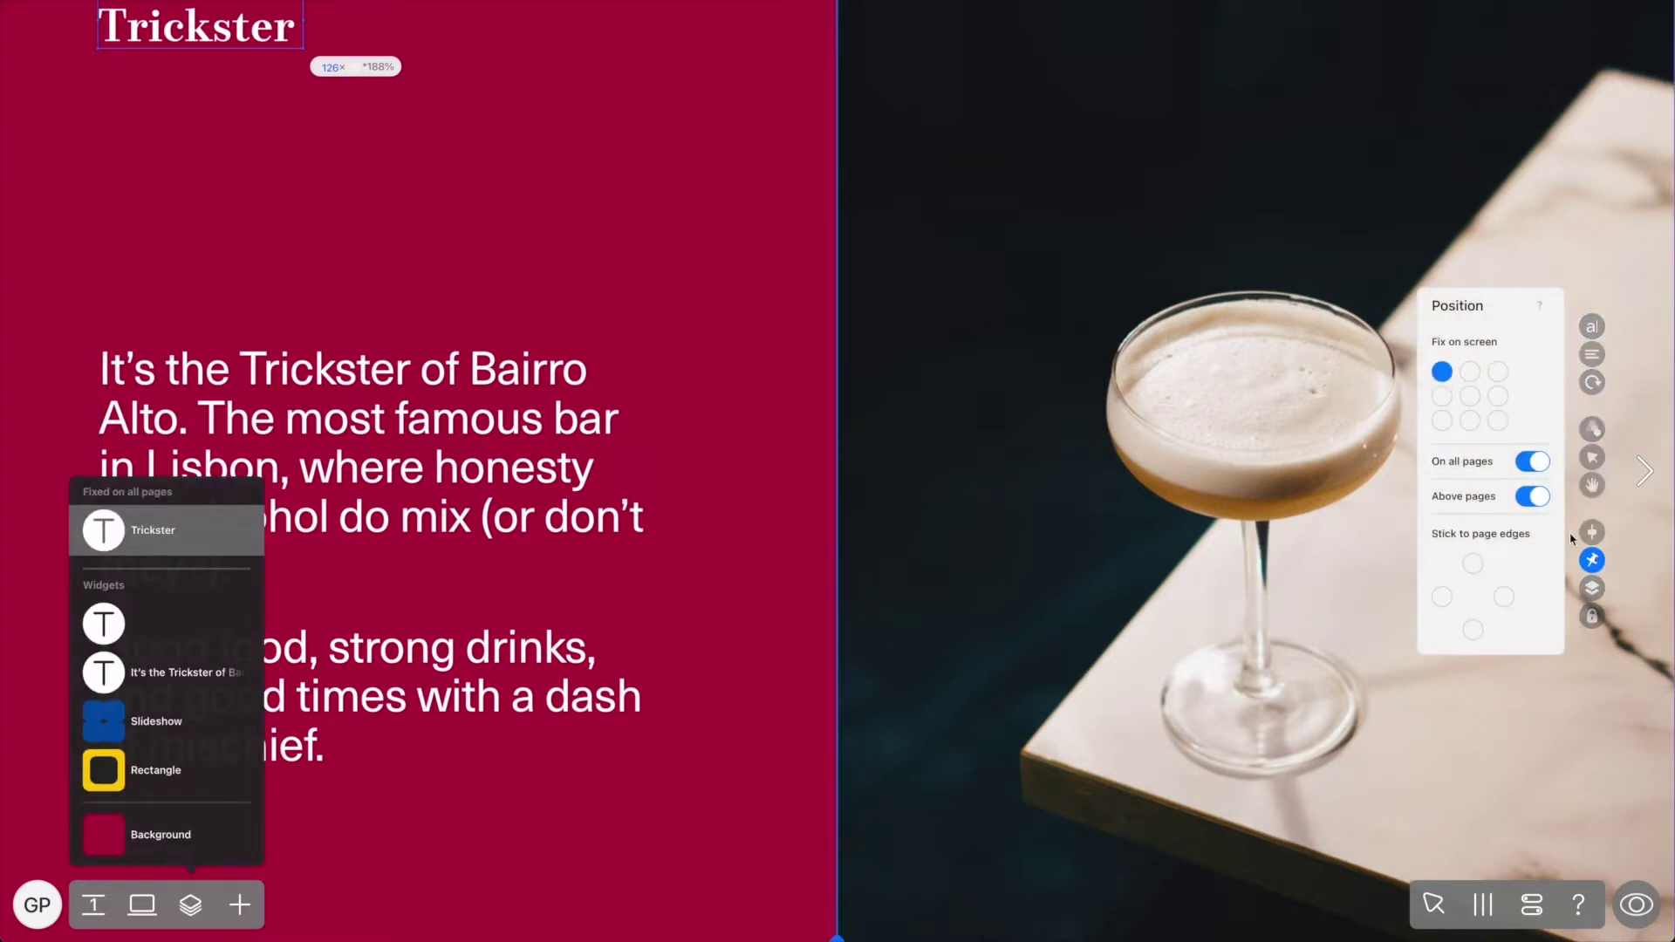
click(1537, 498)
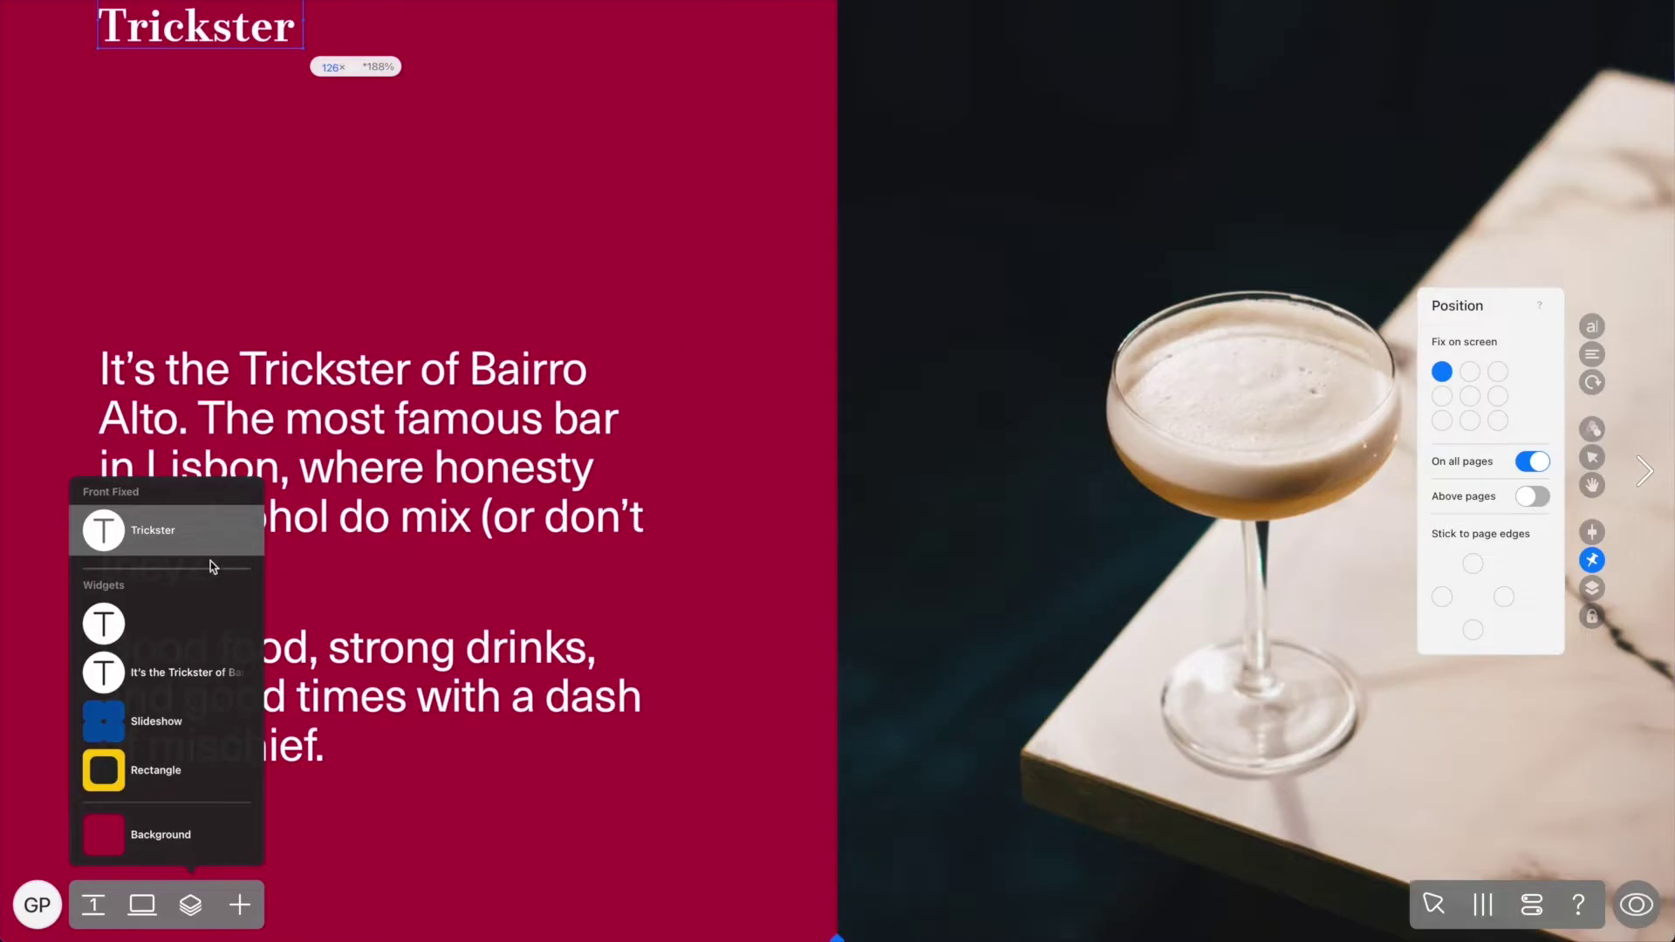
mouse_move(165, 533)
mouse_move(168, 534)
mouse_down()
mouse_move(153, 775)
mouse_move(160, 547)
mouse_up()
click(1531, 496)
Link the Trickster logo text to page 1 with the Logo link style.
click(216, 36)
double_click(216, 37)
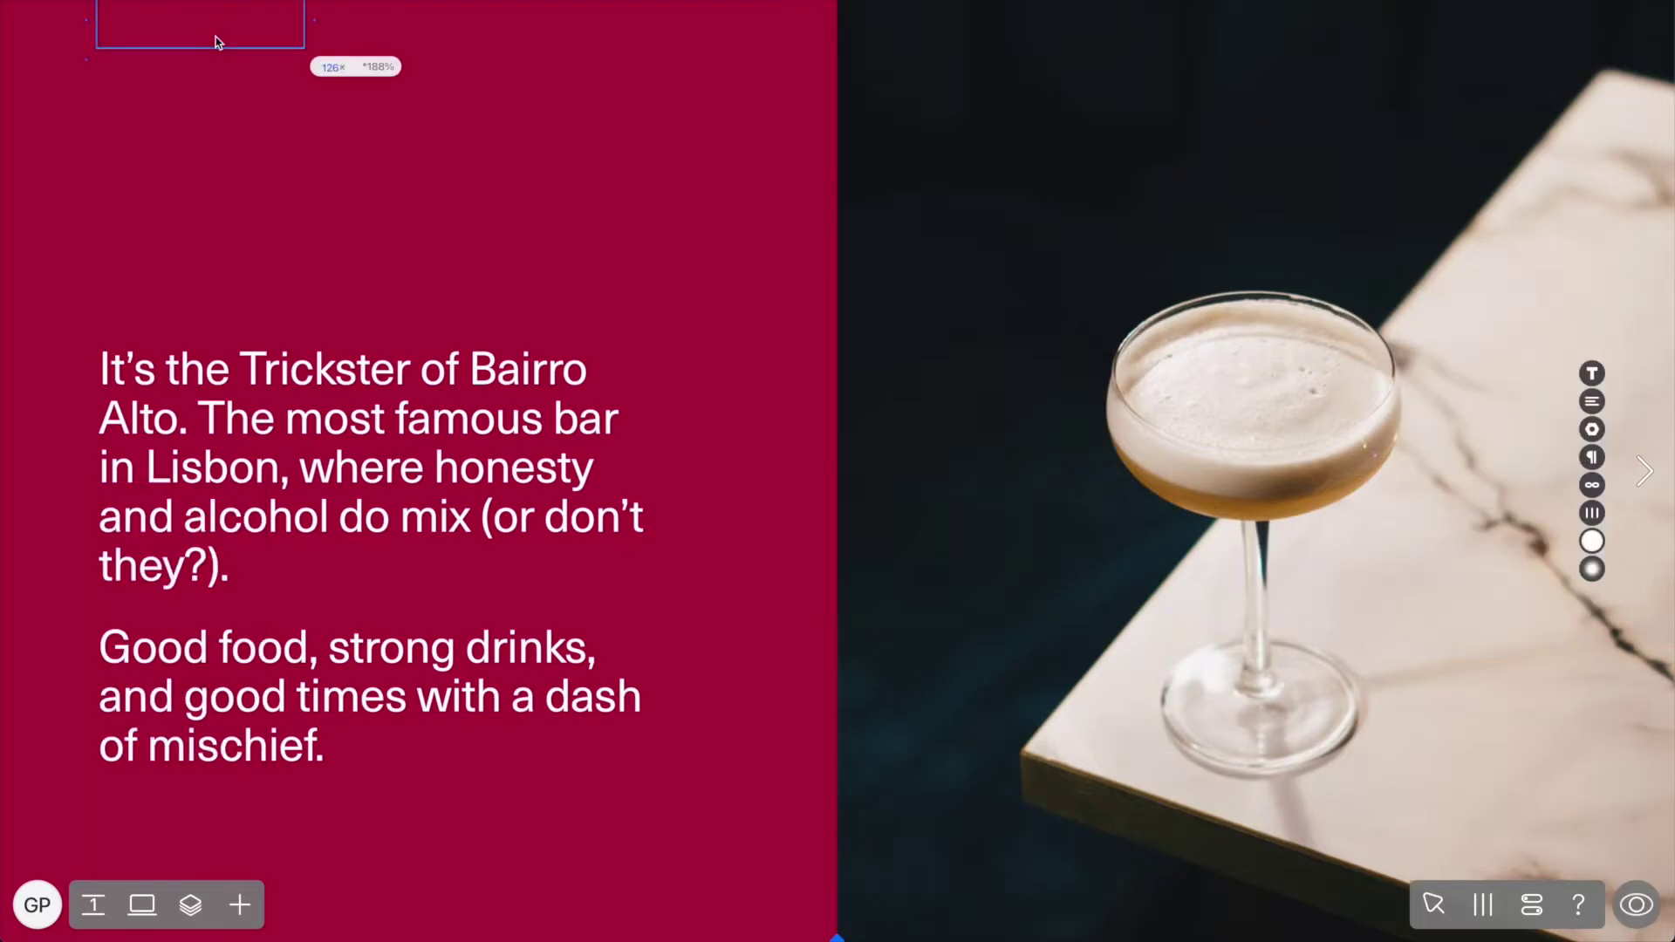
click(1593, 487)
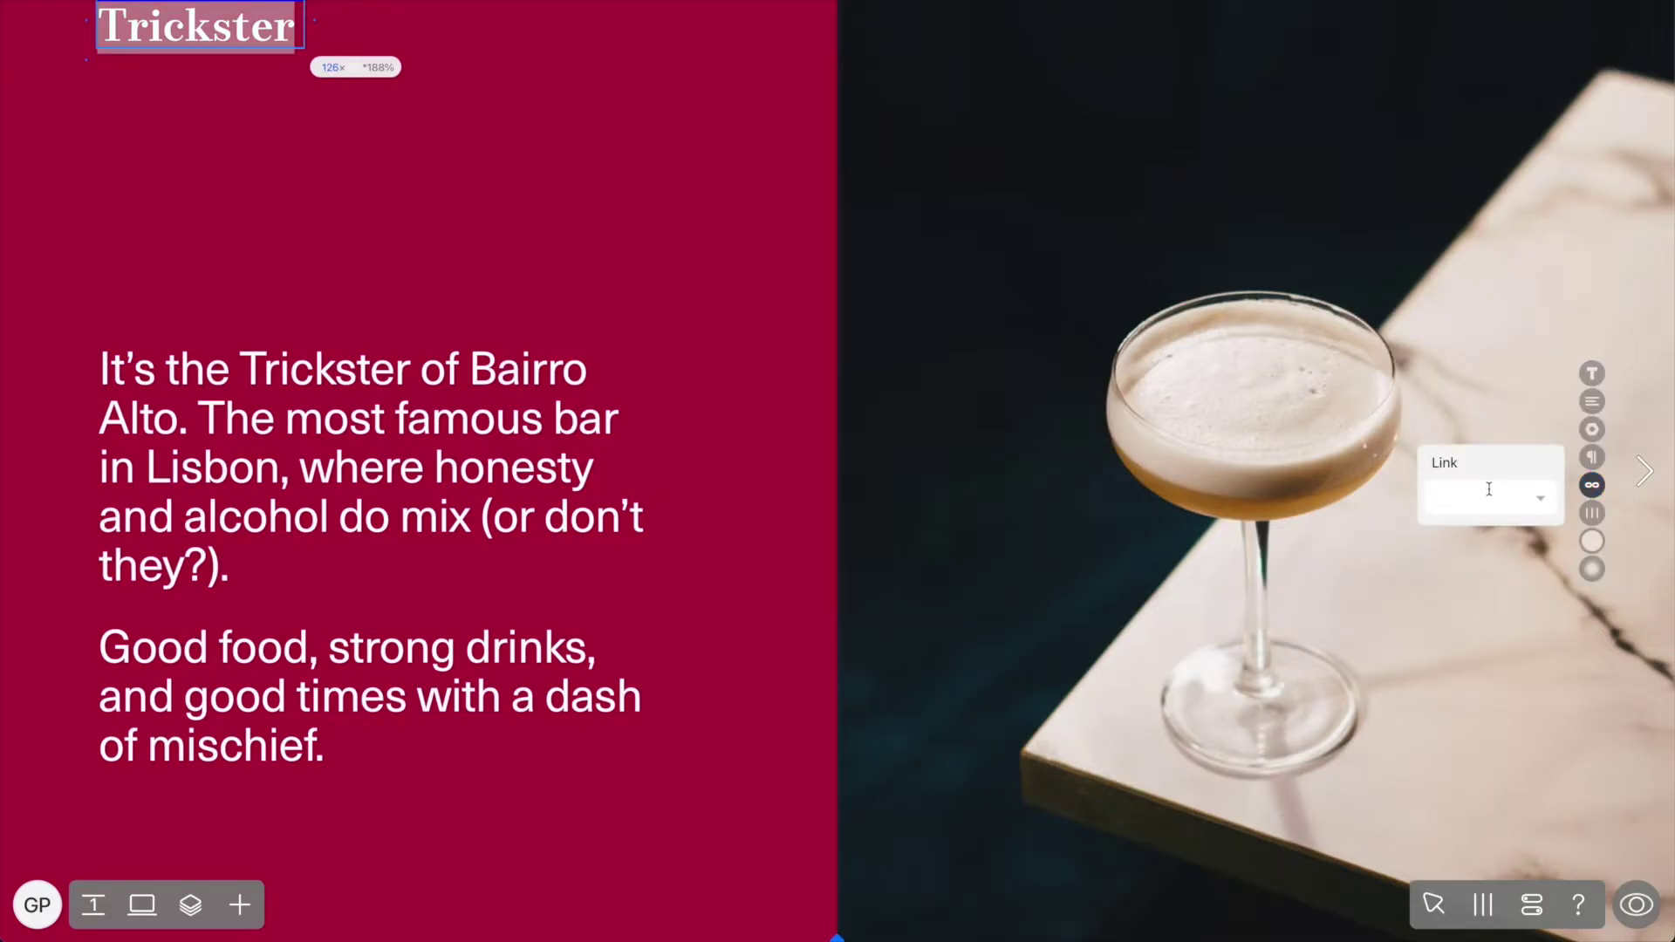
text(1)
click(1539, 498)
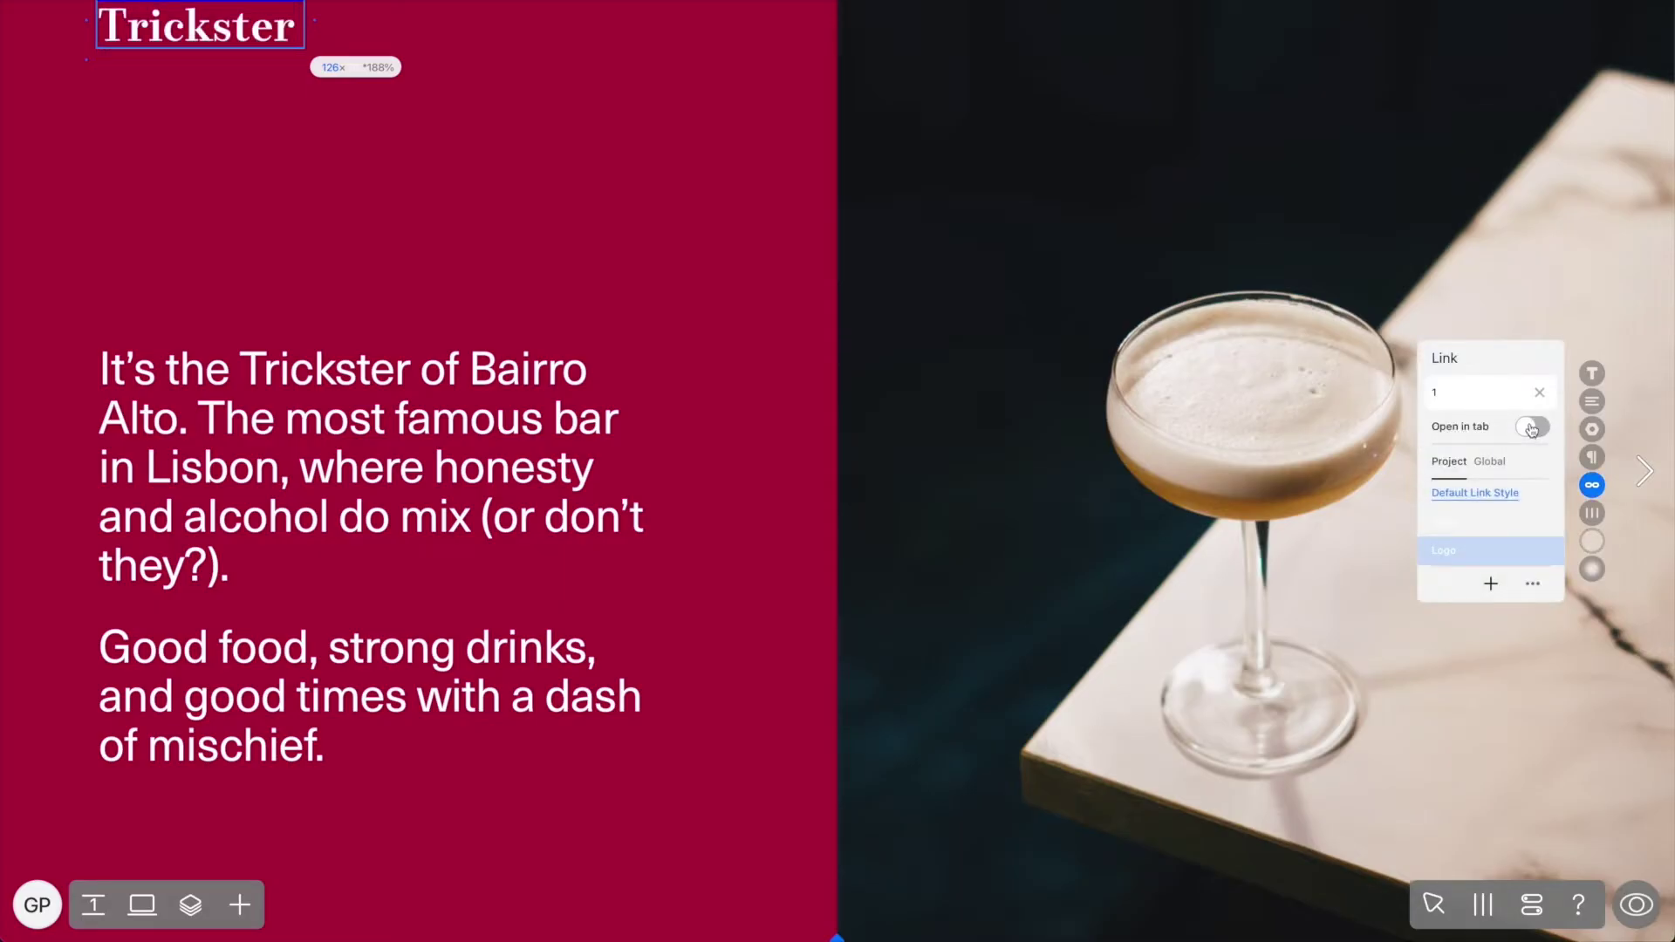
Preview the site from page 2, follow the Trickster logo link to the first page, and return to editing.
click(1531, 428)
click(1531, 428)
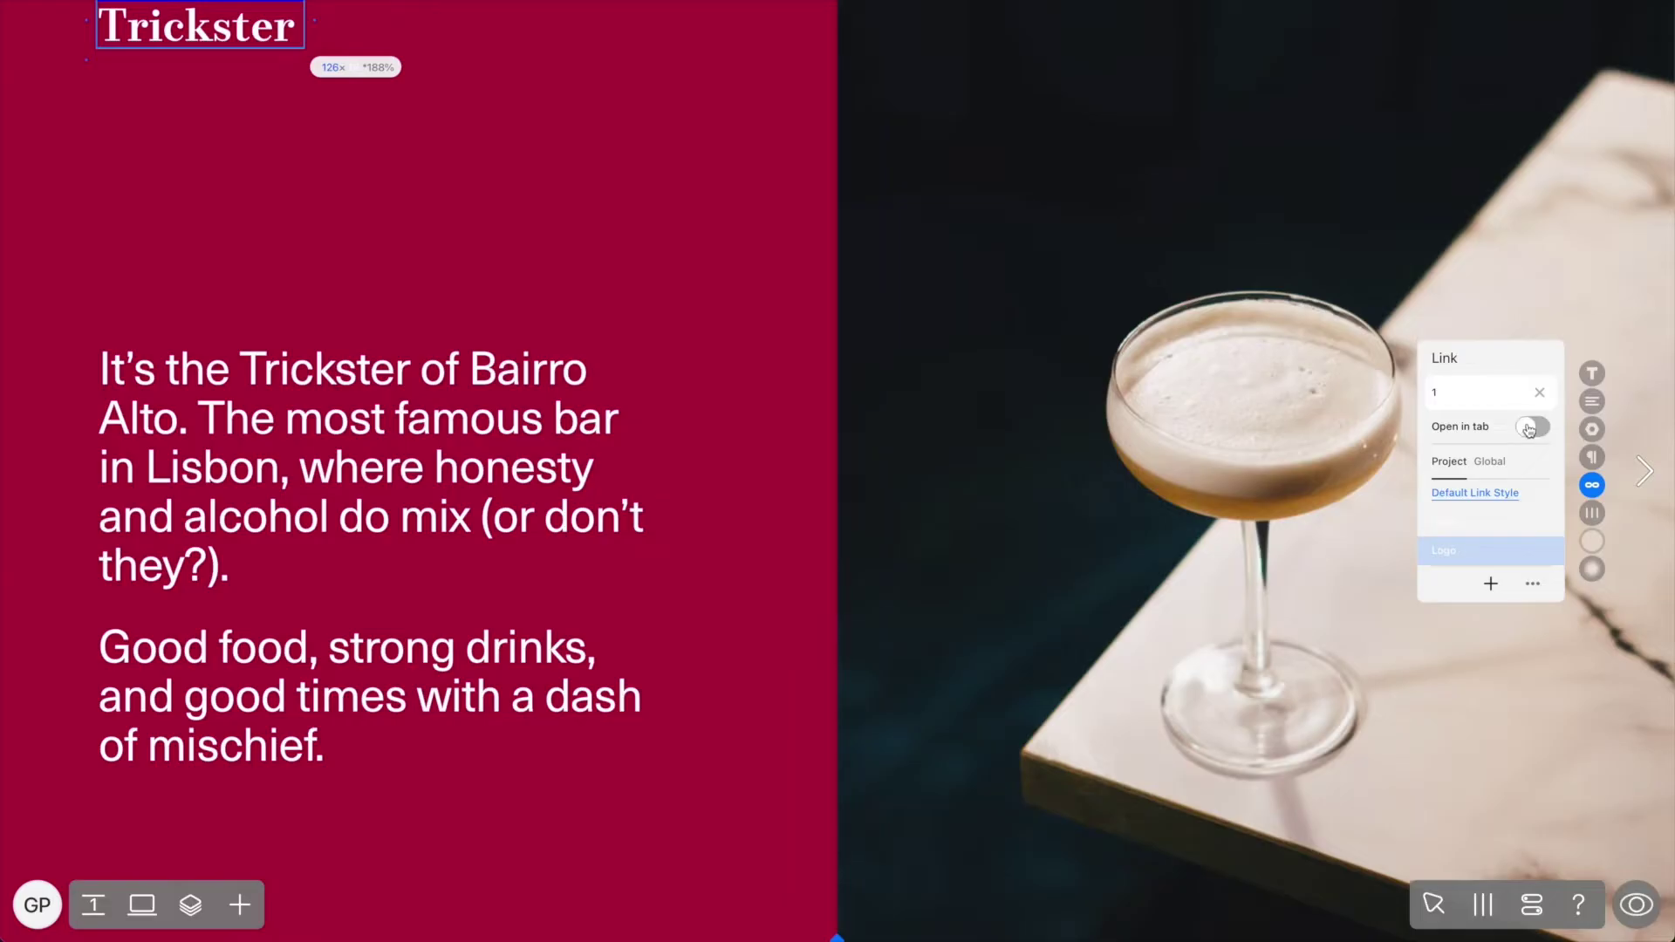
click(1644, 473)
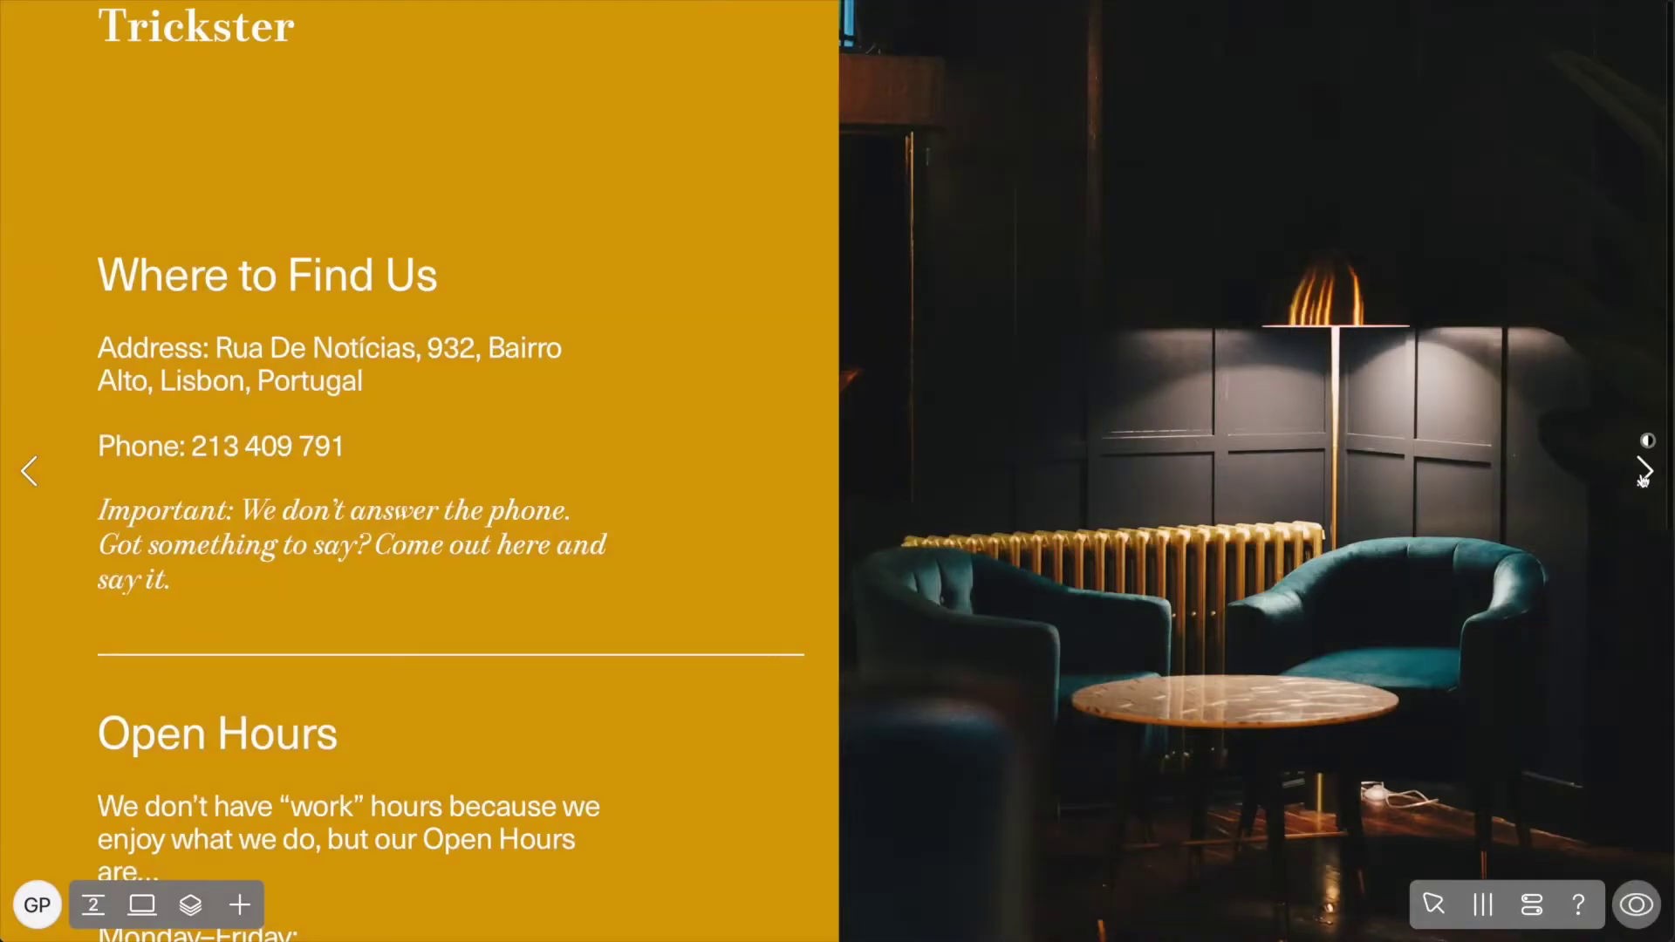
click(1640, 902)
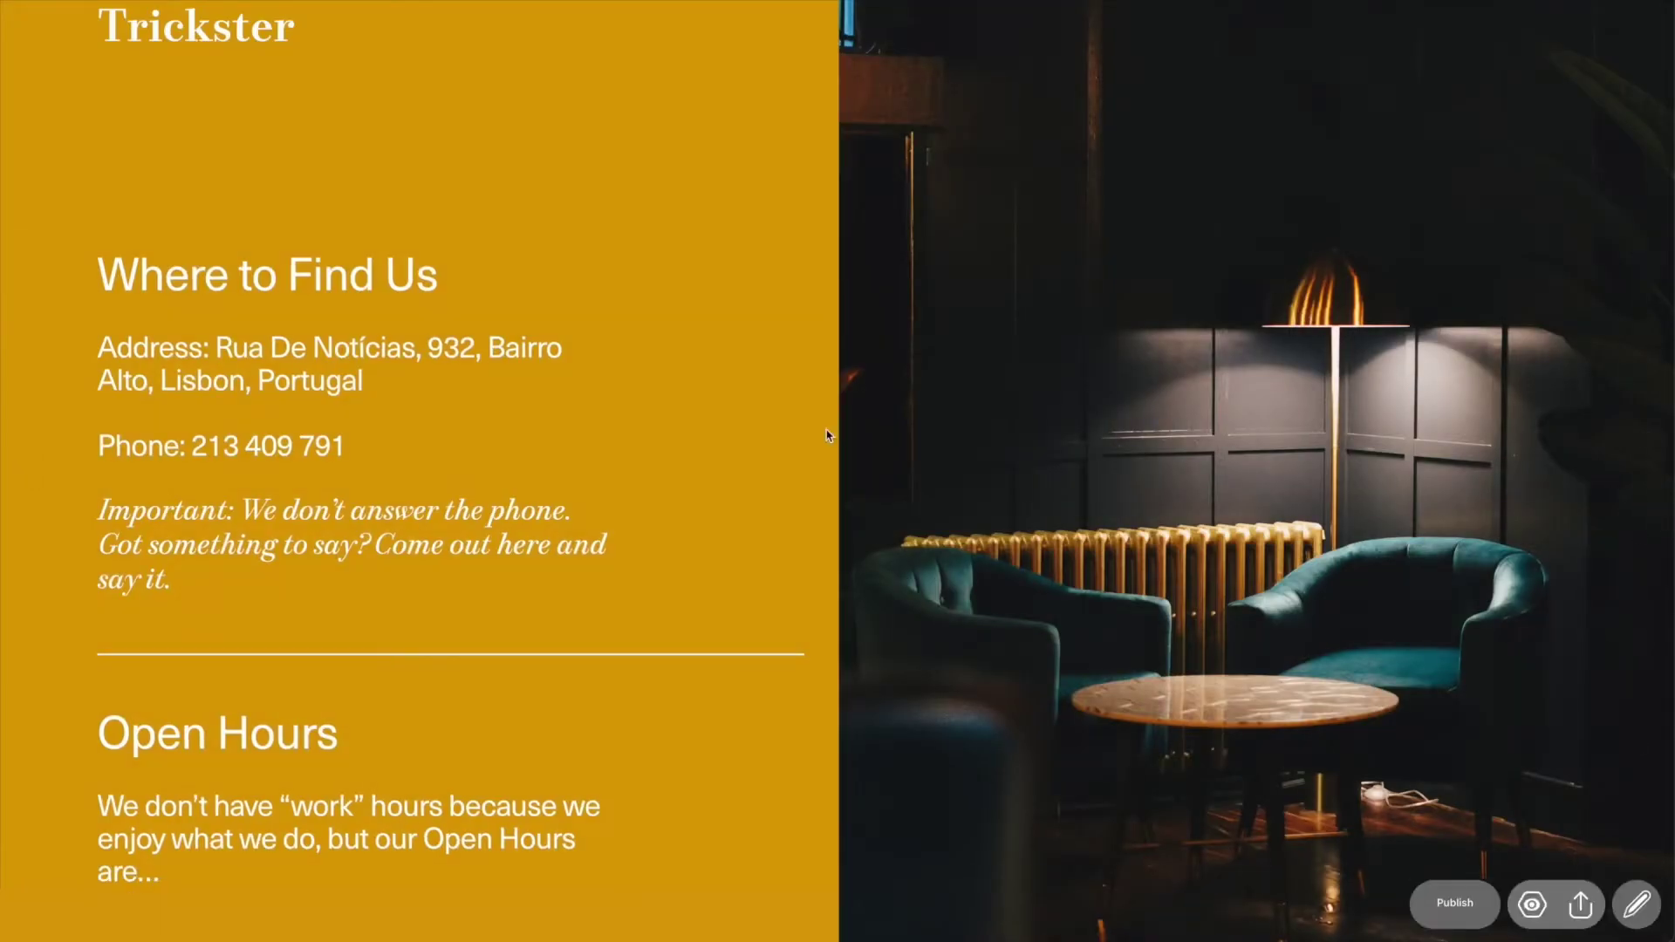
click(236, 30)
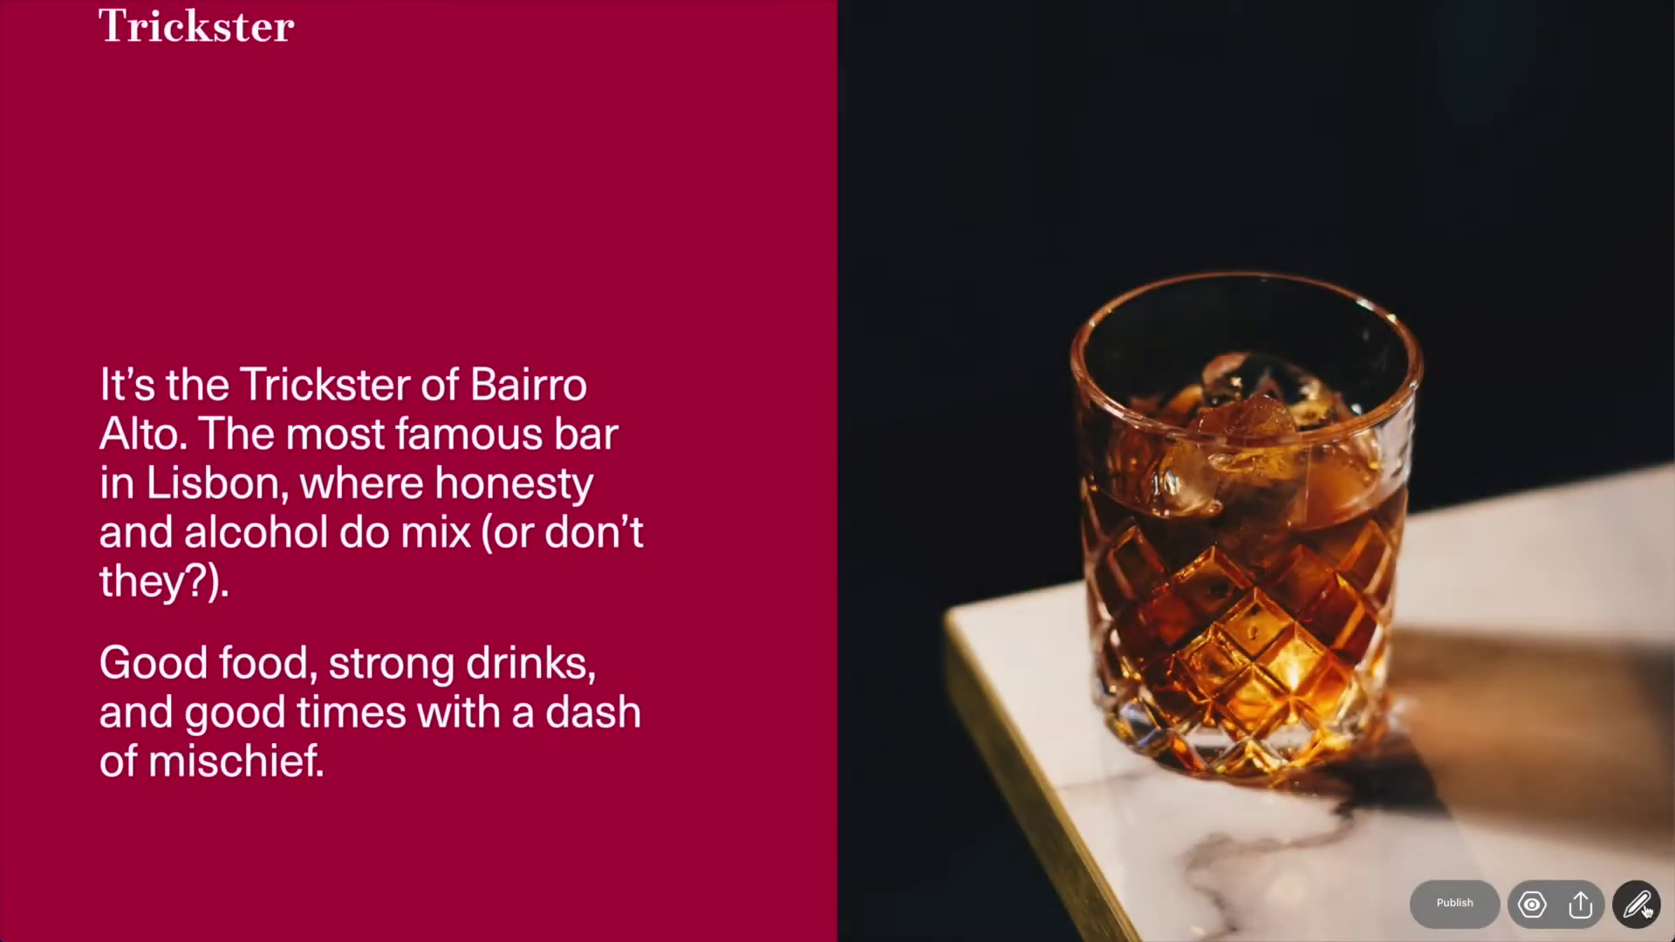
click(1642, 907)
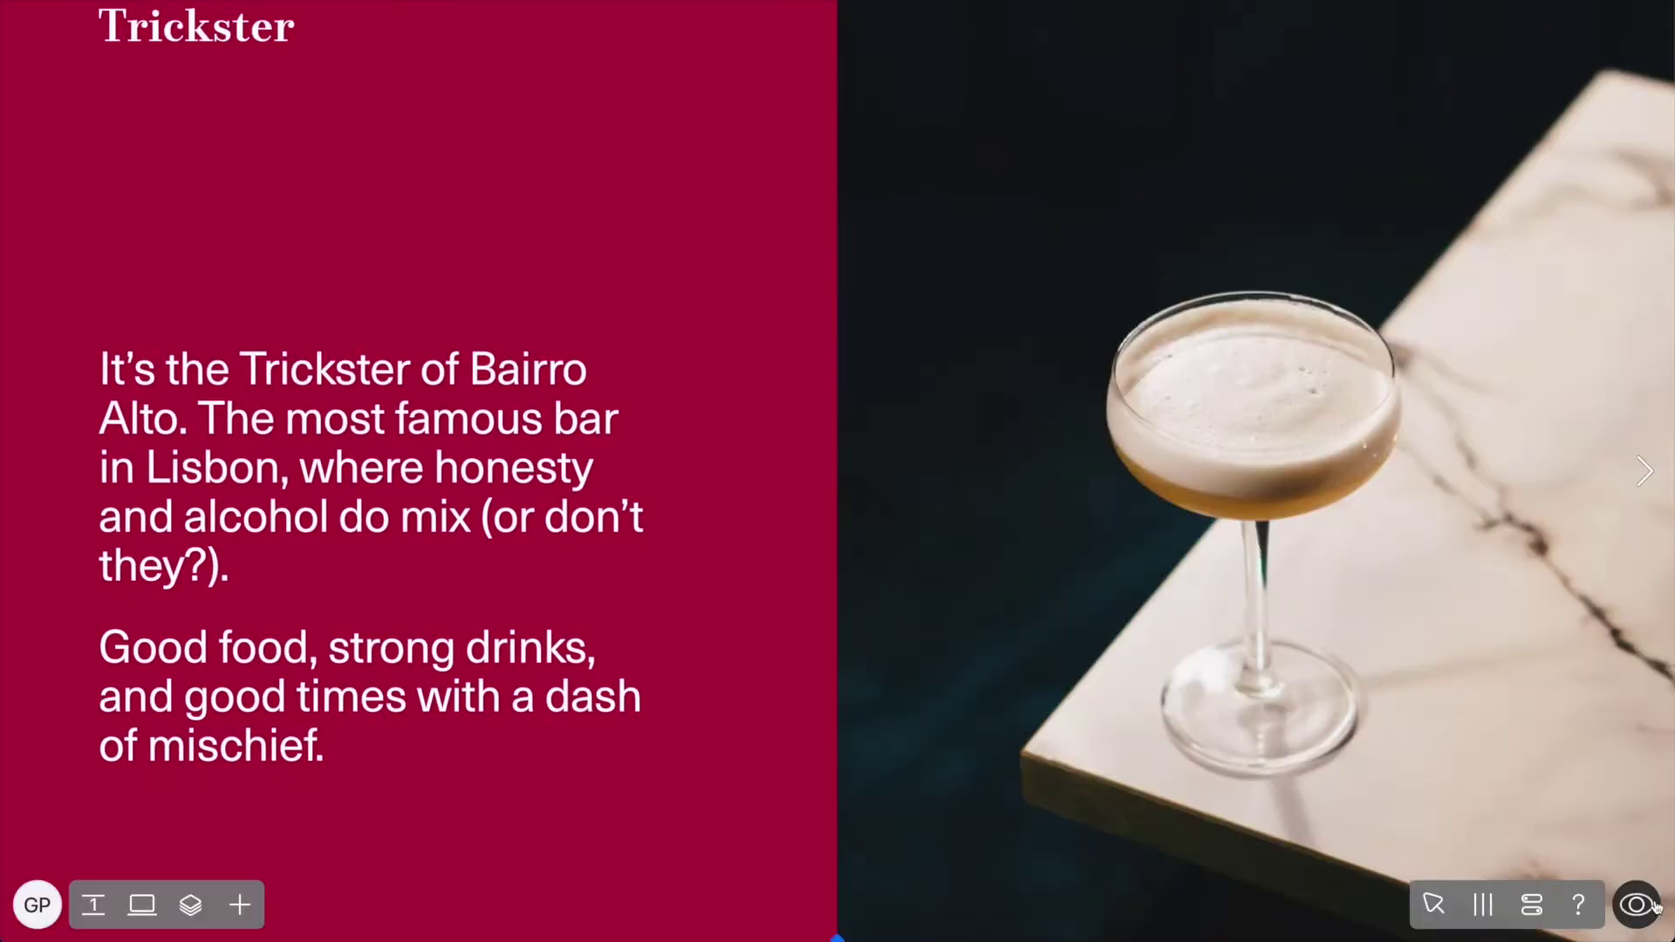
Add a line shape to the first page and color it white (FFFFFF).
click(241, 906)
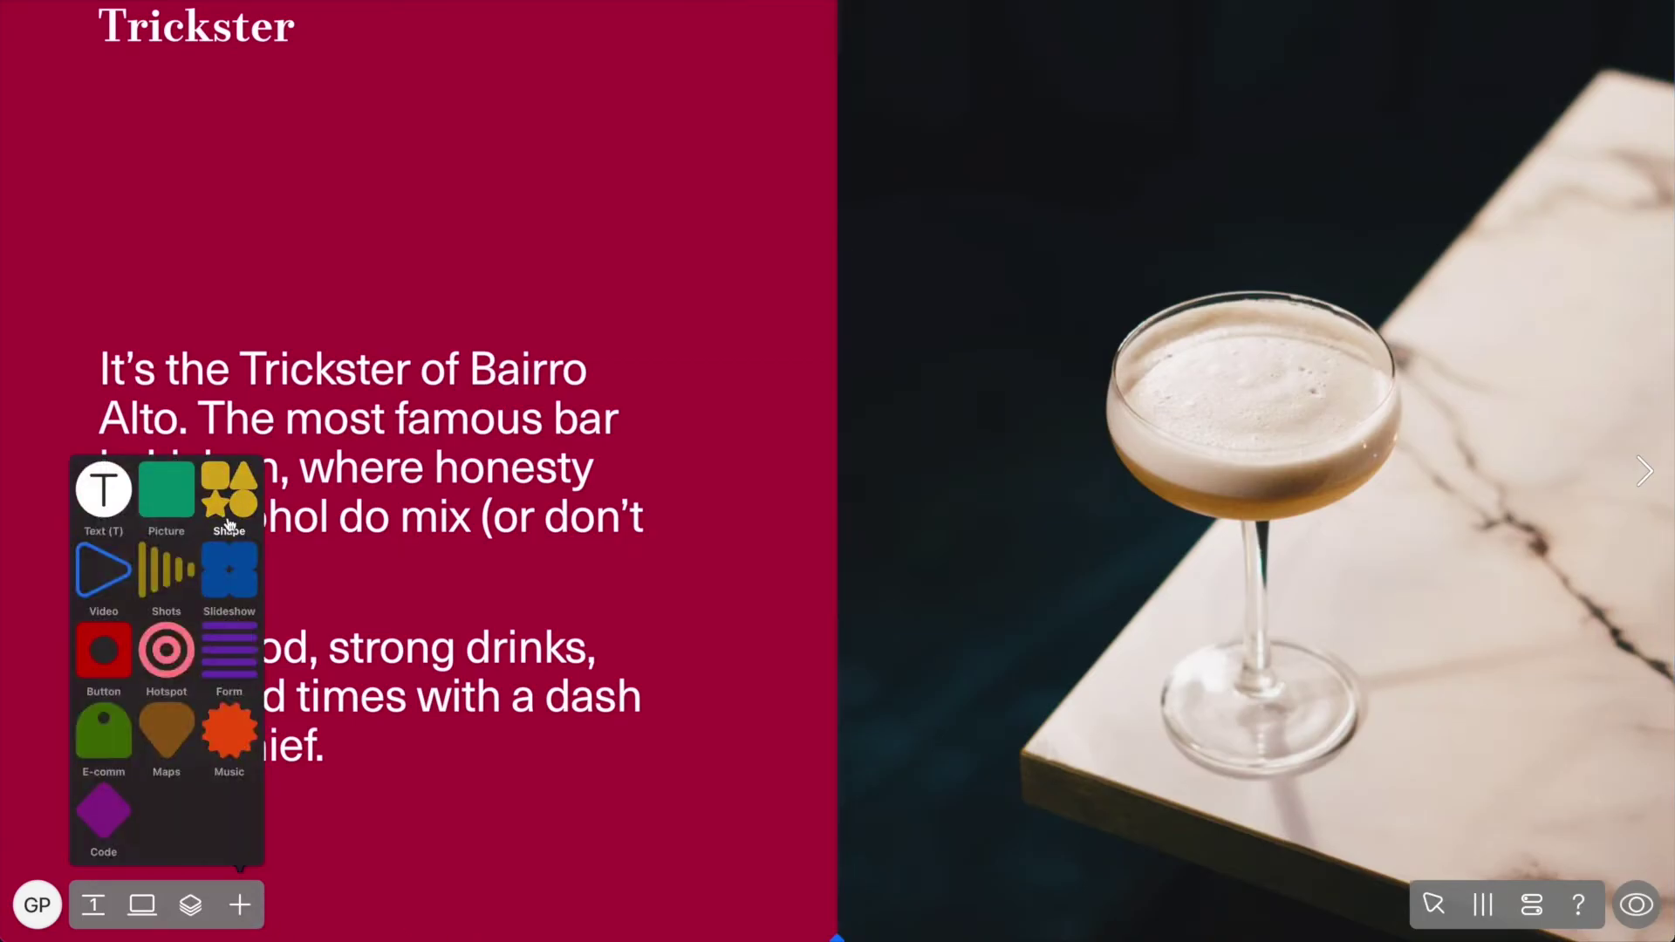
click(229, 490)
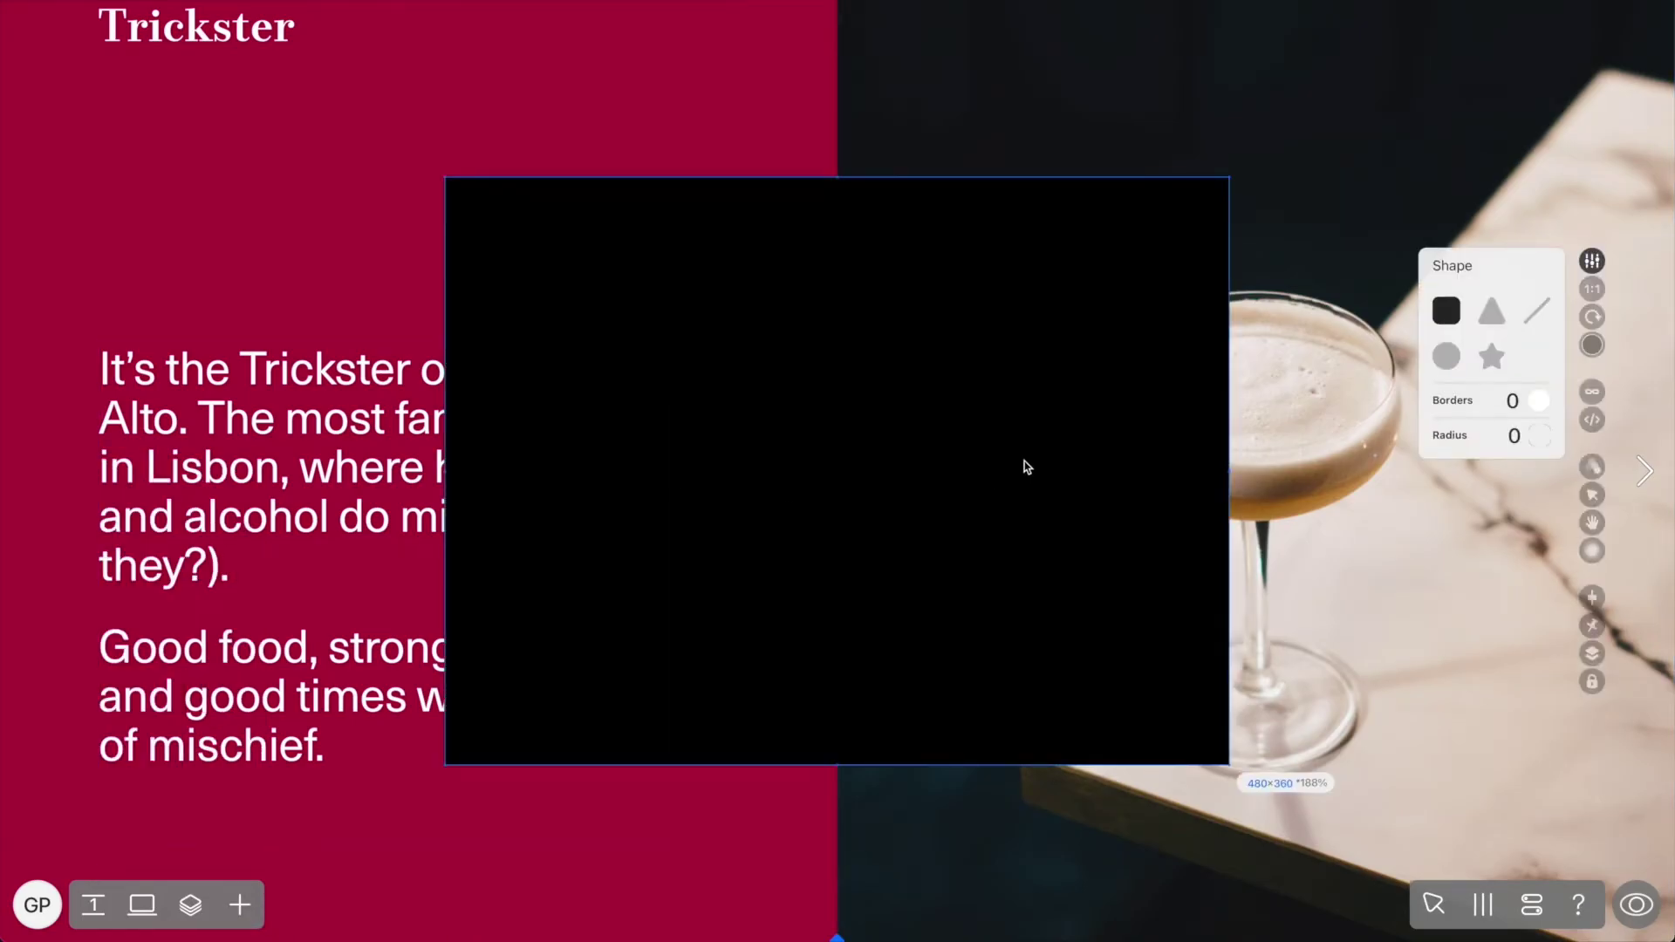
click(1532, 312)
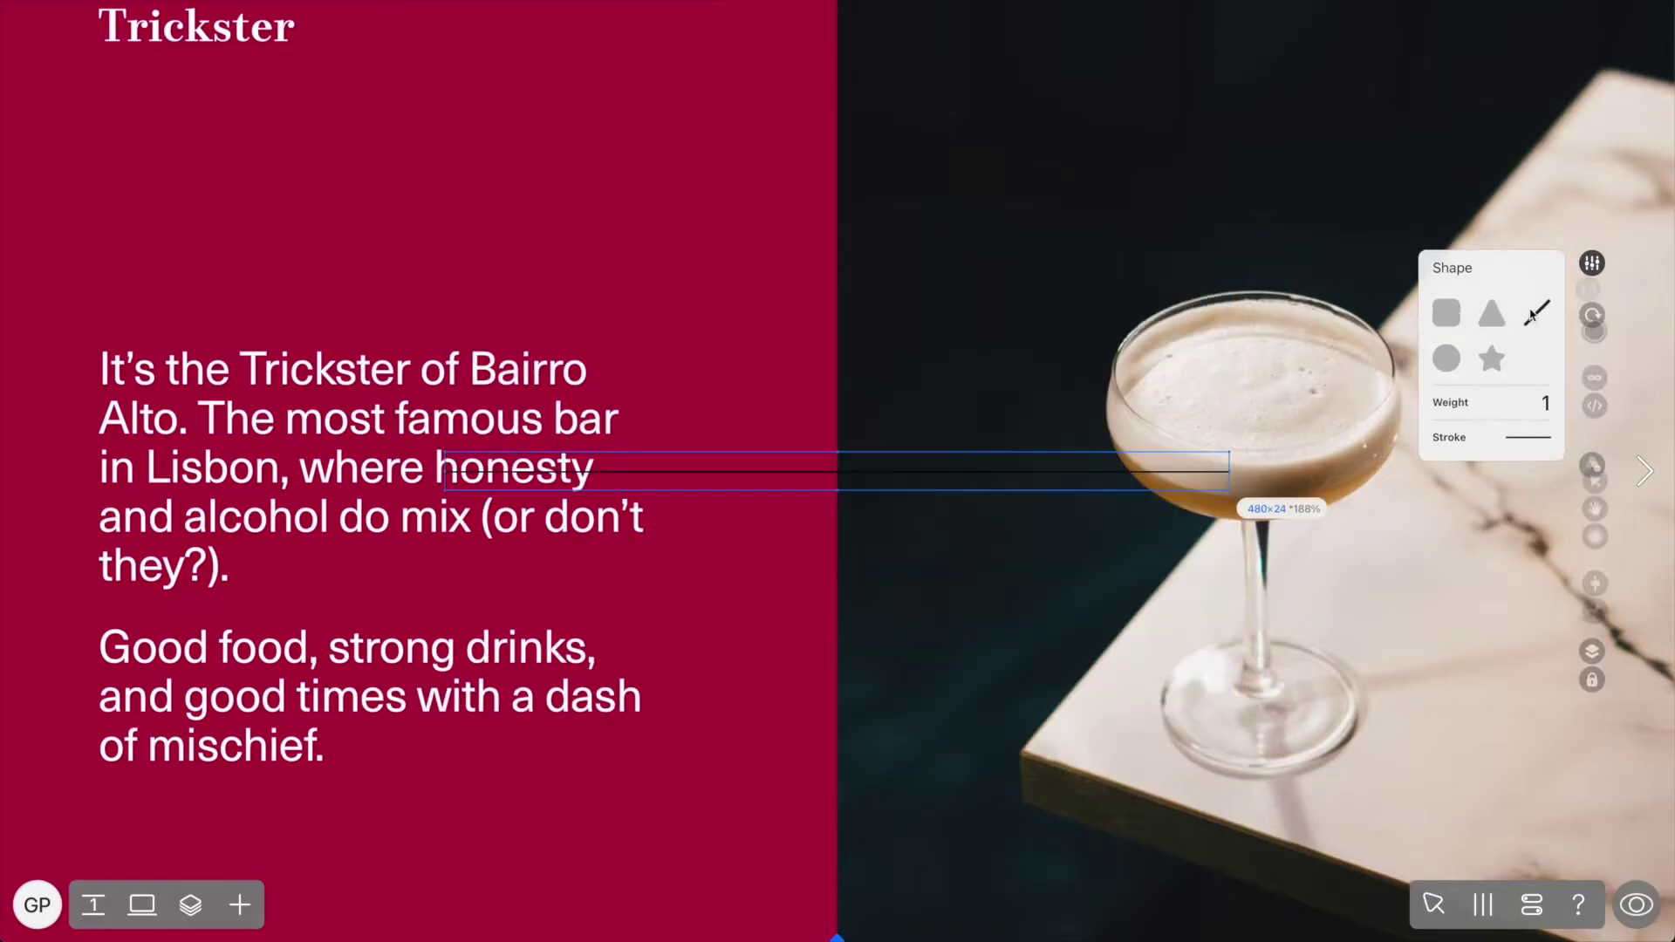
click(1592, 331)
click(1490, 232)
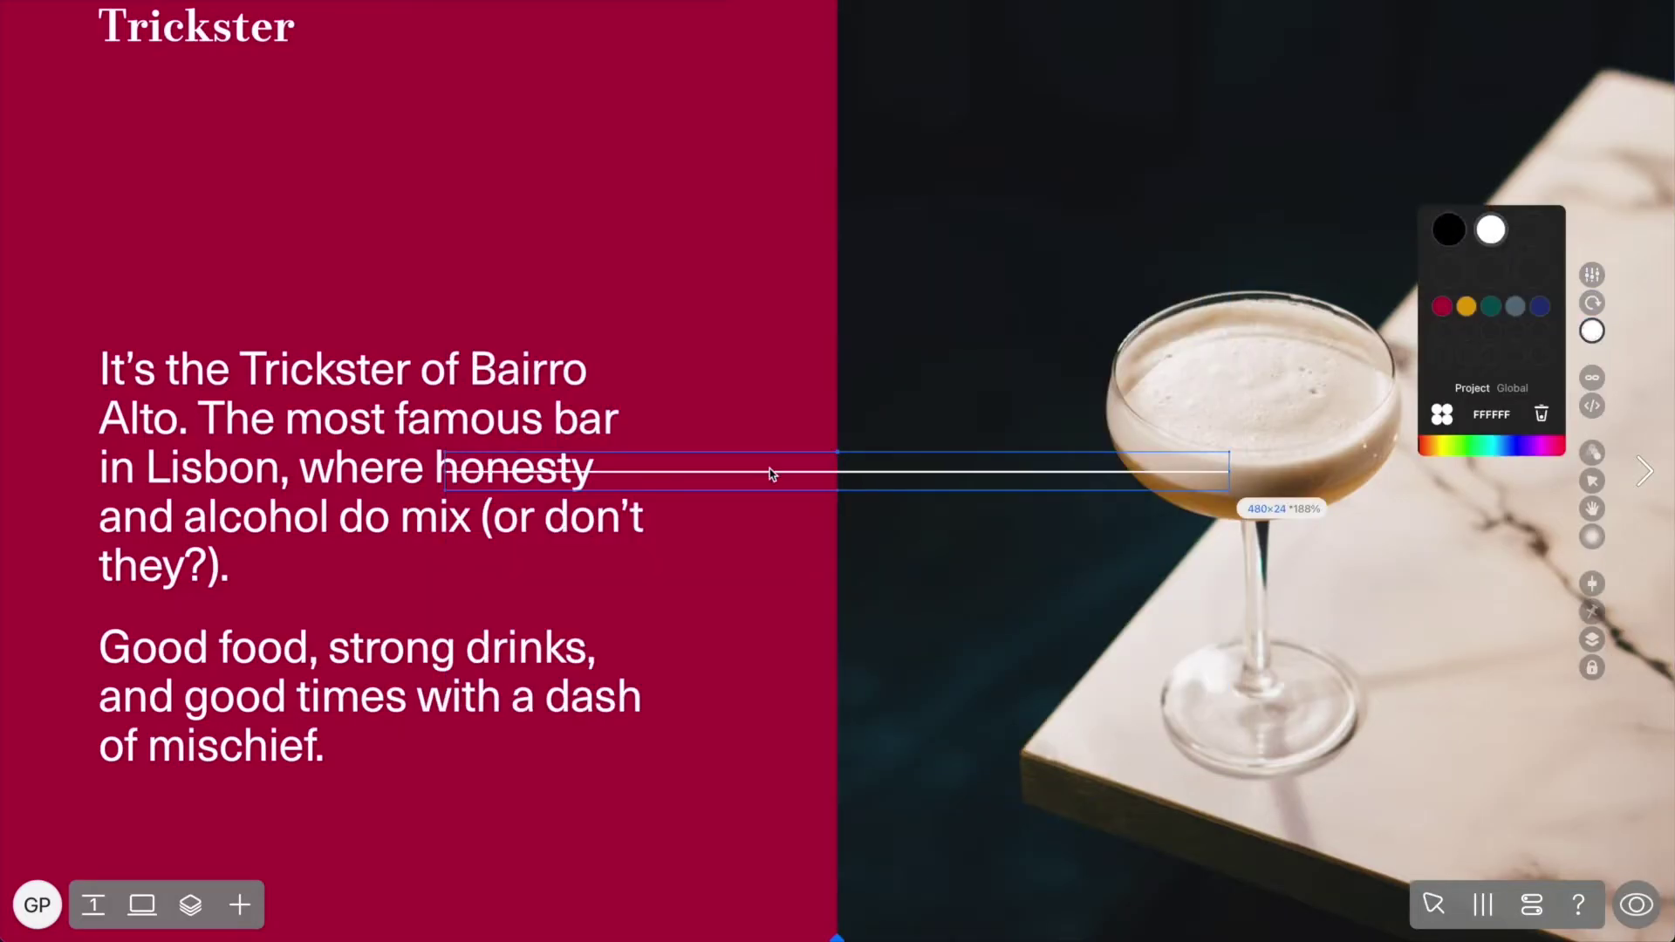
Place the white line directly below the Trickster logo, aligned with its left edge, and shorten it to 432 wide.
key(Escape)
drag(833, 473, 482, 72)
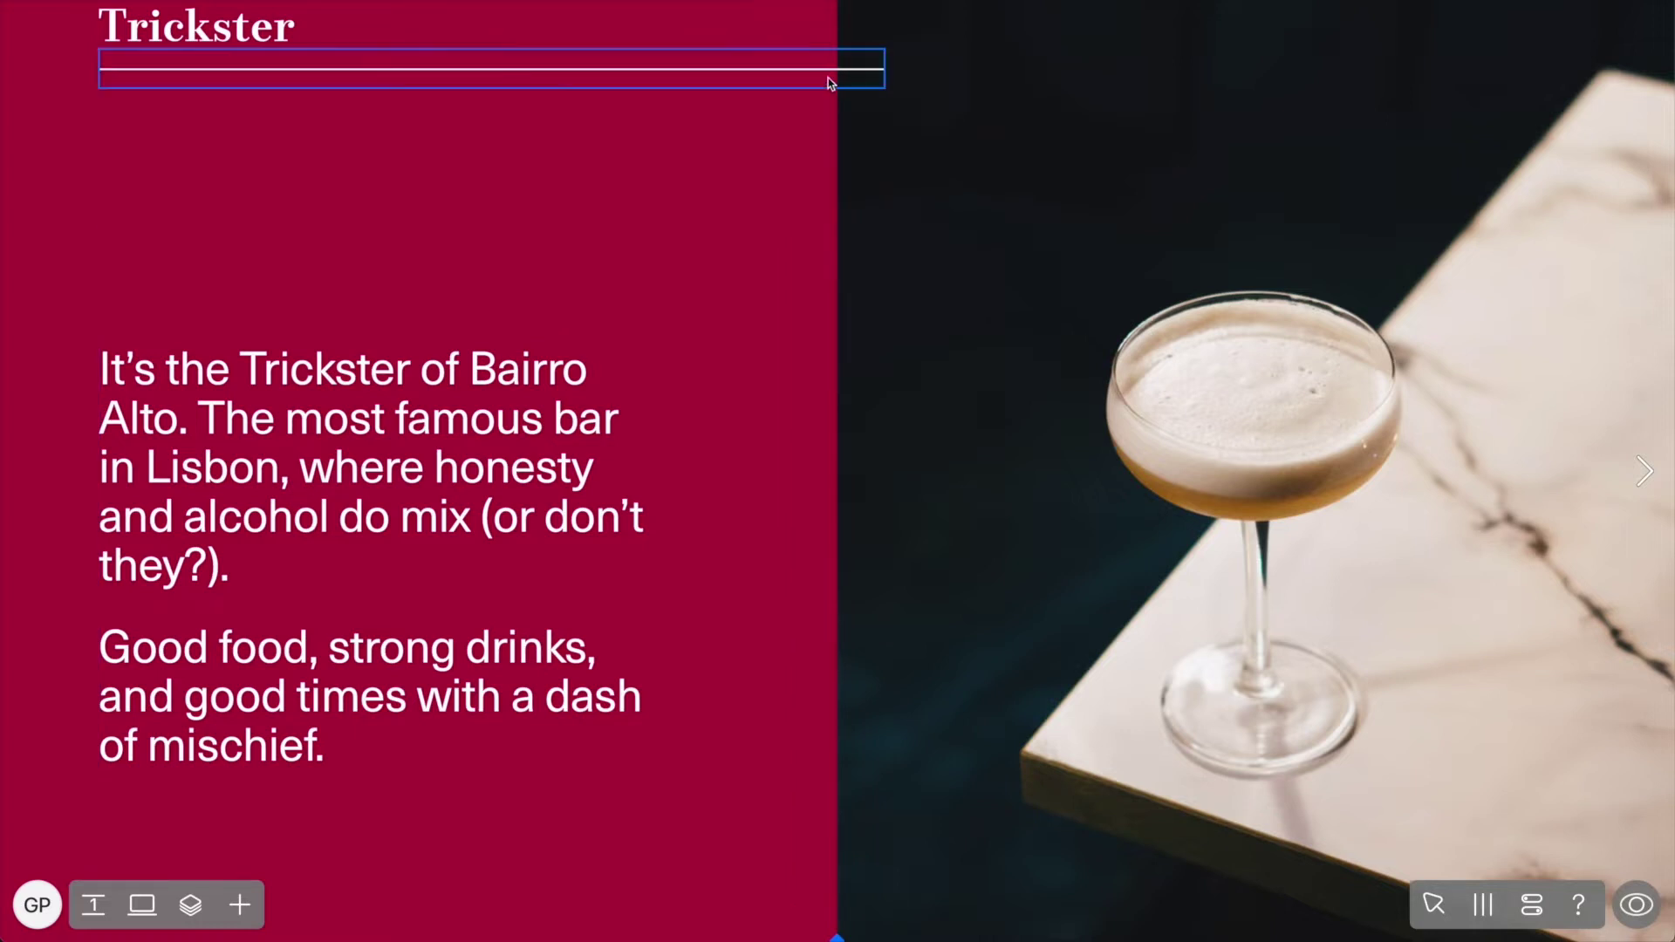
drag(885, 68, 805, 68)
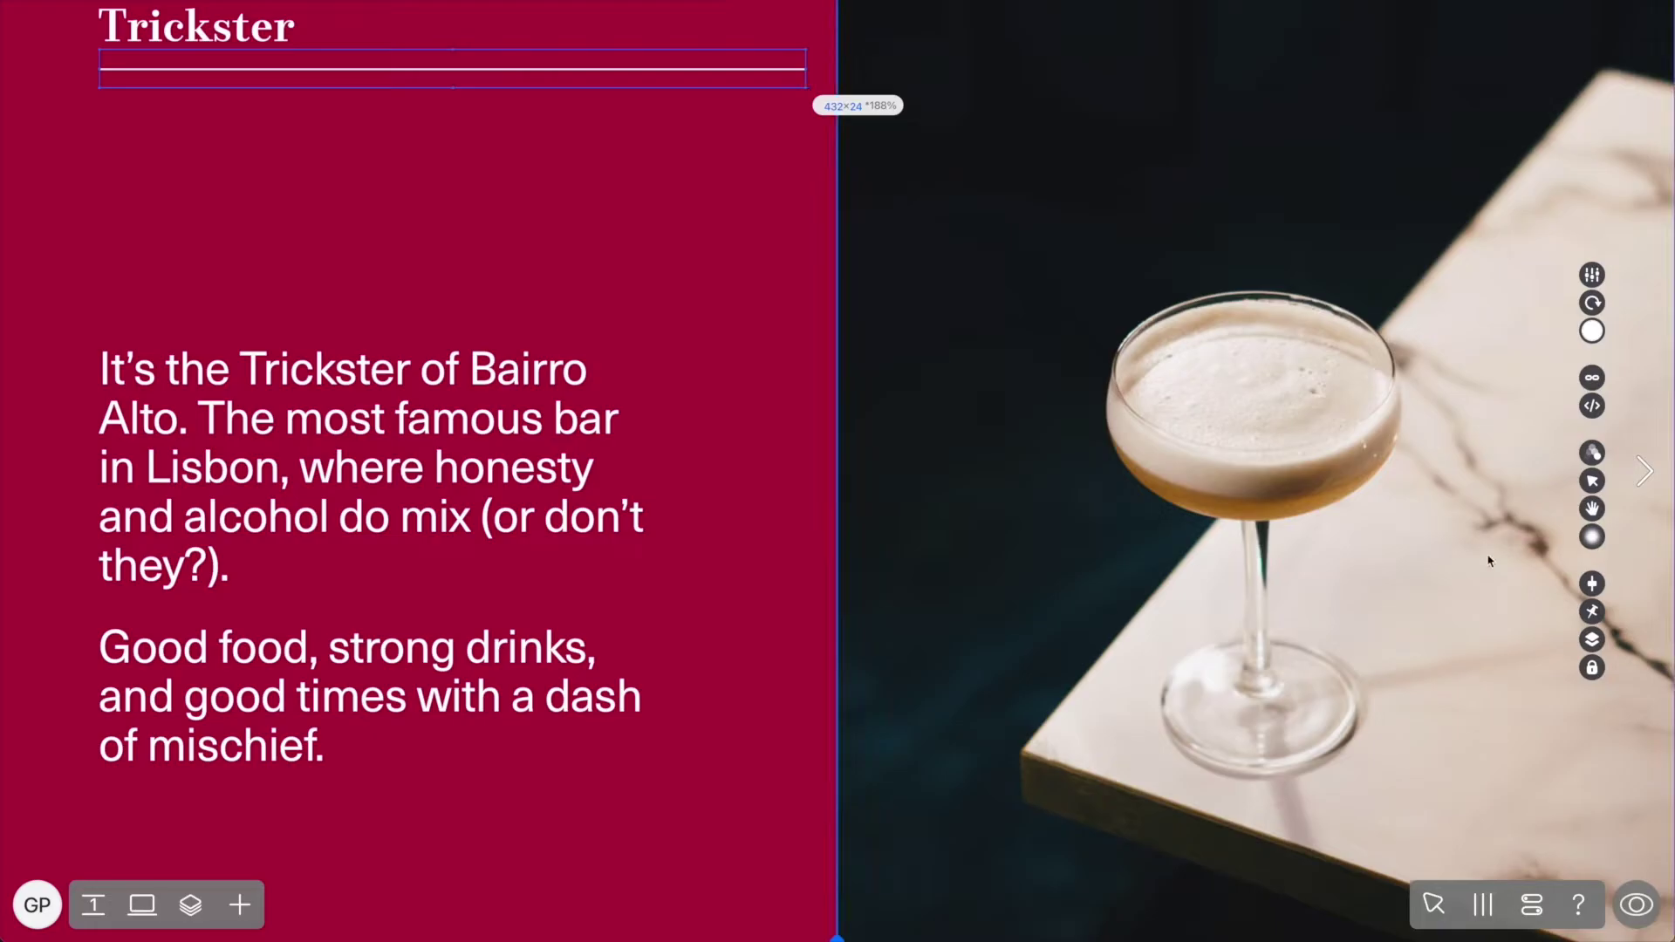
Fix the white line to the upper-left corner of the screen with On all pages and Above pages enabled.
click(1593, 613)
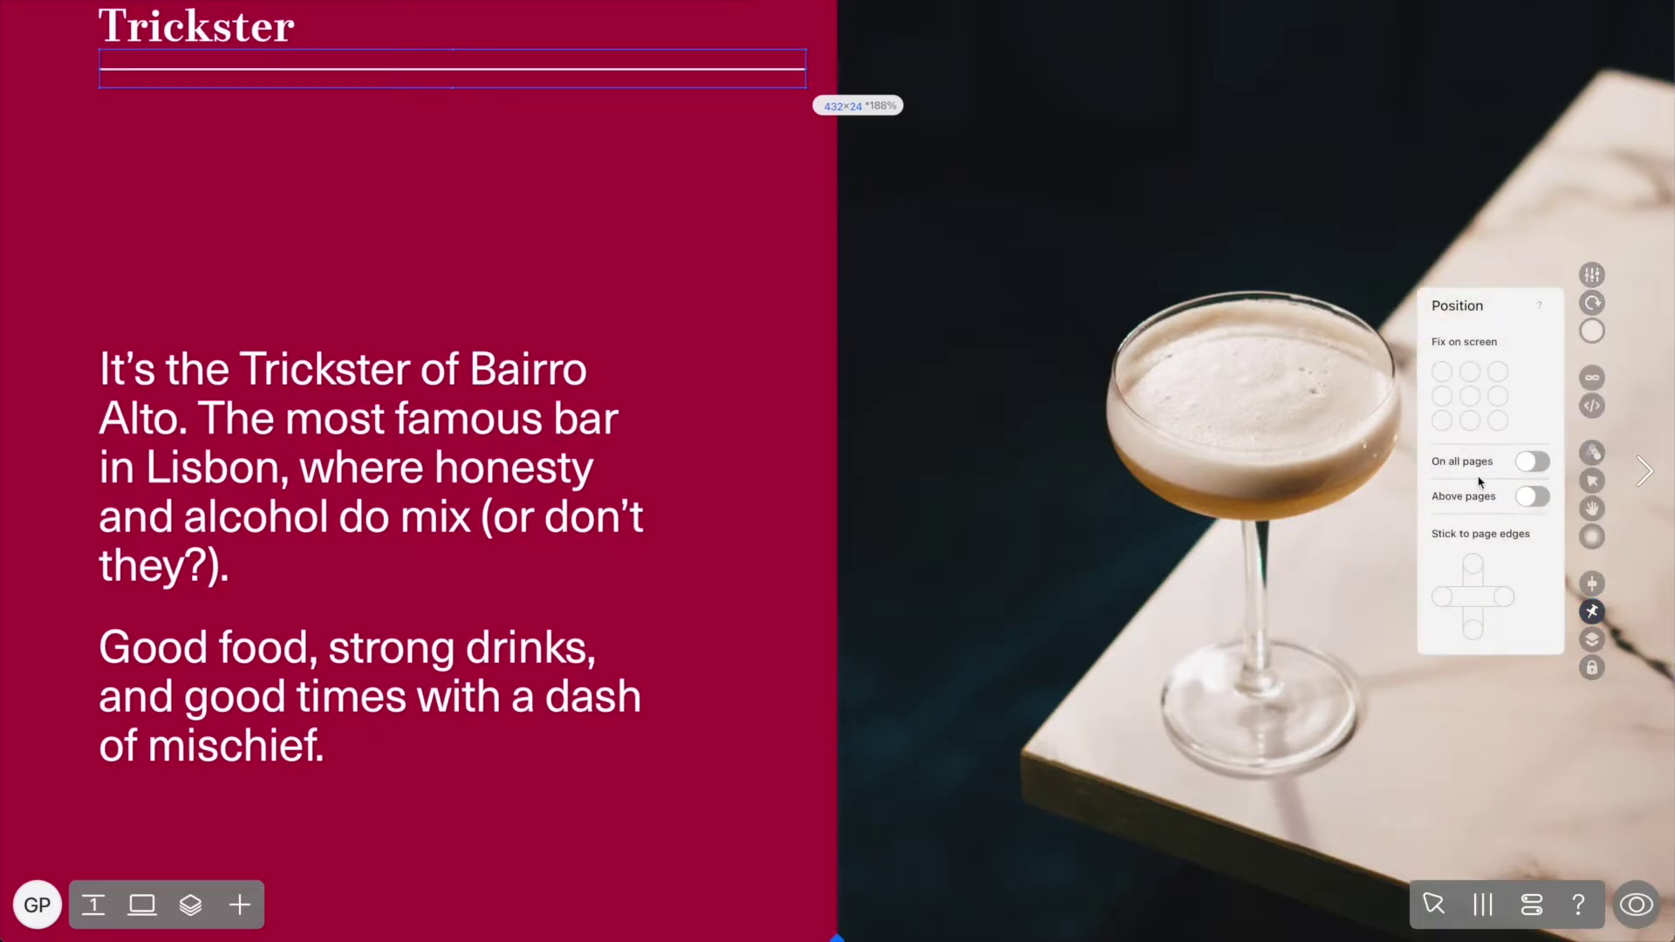
click(1442, 373)
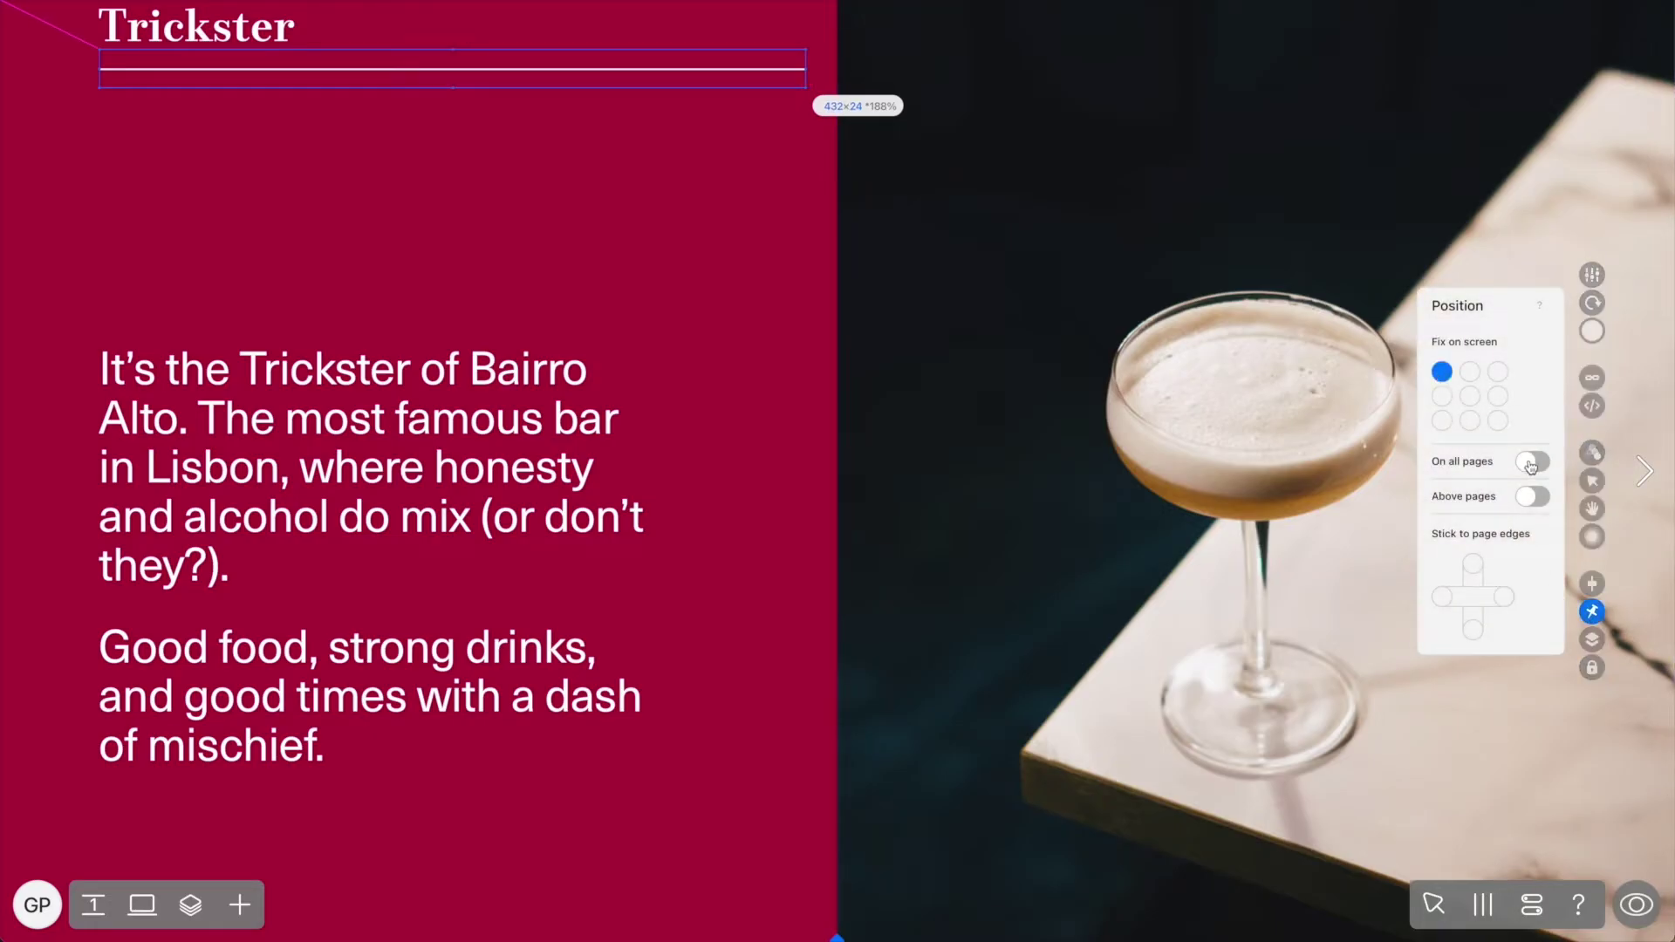
click(1530, 464)
click(1528, 501)
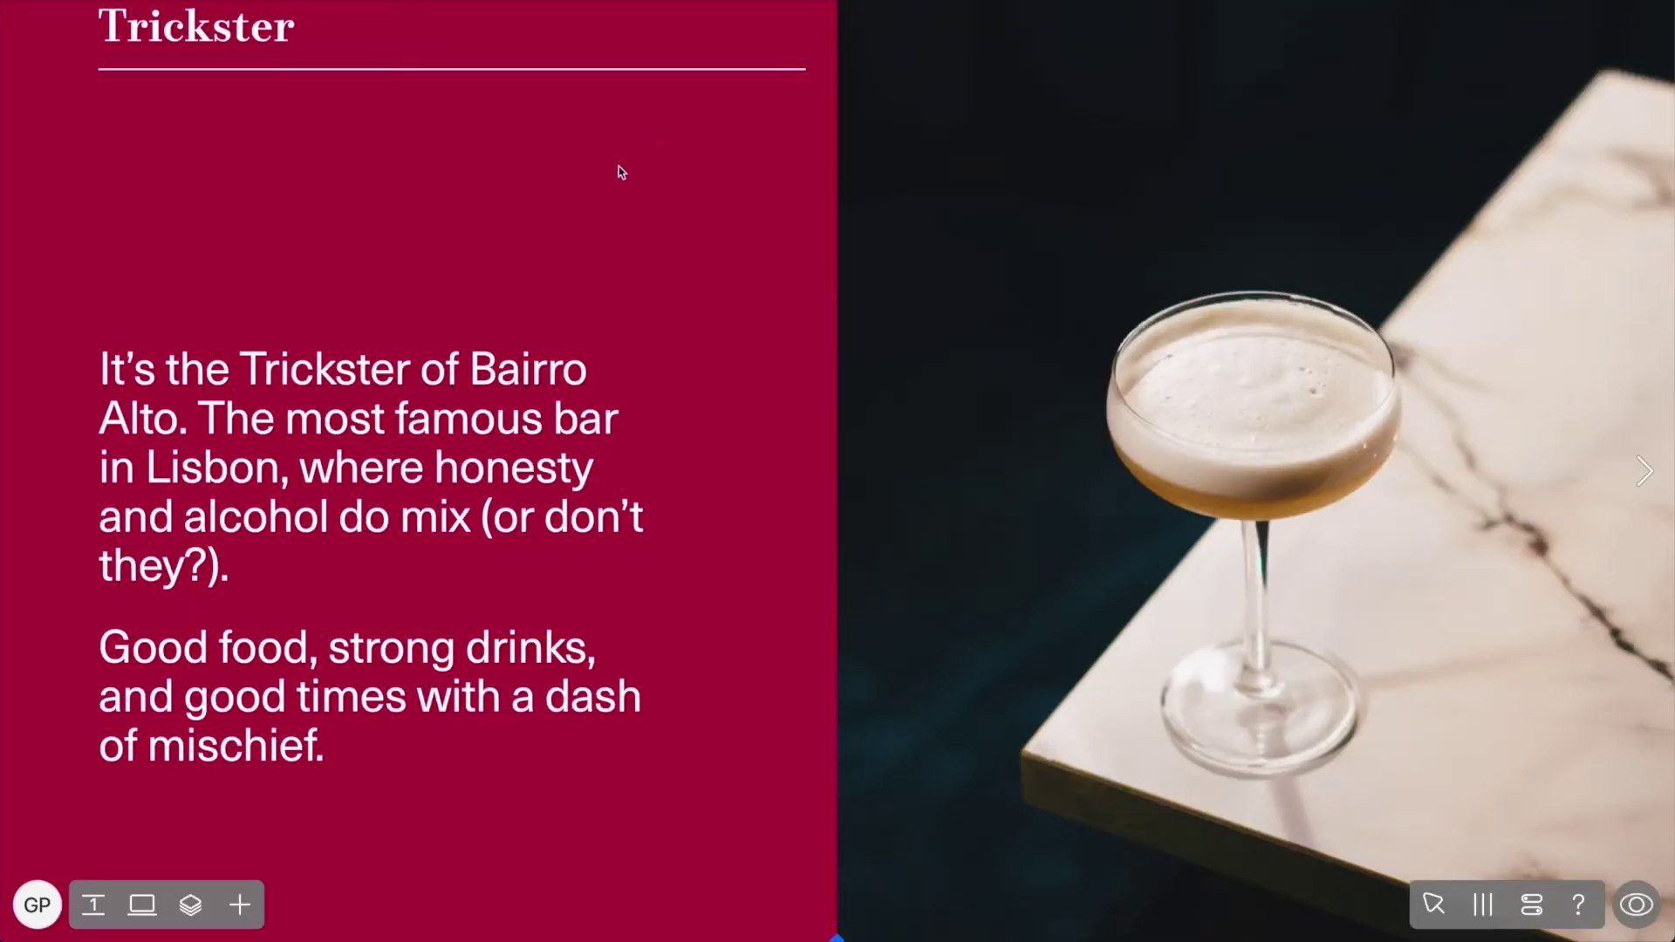
Add a text widget to the first page reading "About Us Events Gallery".
click(243, 908)
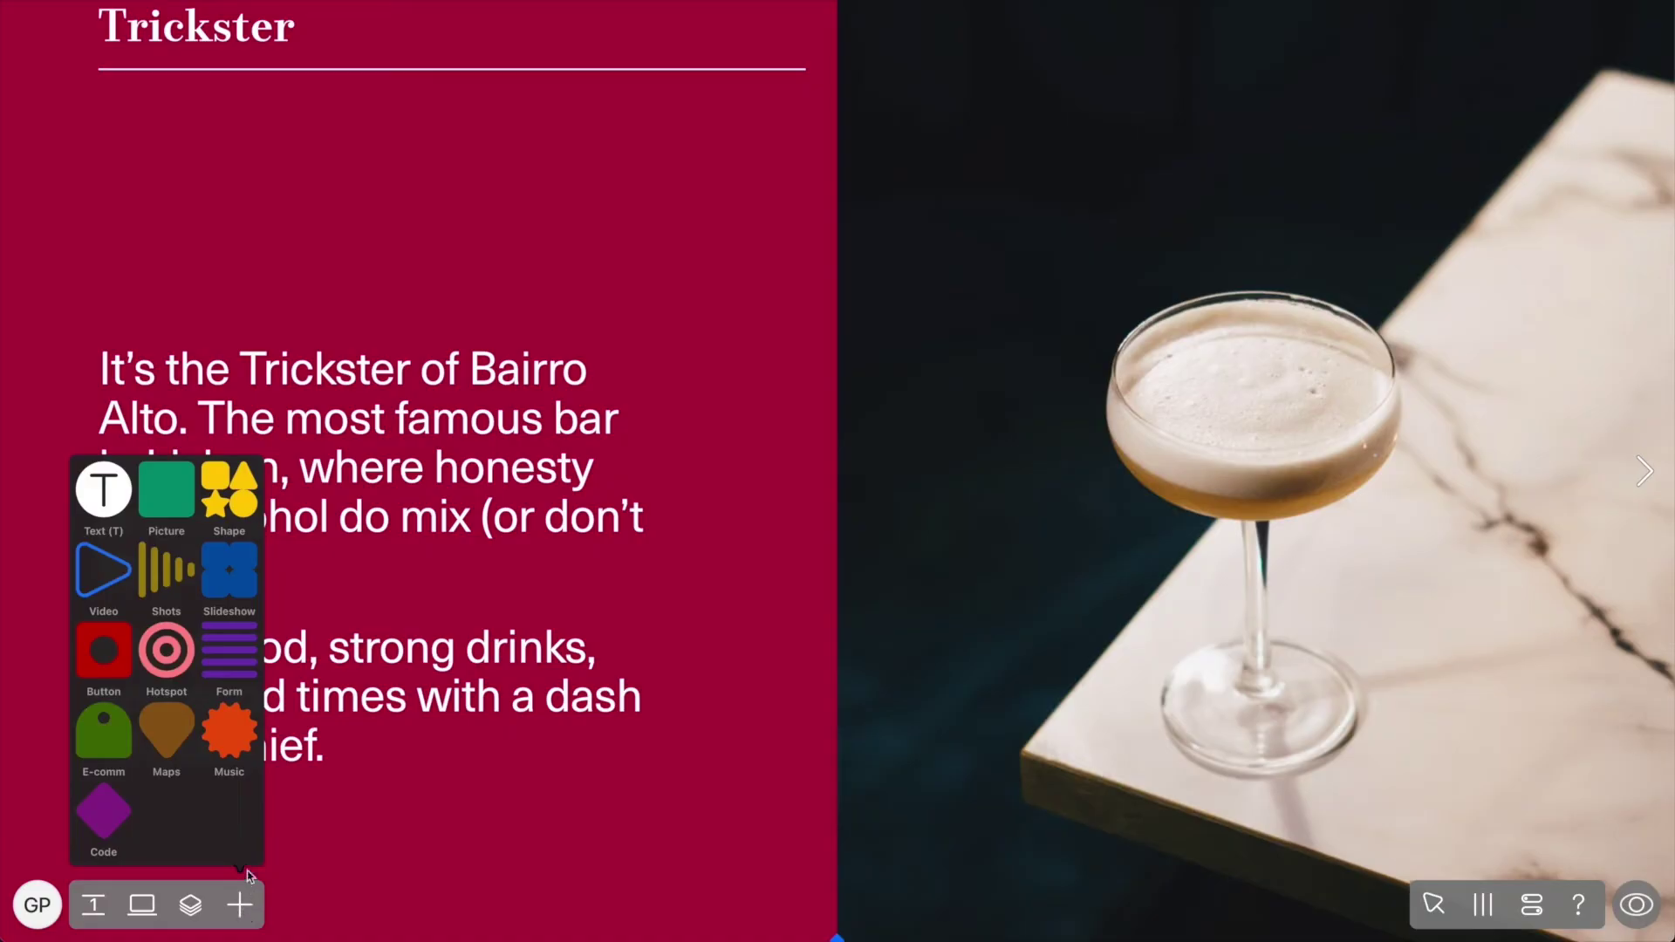
click(100, 492)
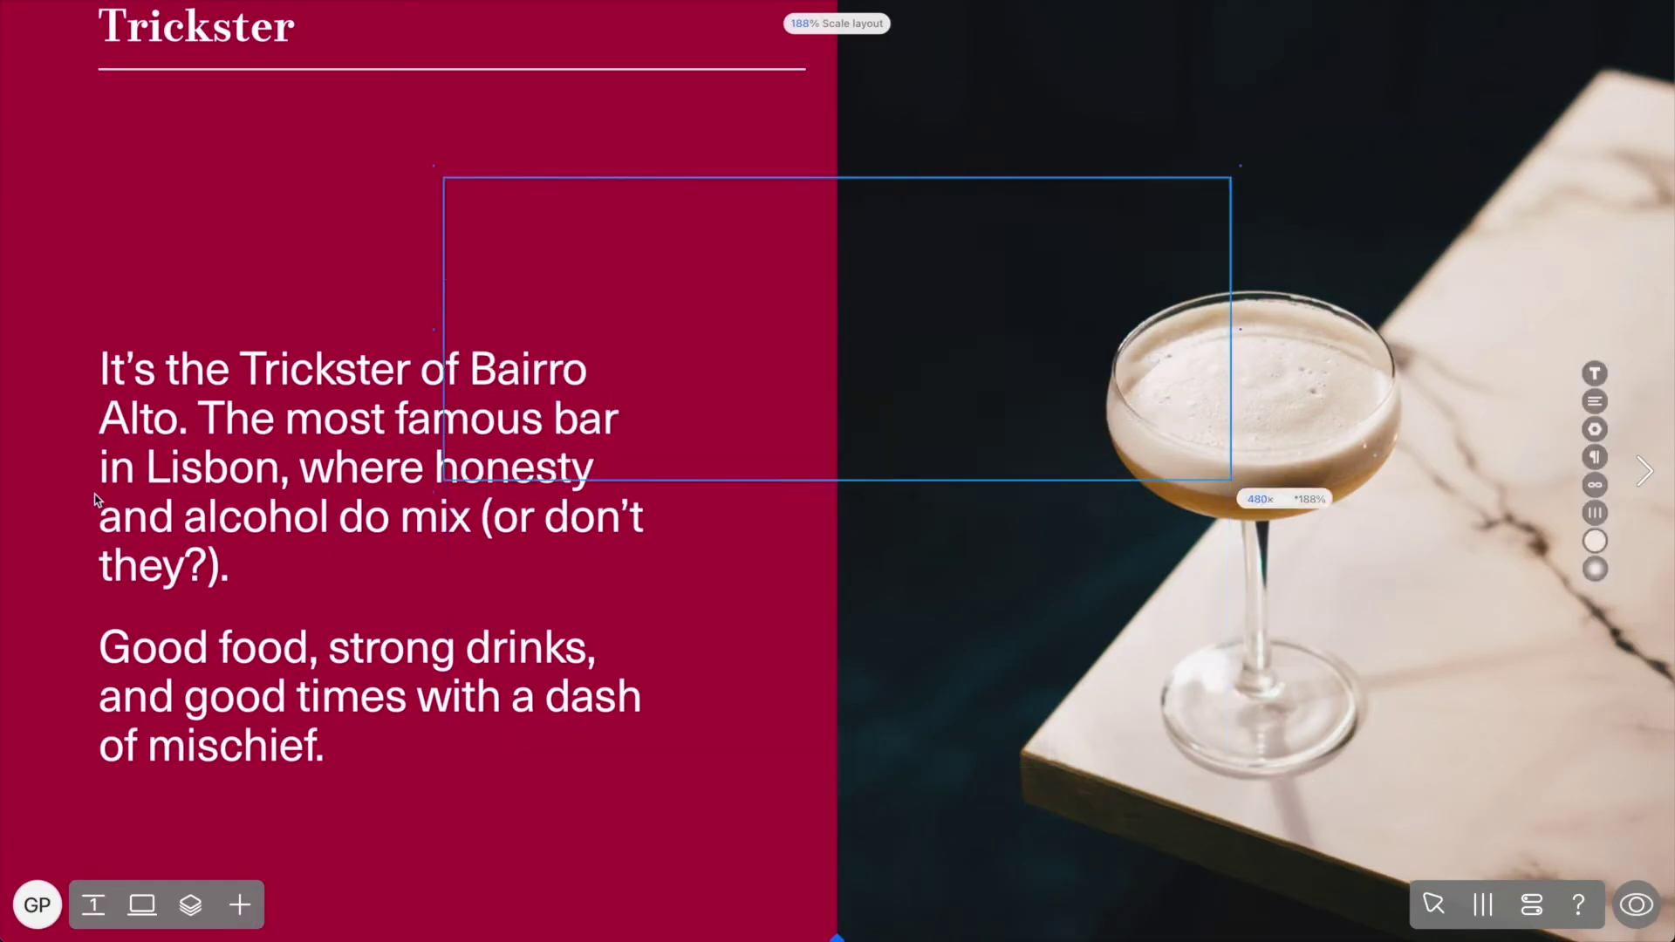
drag(937, 512, 436, 222)
text(Ab)
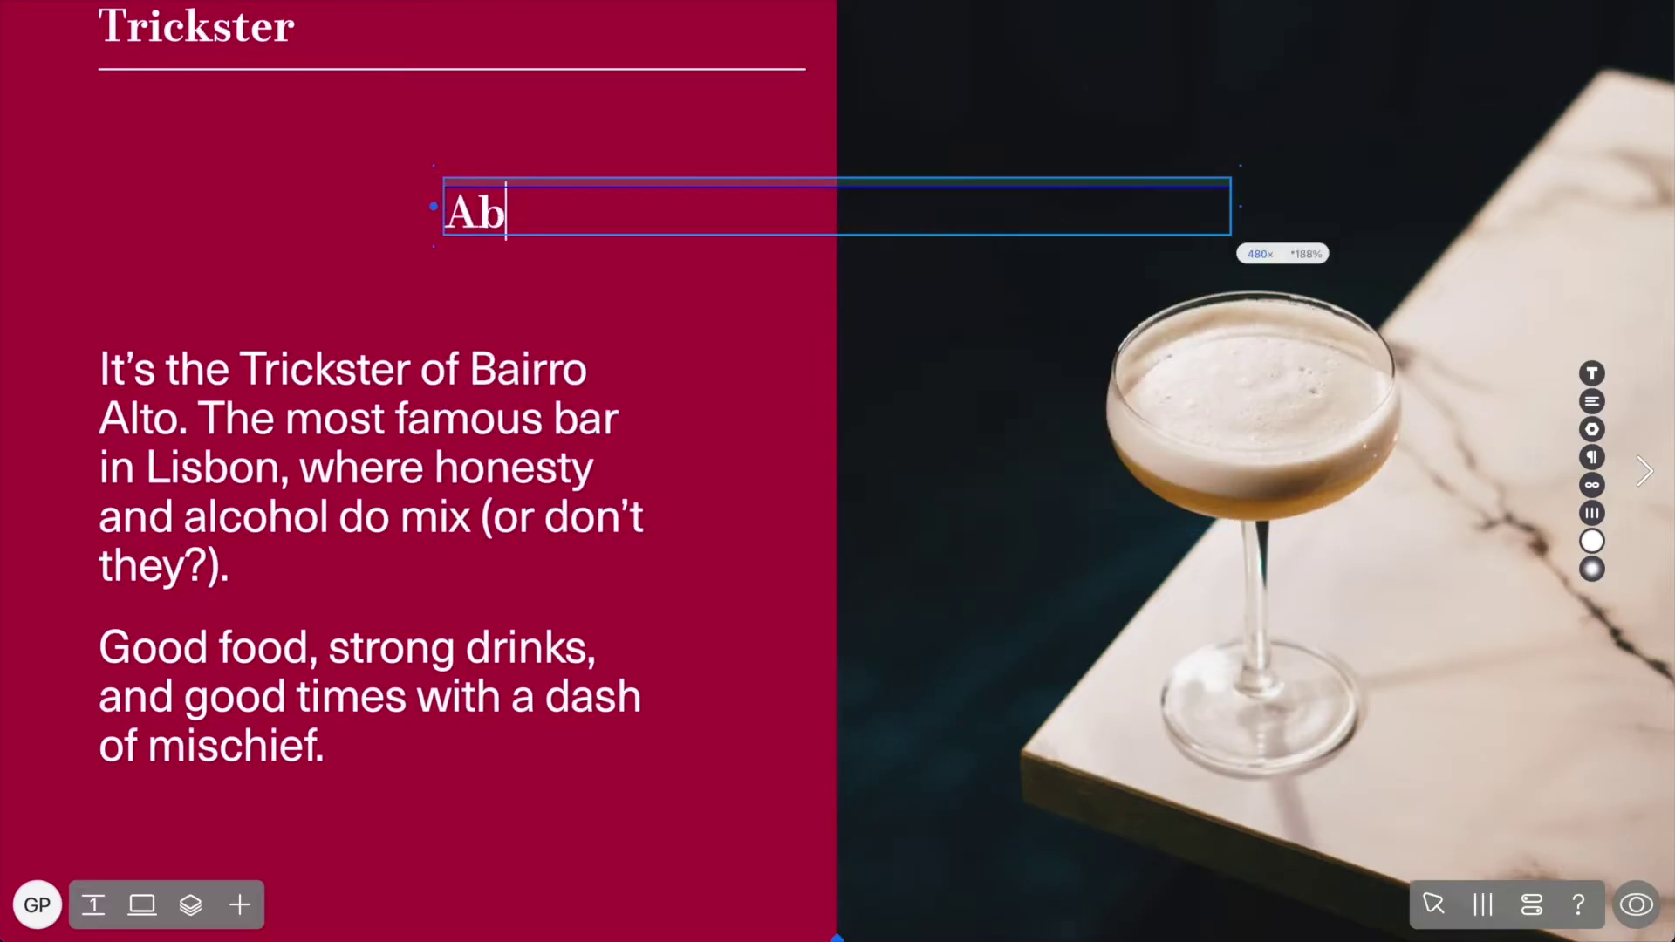
text(out Us)
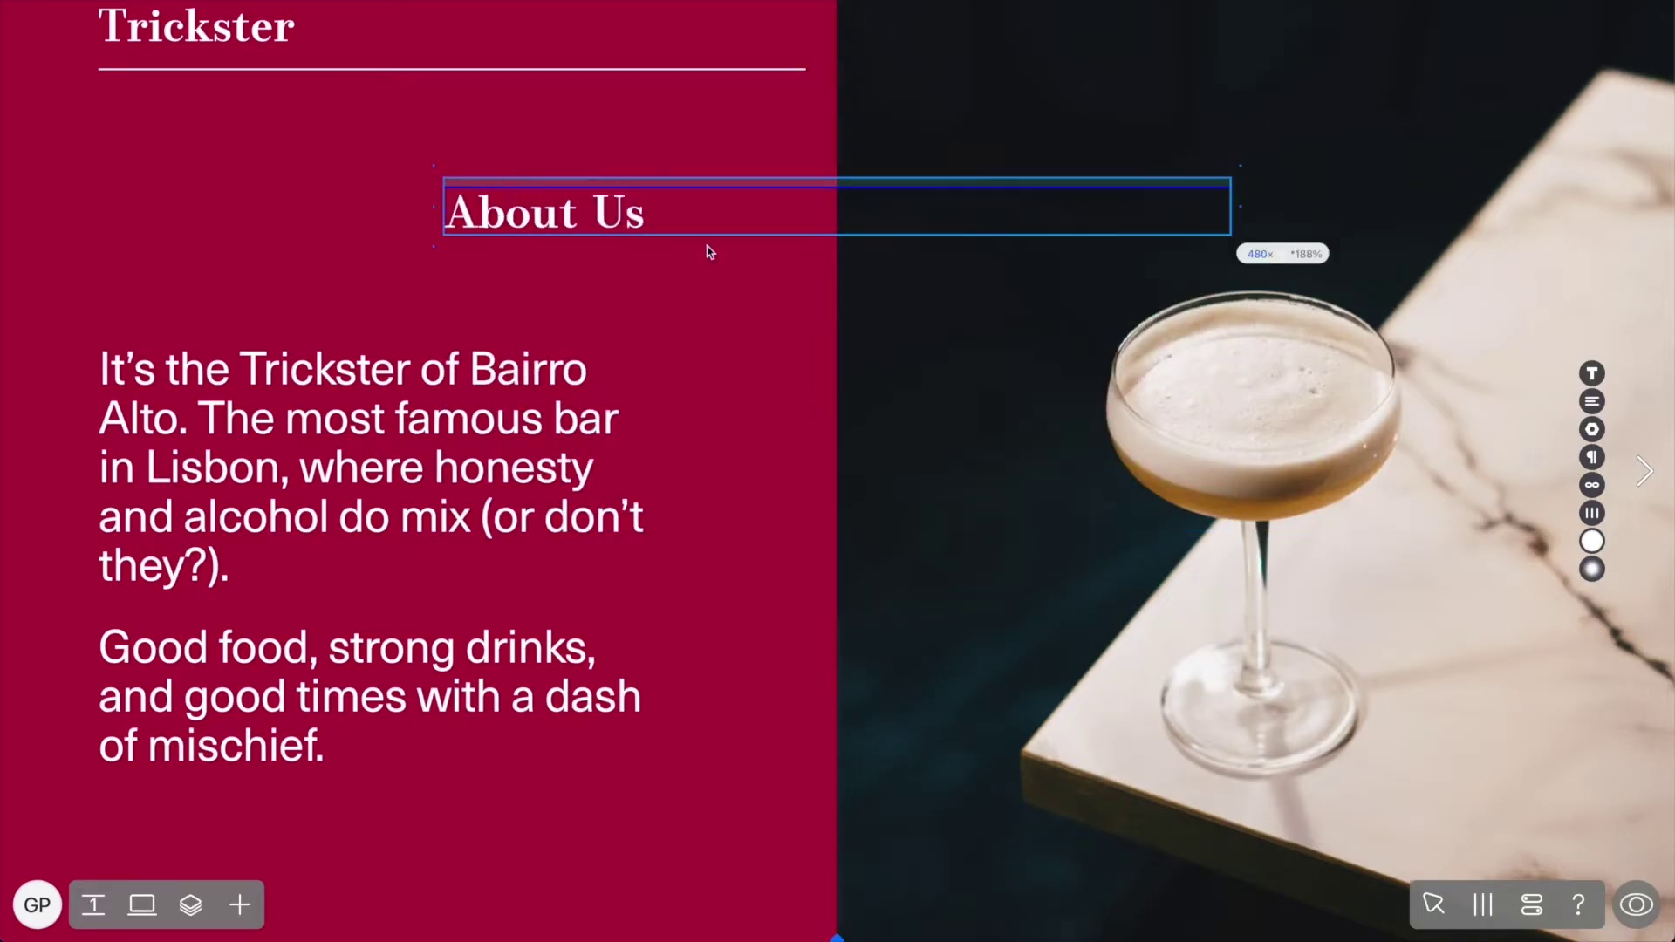
text( Events Gallery)
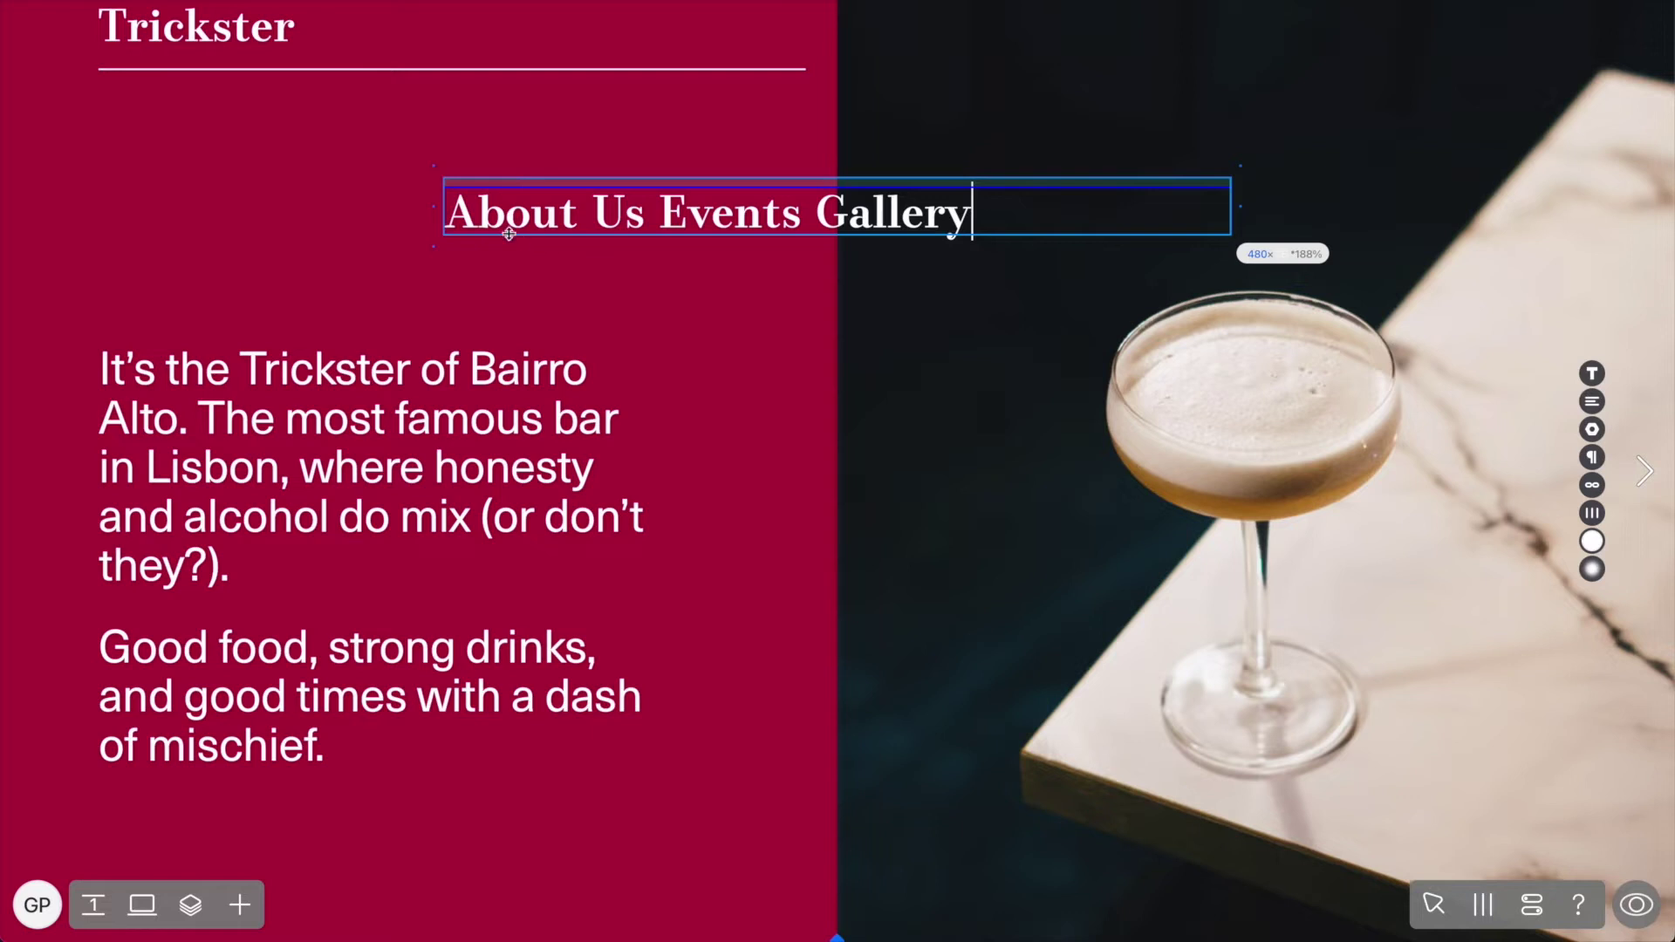
Apply the project's Menu 14 text style to the whole "About Us Events Gallery" text.
drag(445, 214, 958, 220)
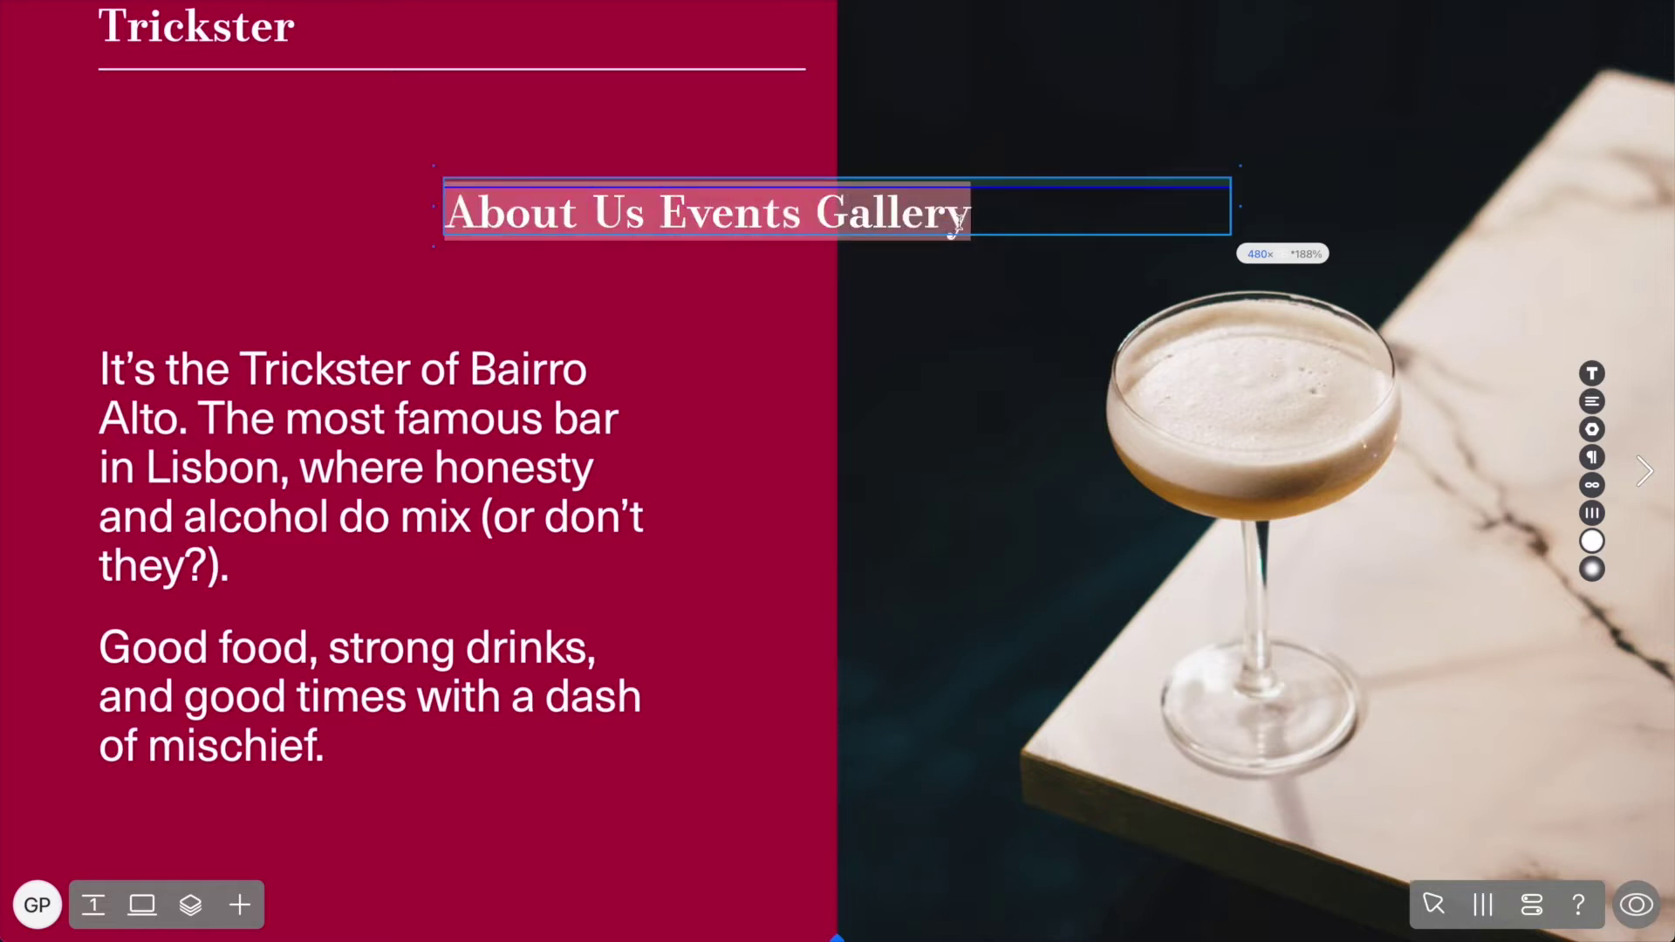
click(1591, 372)
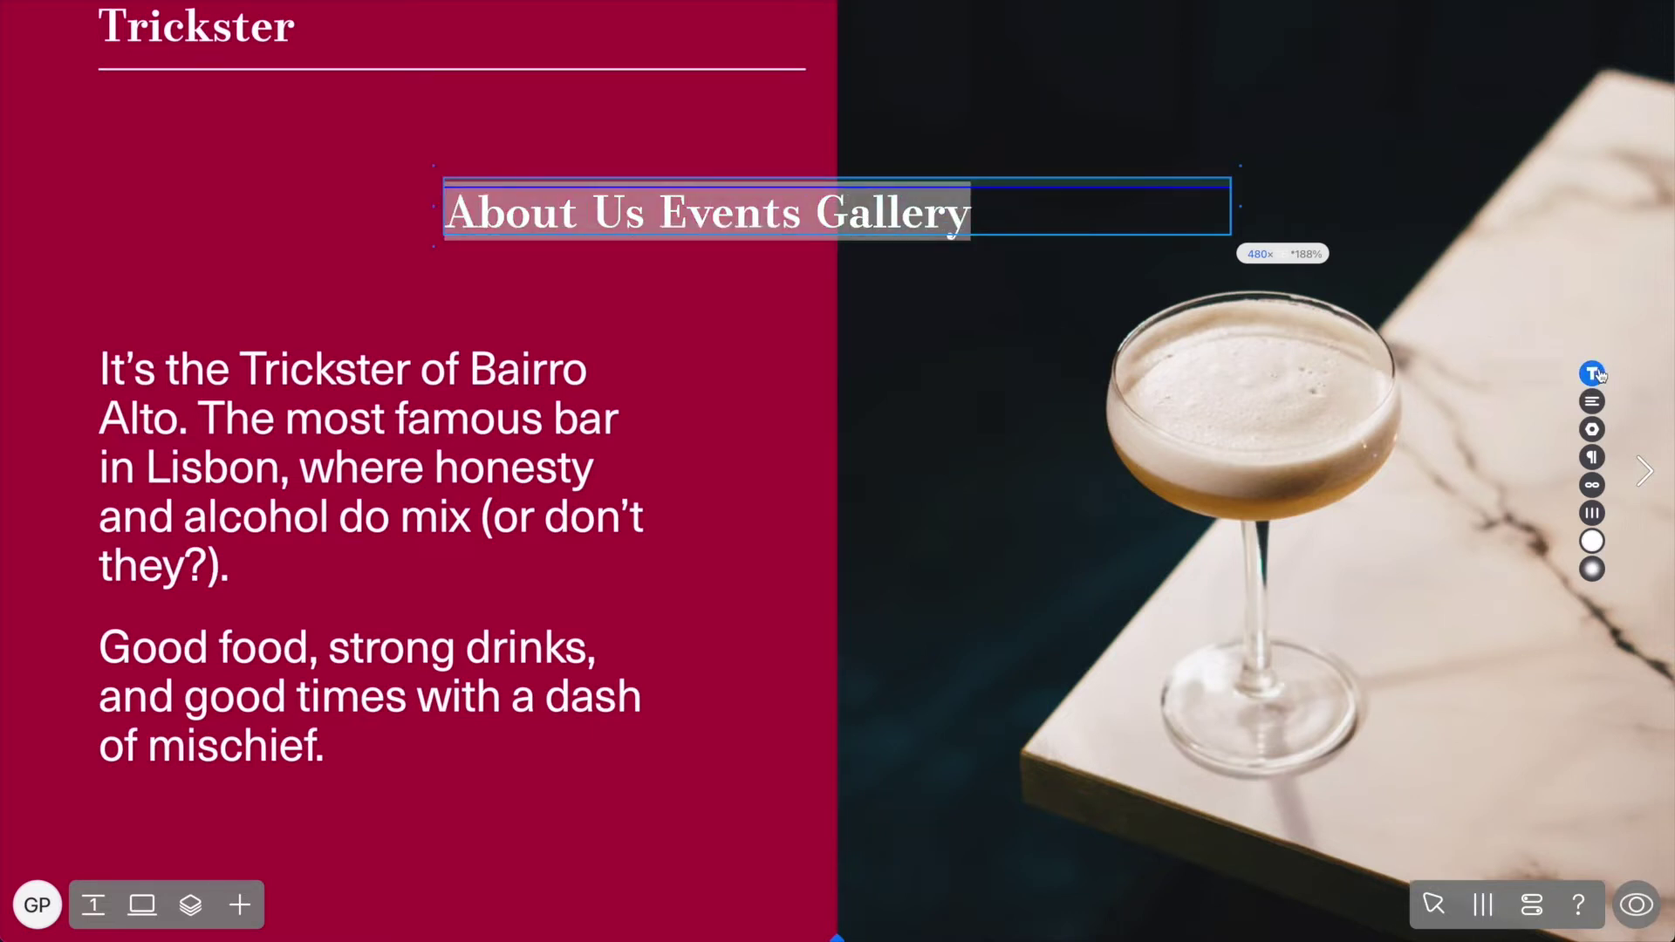
click(1448, 328)
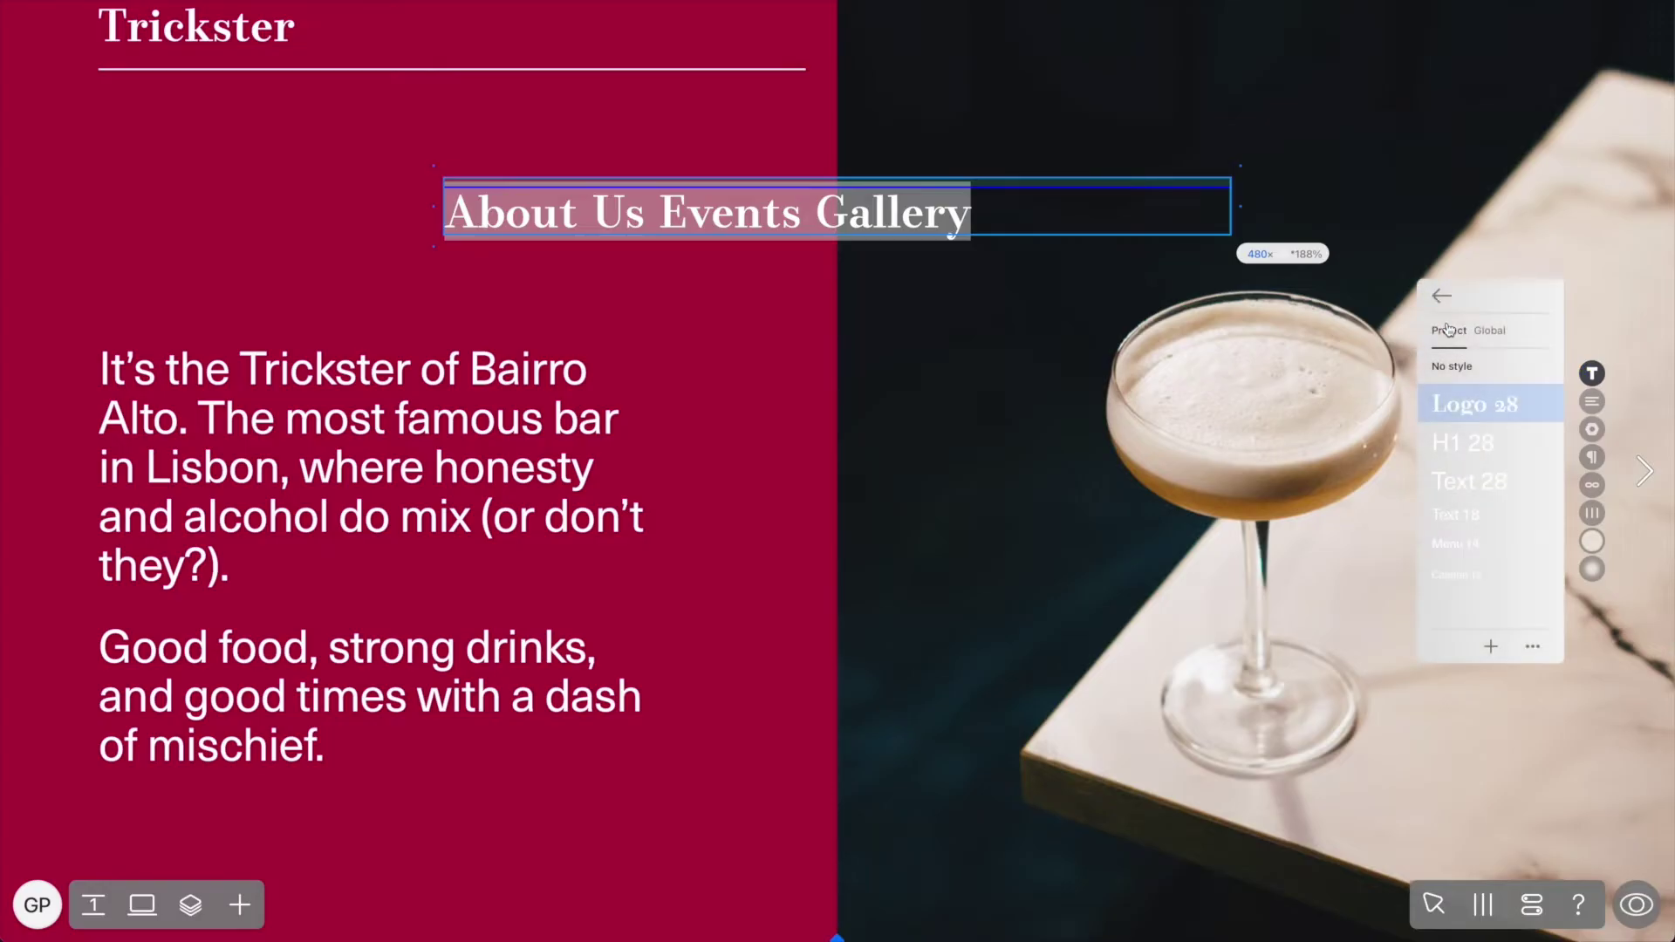
click(1474, 546)
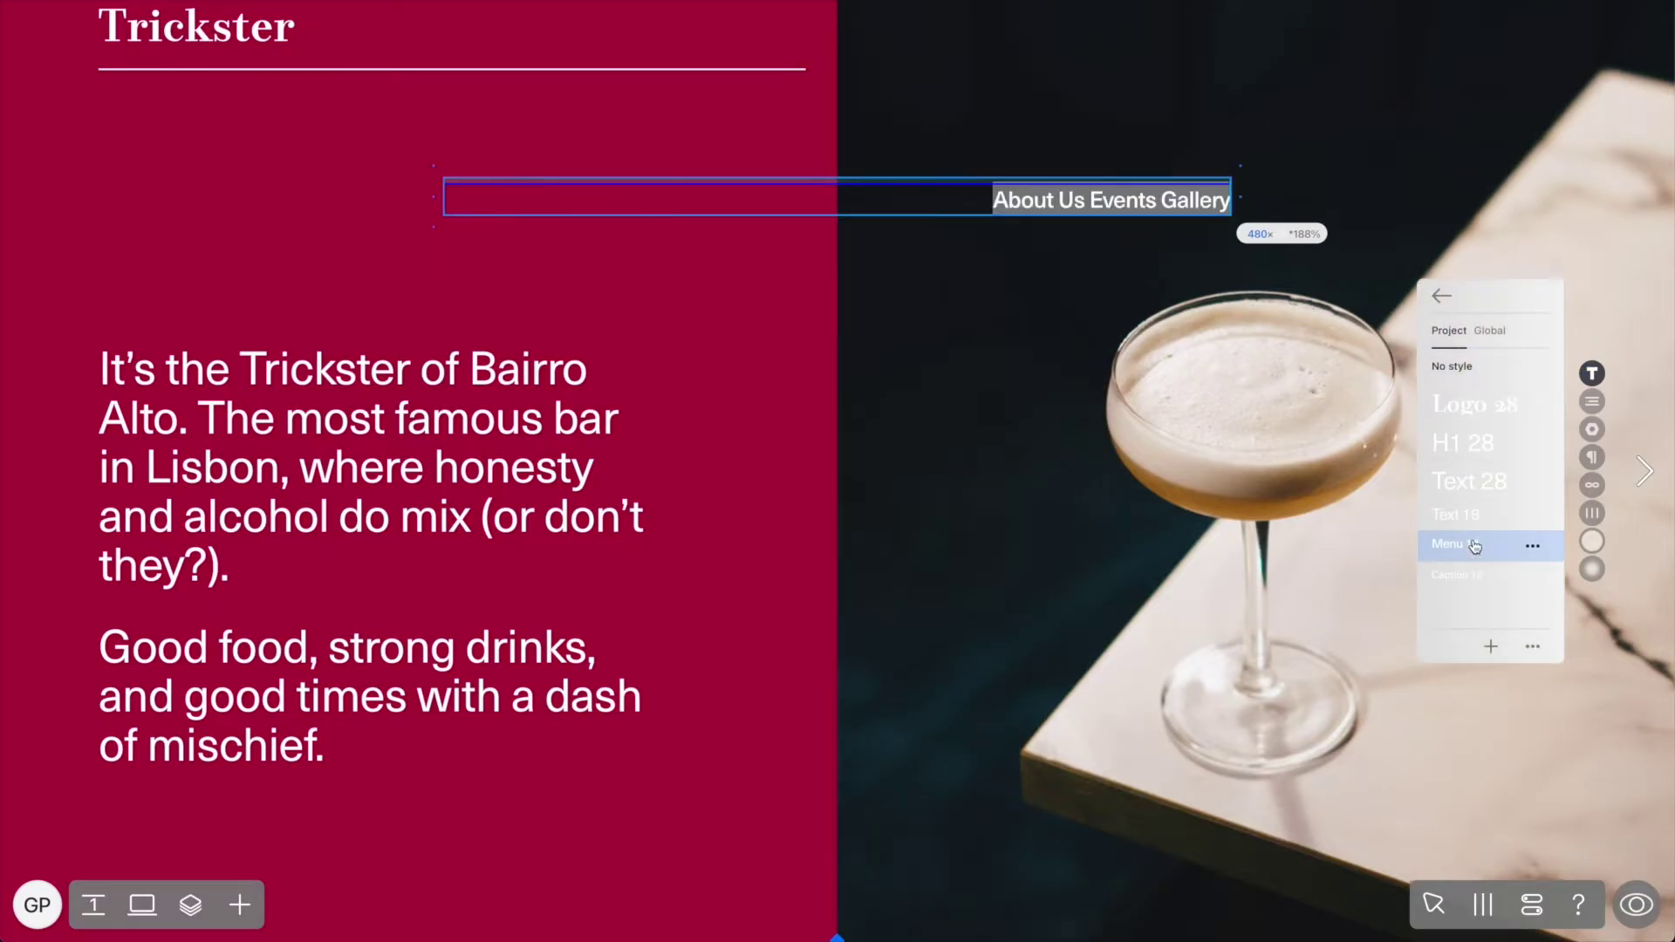
Narrow the menu text box to 154 wide and move it to the upper-right corner of the page.
drag(432, 202, 979, 197)
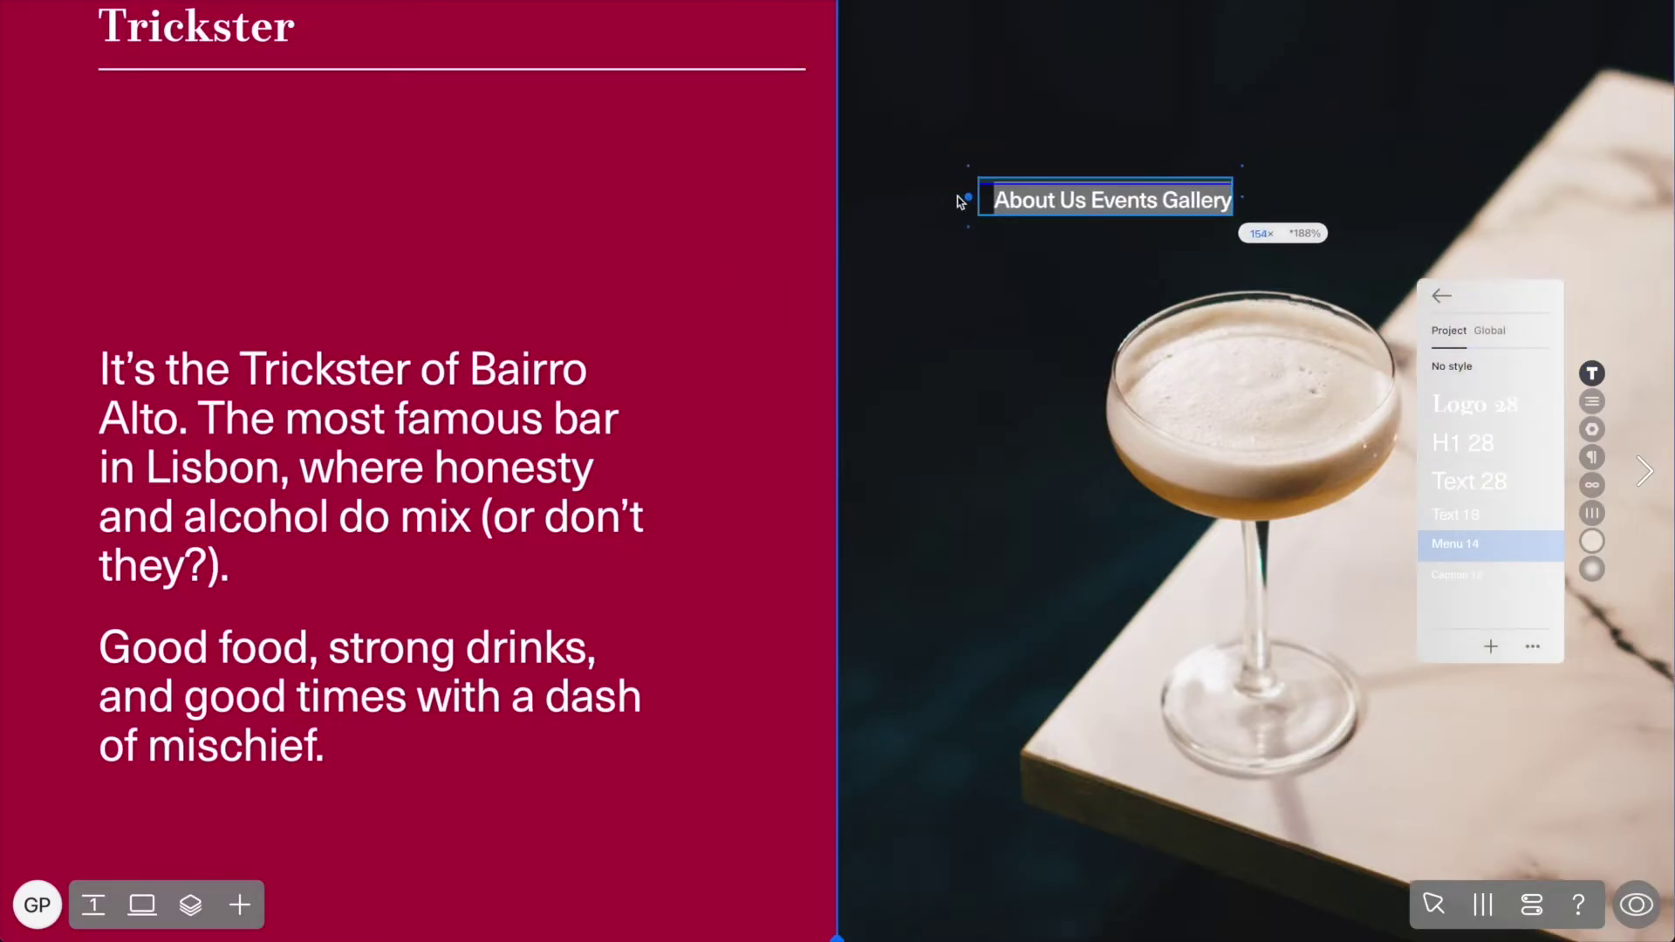
key(Escape)
drag(1078, 202, 1460, 35)
Fix the menu text to the upper-right corner of the screen with On all pages and Above pages enabled.
click(1592, 559)
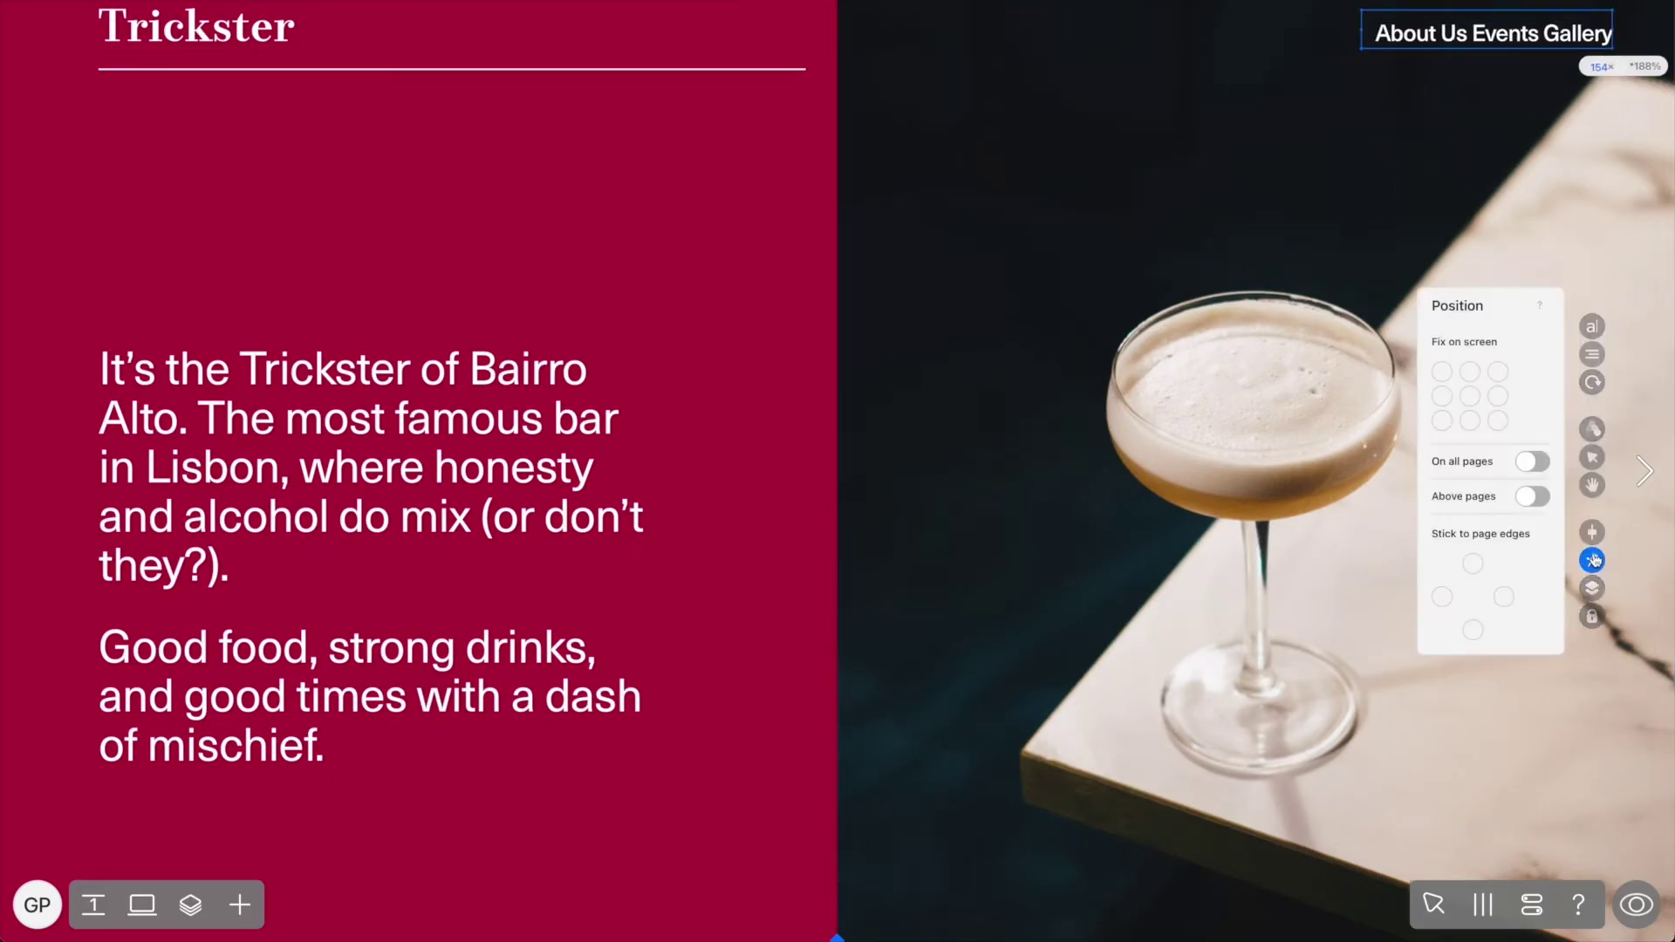
click(1498, 373)
click(1529, 468)
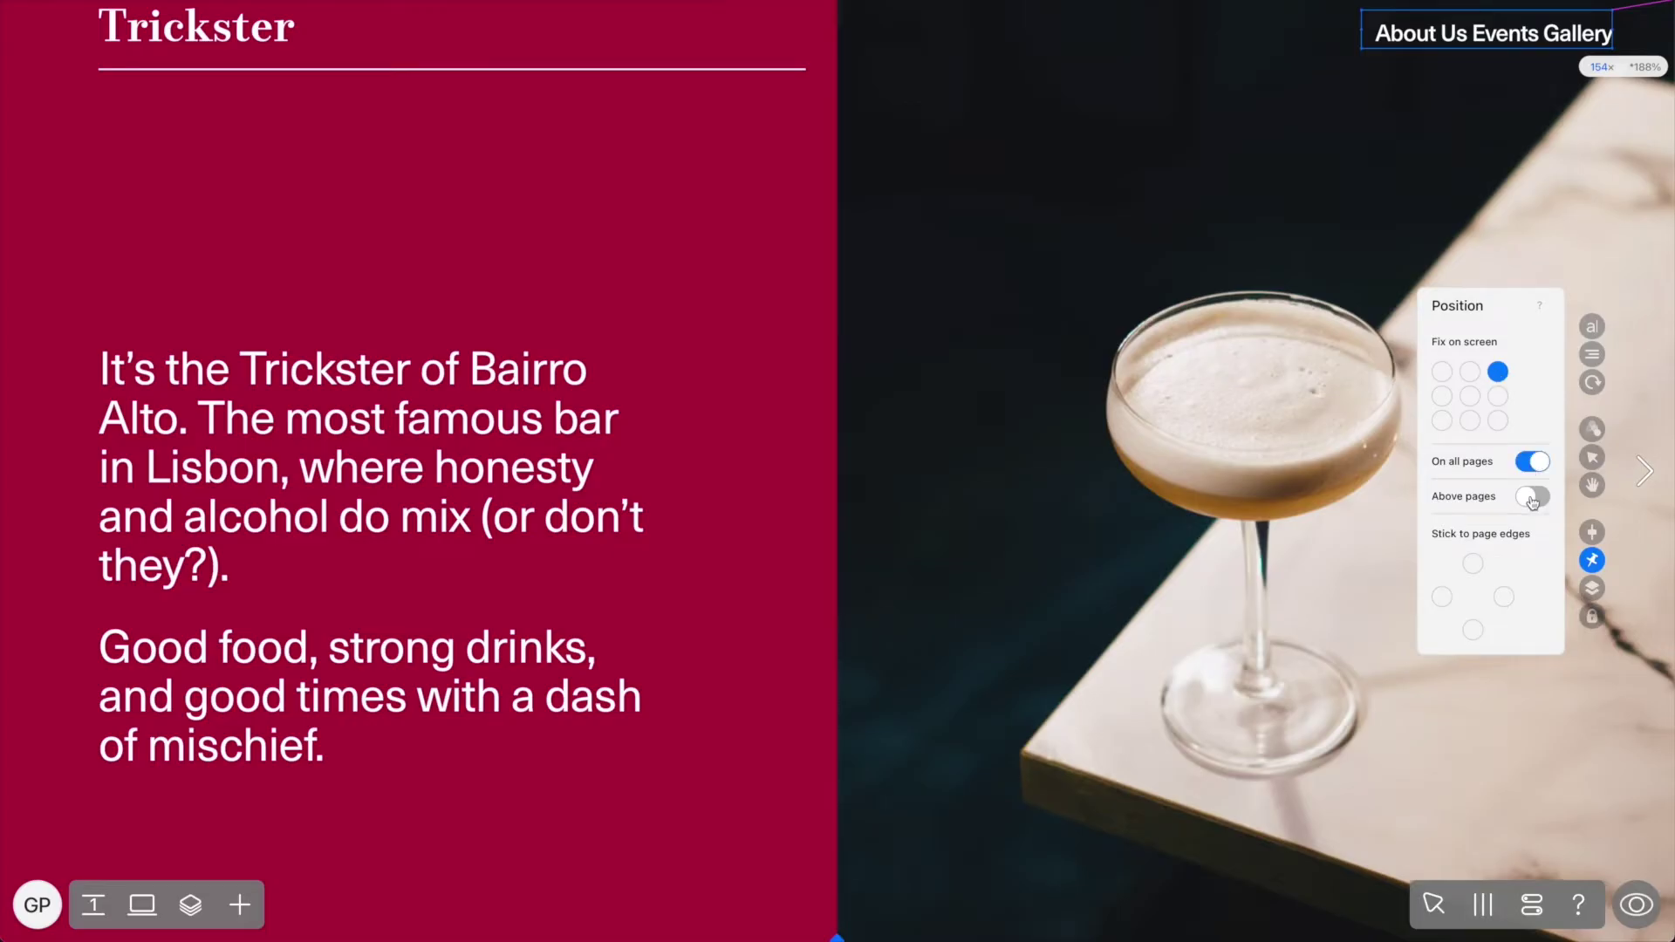
click(1532, 498)
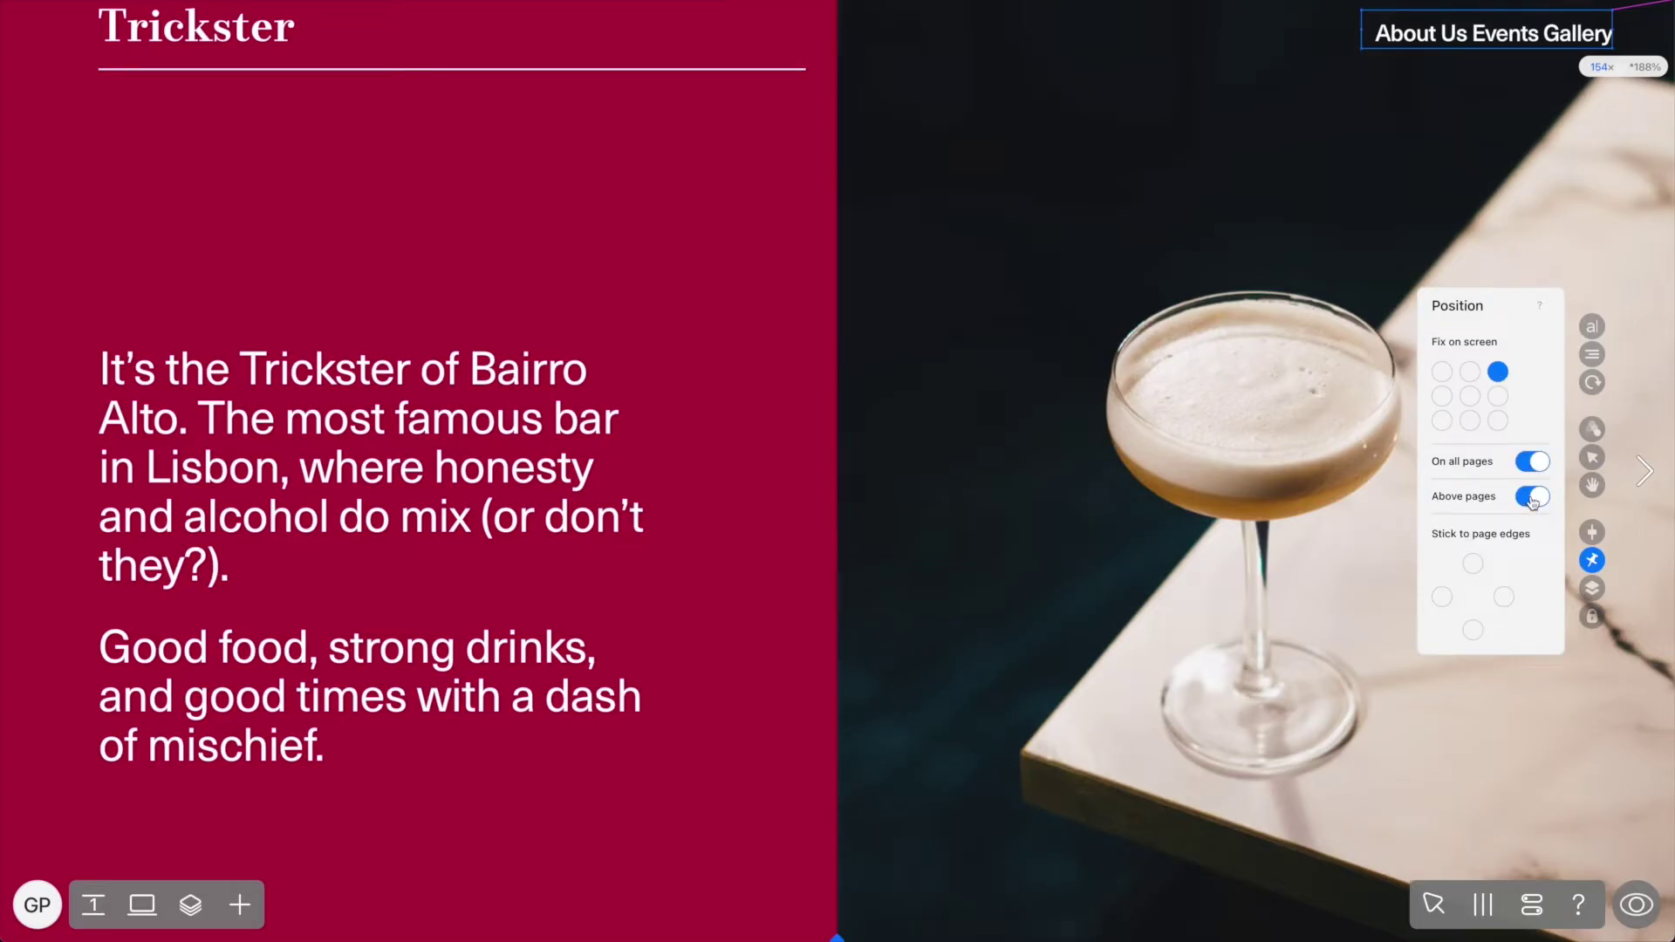
click(1470, 267)
Insert a bullet glyph between About Us and Events and another between Events and Gallery in the menu text.
click(1457, 39)
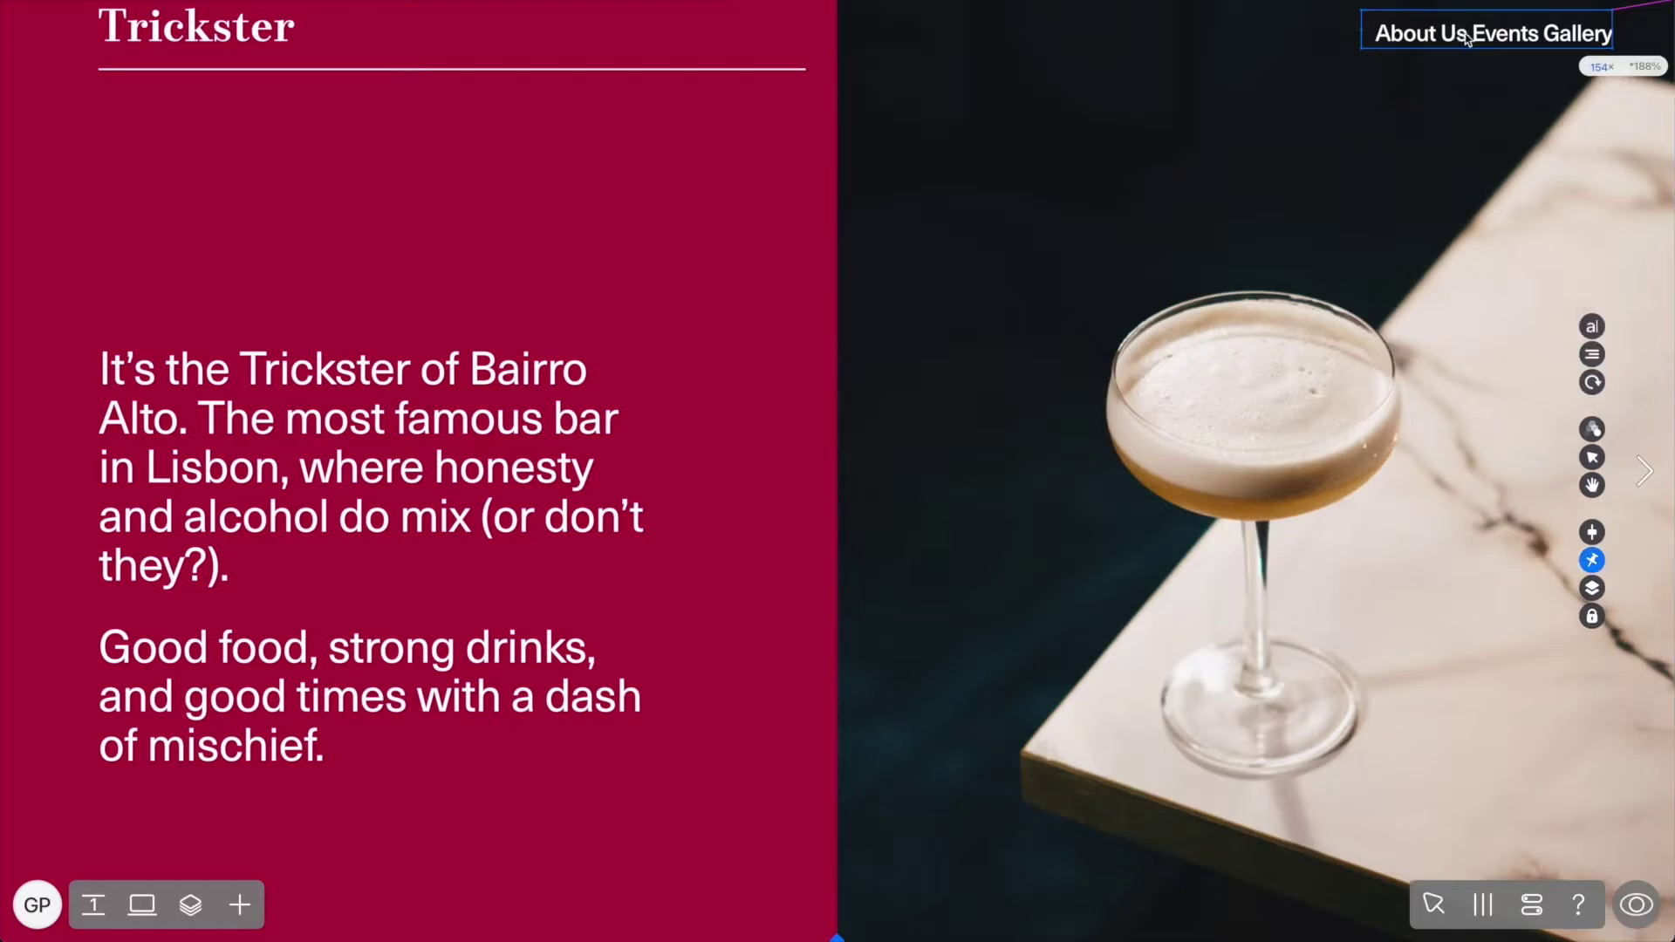
click(1470, 34)
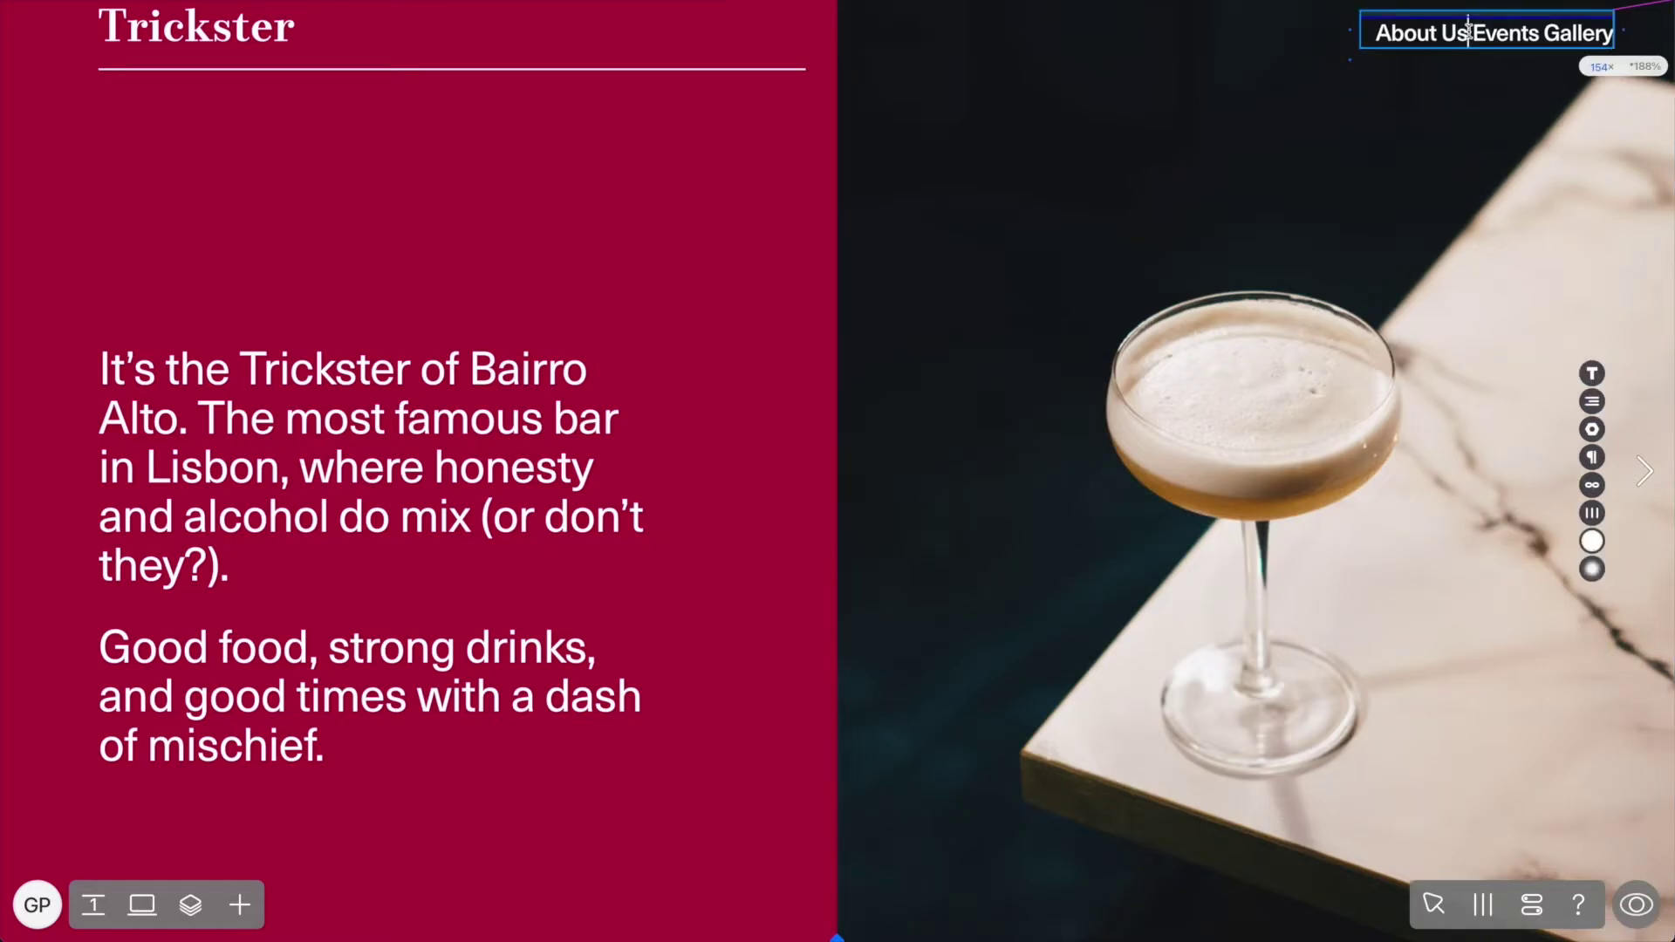
click(1594, 455)
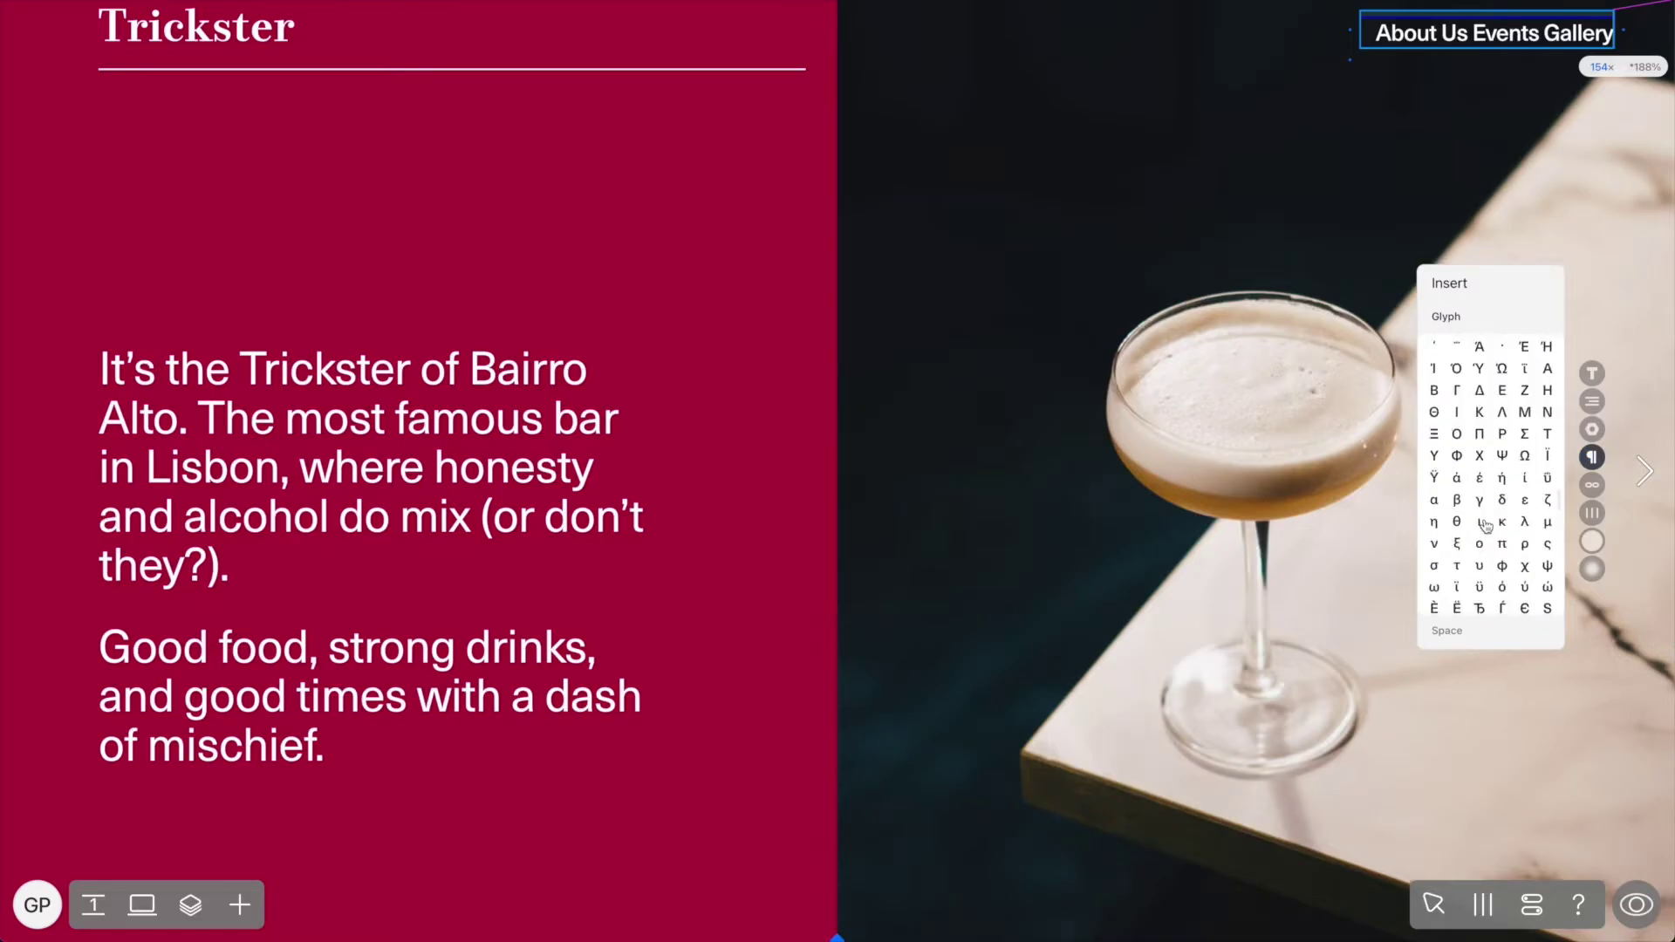
scroll(1486, 524, down, 10)
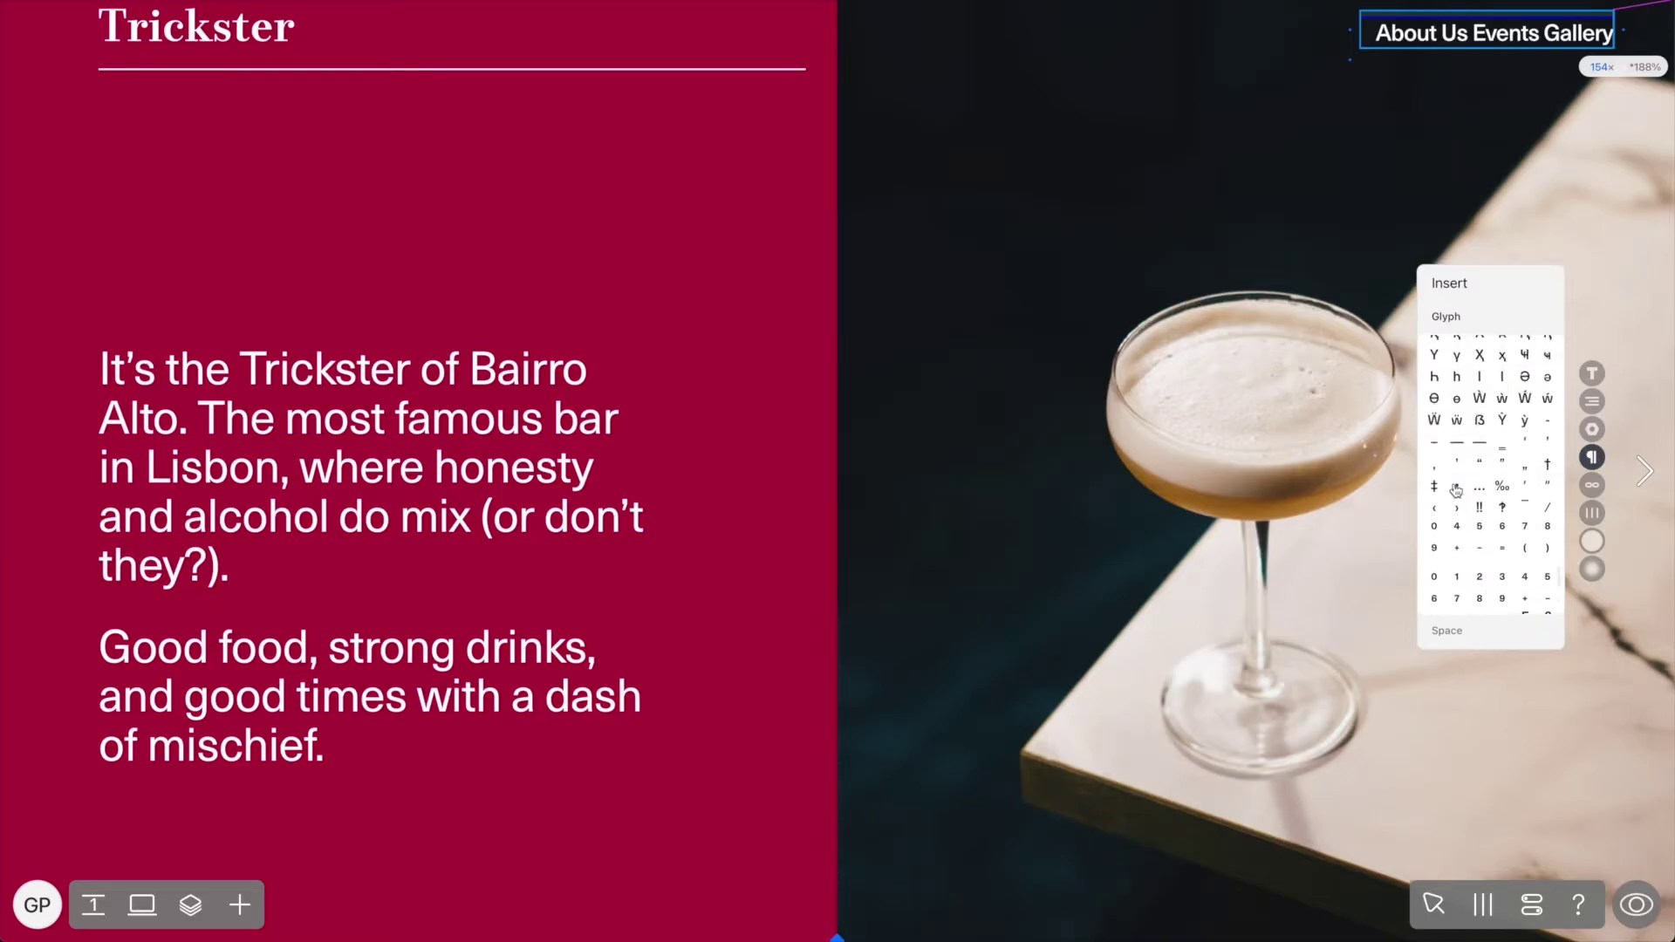
click(1456, 487)
click(1544, 35)
click(1457, 487)
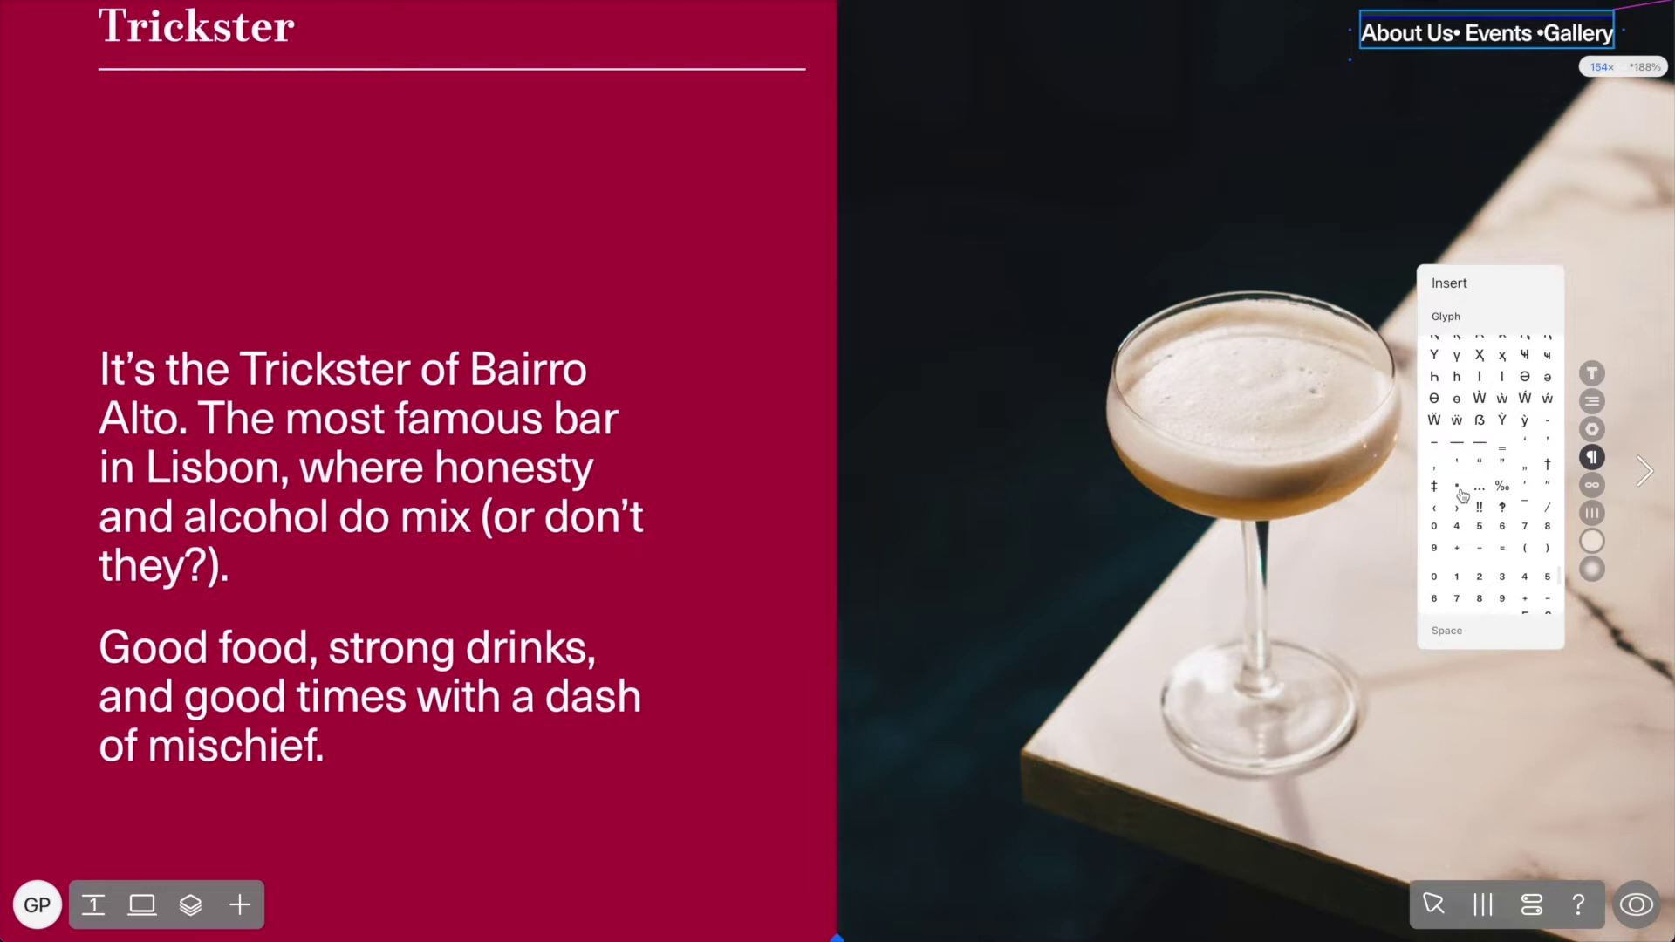
Even out the spaces around the menu's bullets and widen its text box to 167 so it fits one line.
click(1458, 37)
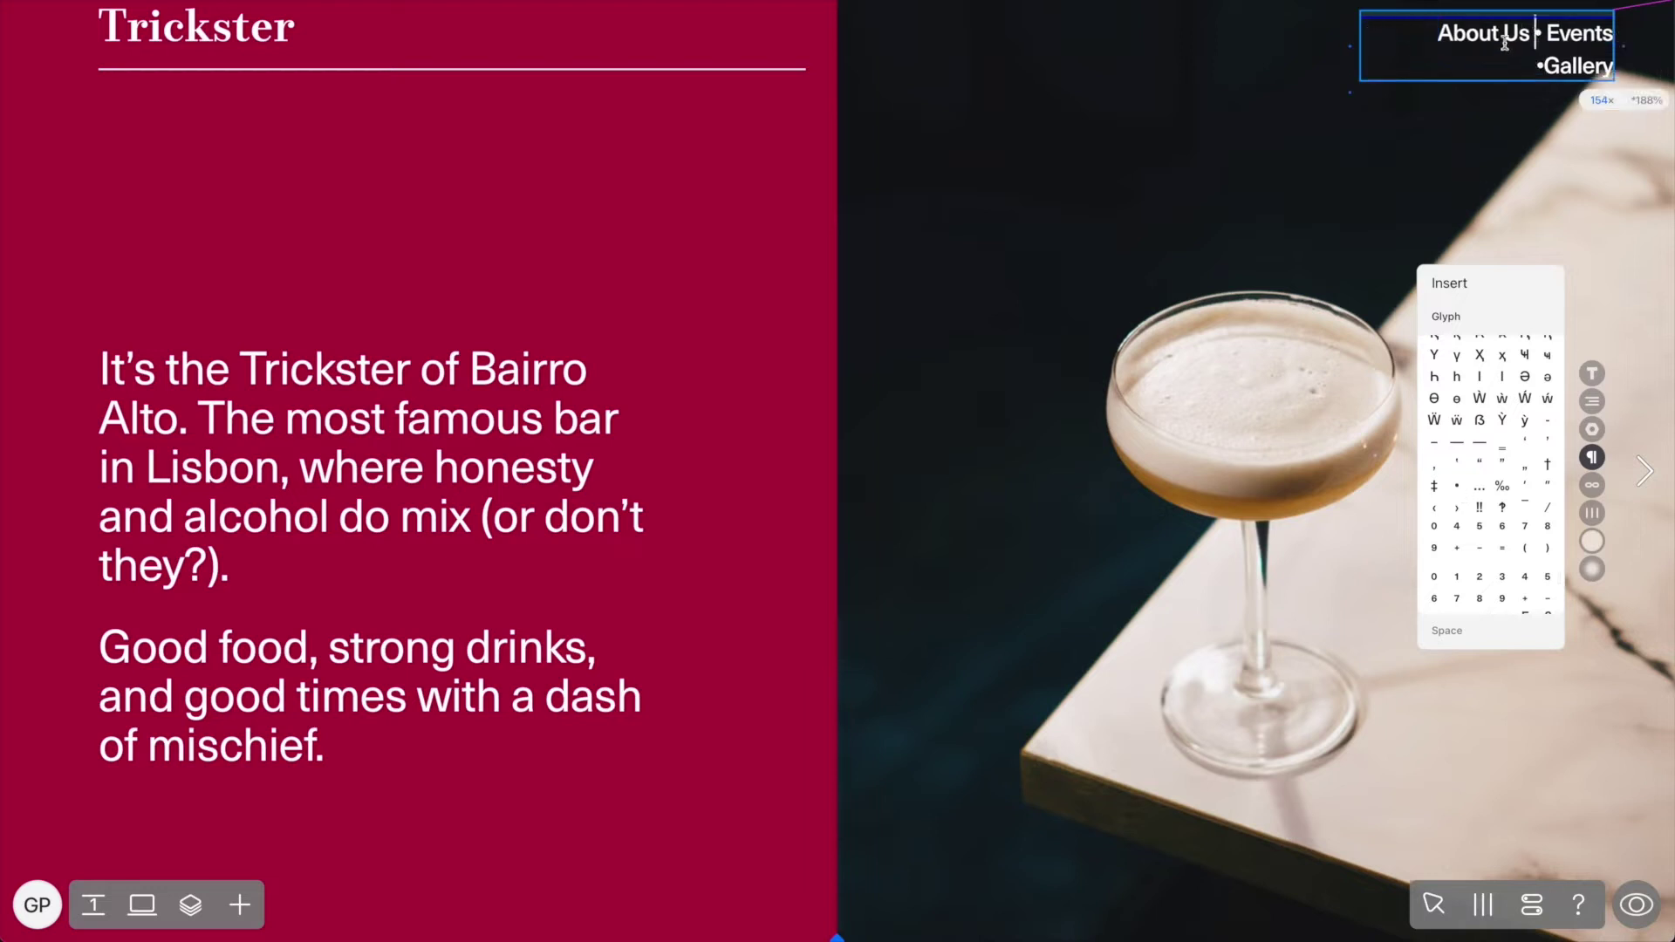
mouse_move(1352, 47)
mouse_down()
mouse_move(1316, 39)
mouse_move(1341, 48)
mouse_up()
key(Escape)
Link the words About Us in the header menu text to page 2.
double_click(1436, 37)
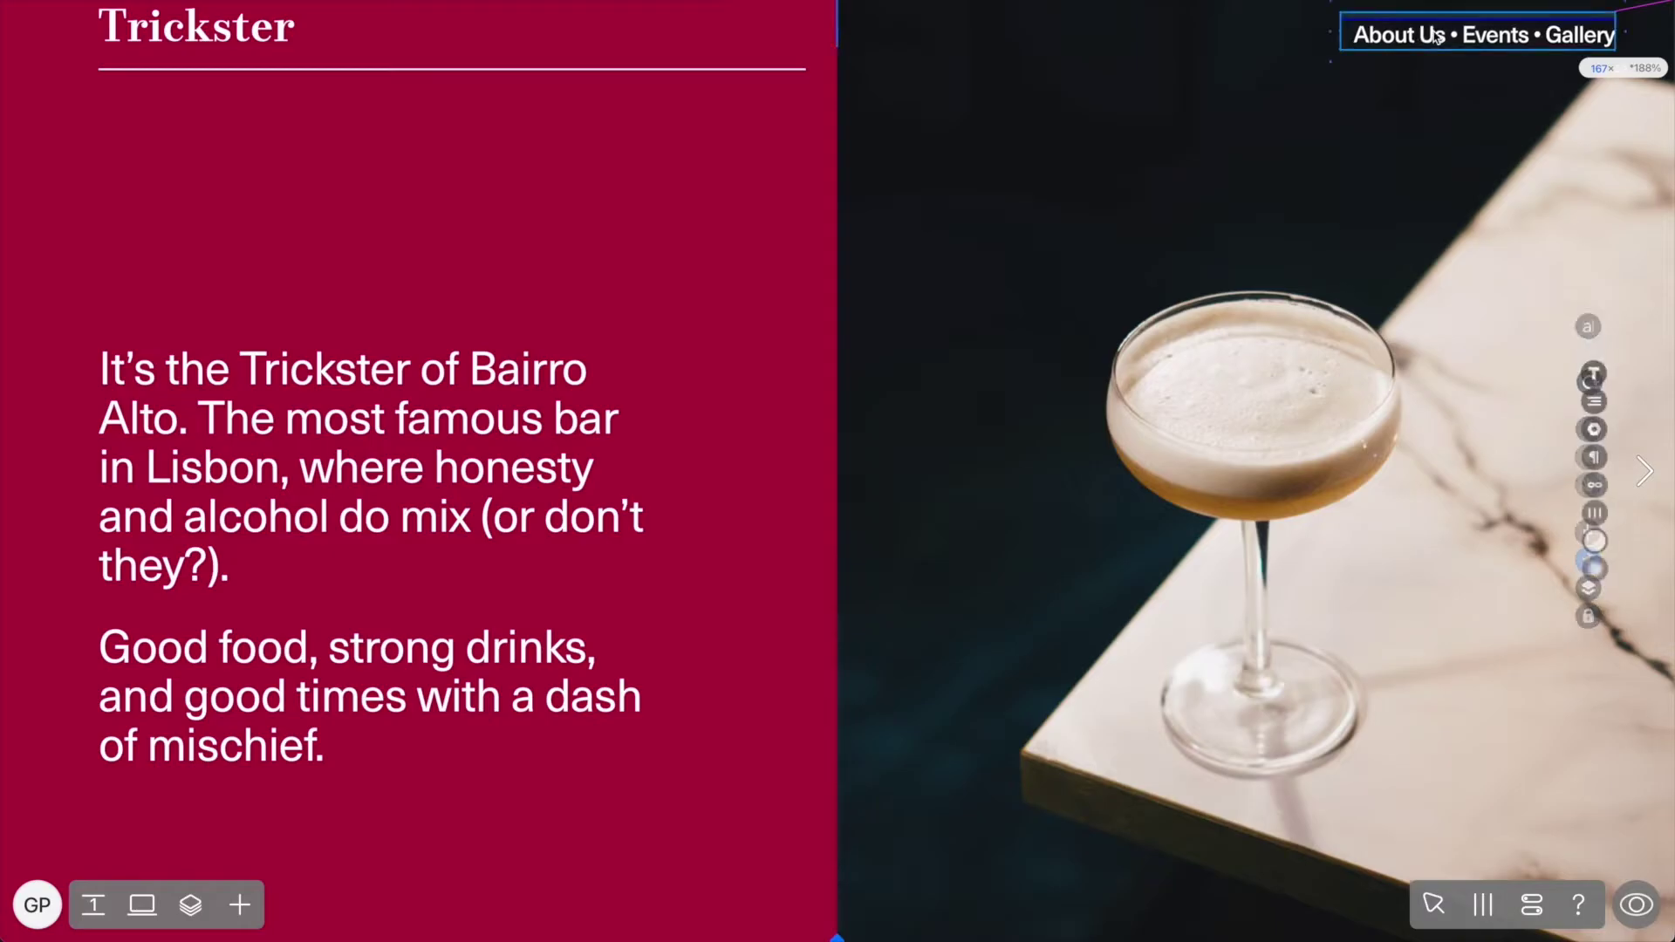
drag(1446, 37, 1353, 33)
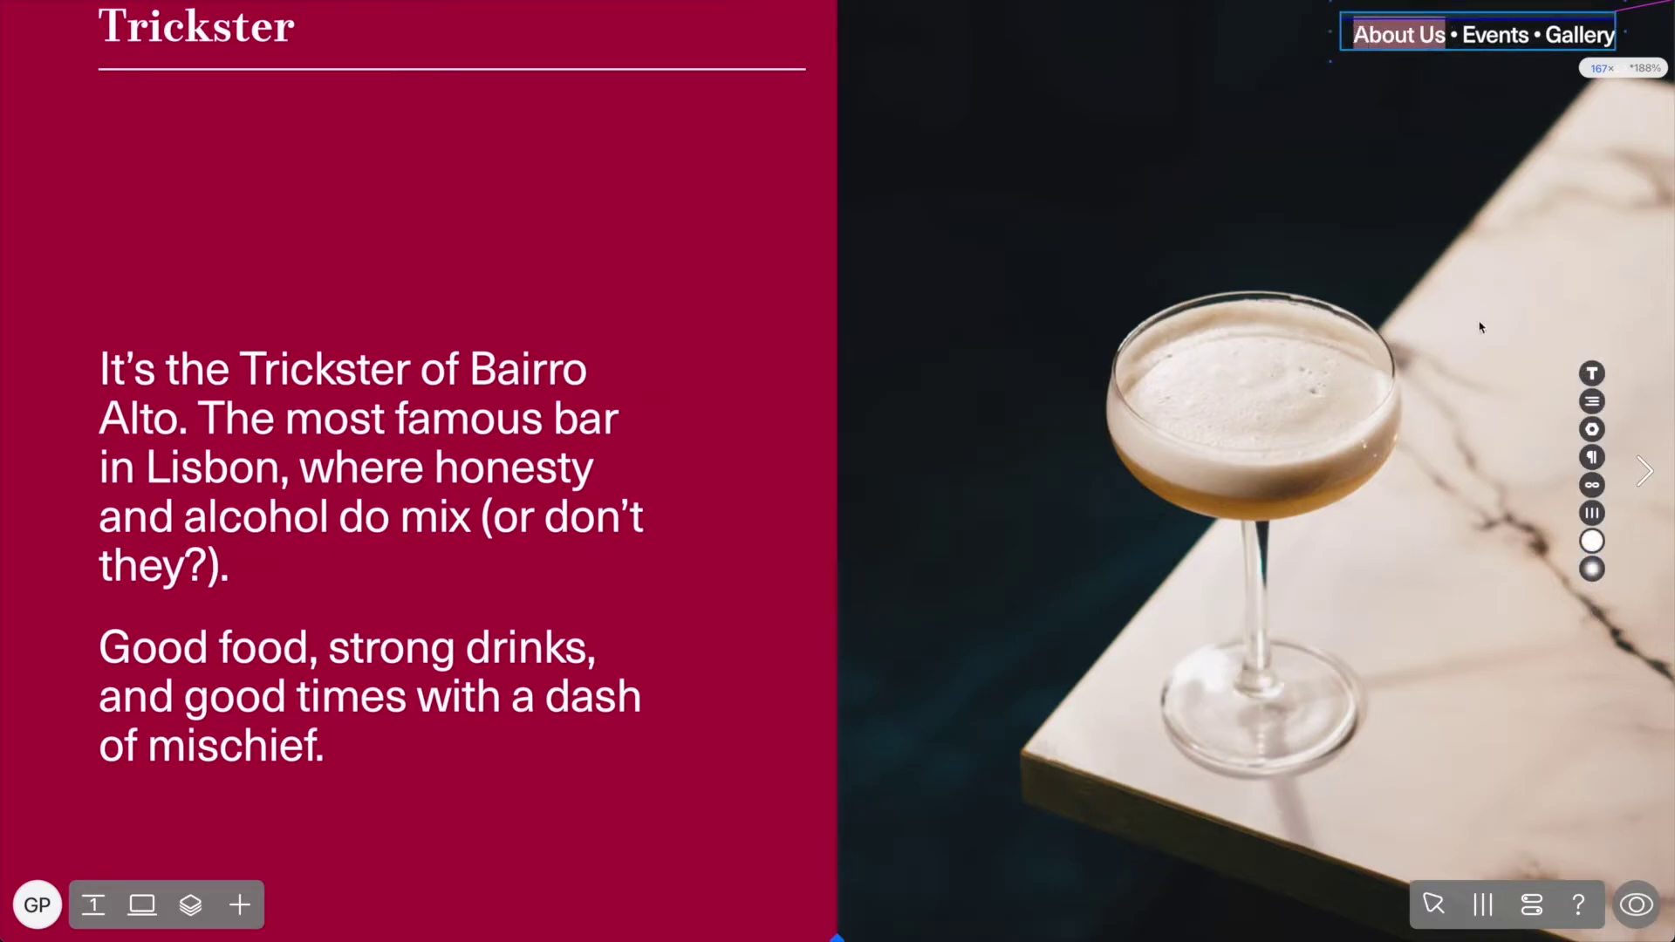
click(1592, 484)
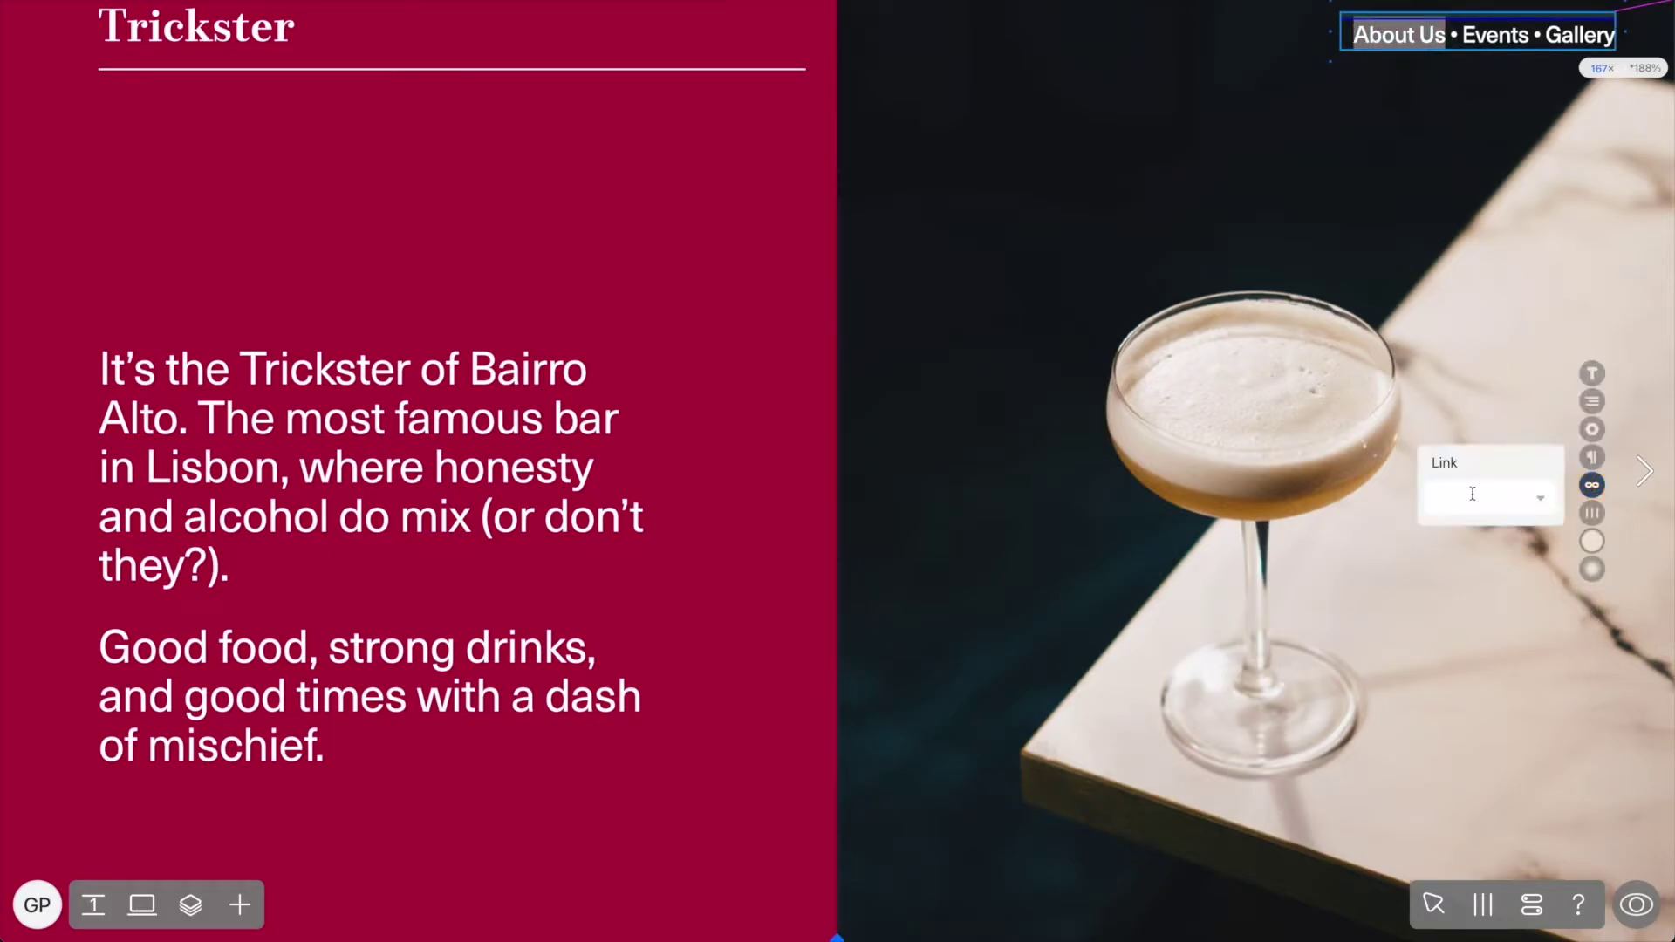
click(1537, 496)
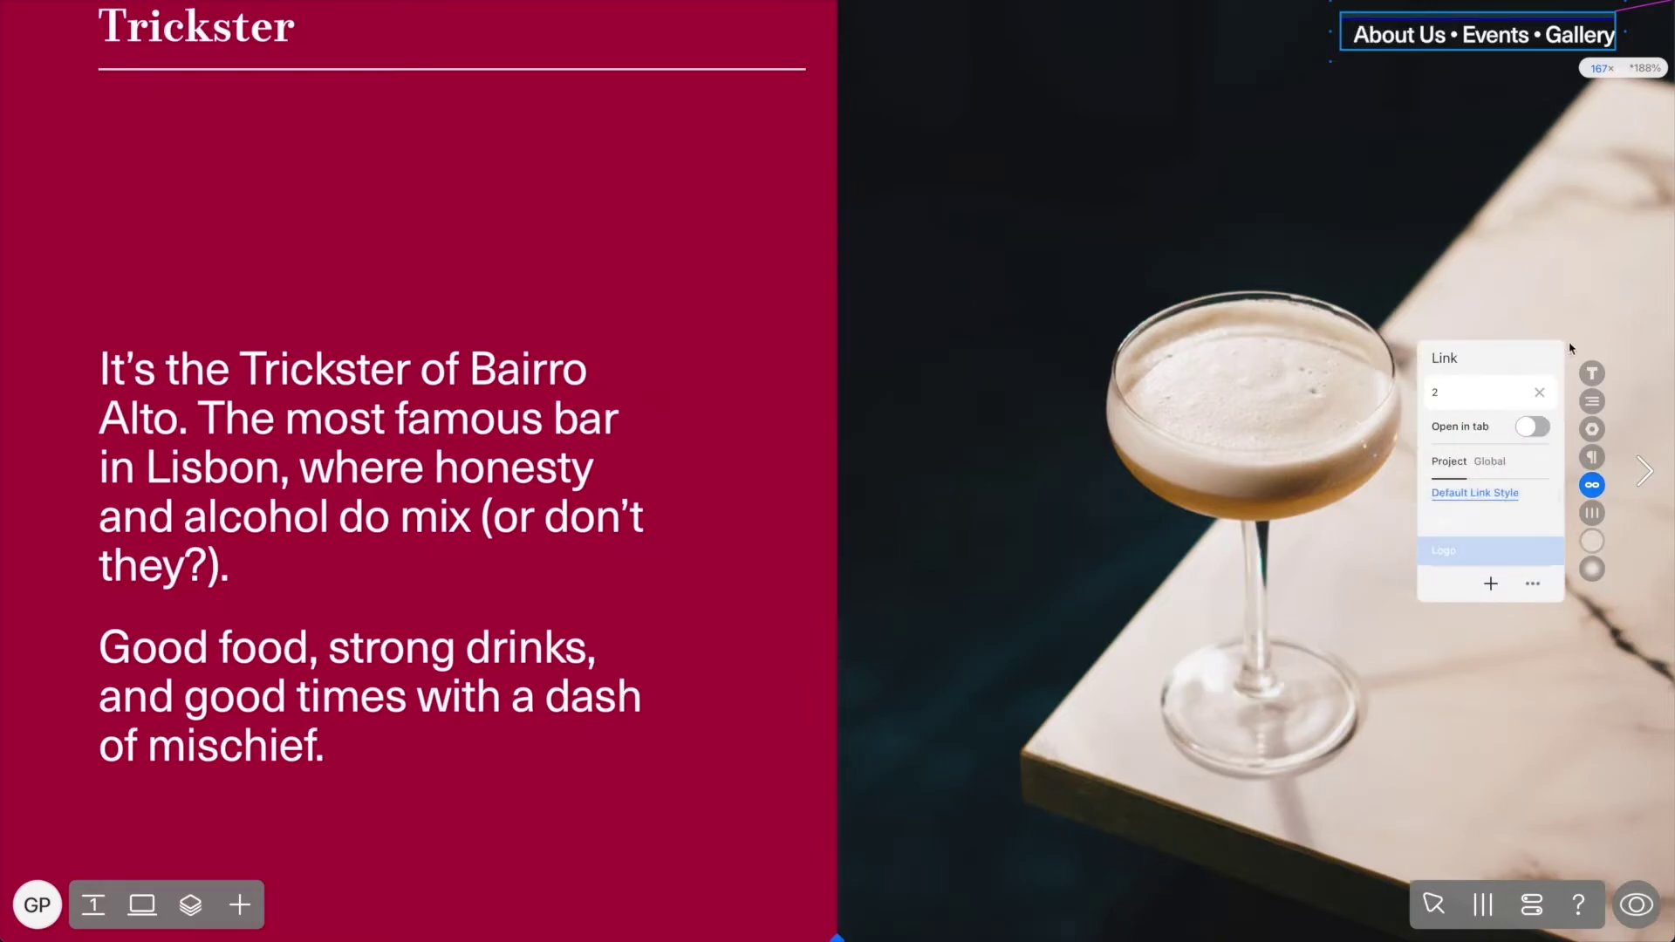
click(1522, 300)
Link the word Events in the header menu text to page 3.
drag(1463, 35, 1528, 35)
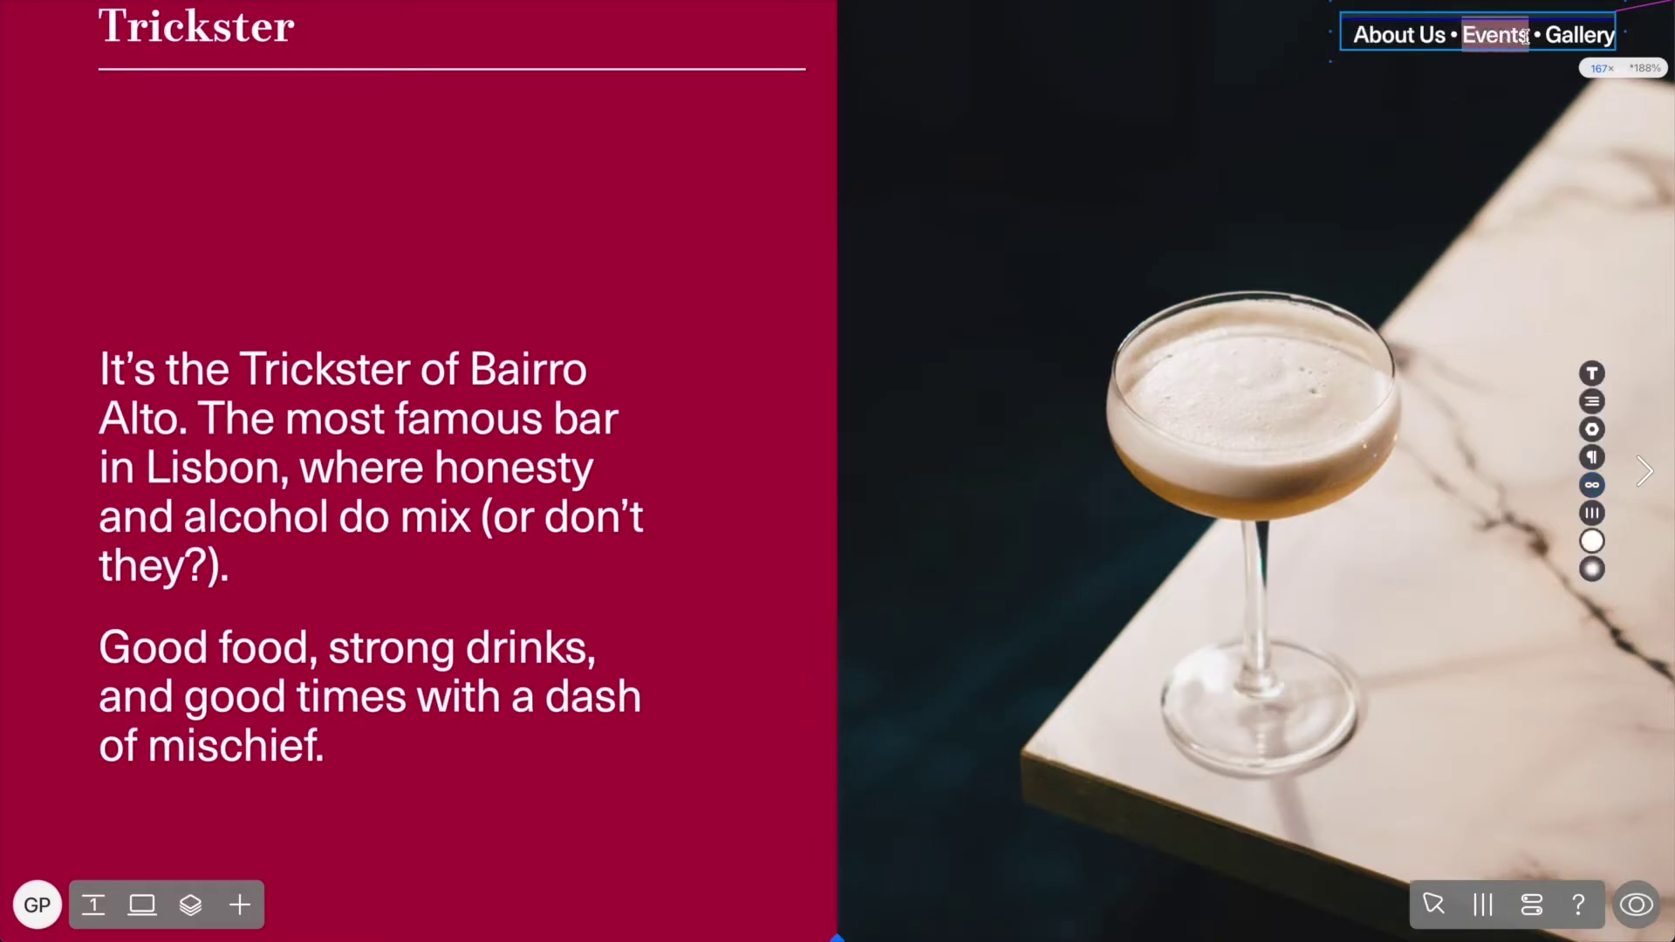
click(1592, 485)
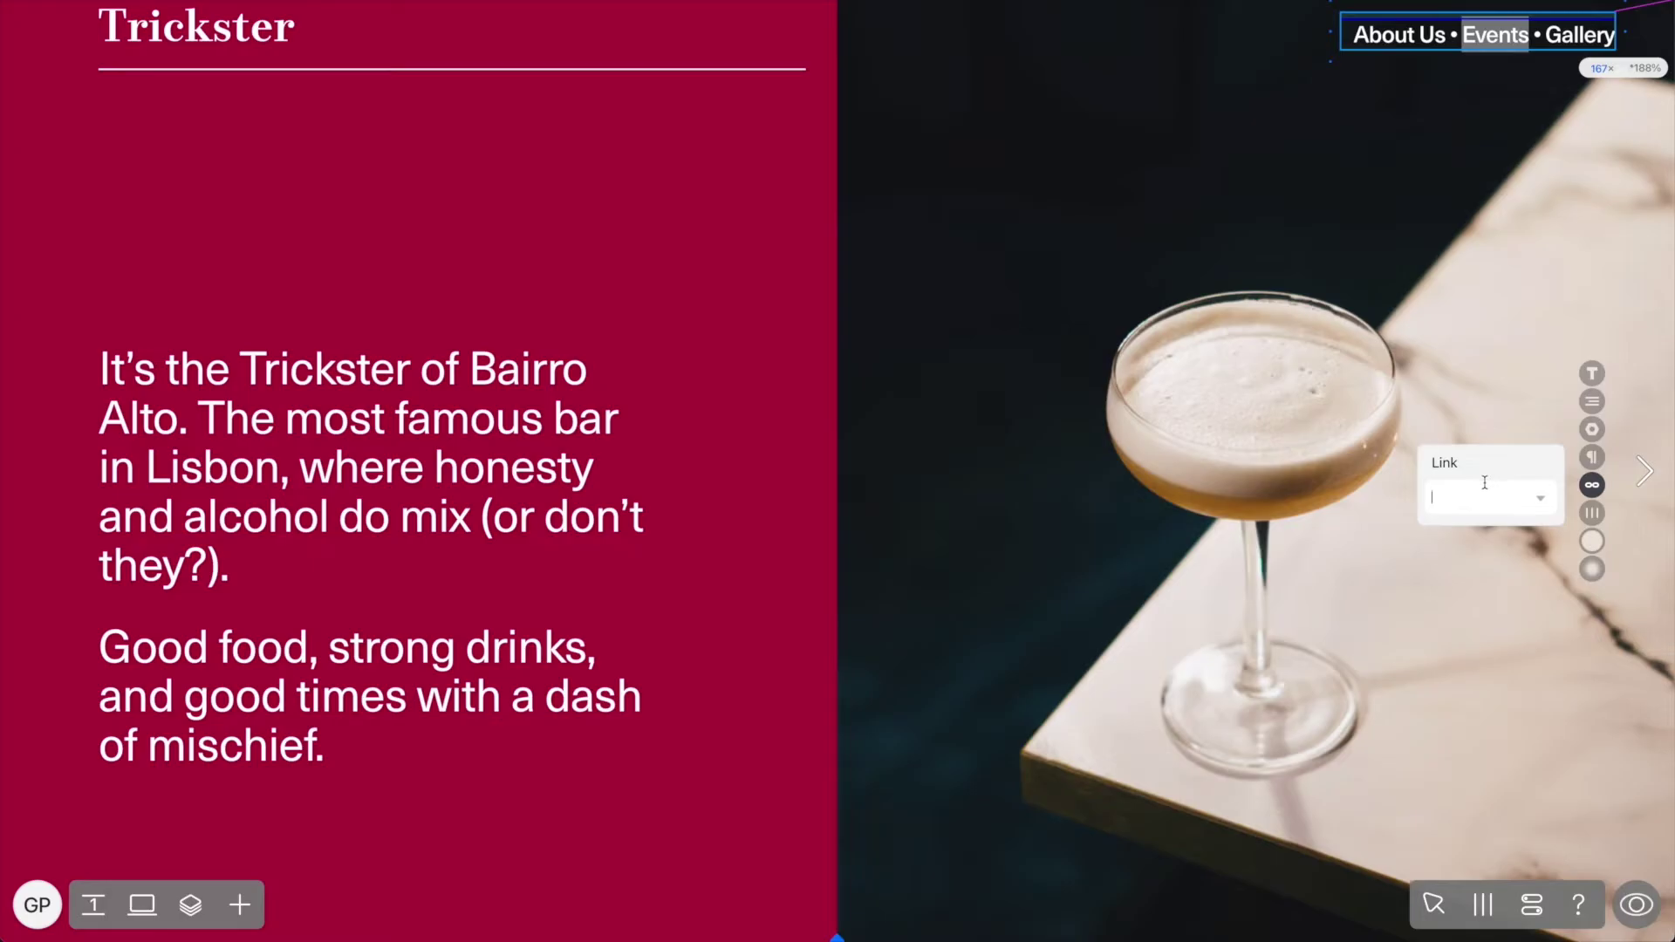
click(1535, 506)
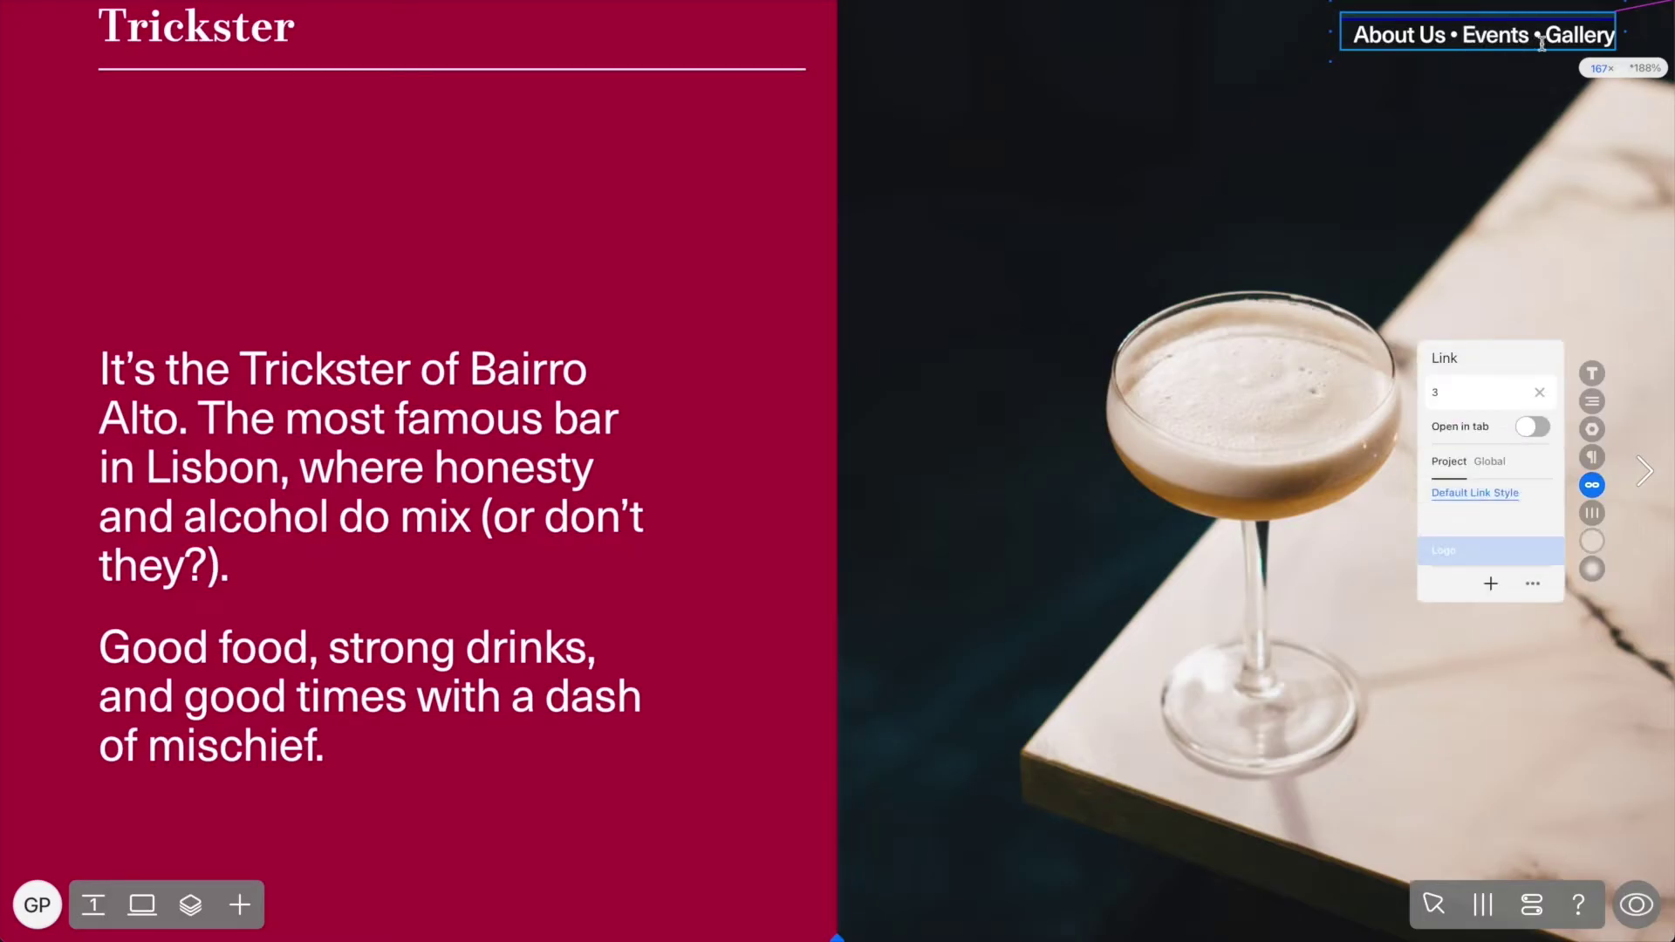
Link the word Gallery in the header menu text to page 4.
drag(1545, 35, 1616, 35)
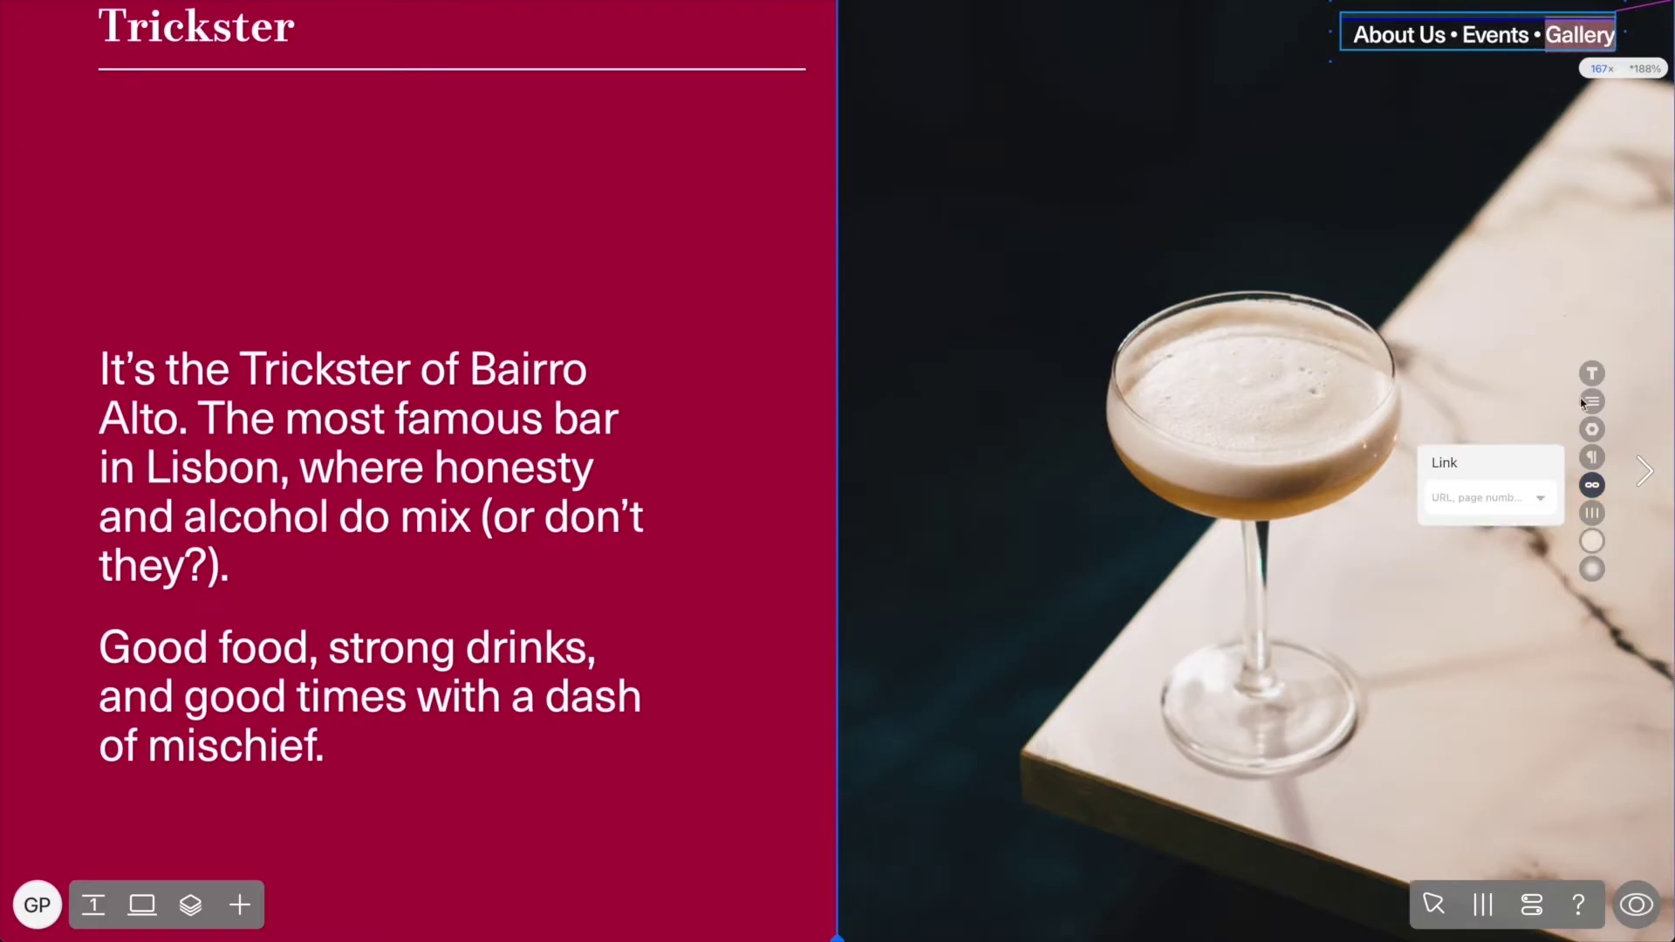
click(1519, 505)
text(4)
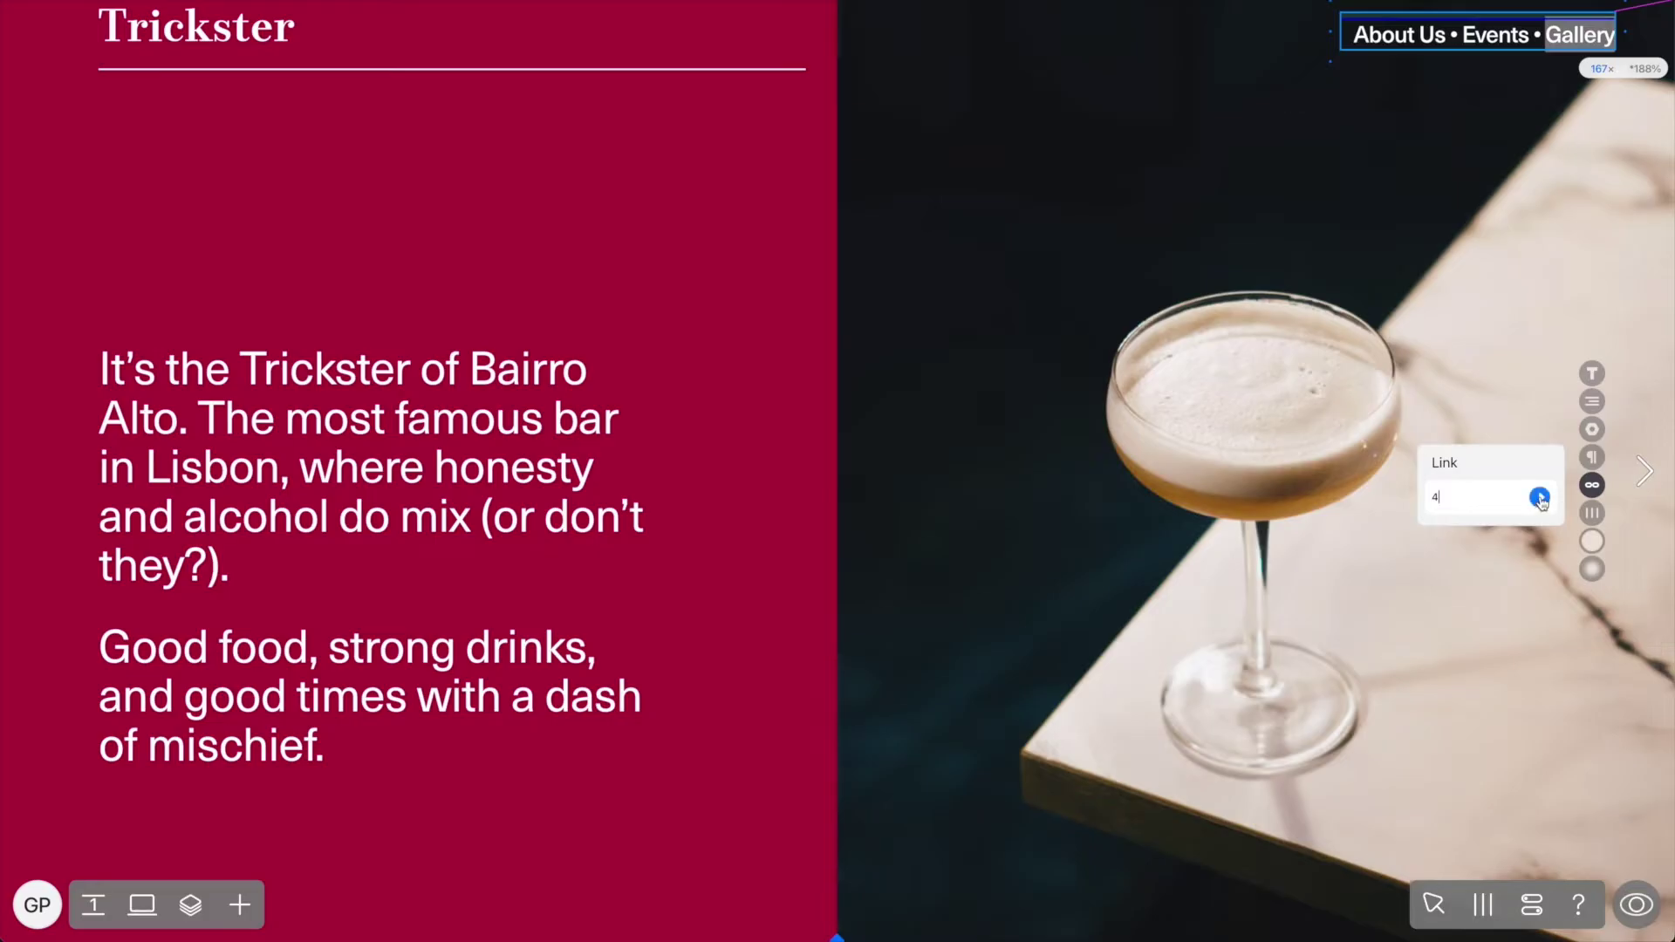
click(1540, 497)
Preview the bar website and test the About Us, Events and Trickster logo links in the fixed header.
click(1636, 903)
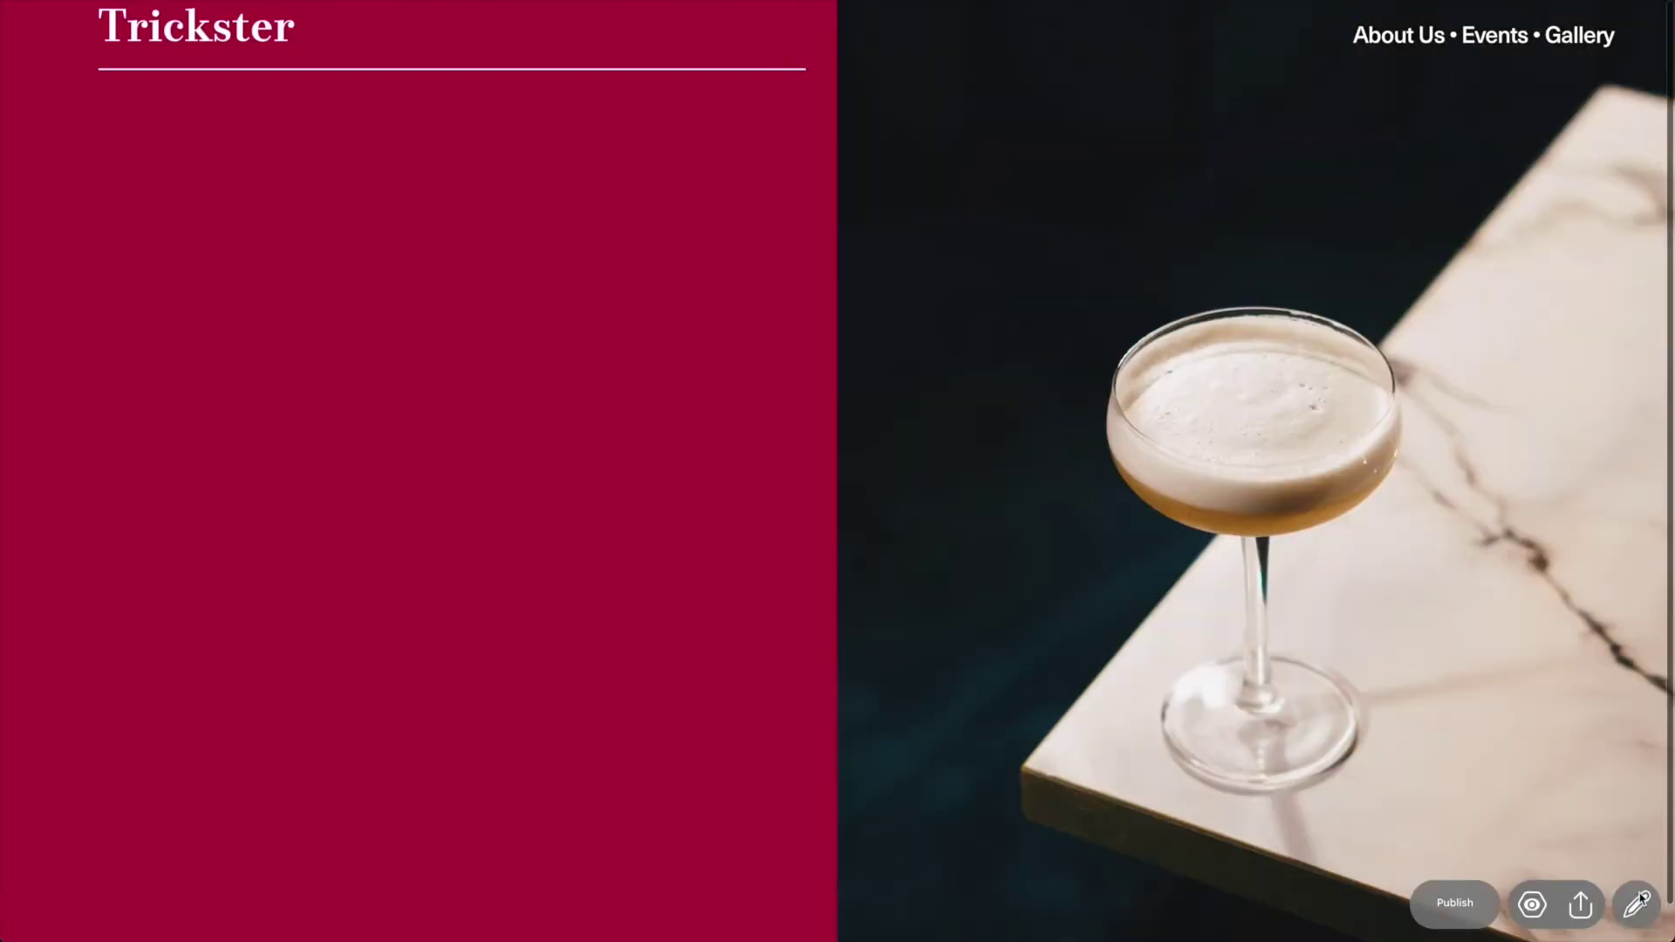
click(1411, 37)
click(1480, 40)
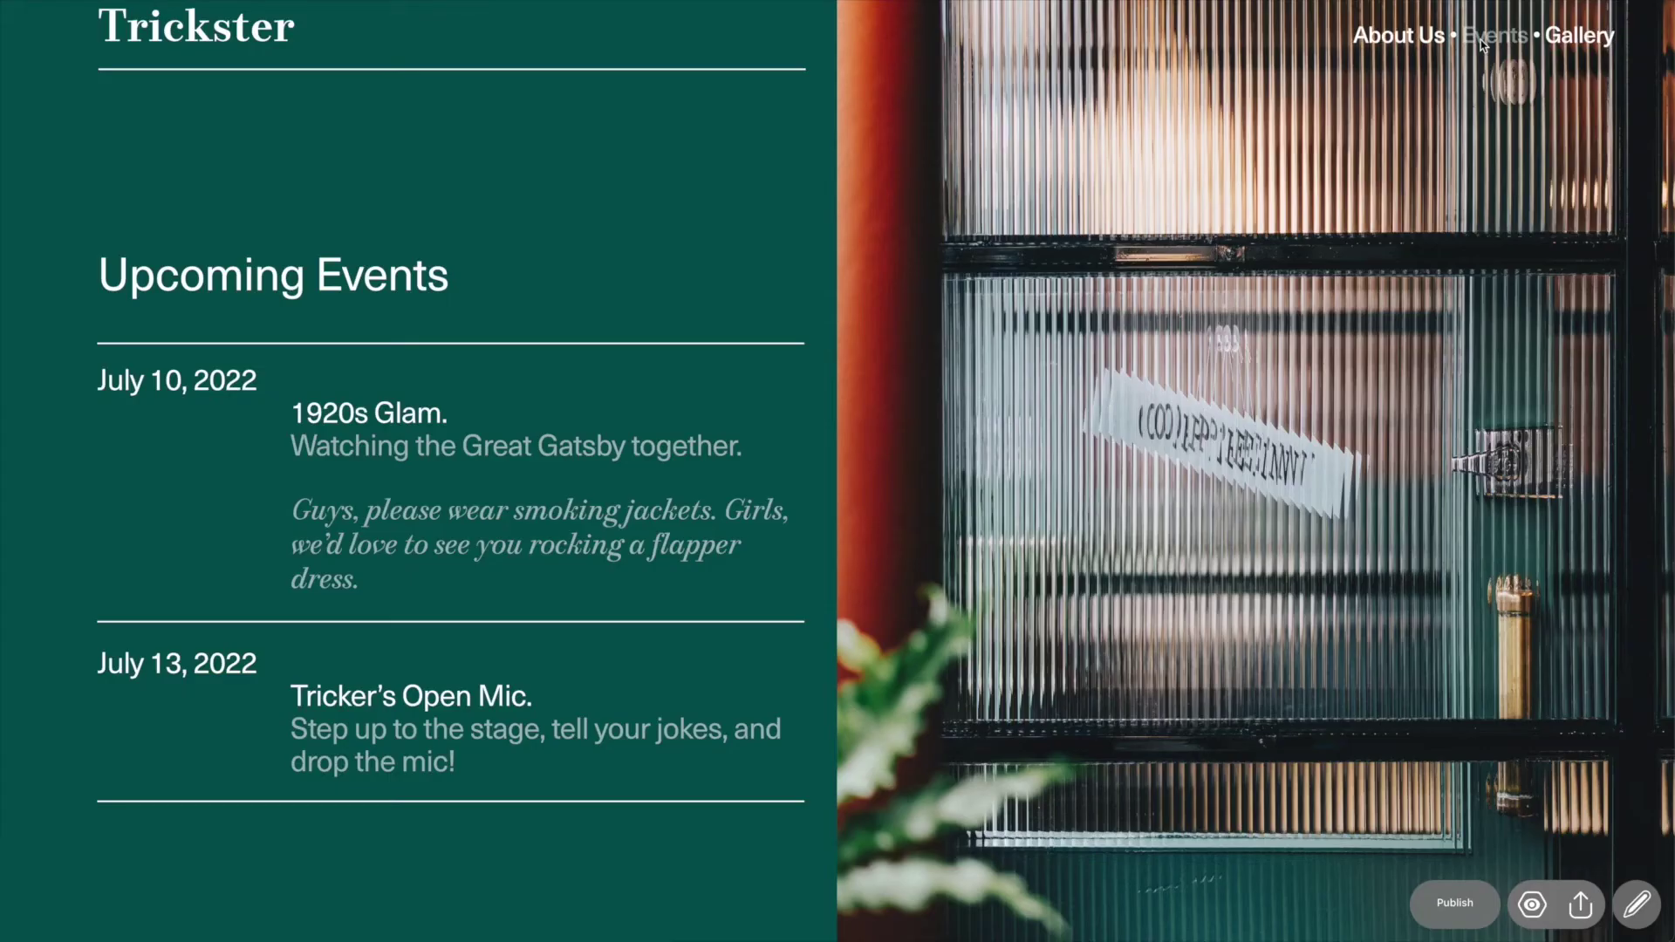
click(212, 32)
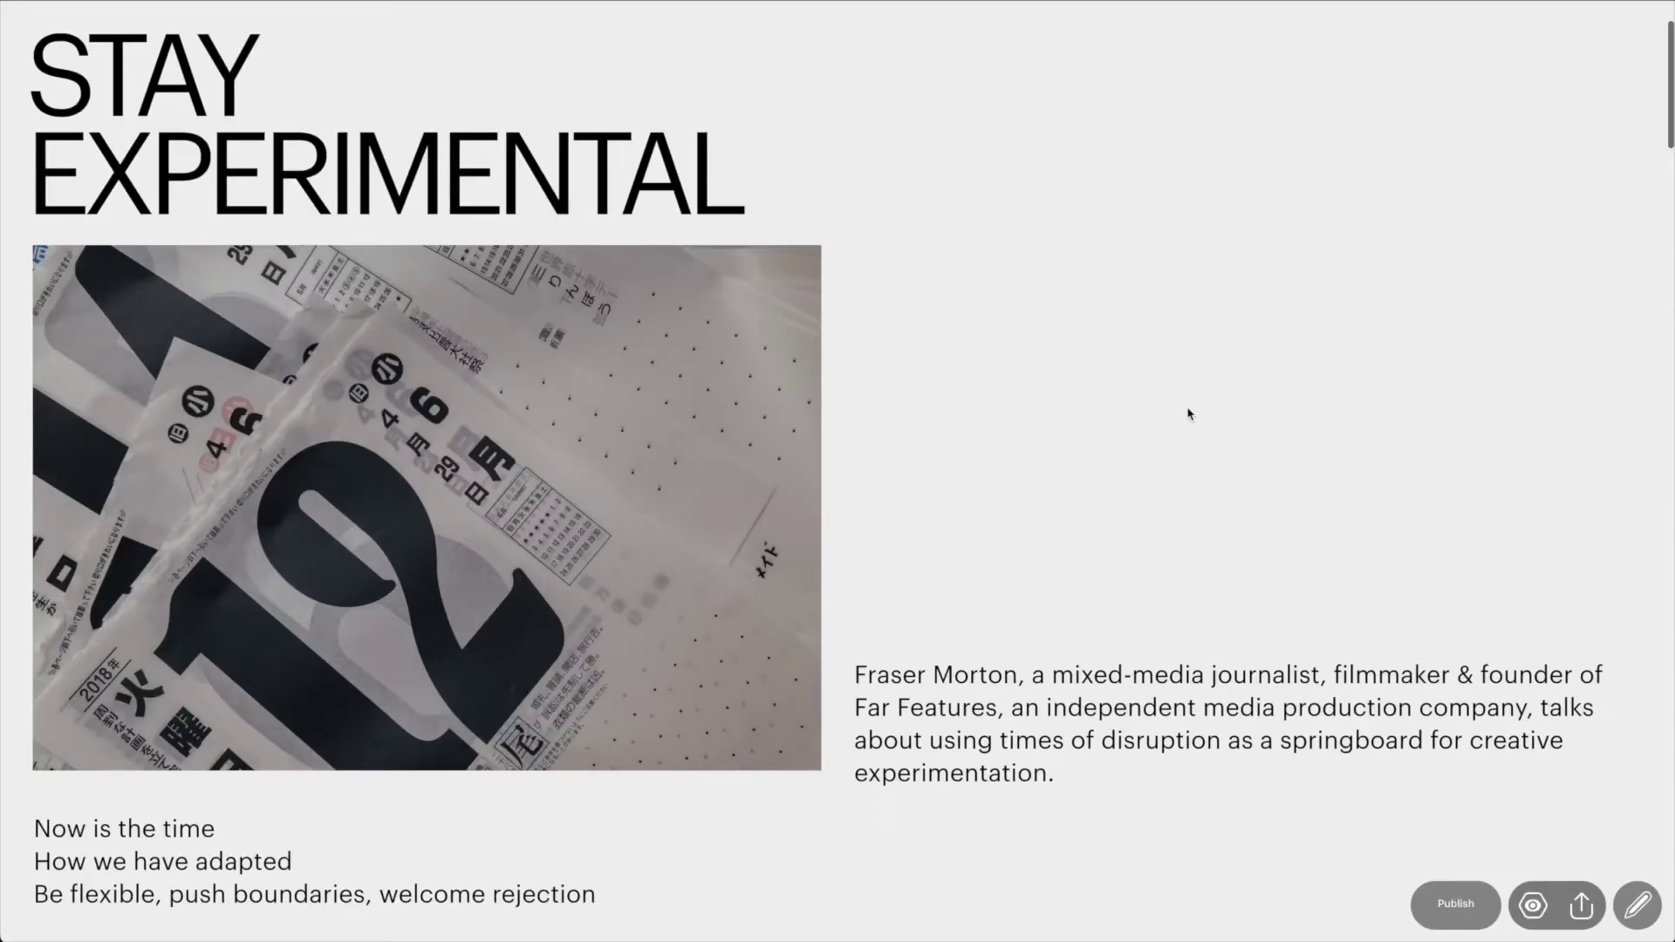
Examine how the fixed pictures change along the Stay Experimental page's preview, and return to editing.
scroll(1188, 414, down, 4)
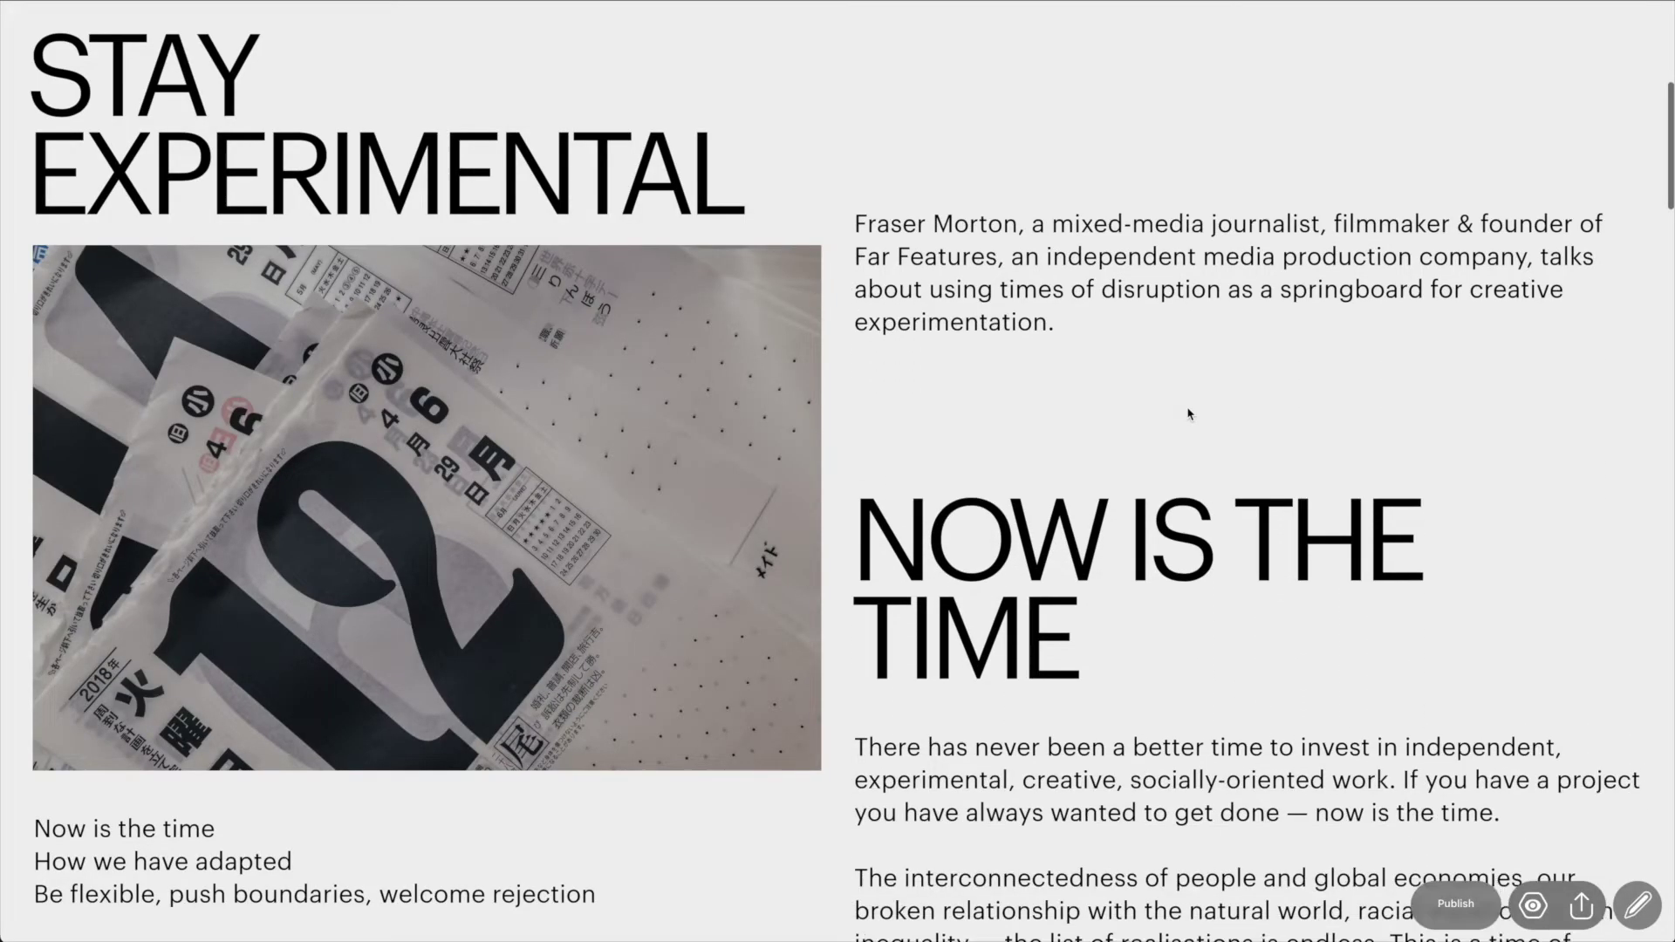
scroll(1188, 414, down, 6)
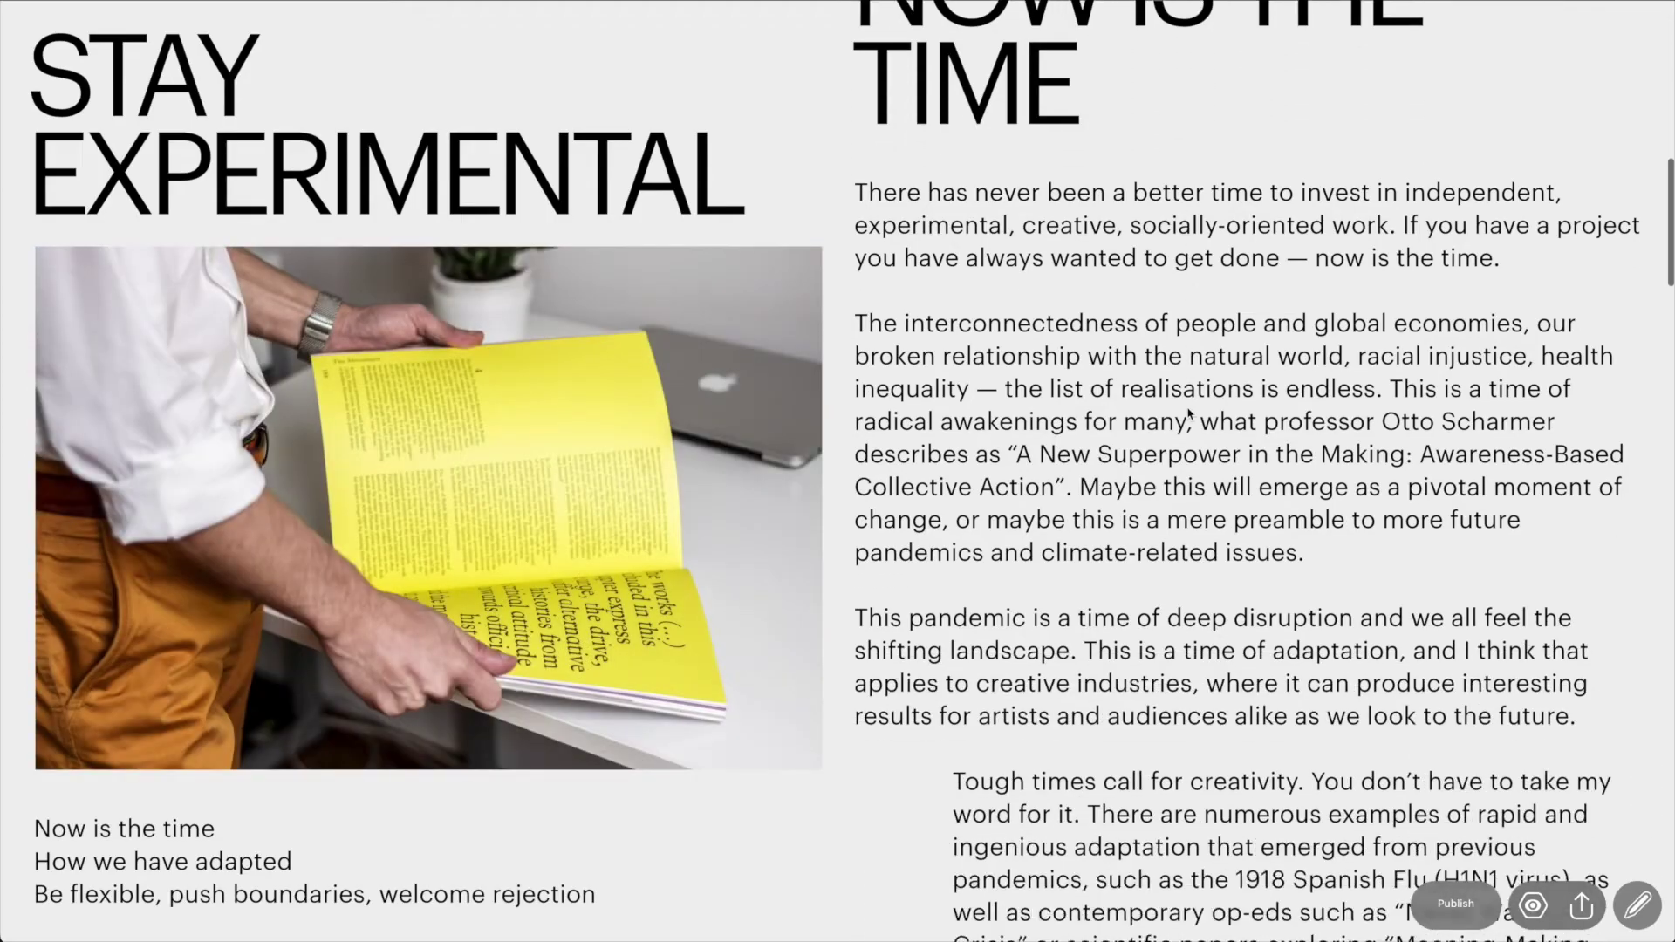
scroll(1188, 414, down, 10)
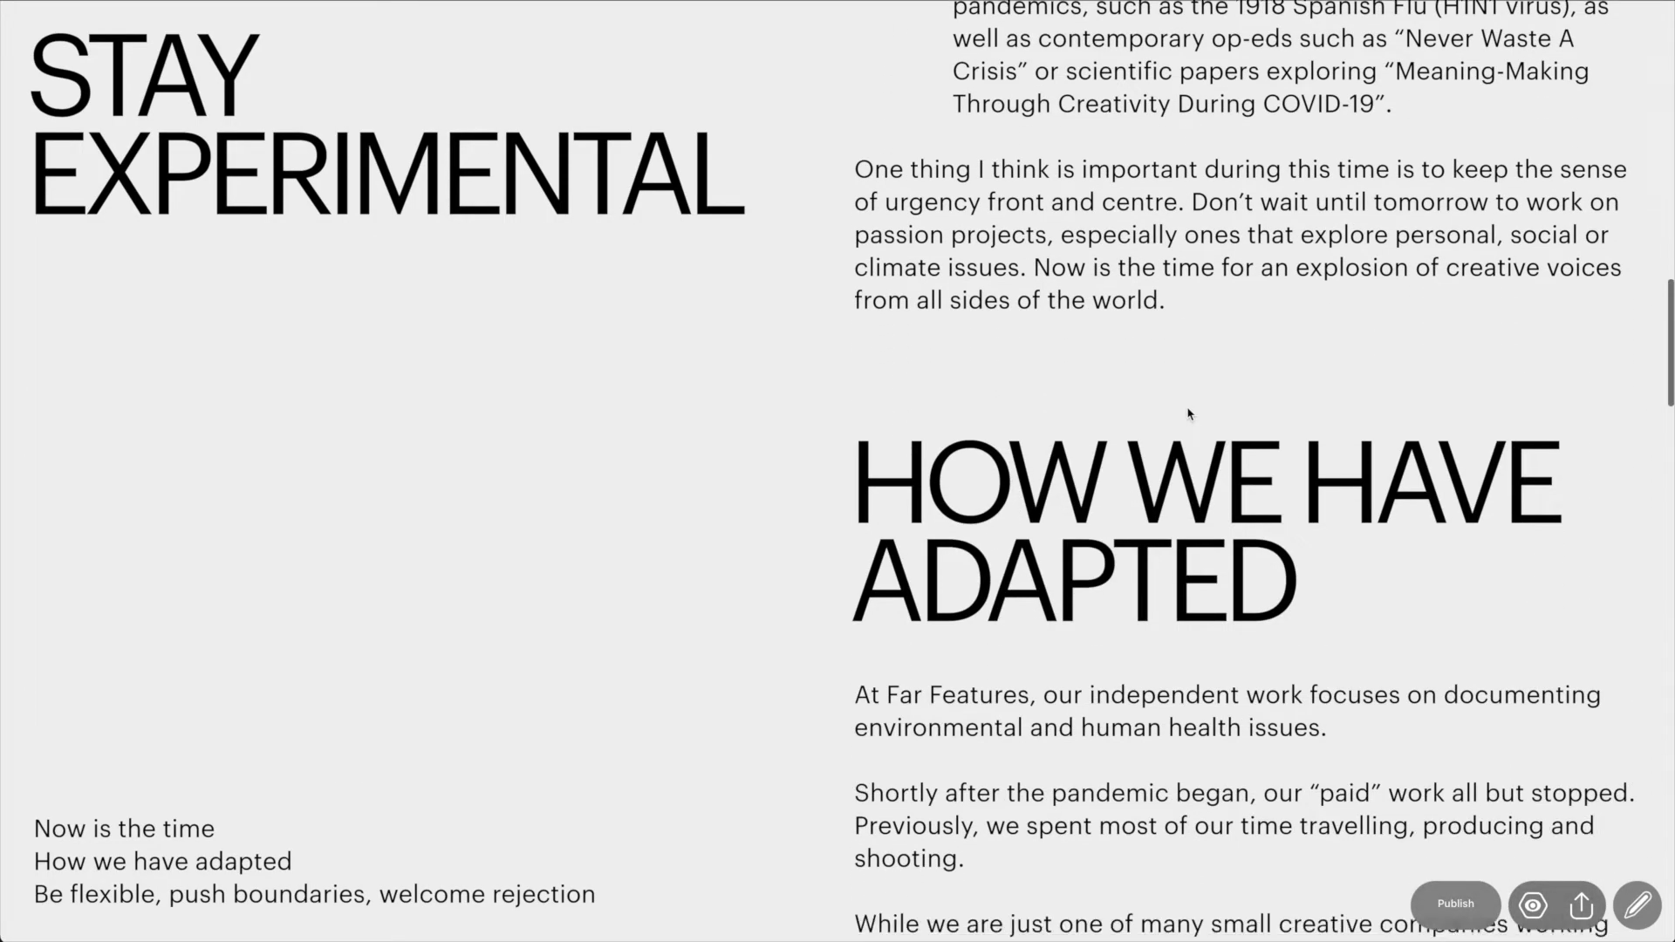
scroll(1188, 413, down, 9)
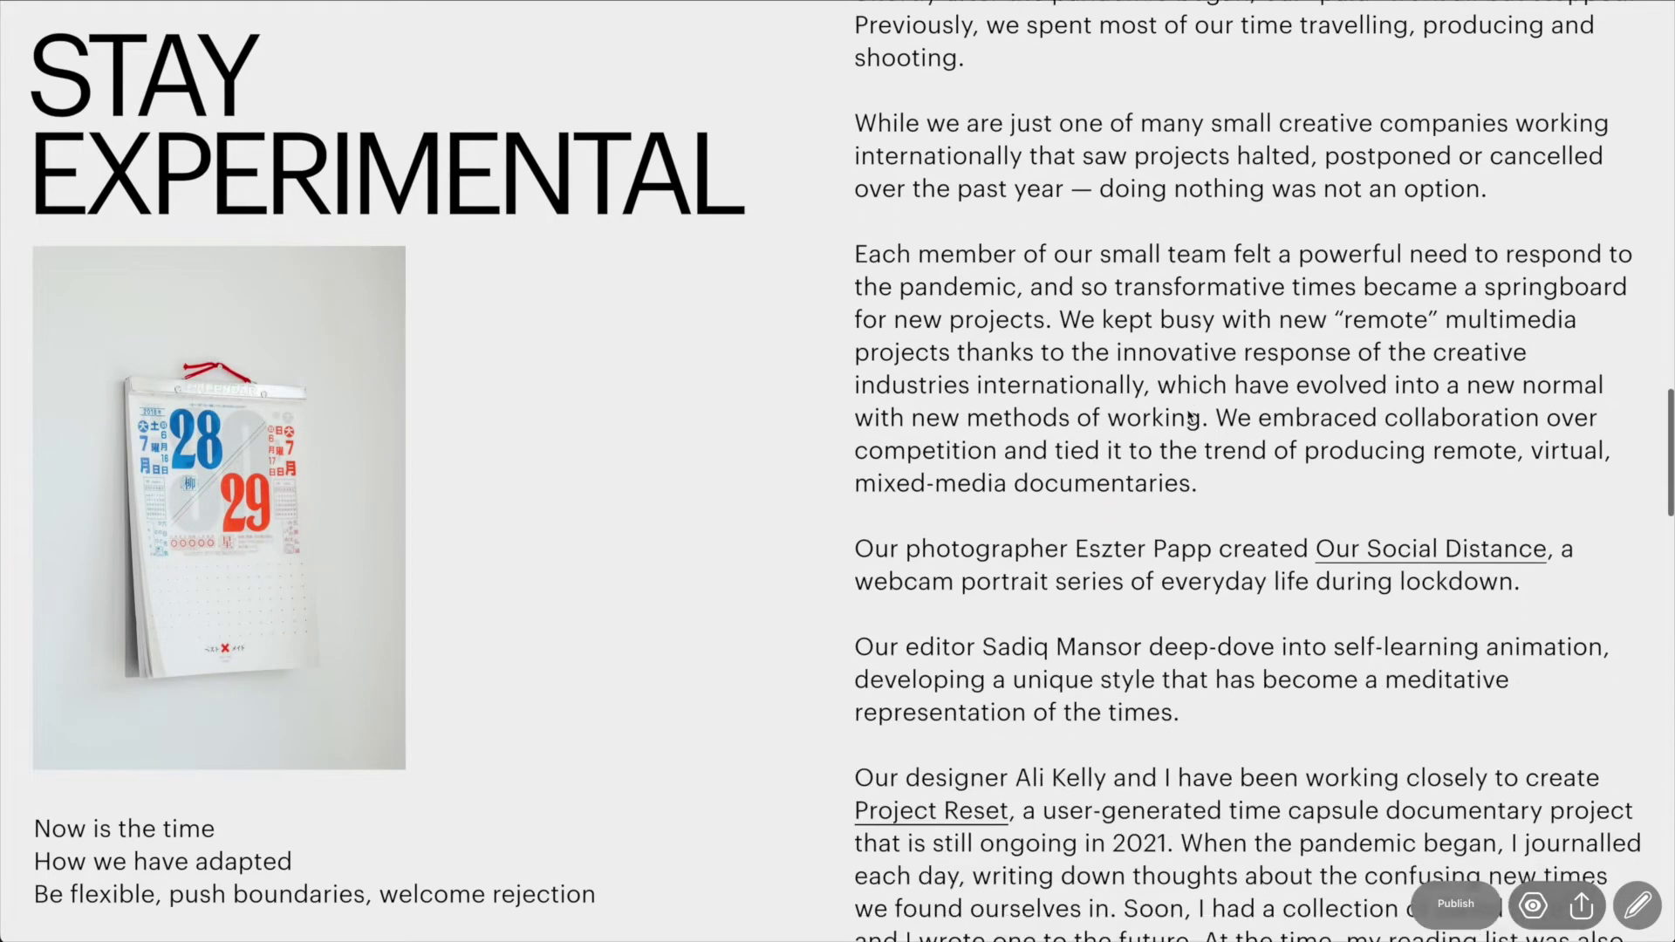
scroll(1188, 413, down, 10)
click(1637, 907)
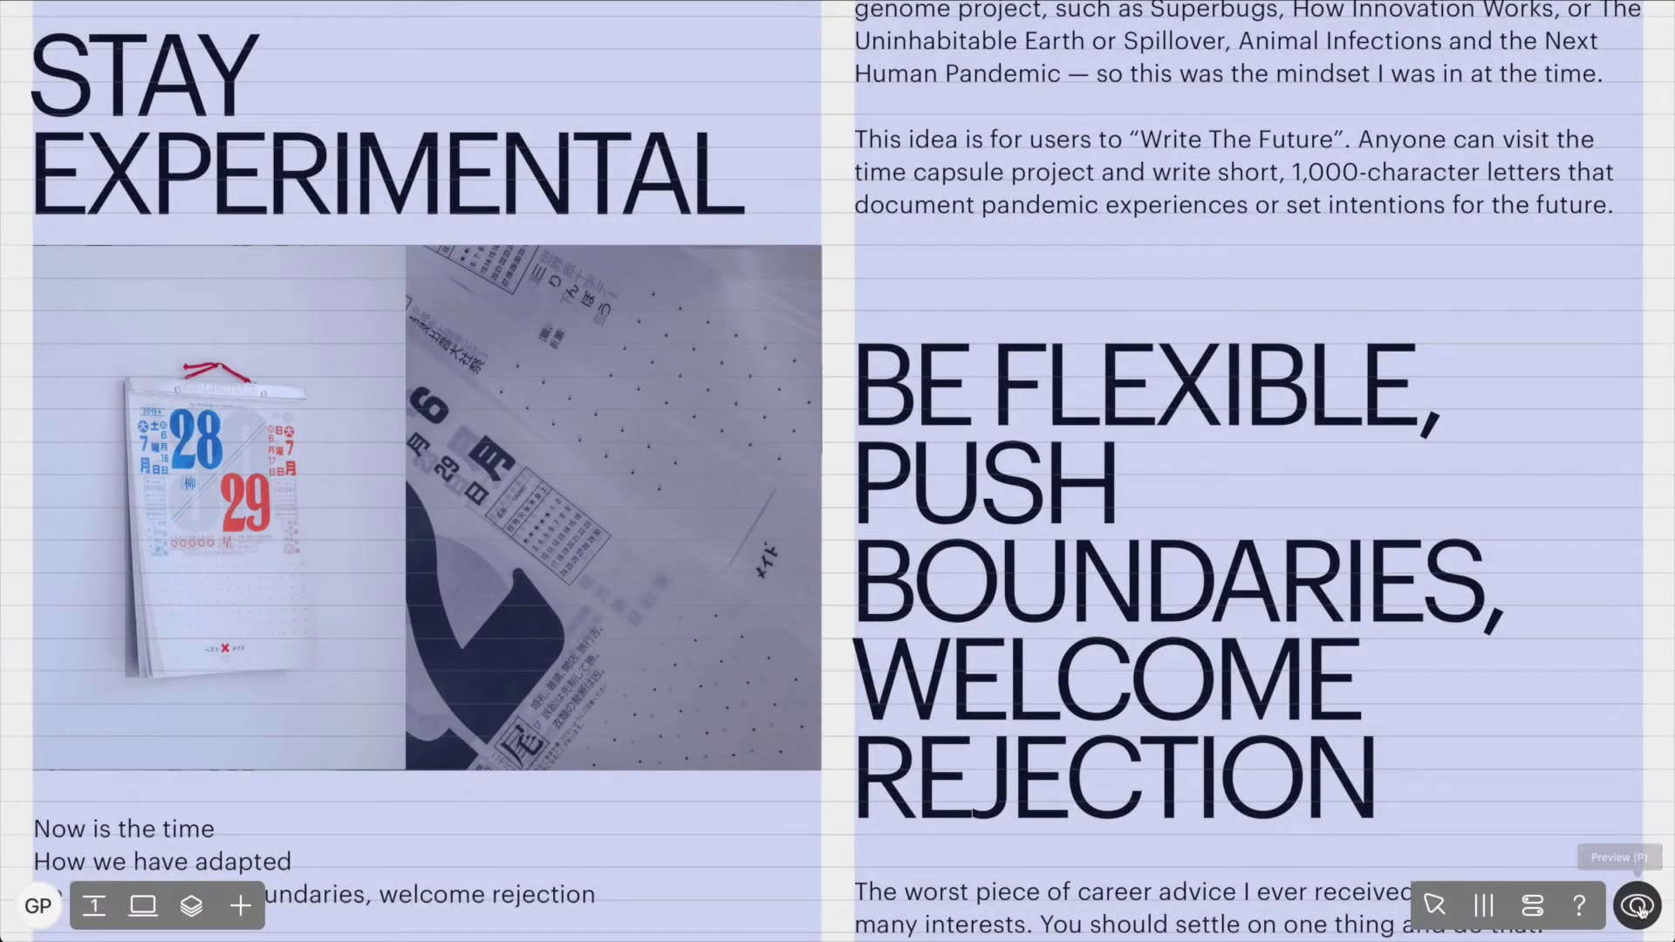
Move the wall calendar picture below the calendar sheets picture in the Front Fixed layers, and hide the wall calendar and yellow magazine pictures.
click(191, 906)
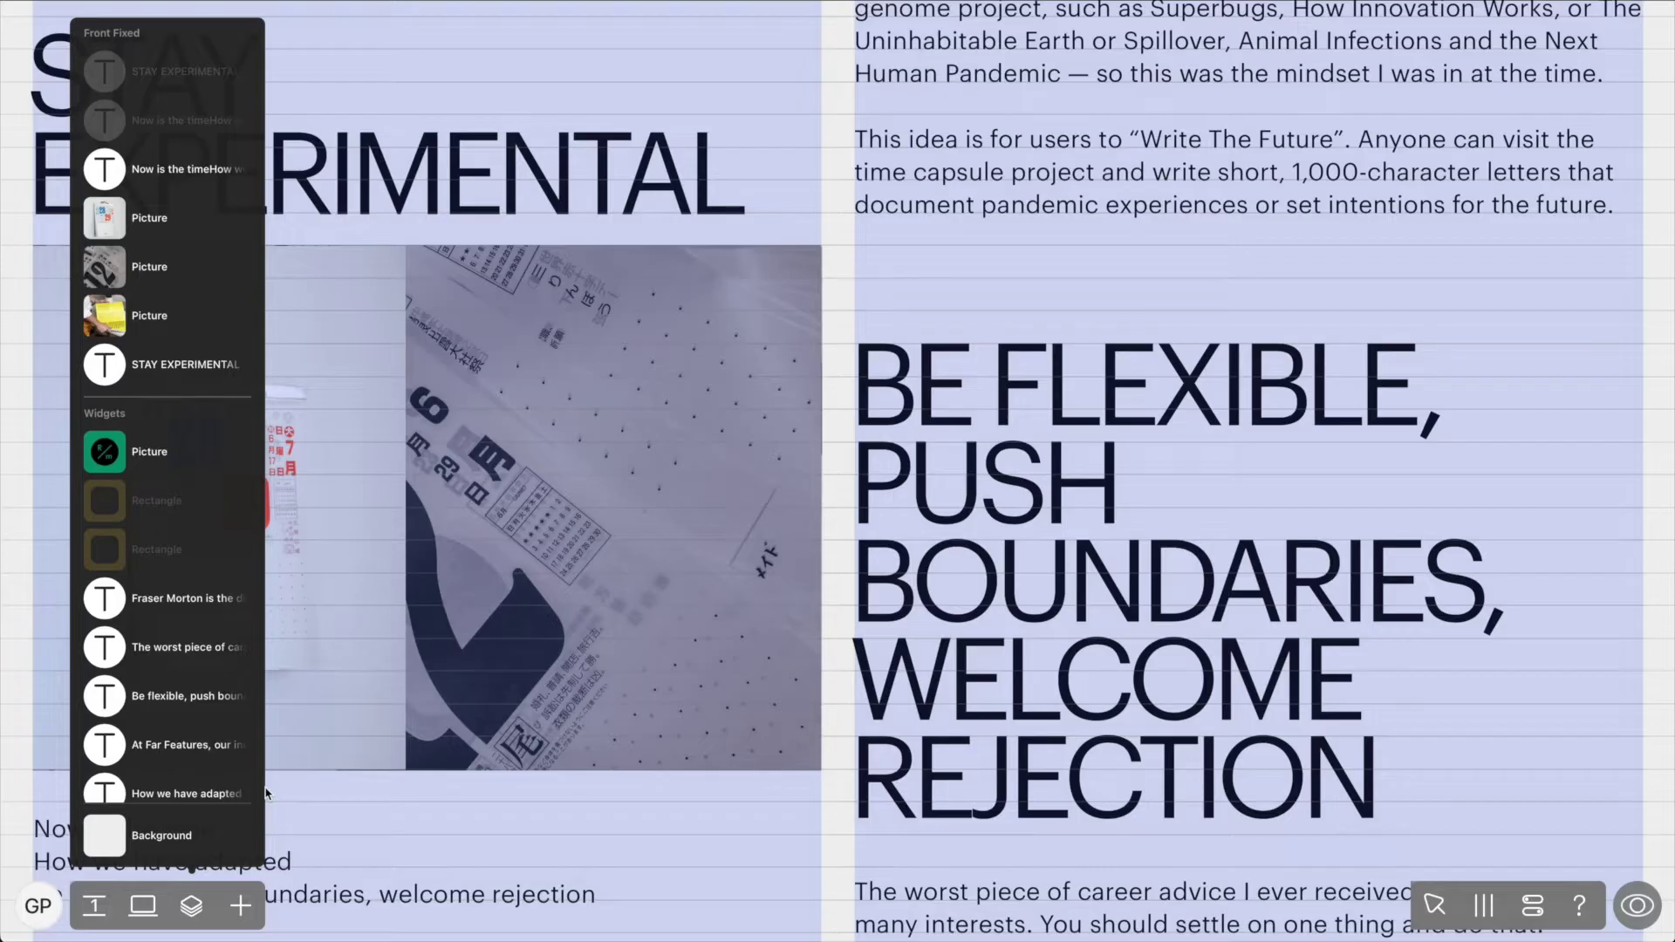
click(238, 906)
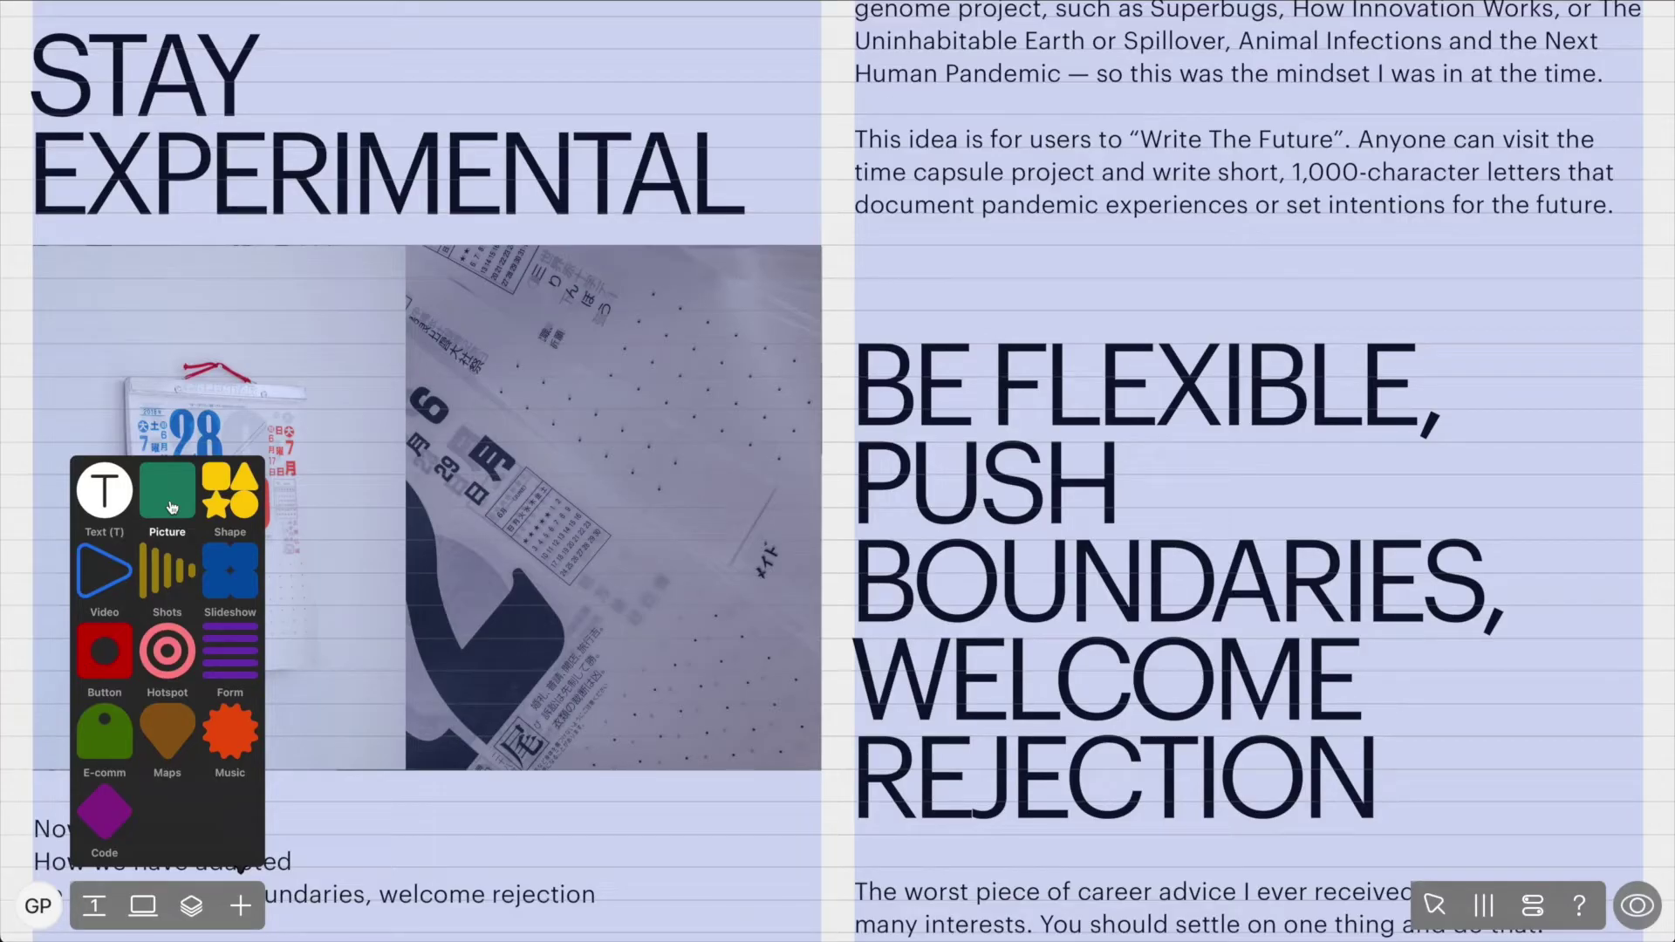
click(191, 906)
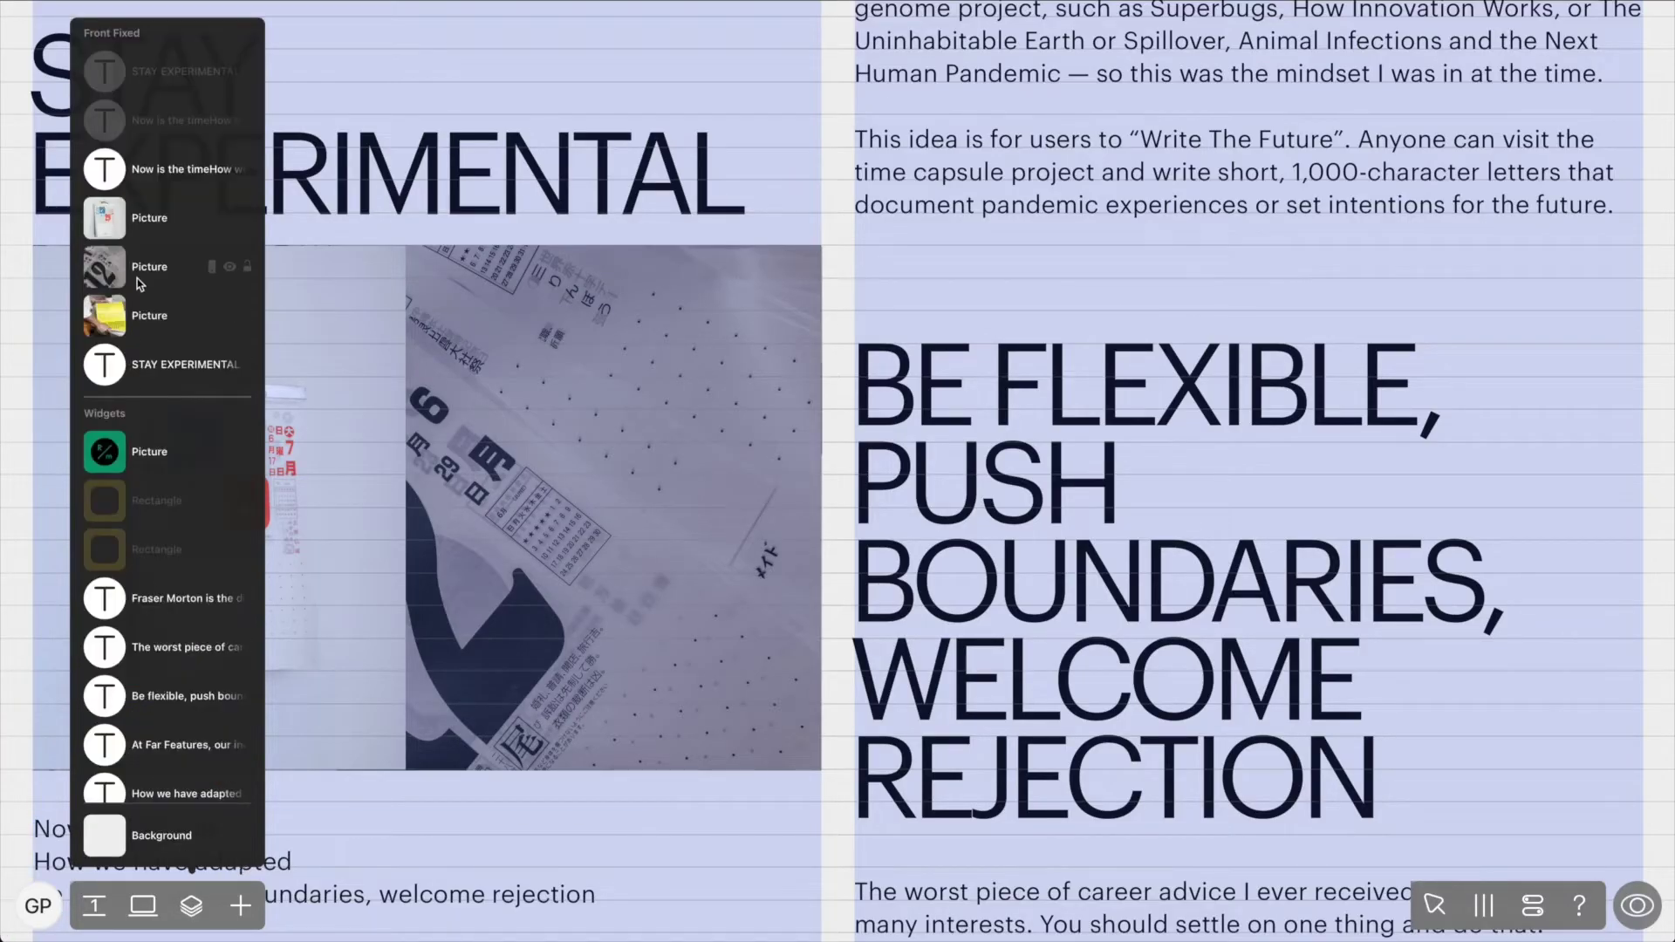
click(150, 221)
drag(150, 229, 152, 254)
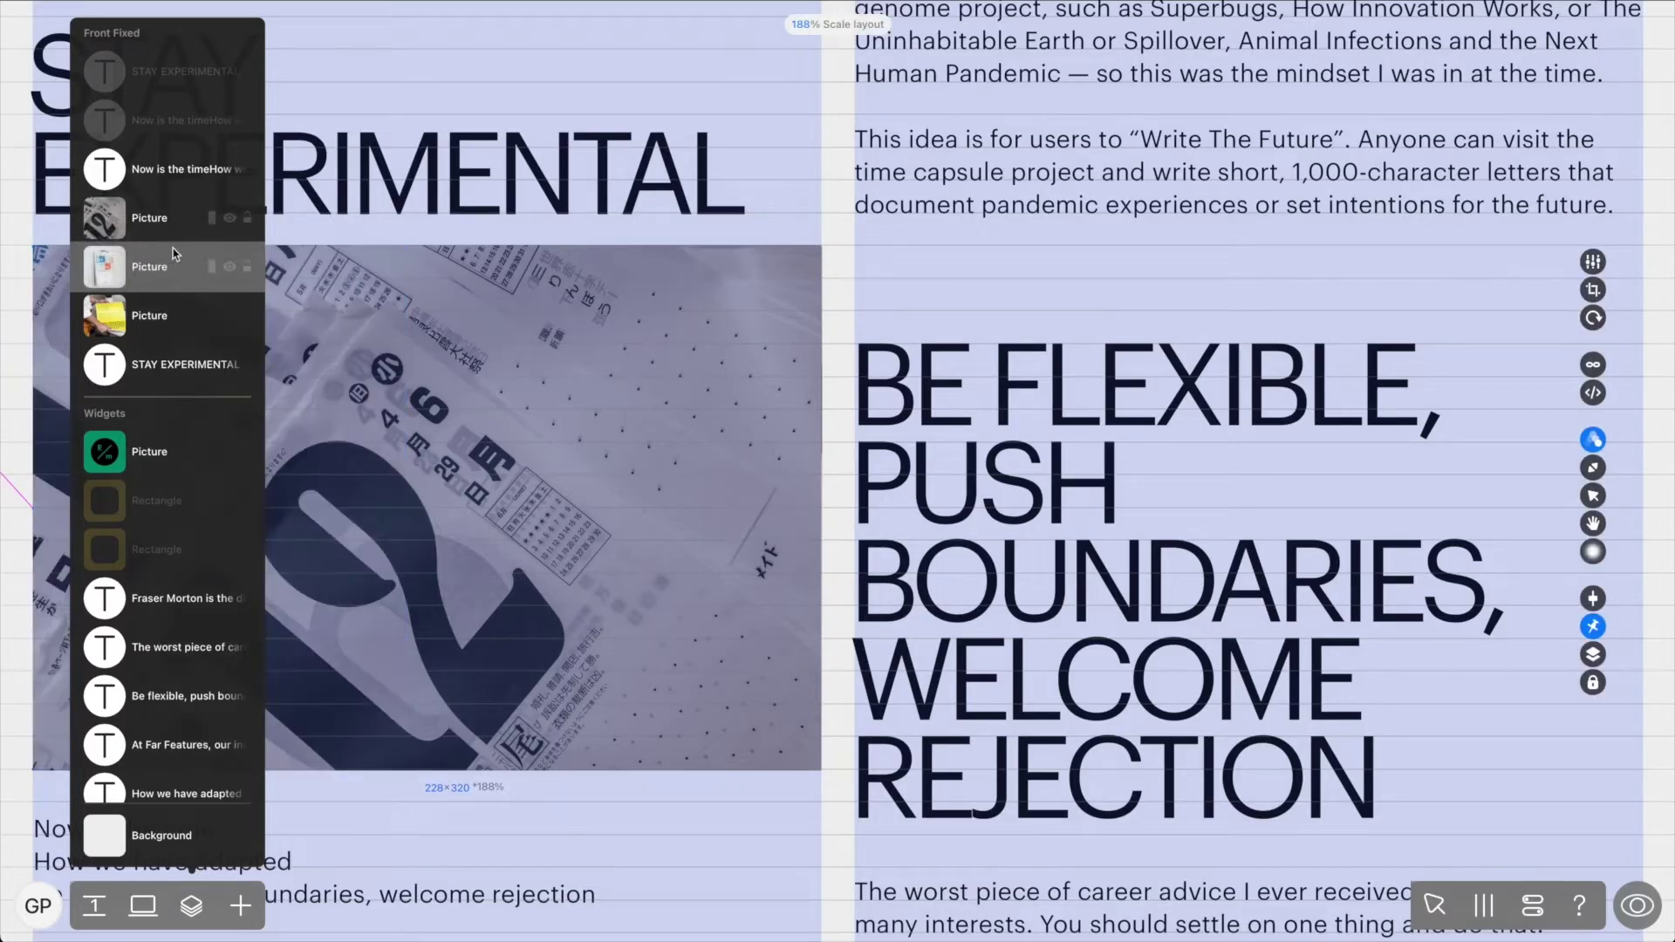
click(229, 267)
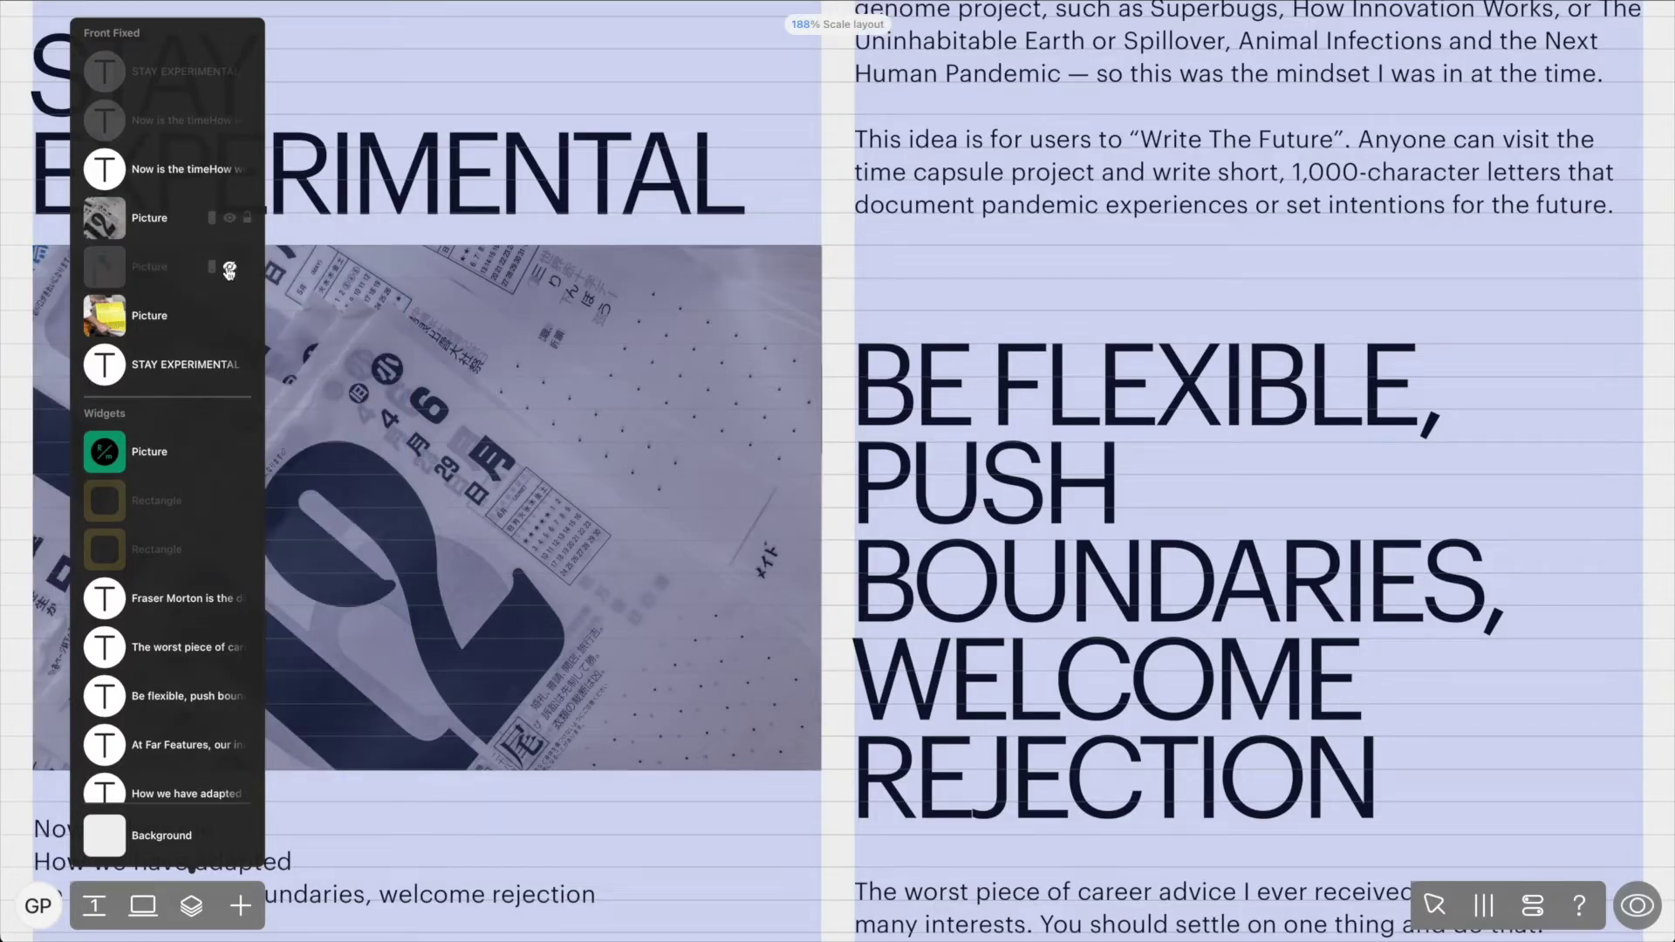
click(228, 316)
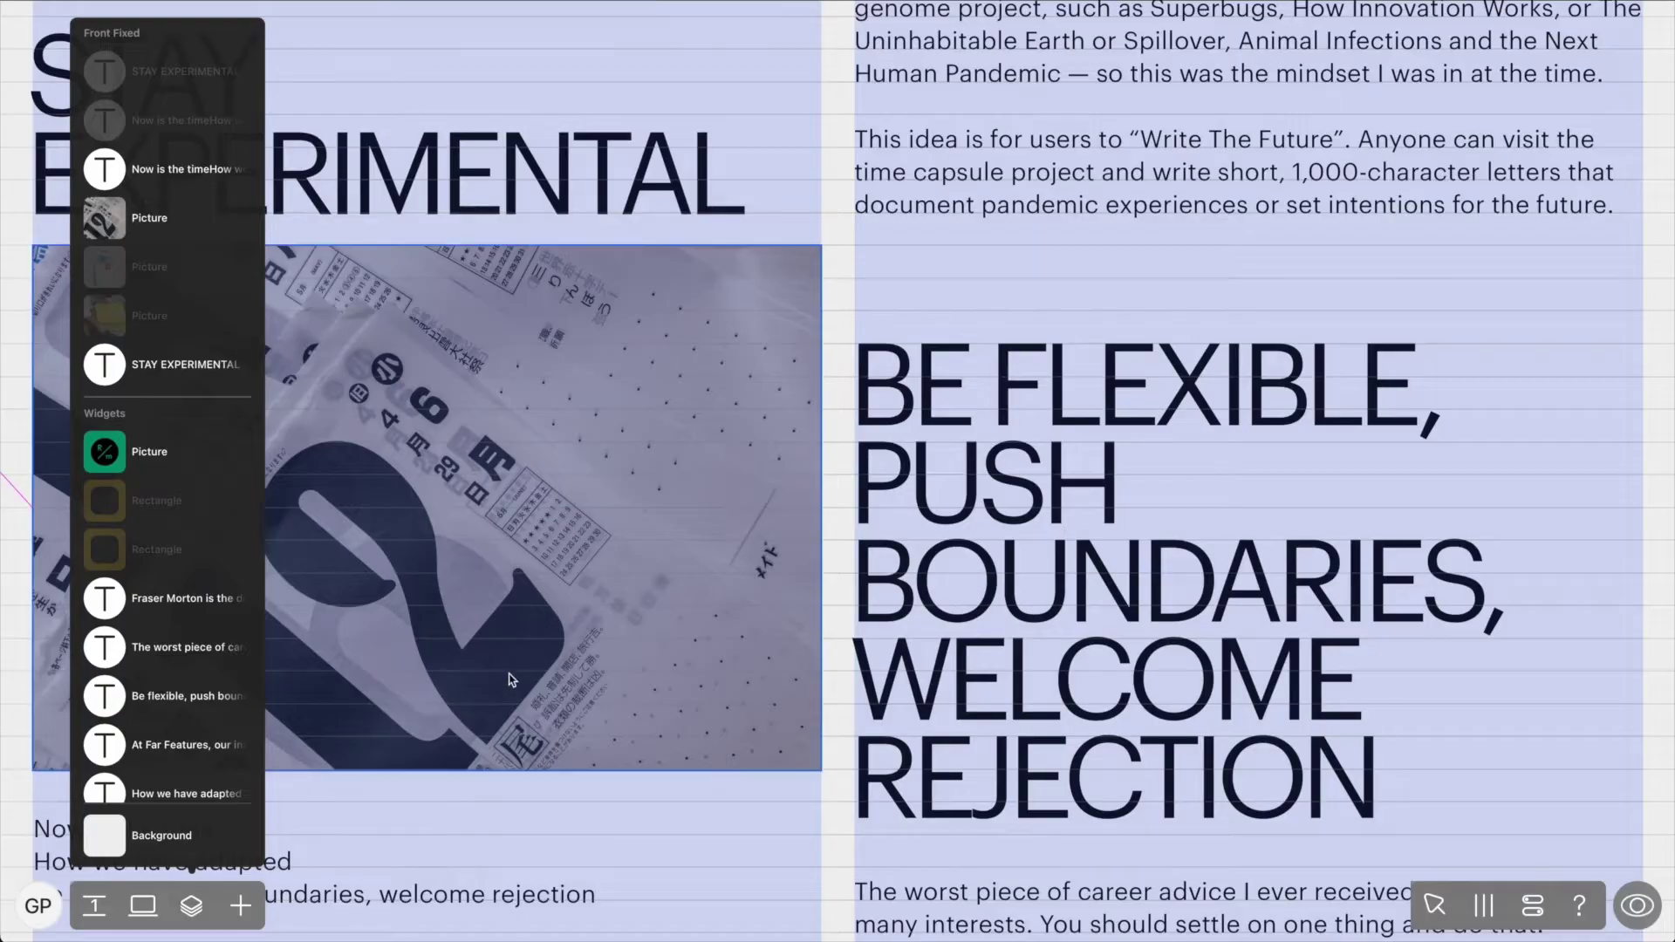
Preview the Stay Experimental page from its start to examine when the calendar sheets picture shows and disappears, and return to editing.
scroll(1101, 465, up, 10)
scroll(1101, 465, up, 5)
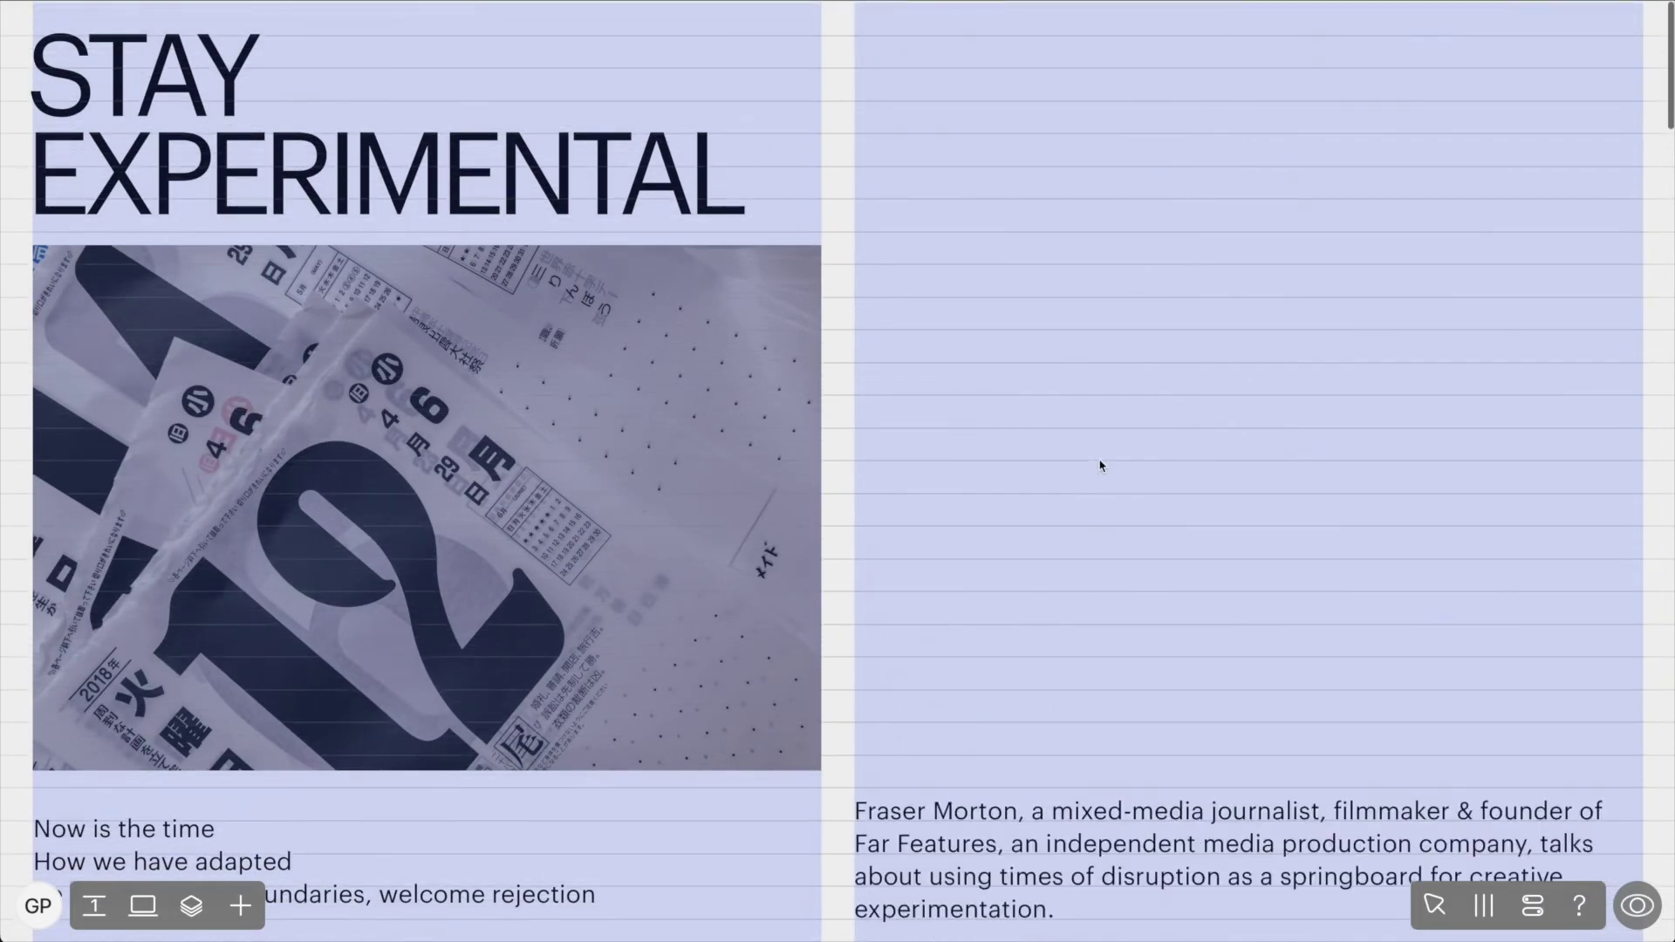
click(1637, 903)
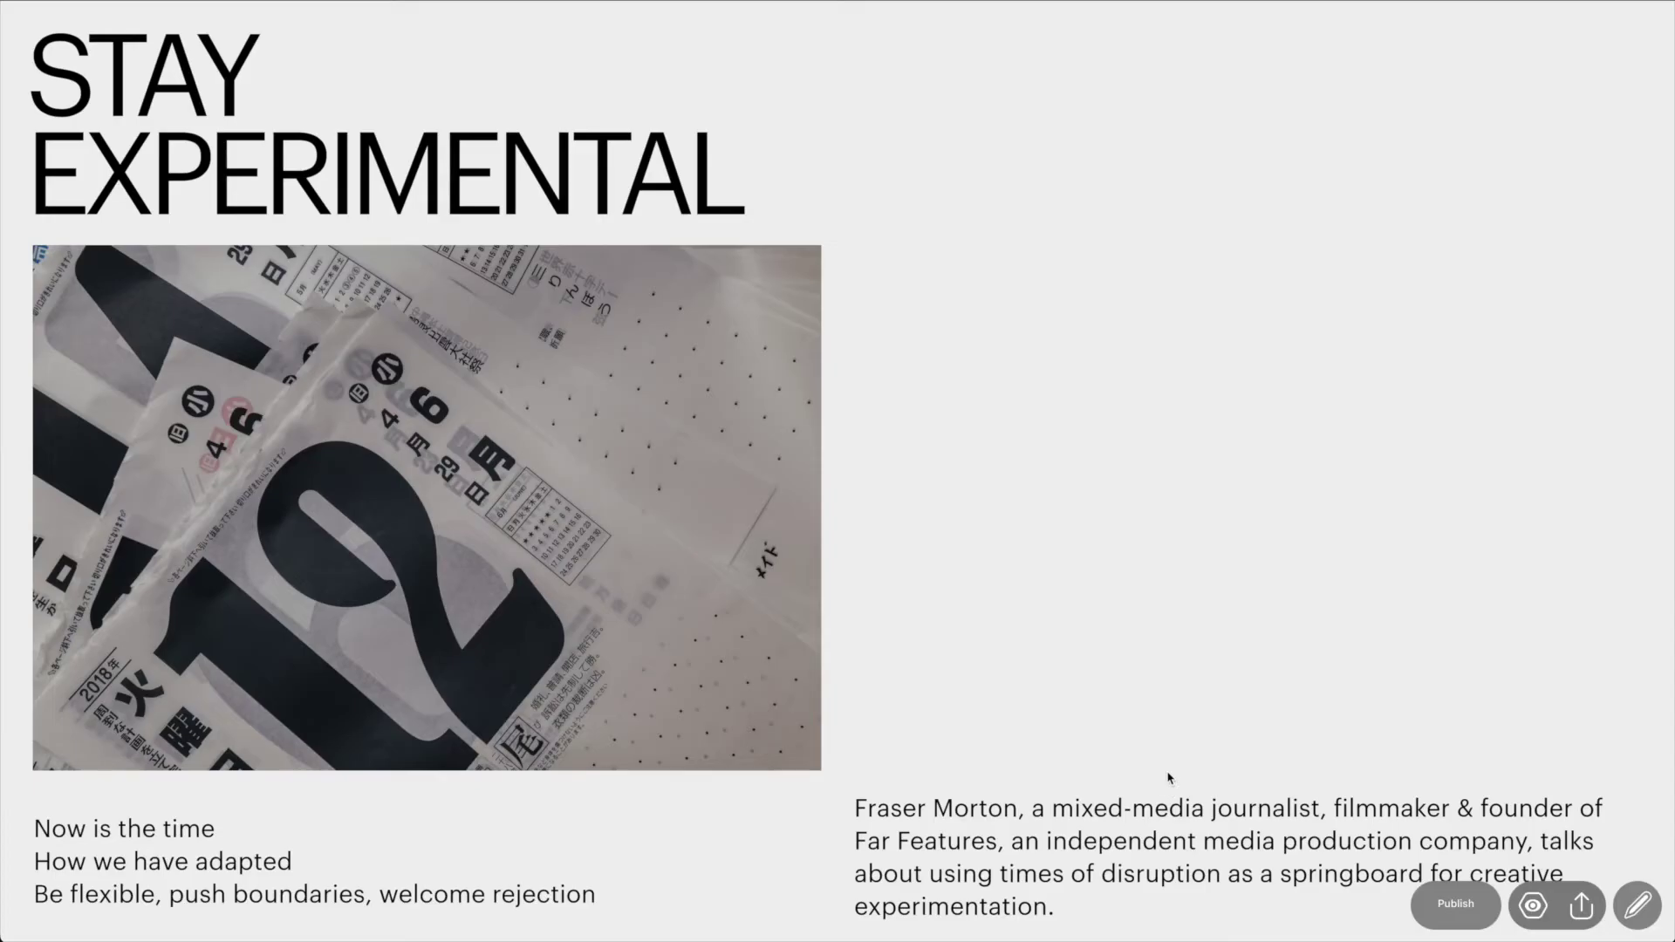
scroll(1163, 642, down, 6)
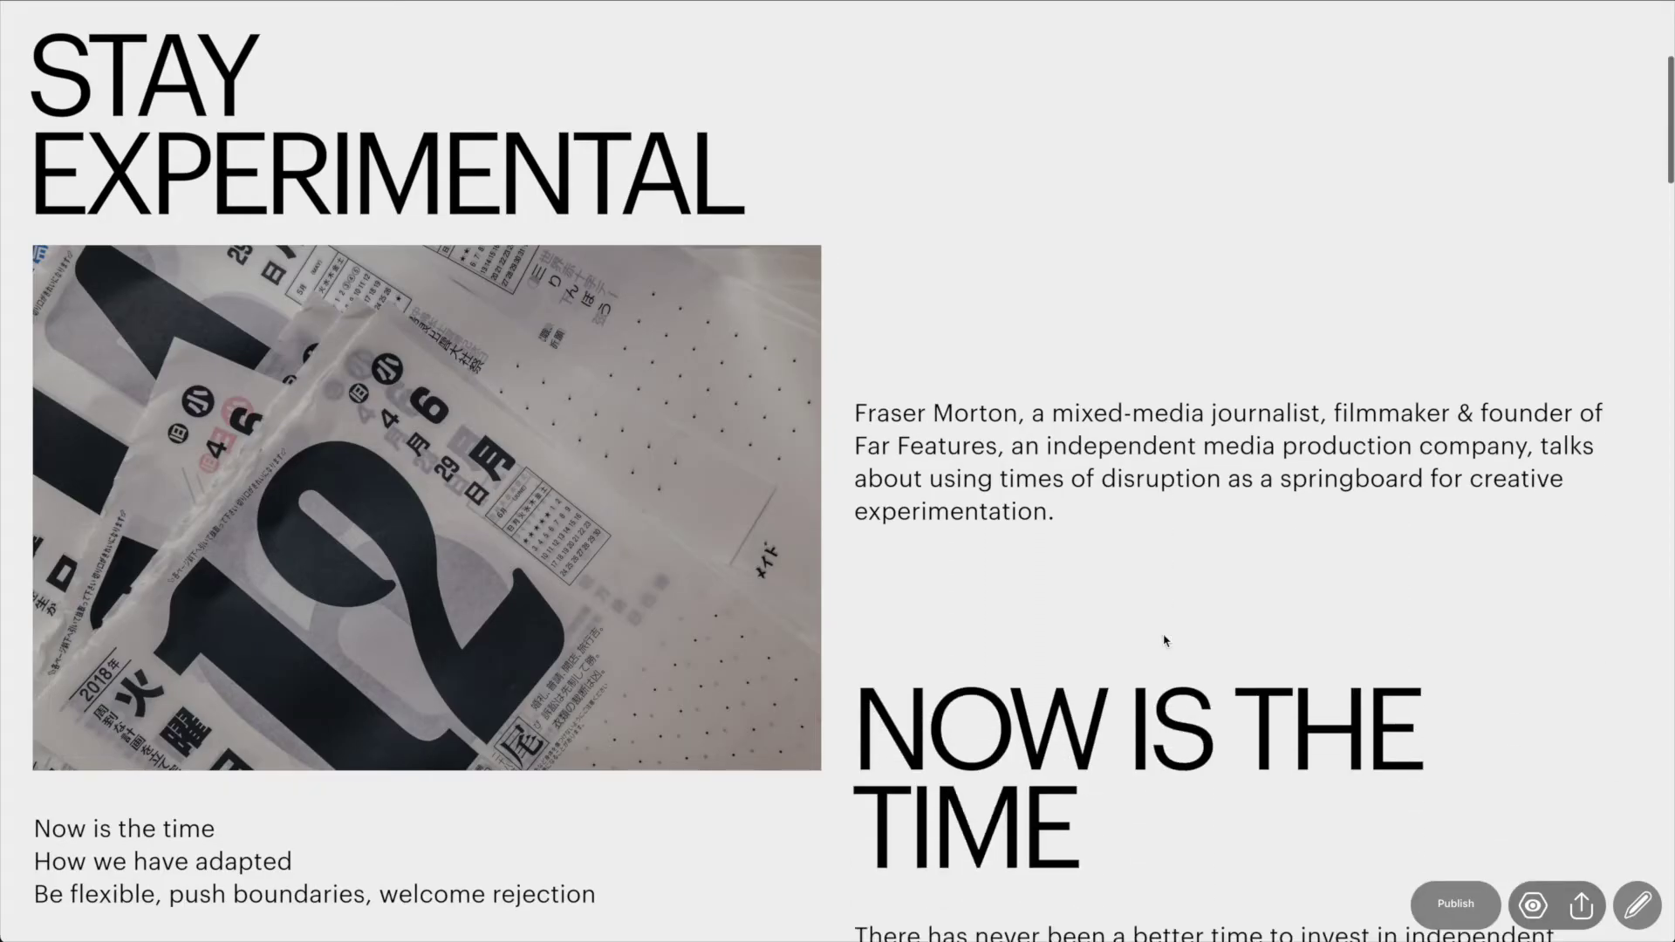
scroll(1163, 641, down, 3)
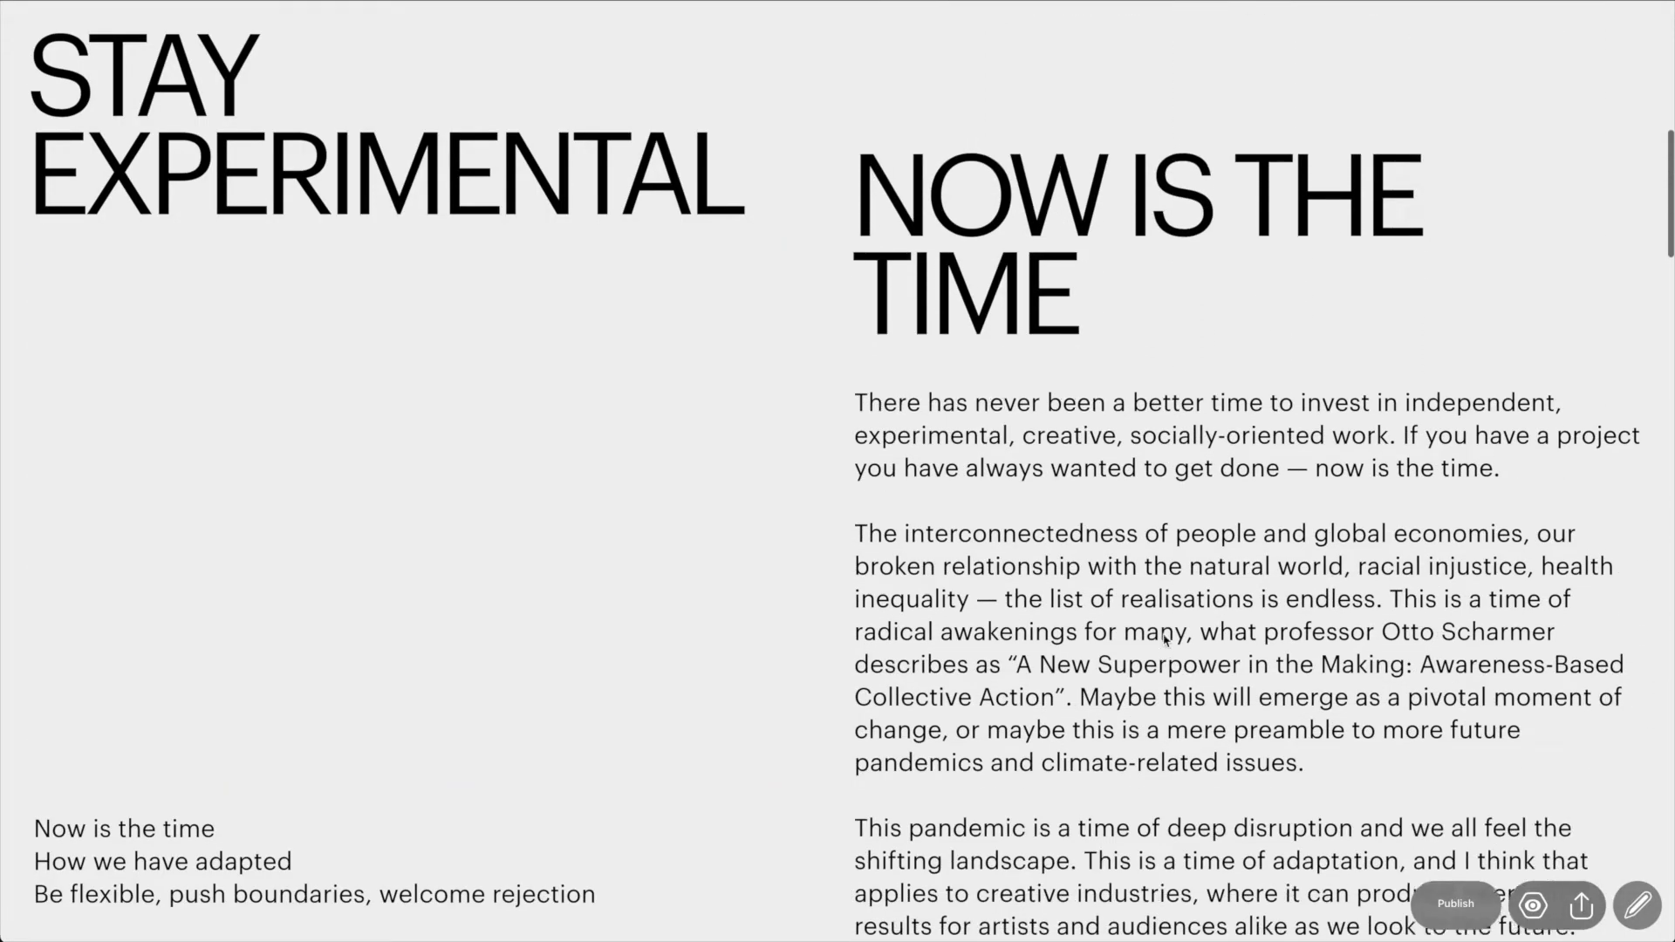
scroll(1164, 641, up, 3)
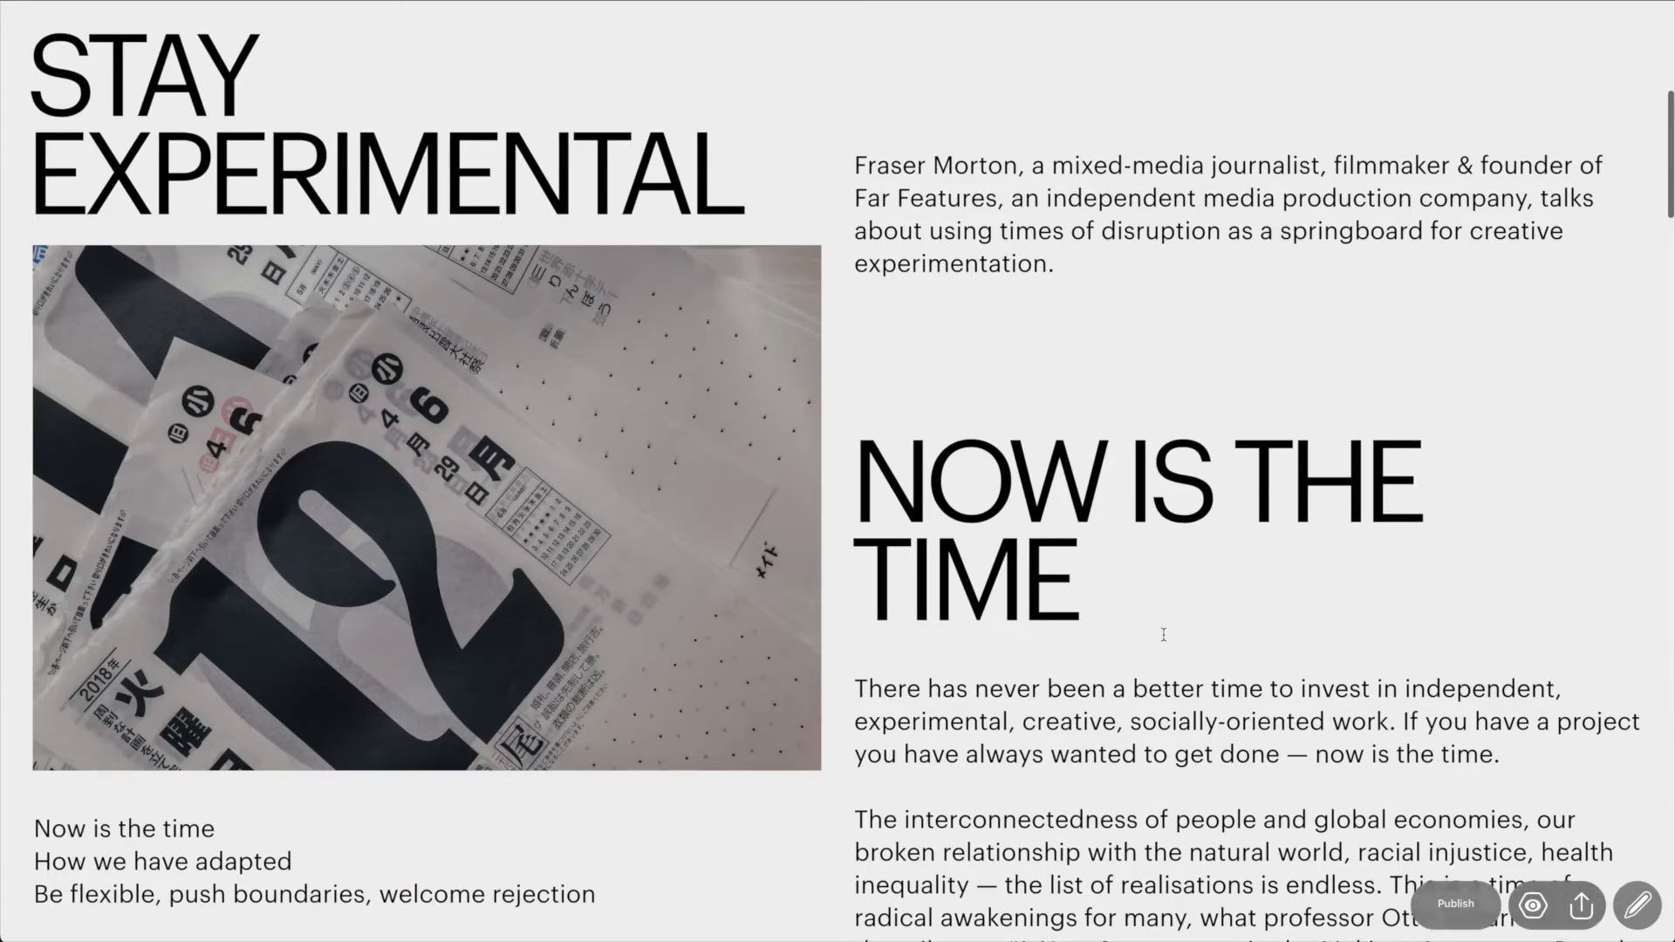
scroll(1163, 633, down, 3)
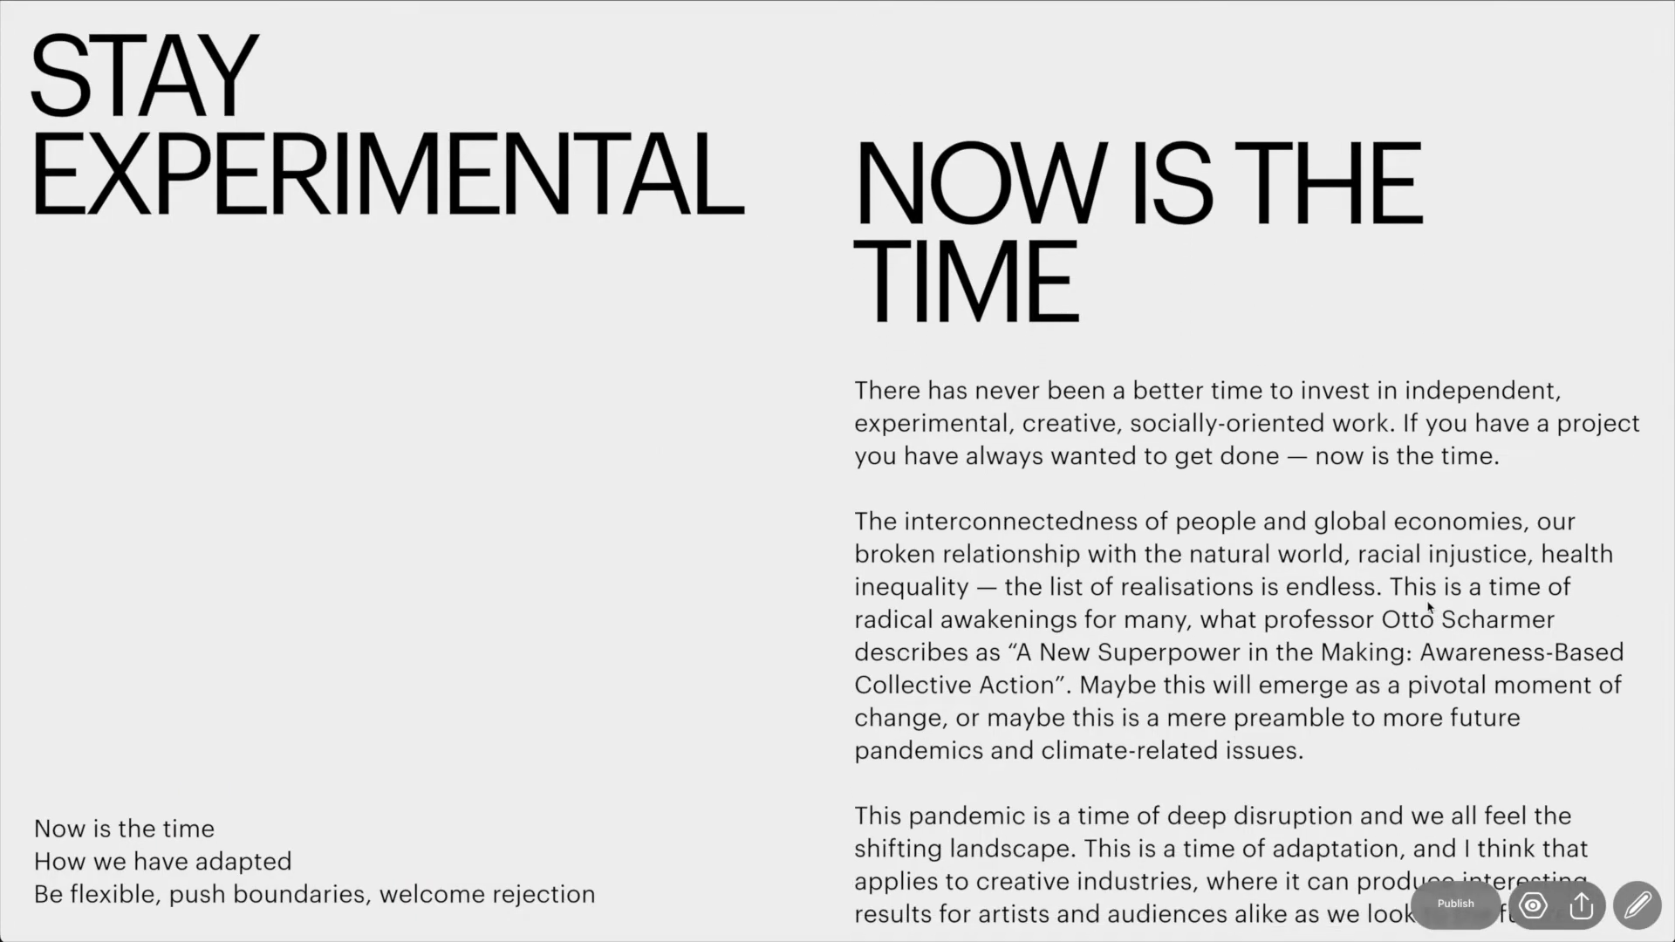
scroll(1377, 597, up, 3)
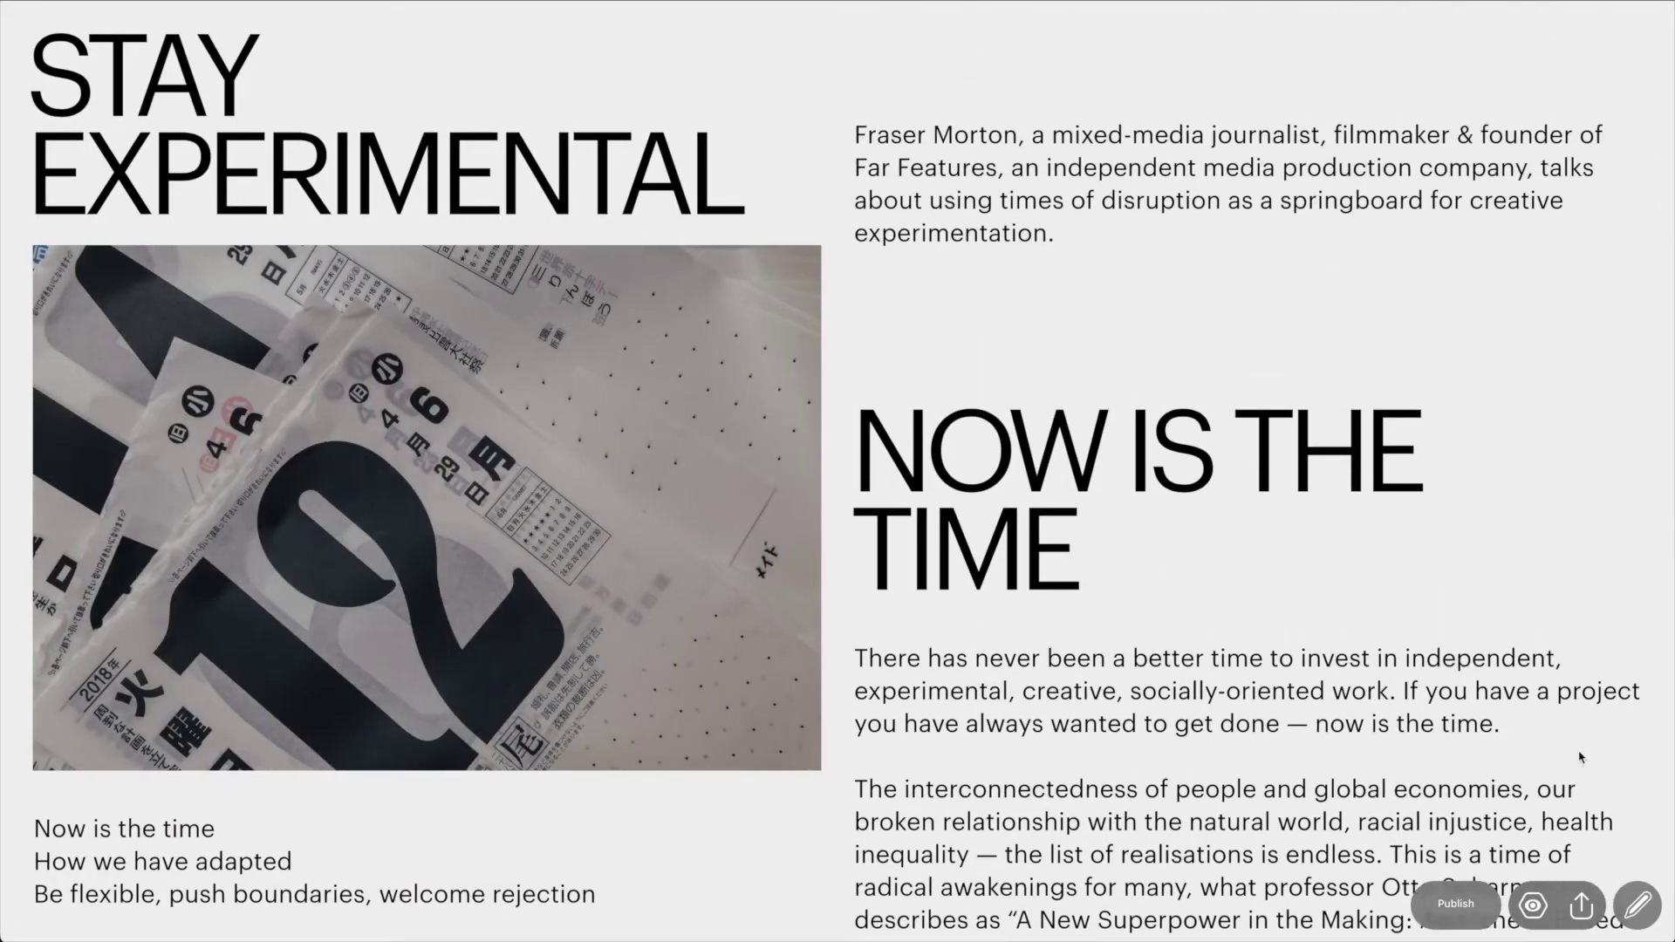
click(1638, 907)
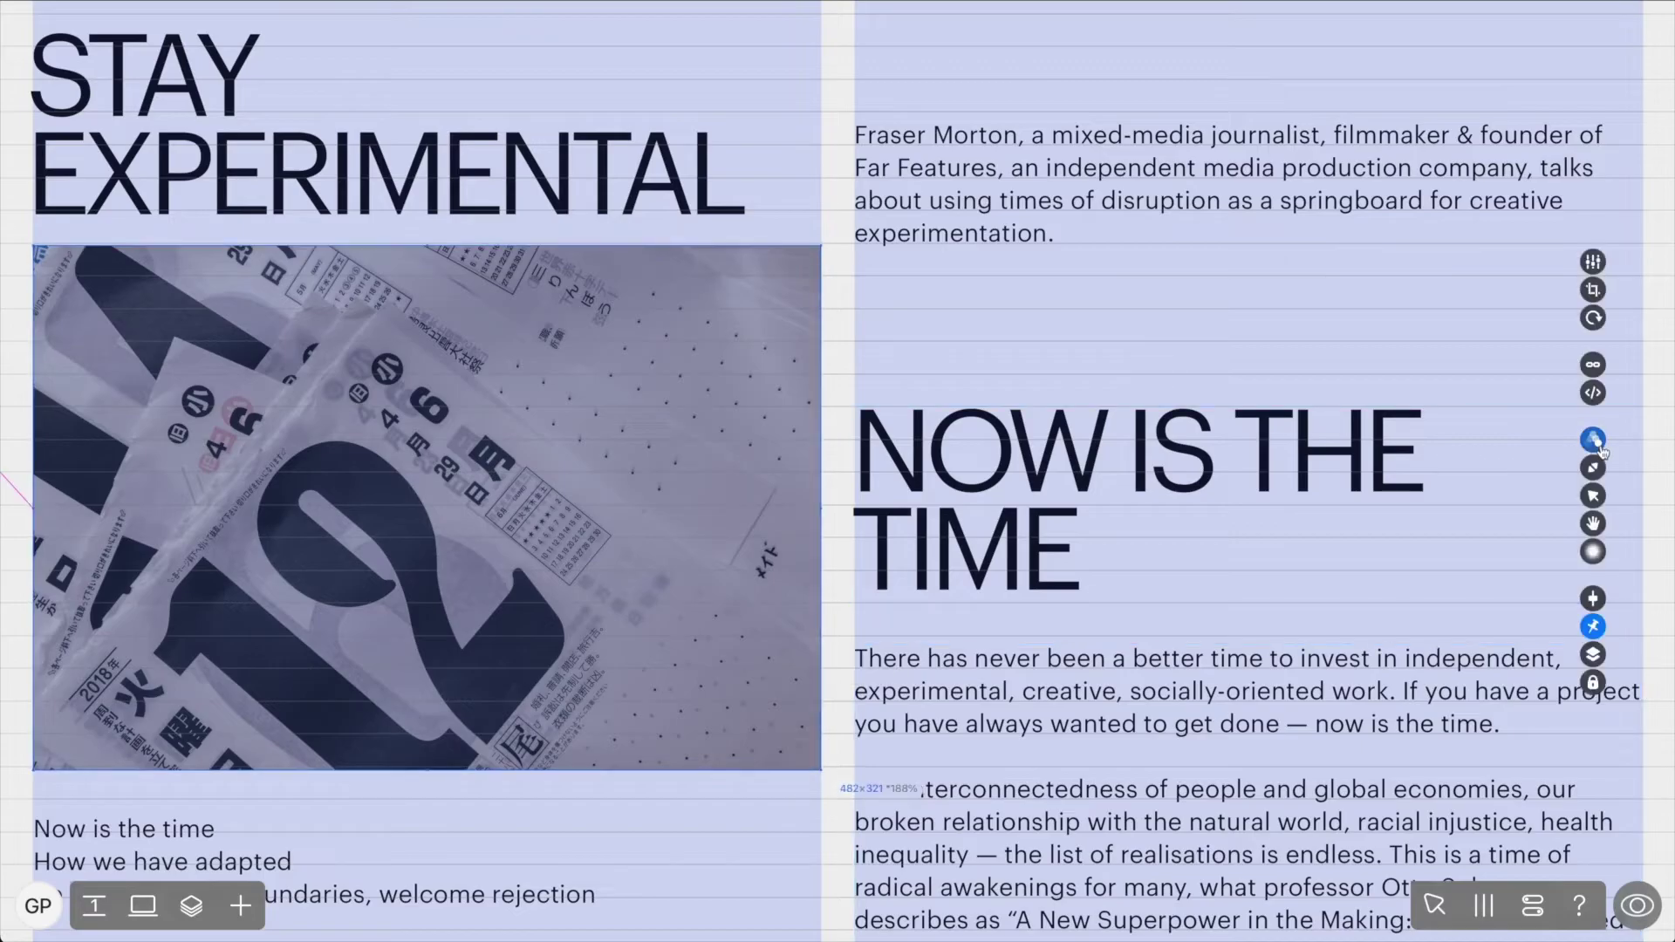
Add a scroll-triggered Opacity animation to the calendar sheets picture.
click(1595, 443)
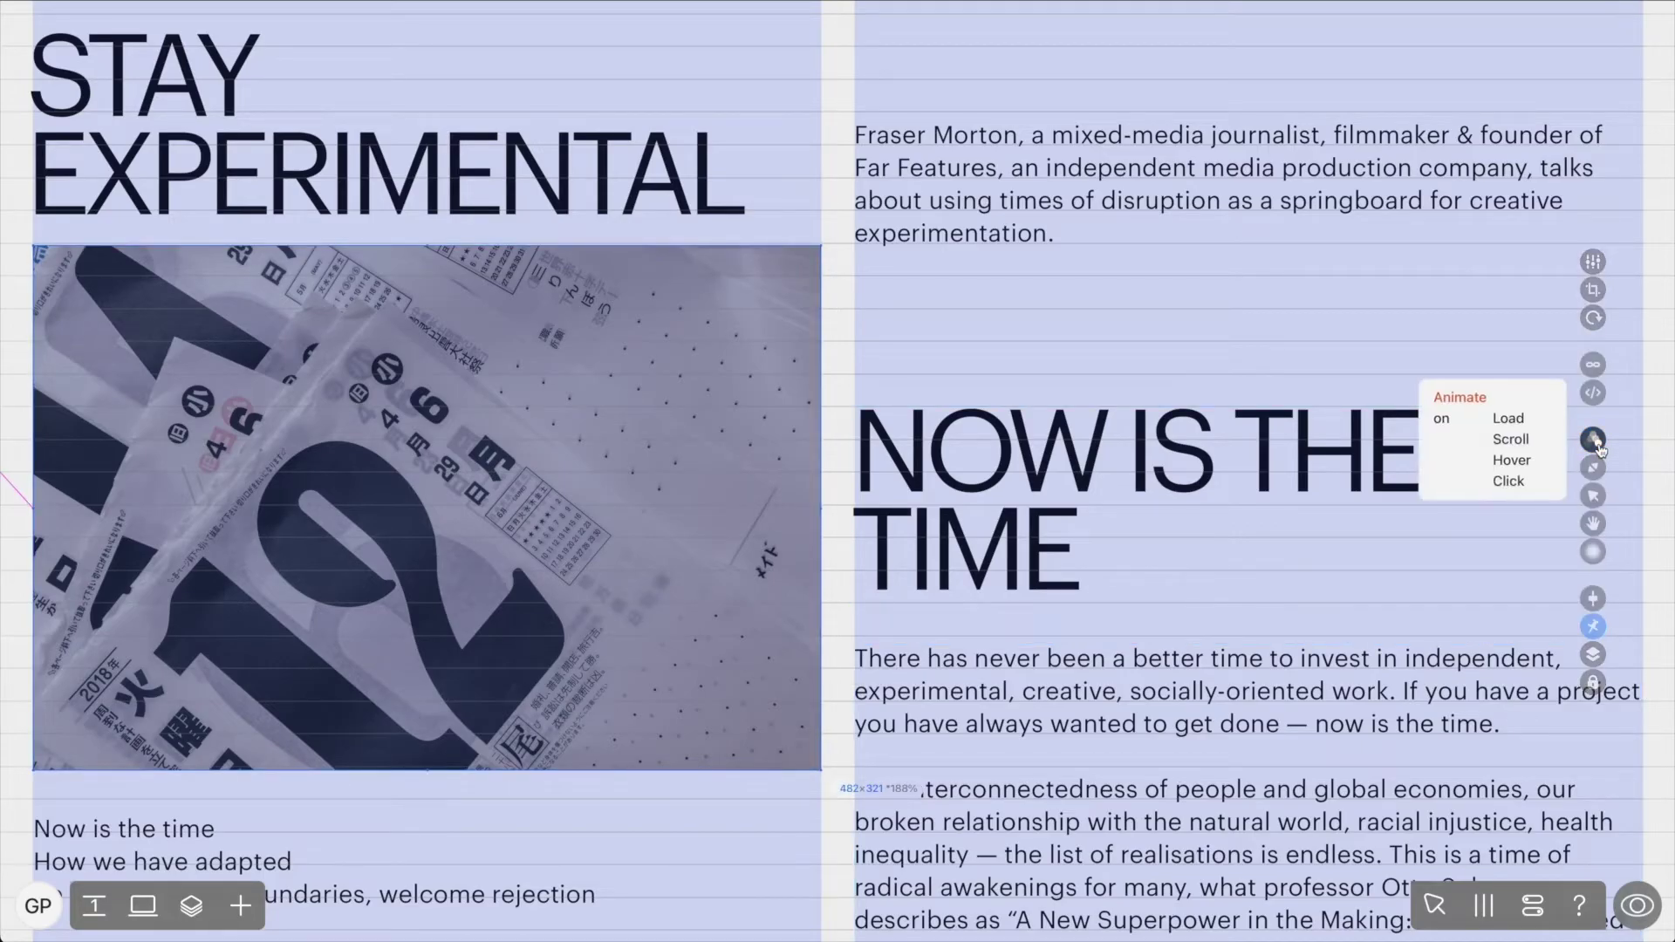
click(1519, 440)
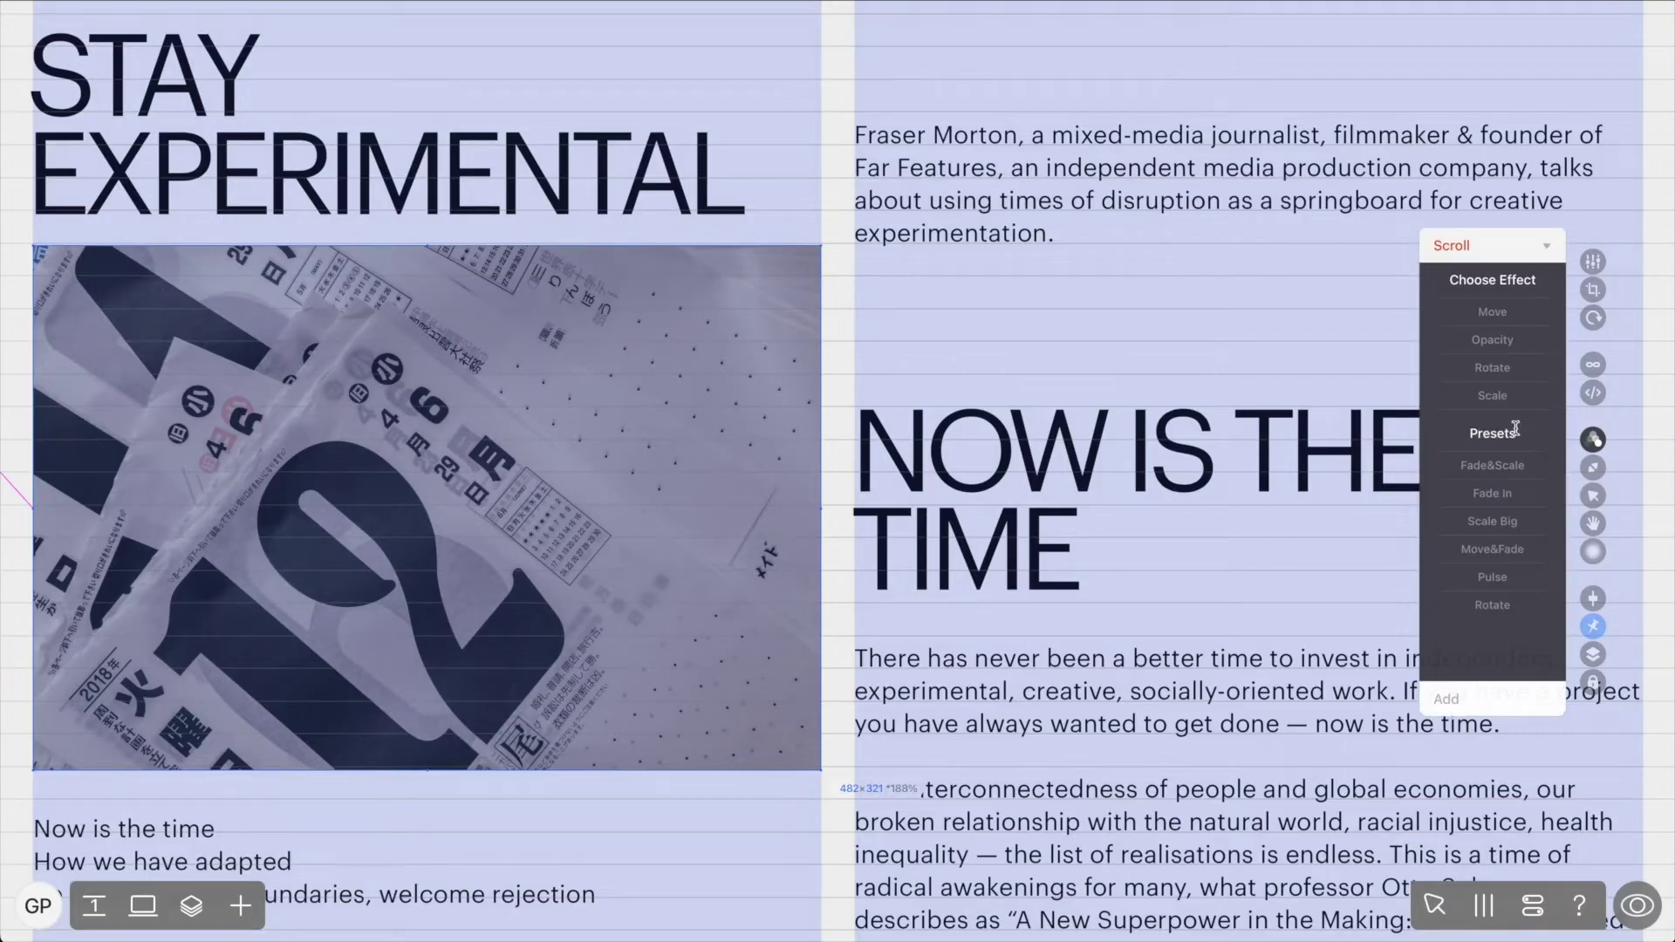
click(1492, 341)
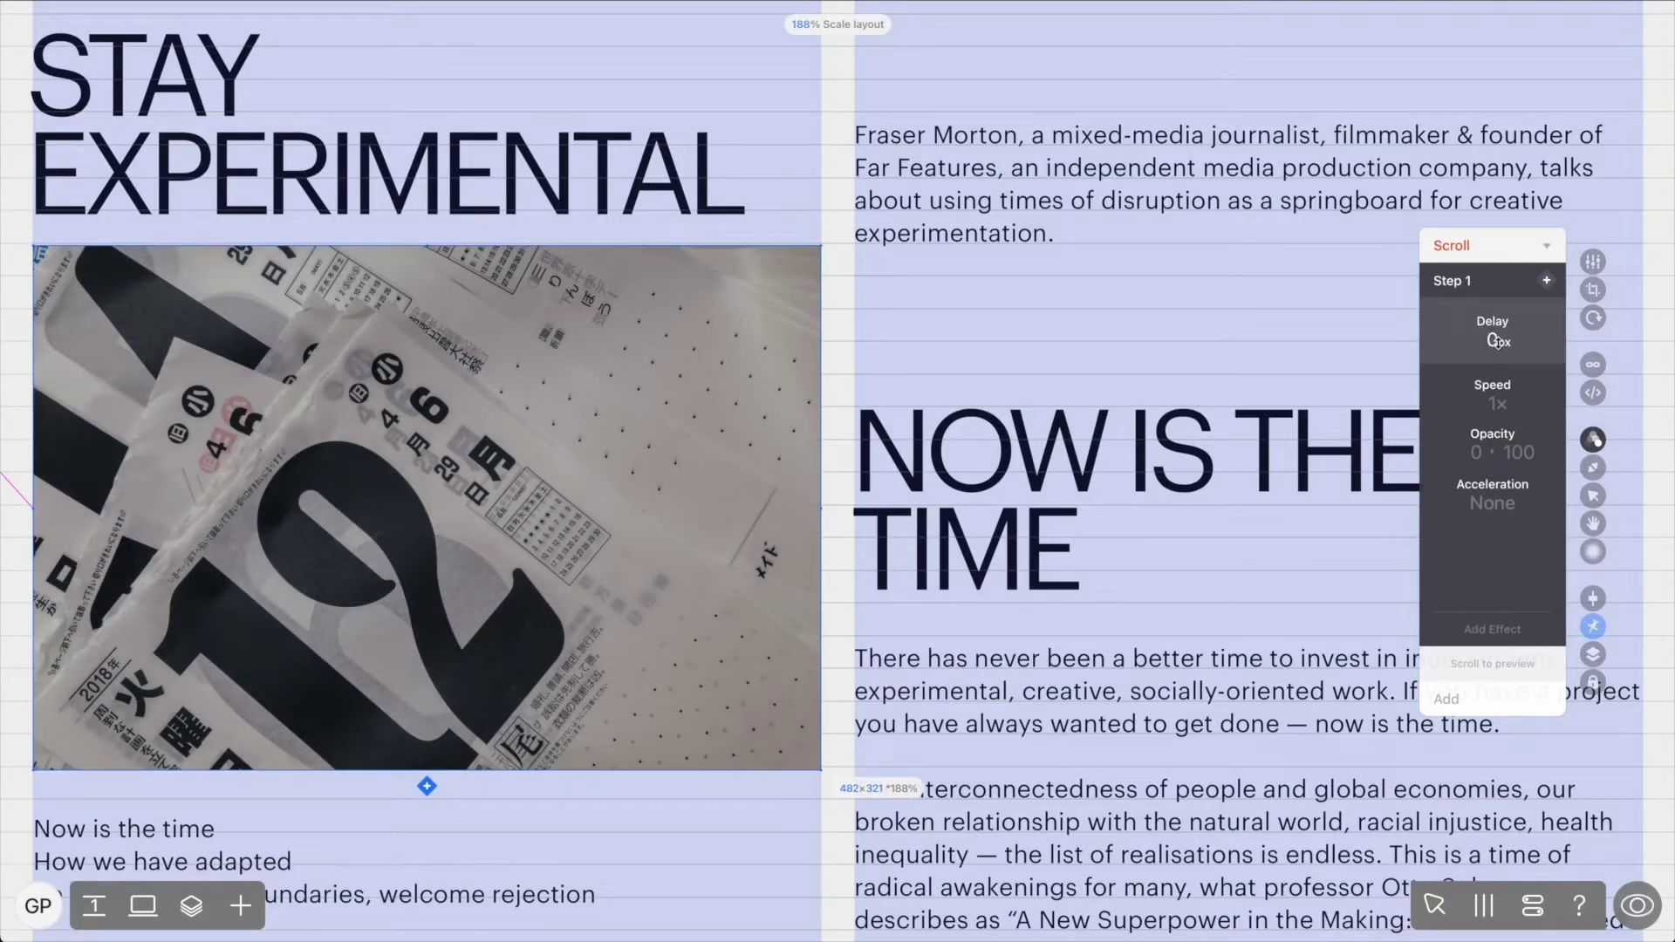
mouse_move(1490, 336)
mouse_down()
mouse_move(1488, 259)
mouse_move(1493, 340)
mouse_up()
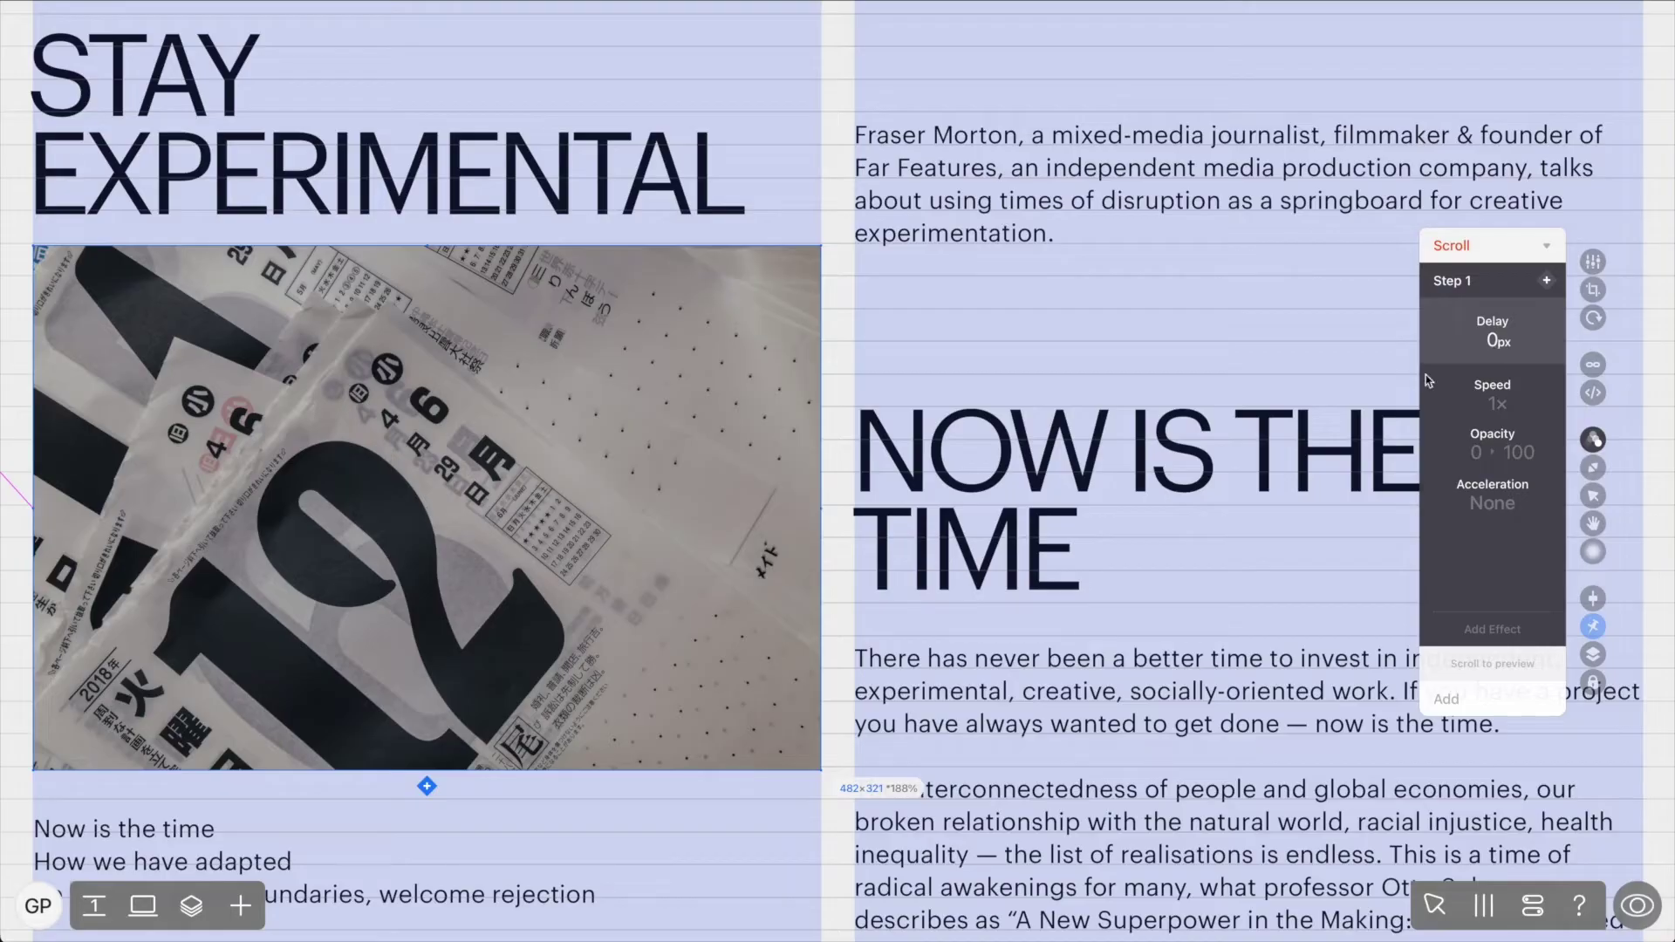
Insert a rectangle as a scroll measure and size it to about 141×660 px, ending just above the Now Is the Time heading.
click(240, 905)
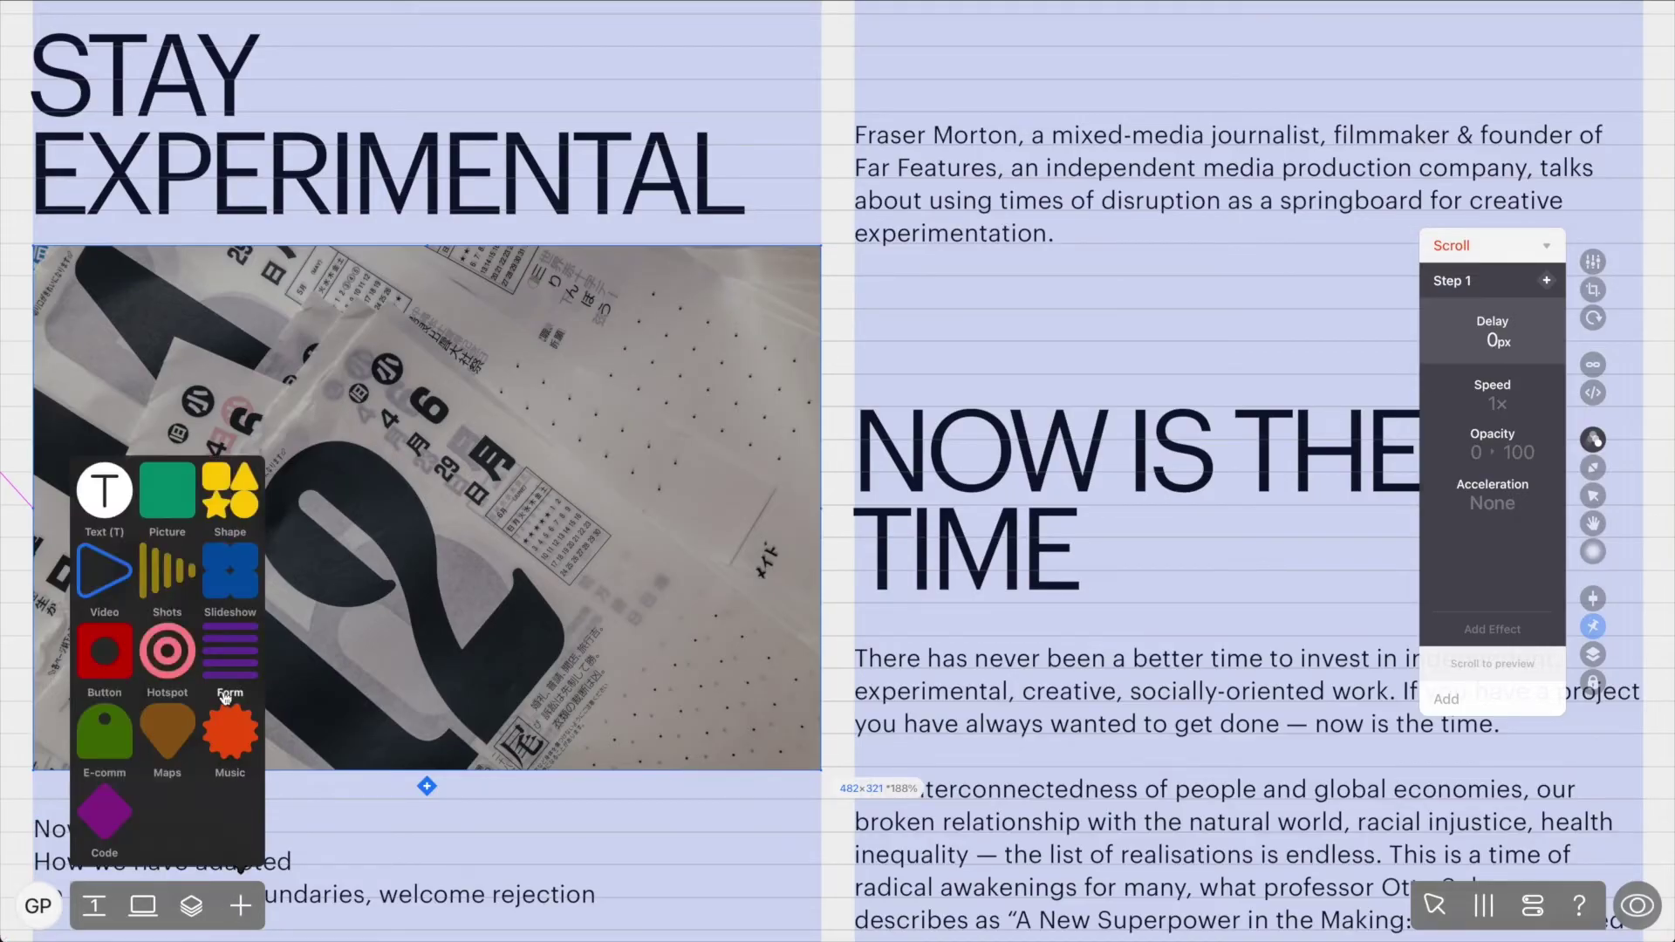
click(223, 505)
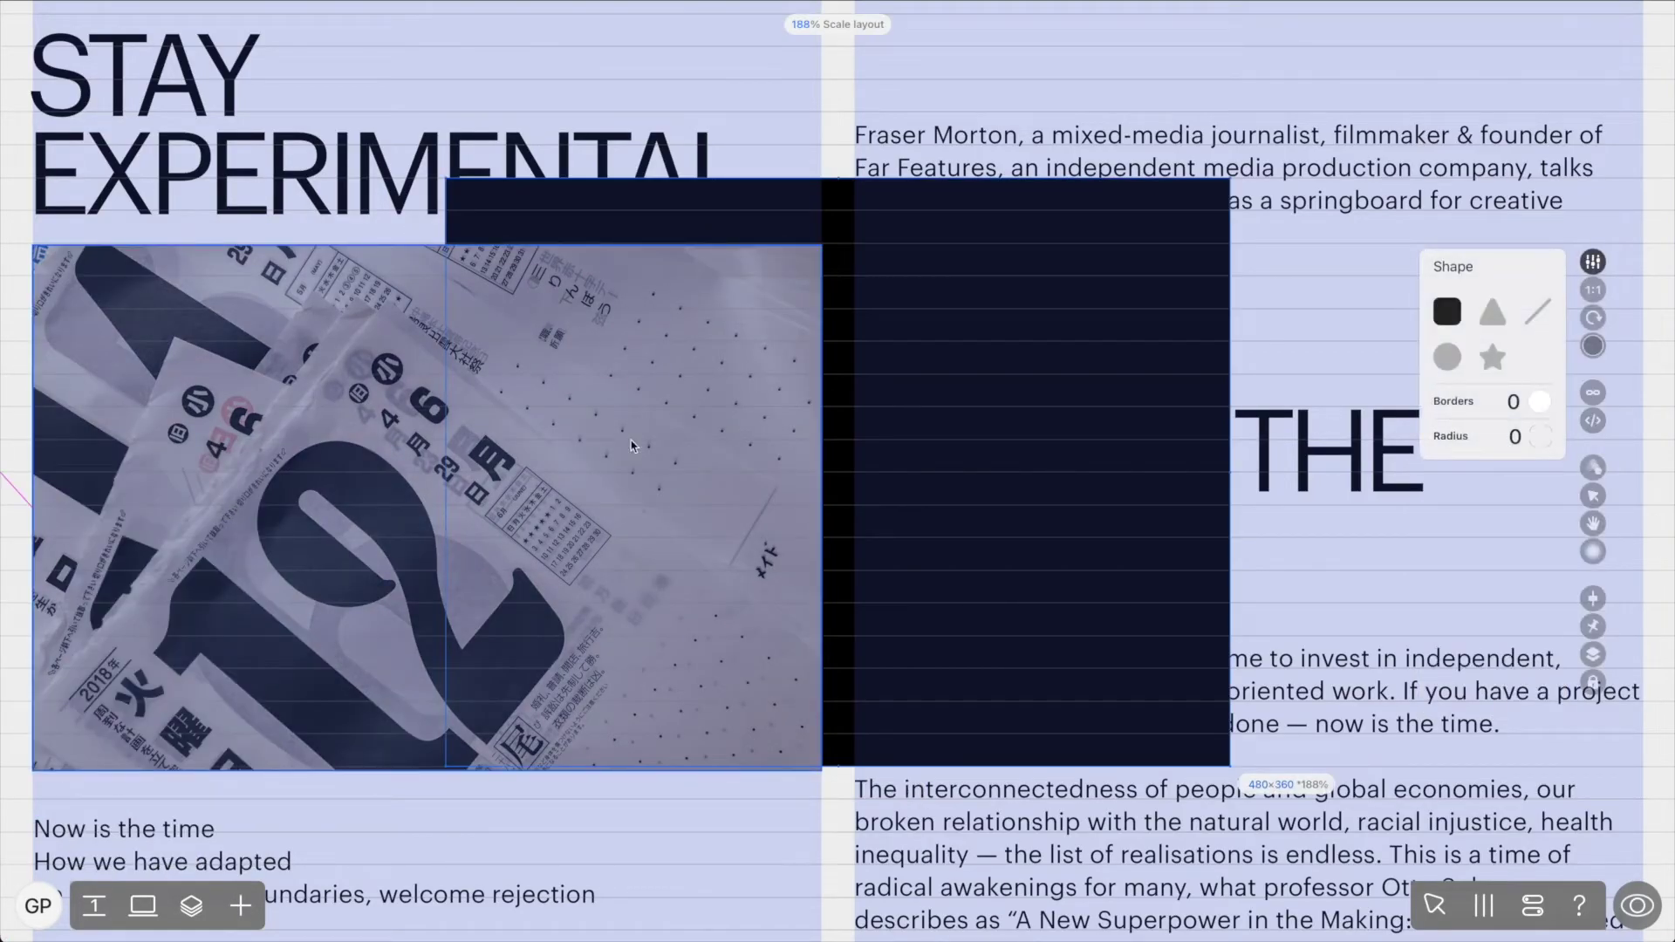
drag(447, 481, 1005, 482)
drag(1062, 397, 1065, 187)
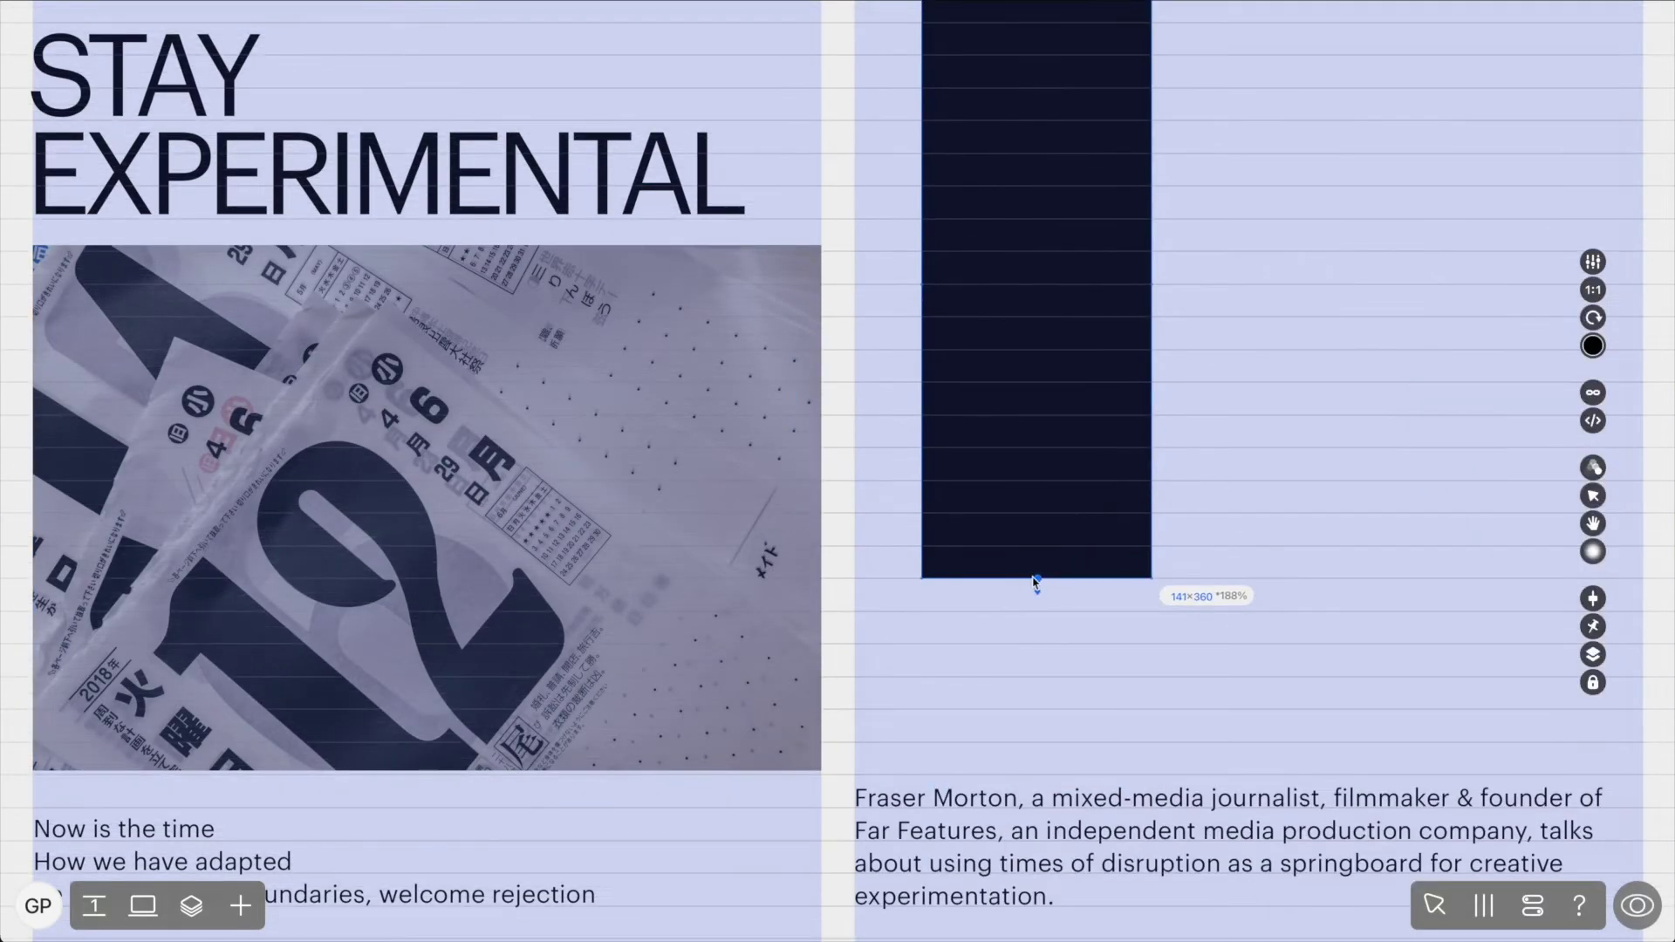
drag(1037, 578, 1037, 783)
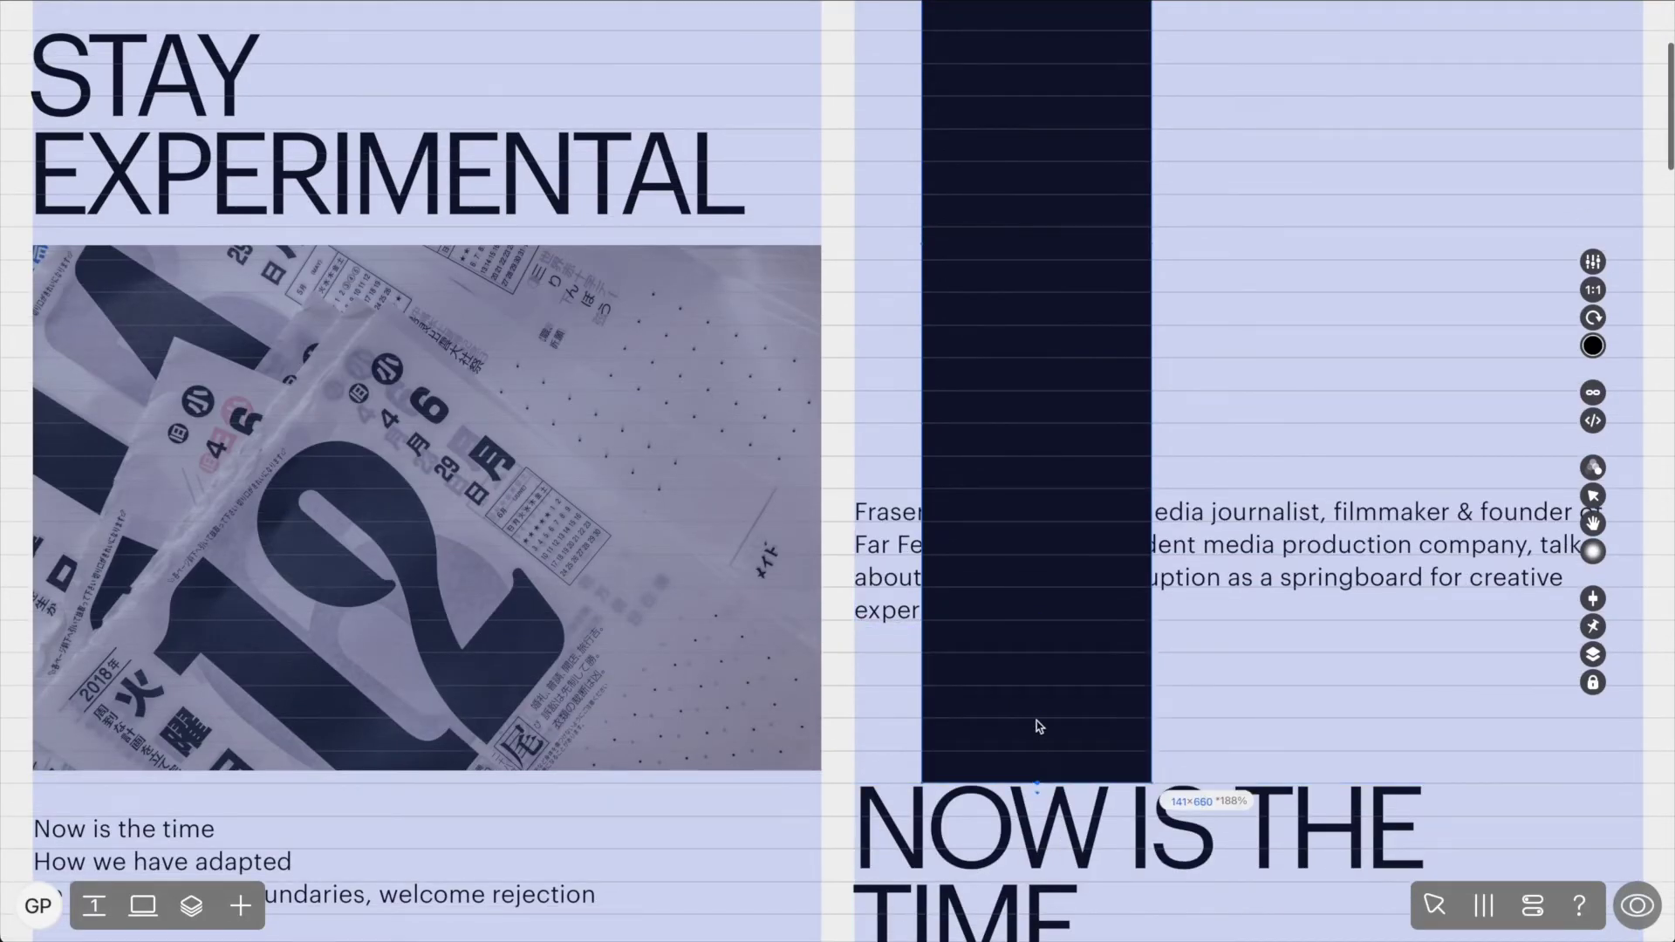
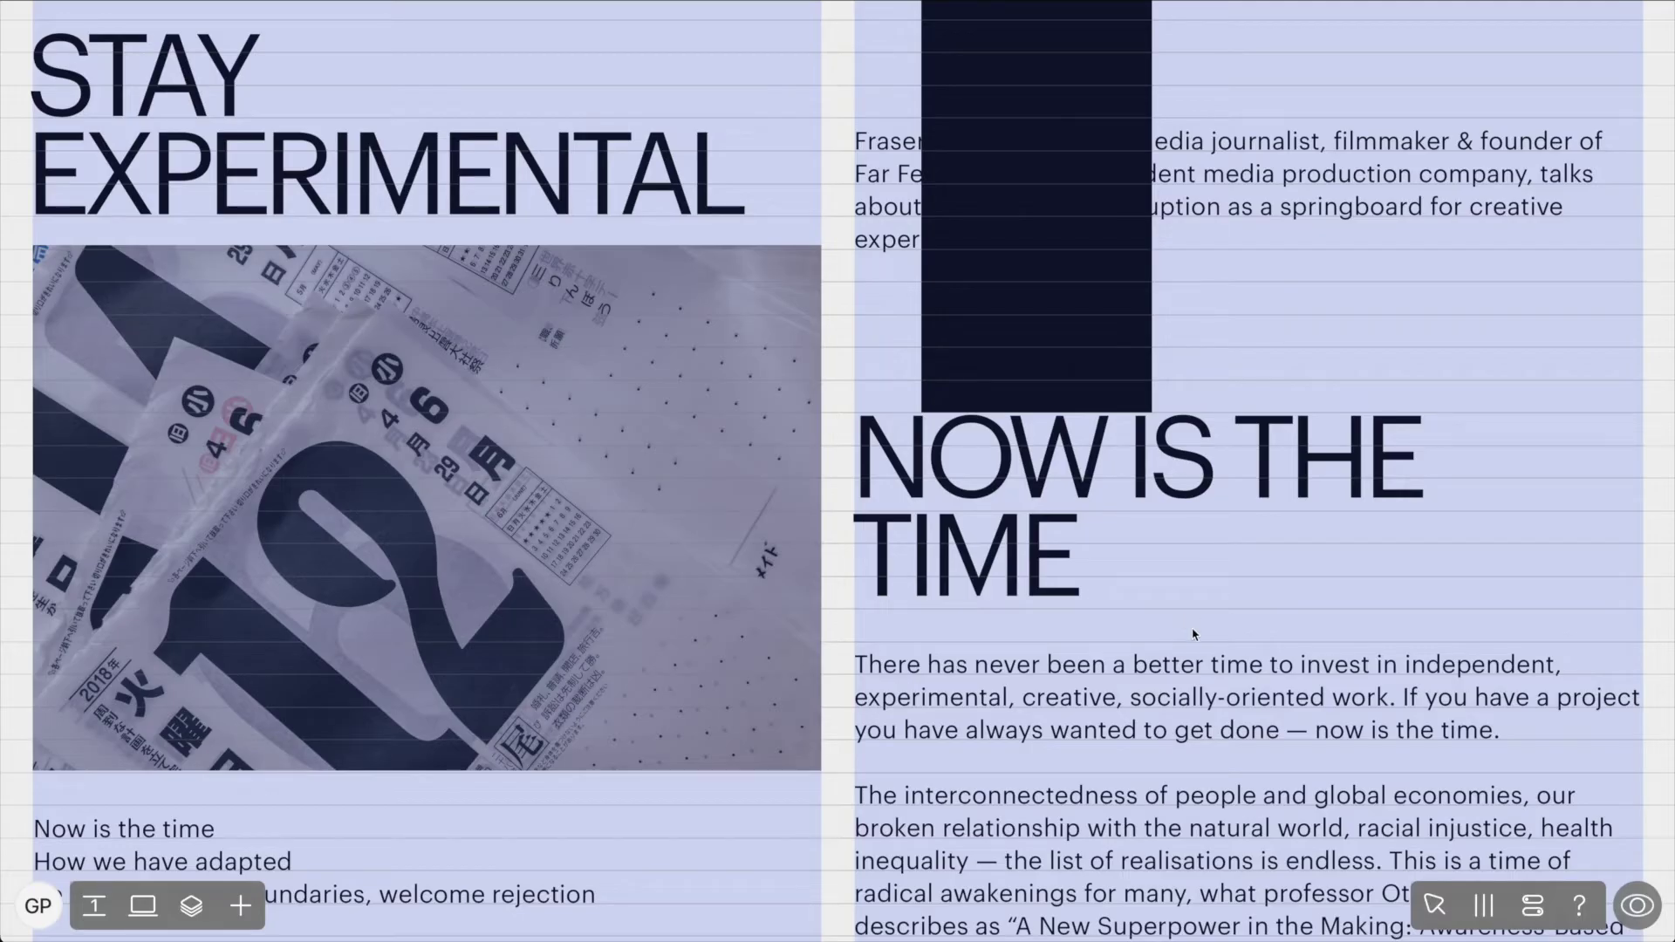
Set the delay of the calendar sheets picture's scroll animation to 495 px.
click(1095, 384)
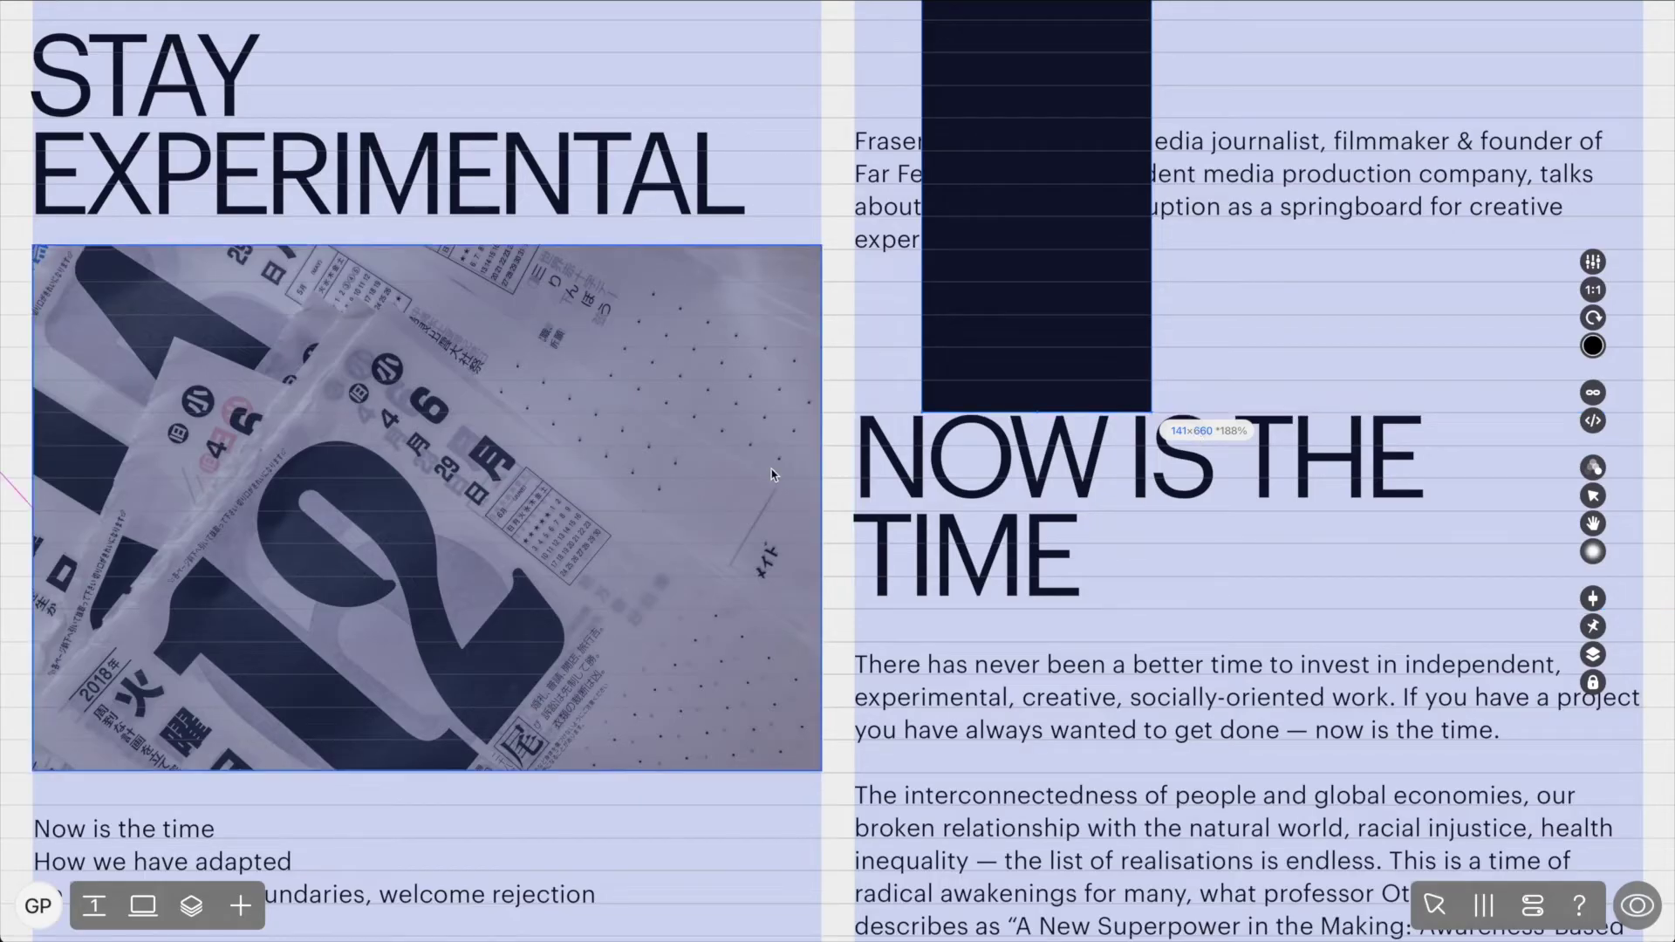
click(1591, 442)
click(1591, 441)
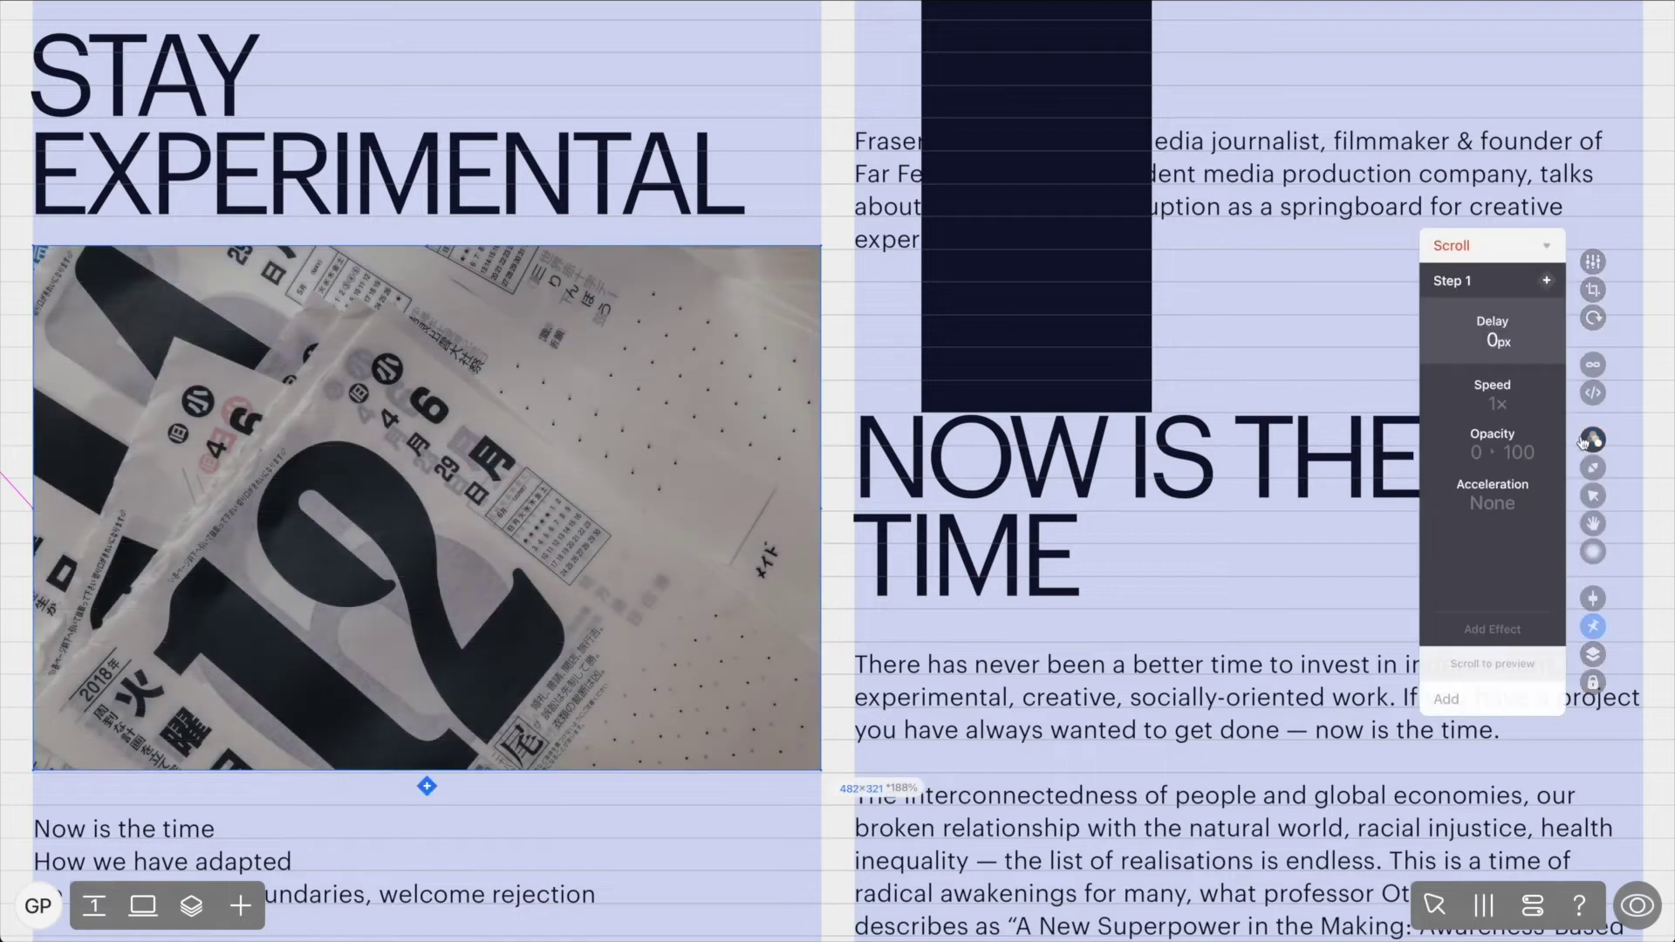
click(1492, 341)
text(495)
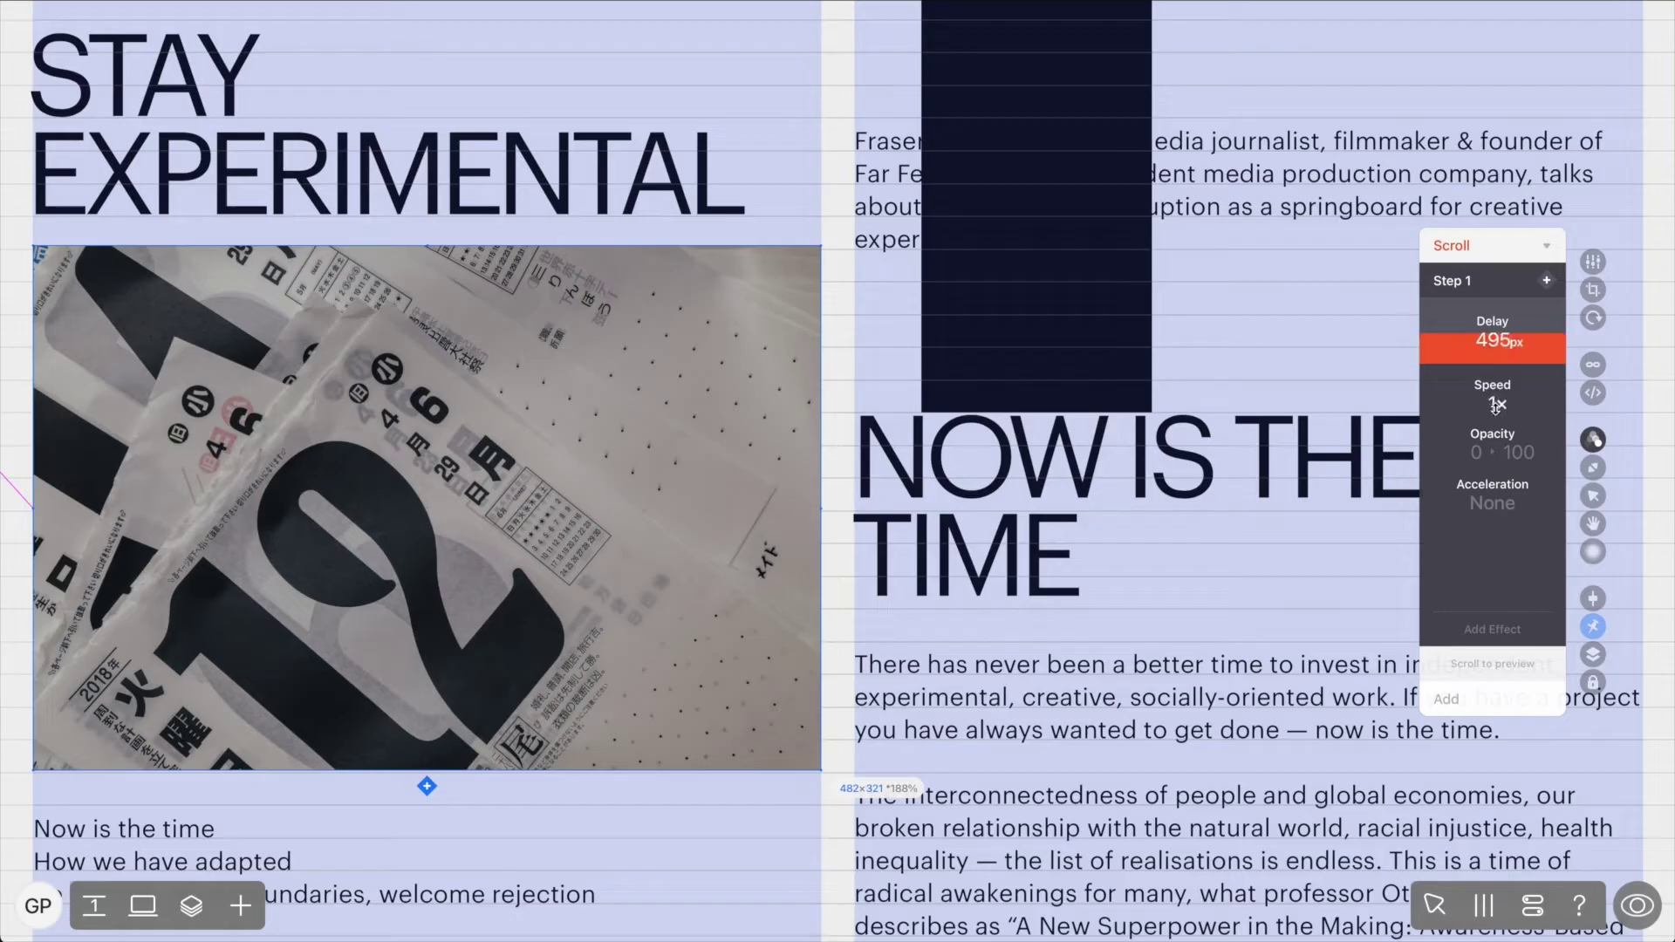
Set the calendar sheets picture's scroll opacity to go from 100 to 0.
mouse_move(1495, 405)
mouse_down()
mouse_move(1491, 302)
mouse_move(1492, 414)
mouse_up()
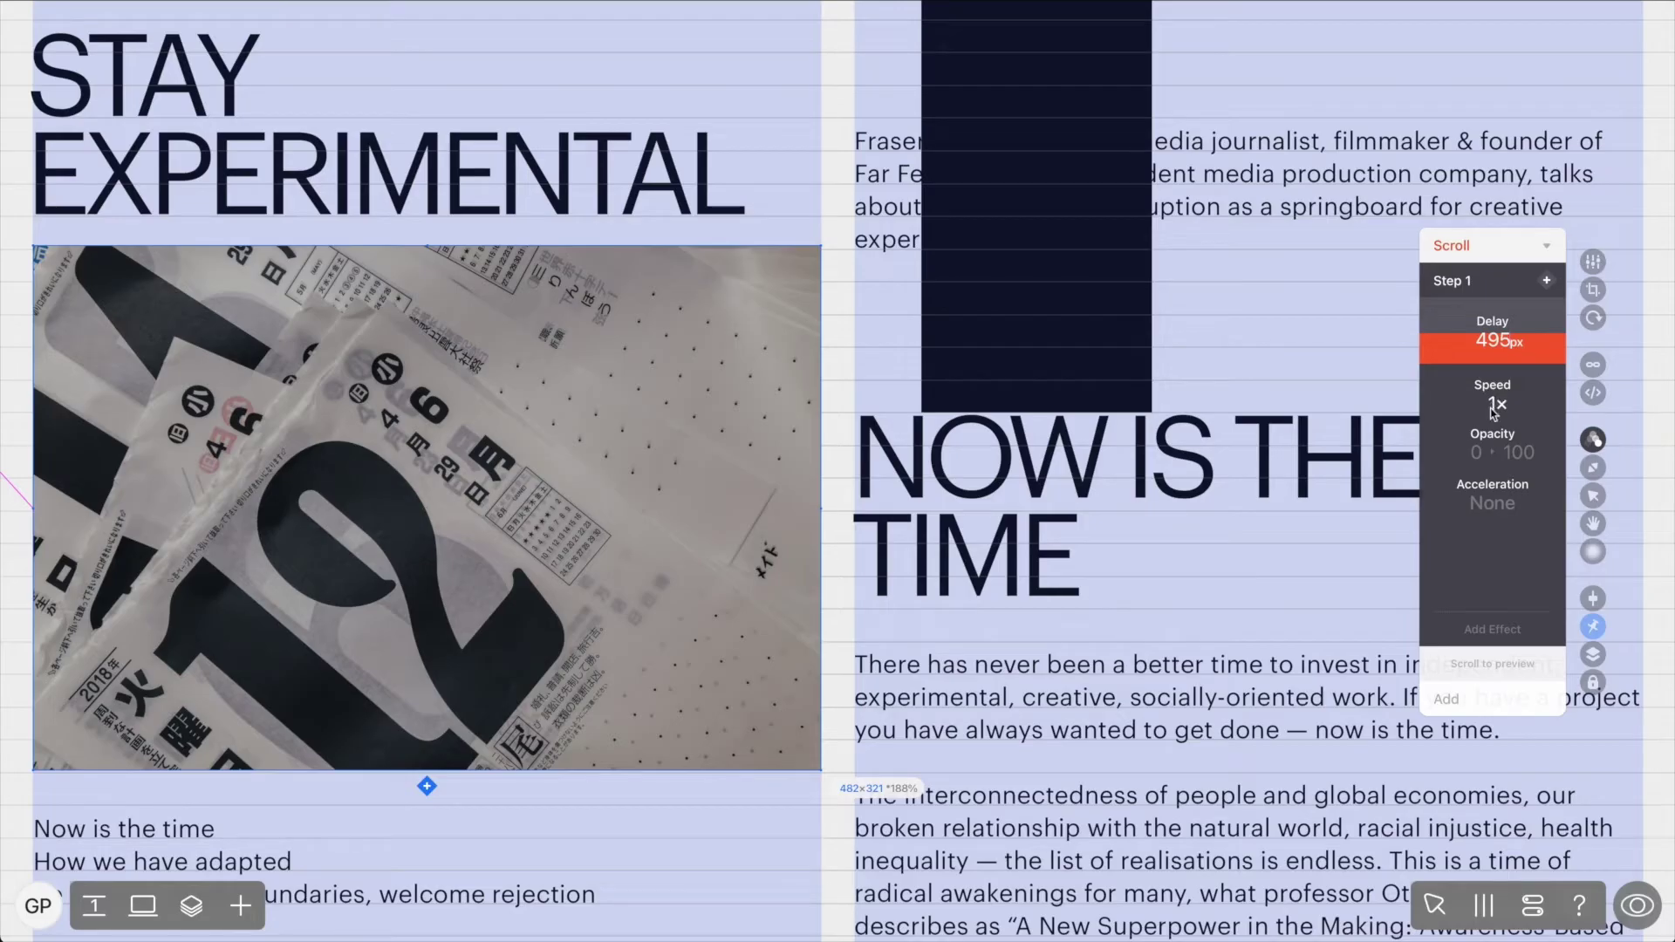
click(1477, 453)
text(100)
click(1518, 451)
text(0)
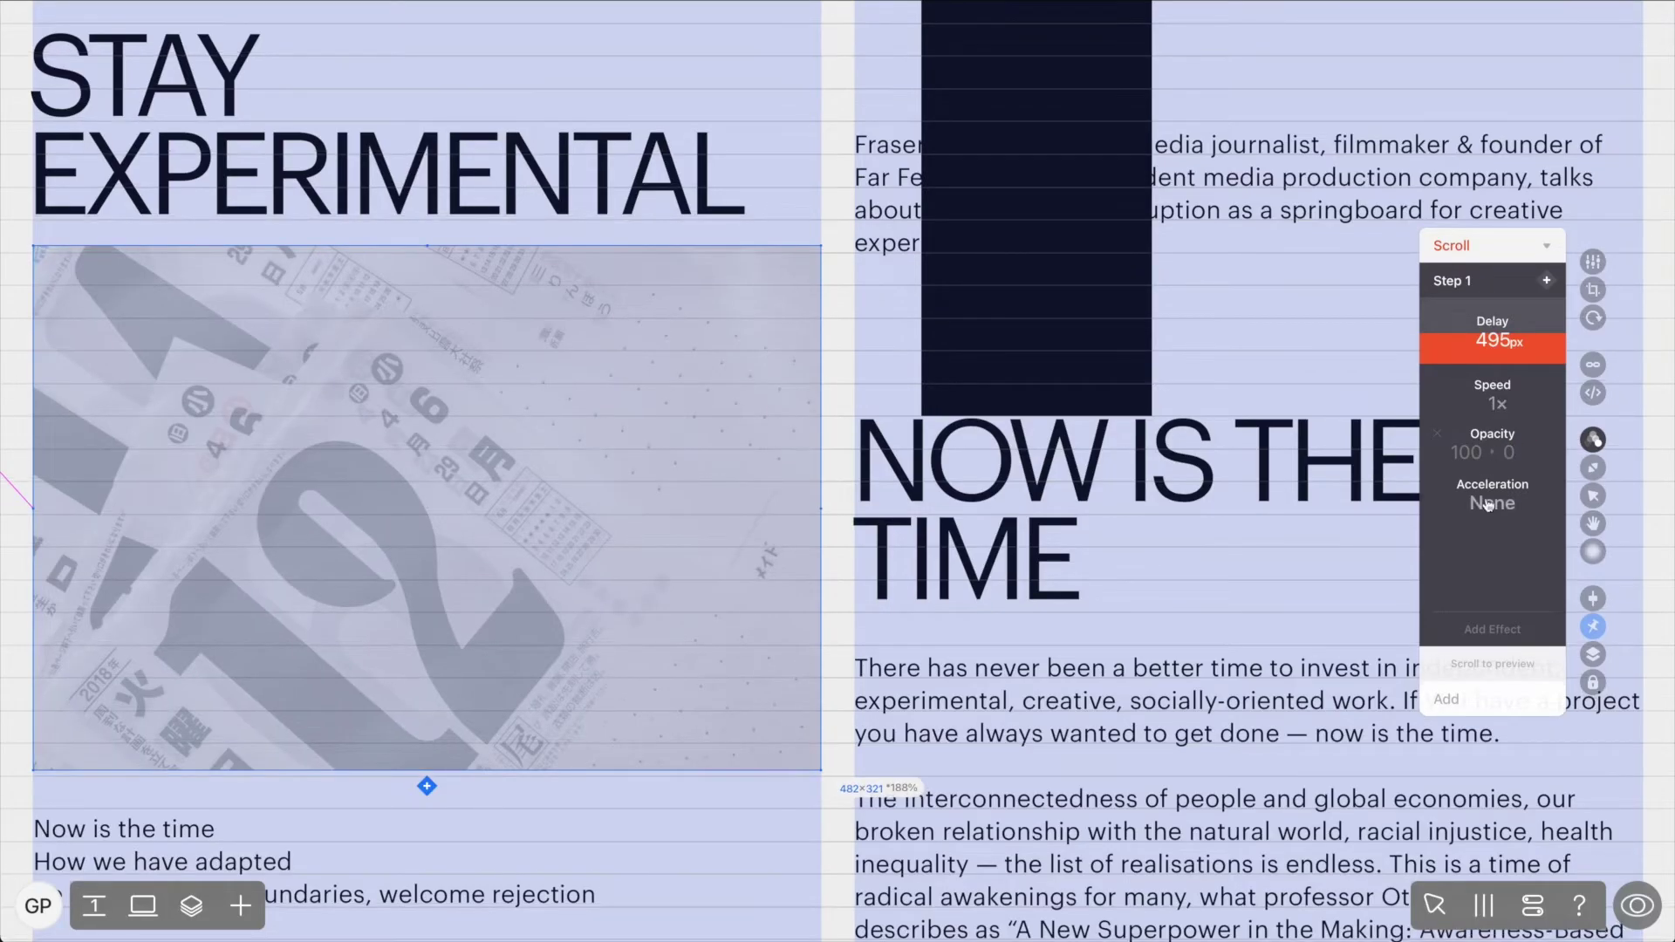
Start the scroll preview and examine how the calendar sheets picture fades while moving through the page.
click(1456, 663)
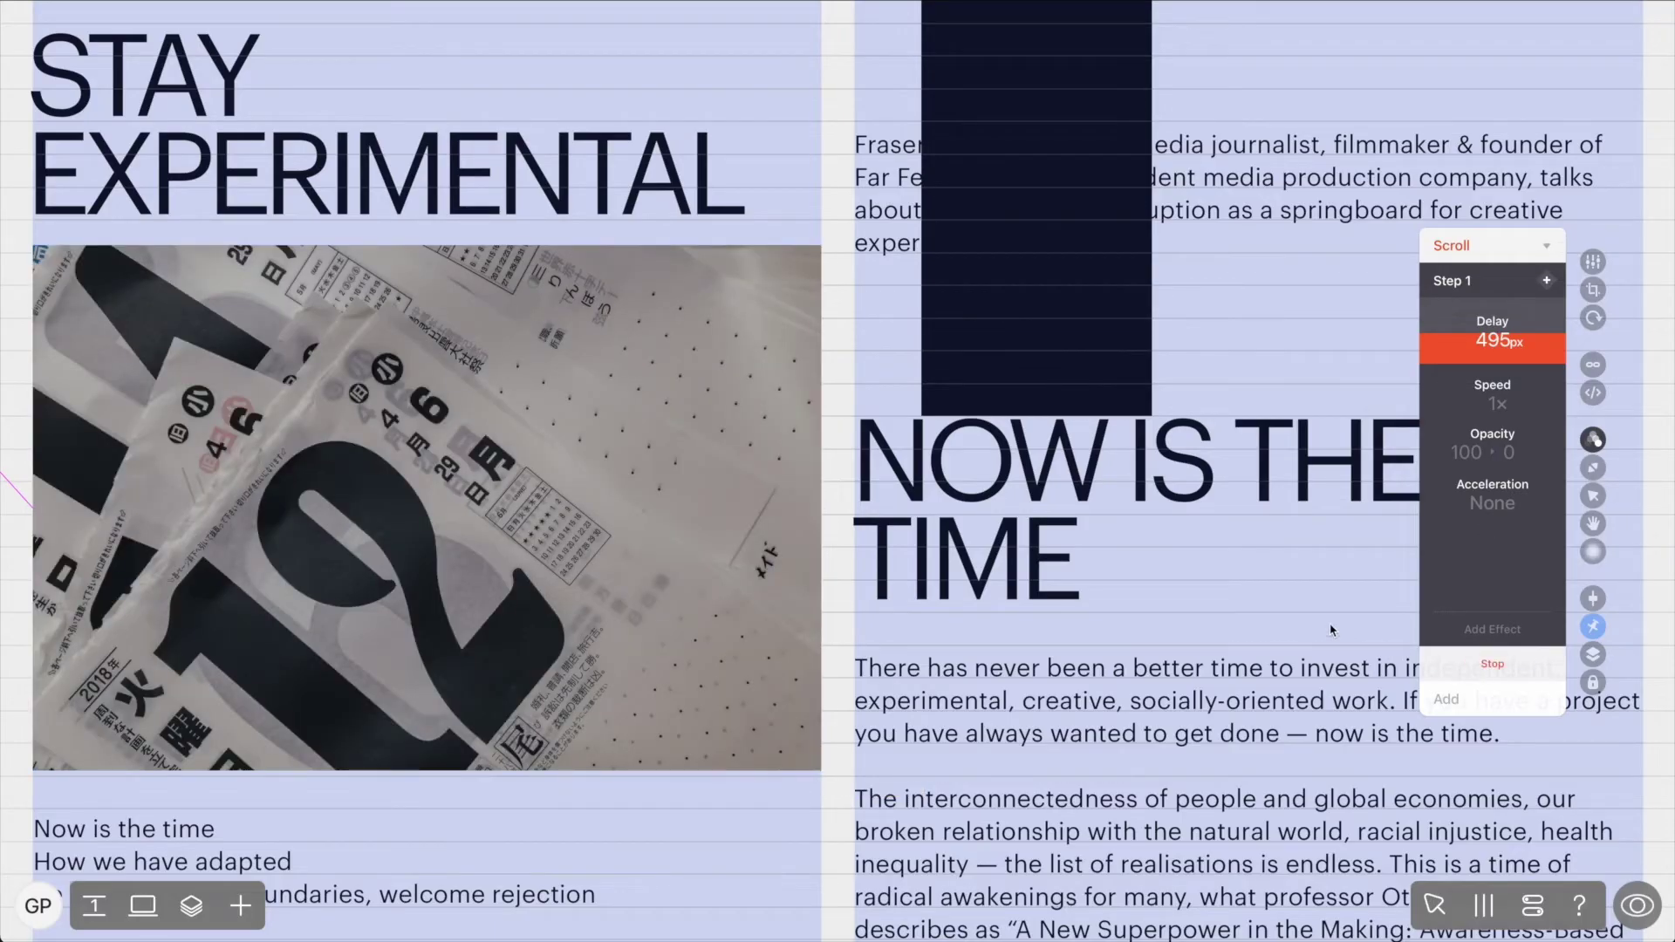
scroll(1332, 628, down, 5)
scroll(1332, 628, down, 6)
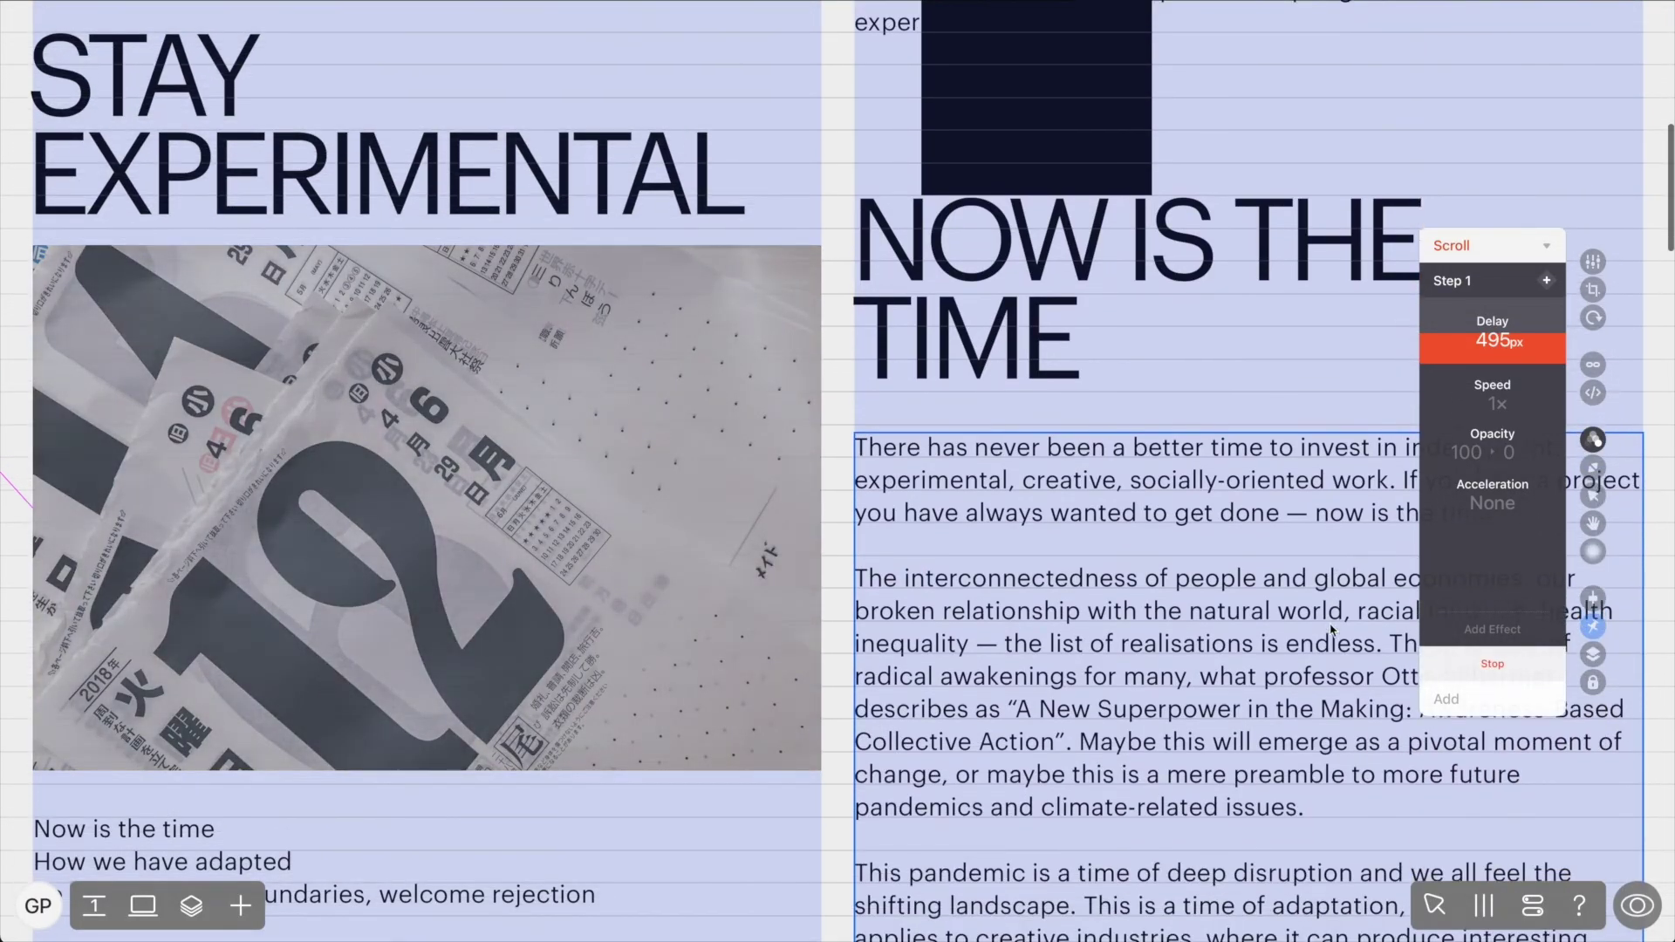
scroll(1332, 628, up, 7)
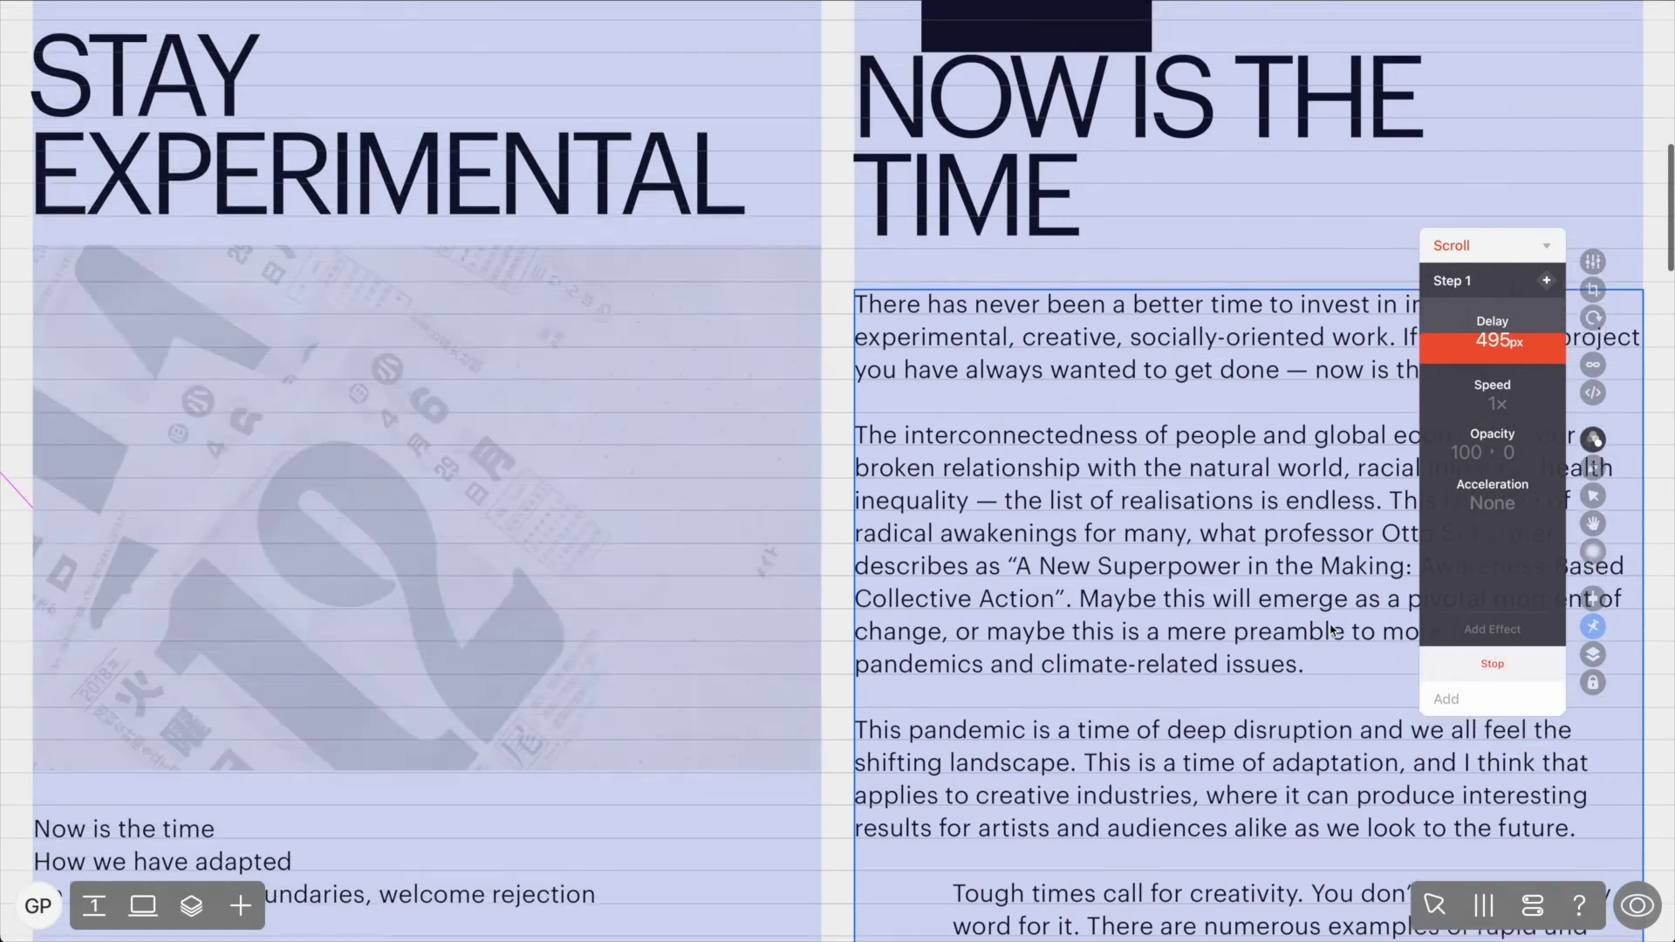
scroll(1332, 627, up, 1)
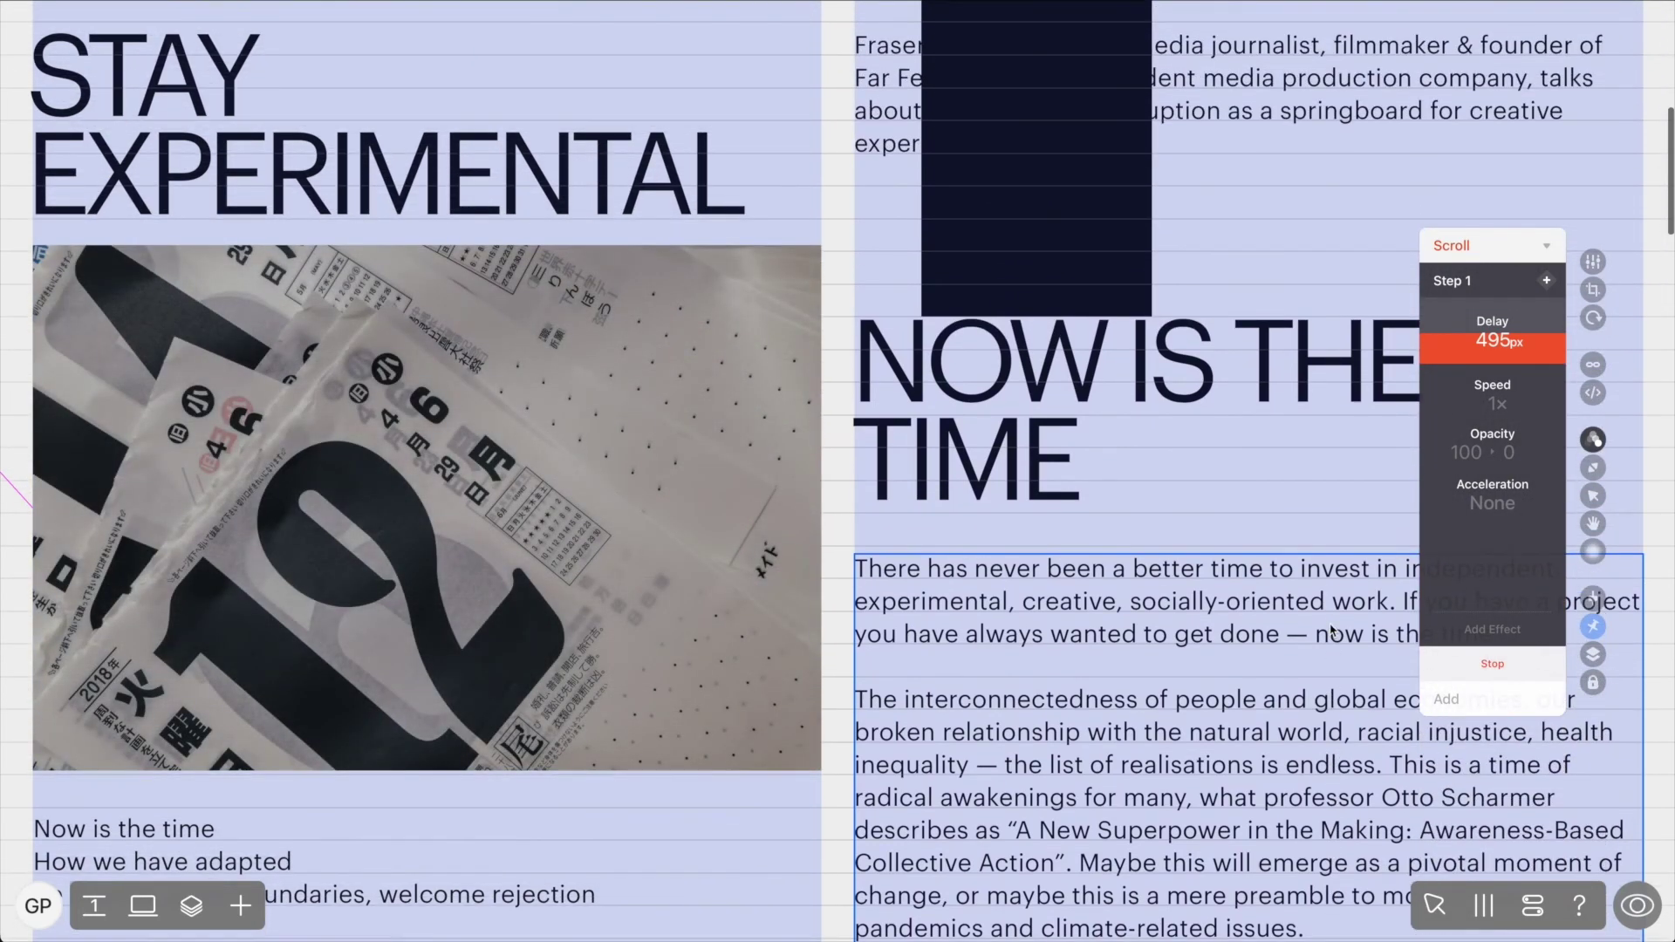
Try an animation speed of 10× for the calendar sheets picture and check the fade in the scroll preview.
click(1497, 403)
text(10×)
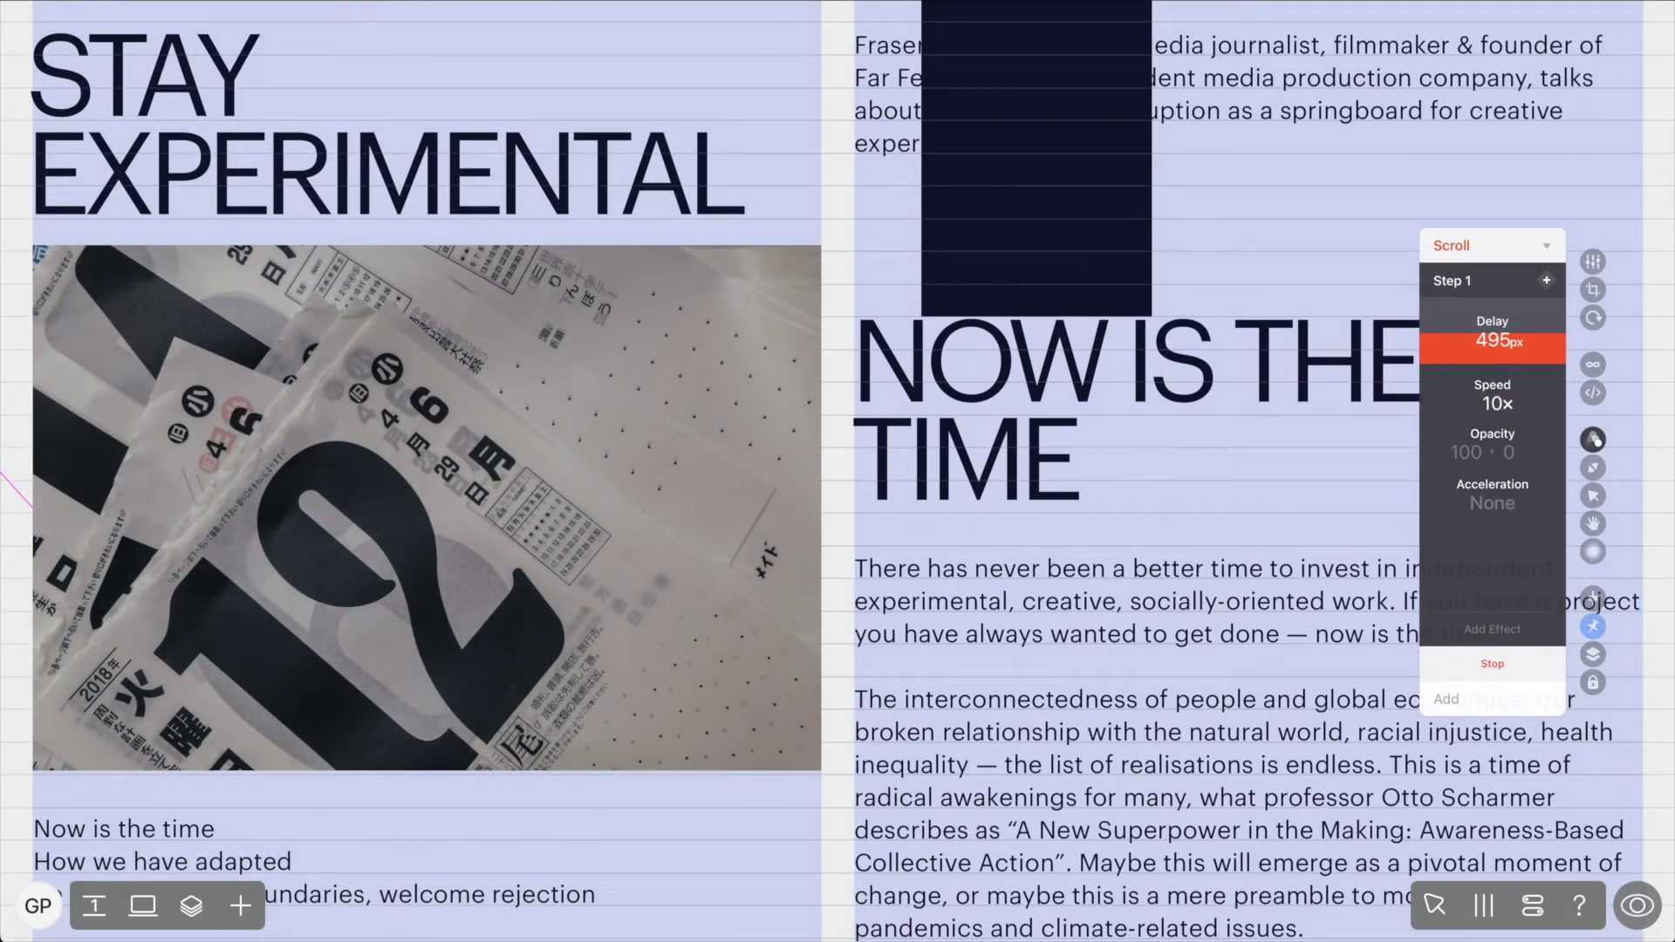
click(1120, 518)
scroll(1120, 518, down, 3)
scroll(1118, 516, up, 3)
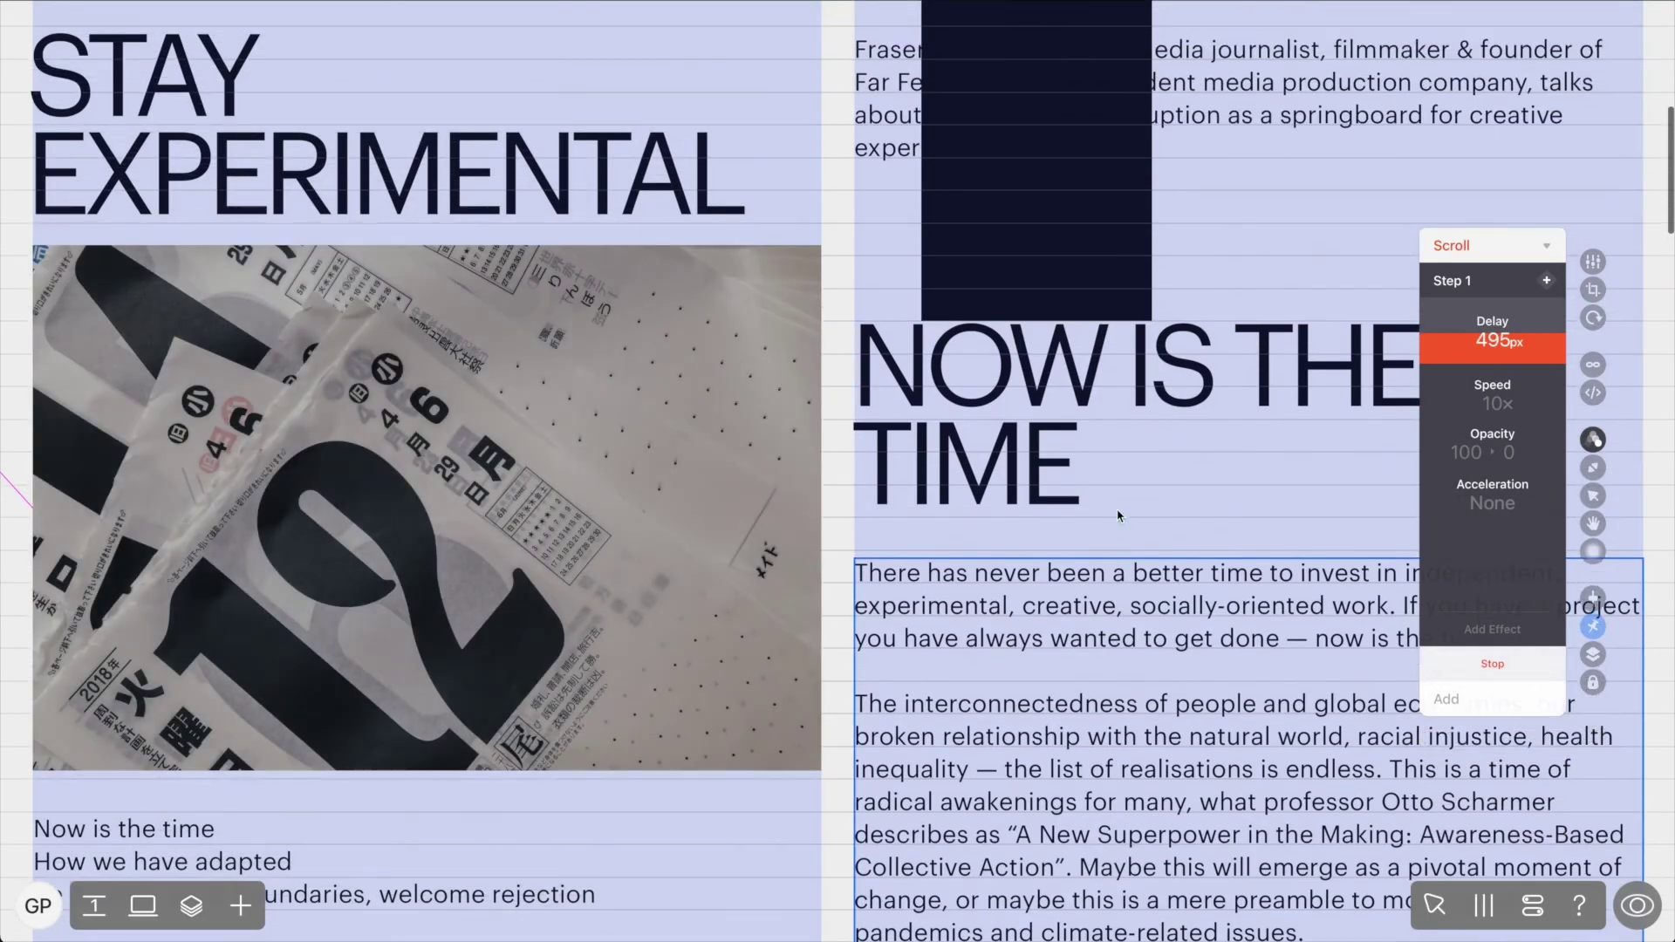
scroll(1119, 516, down, 4)
scroll(1120, 517, up, 5)
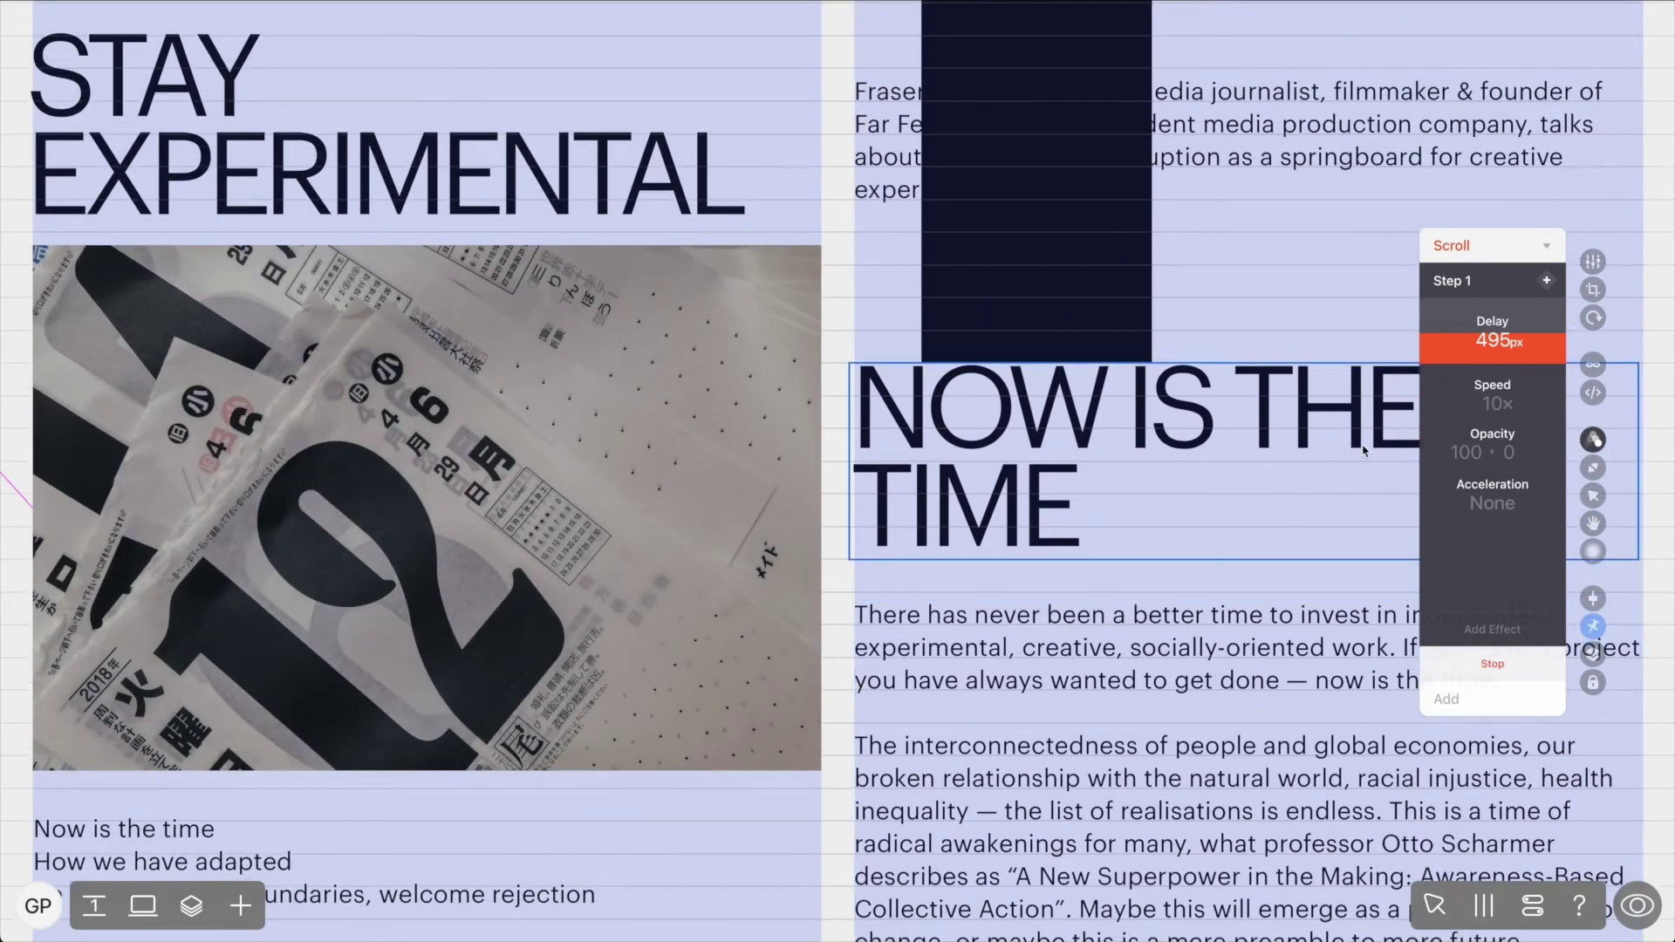
Set the calendar sheets picture's animation speed to 4×, check the fade in the scroll preview, and leave the animation settings.
click(1493, 403)
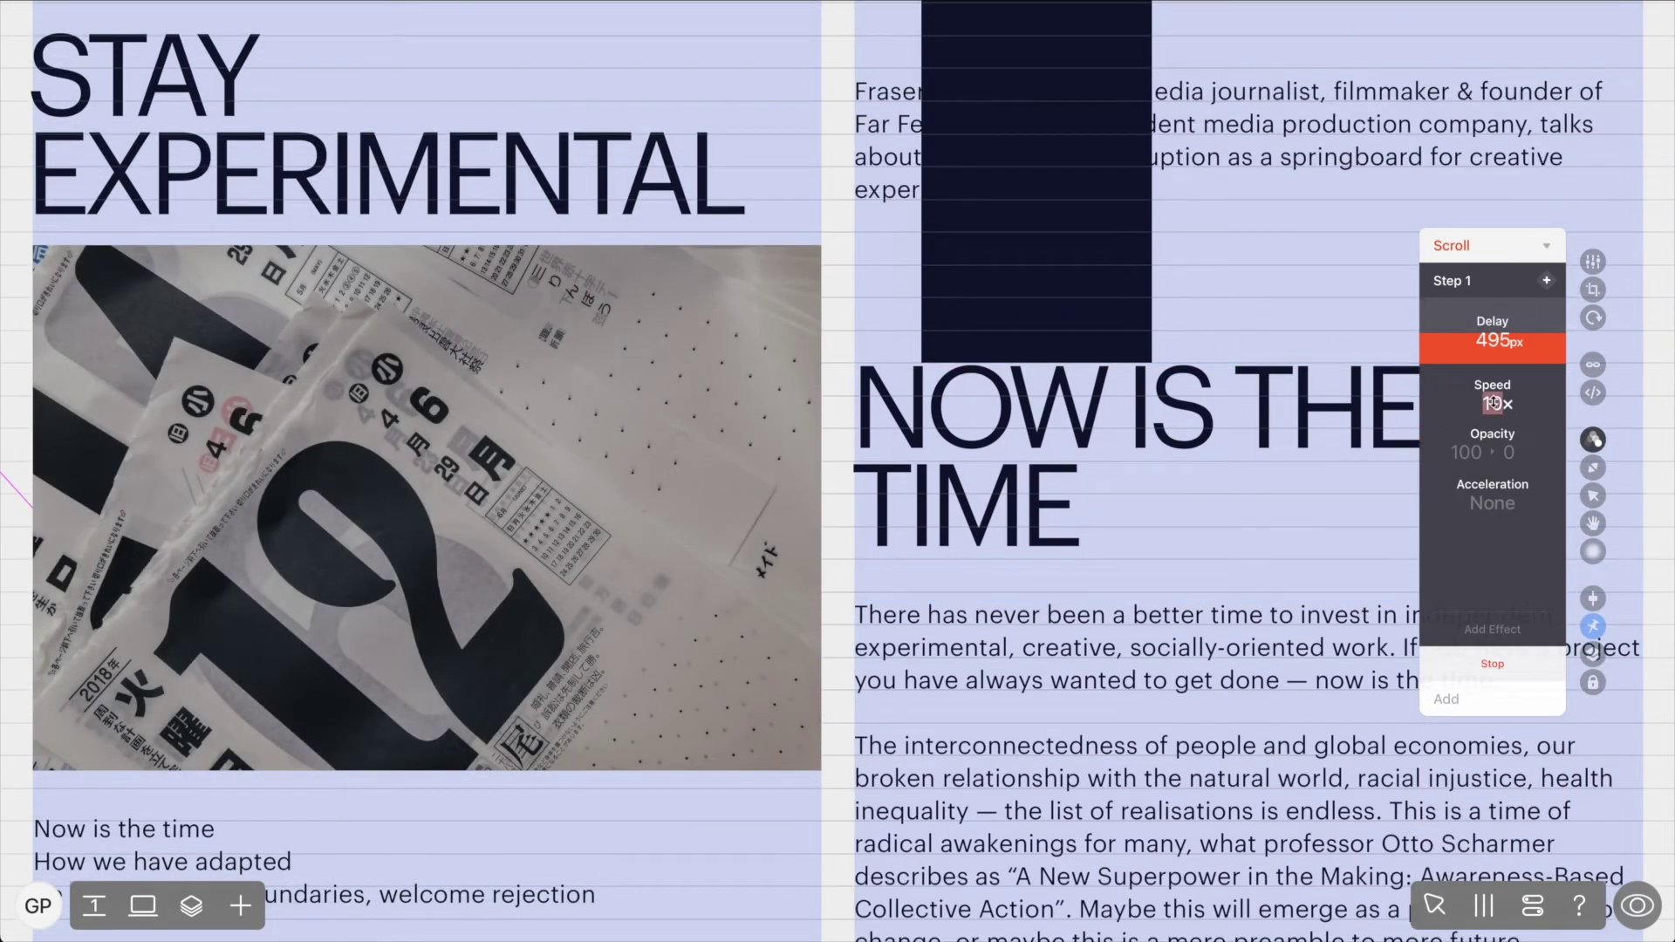
text(4x)
click(1494, 665)
scroll(1214, 581, down, 3)
scroll(1211, 579, up, 3)
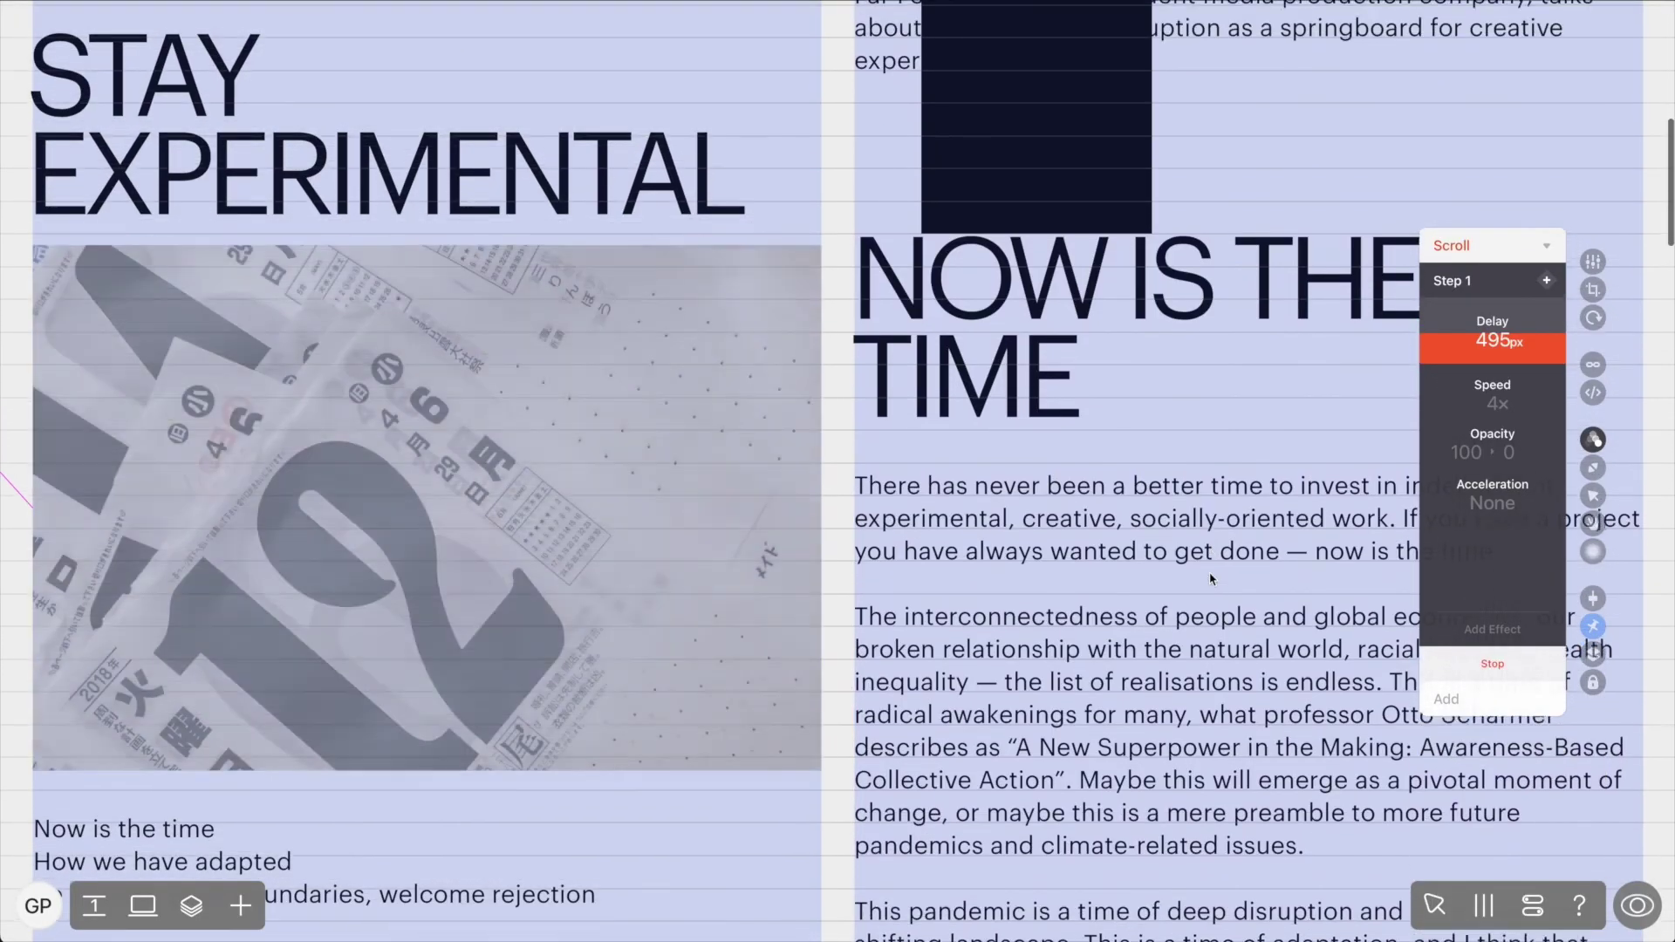
scroll(1210, 578, up, 1)
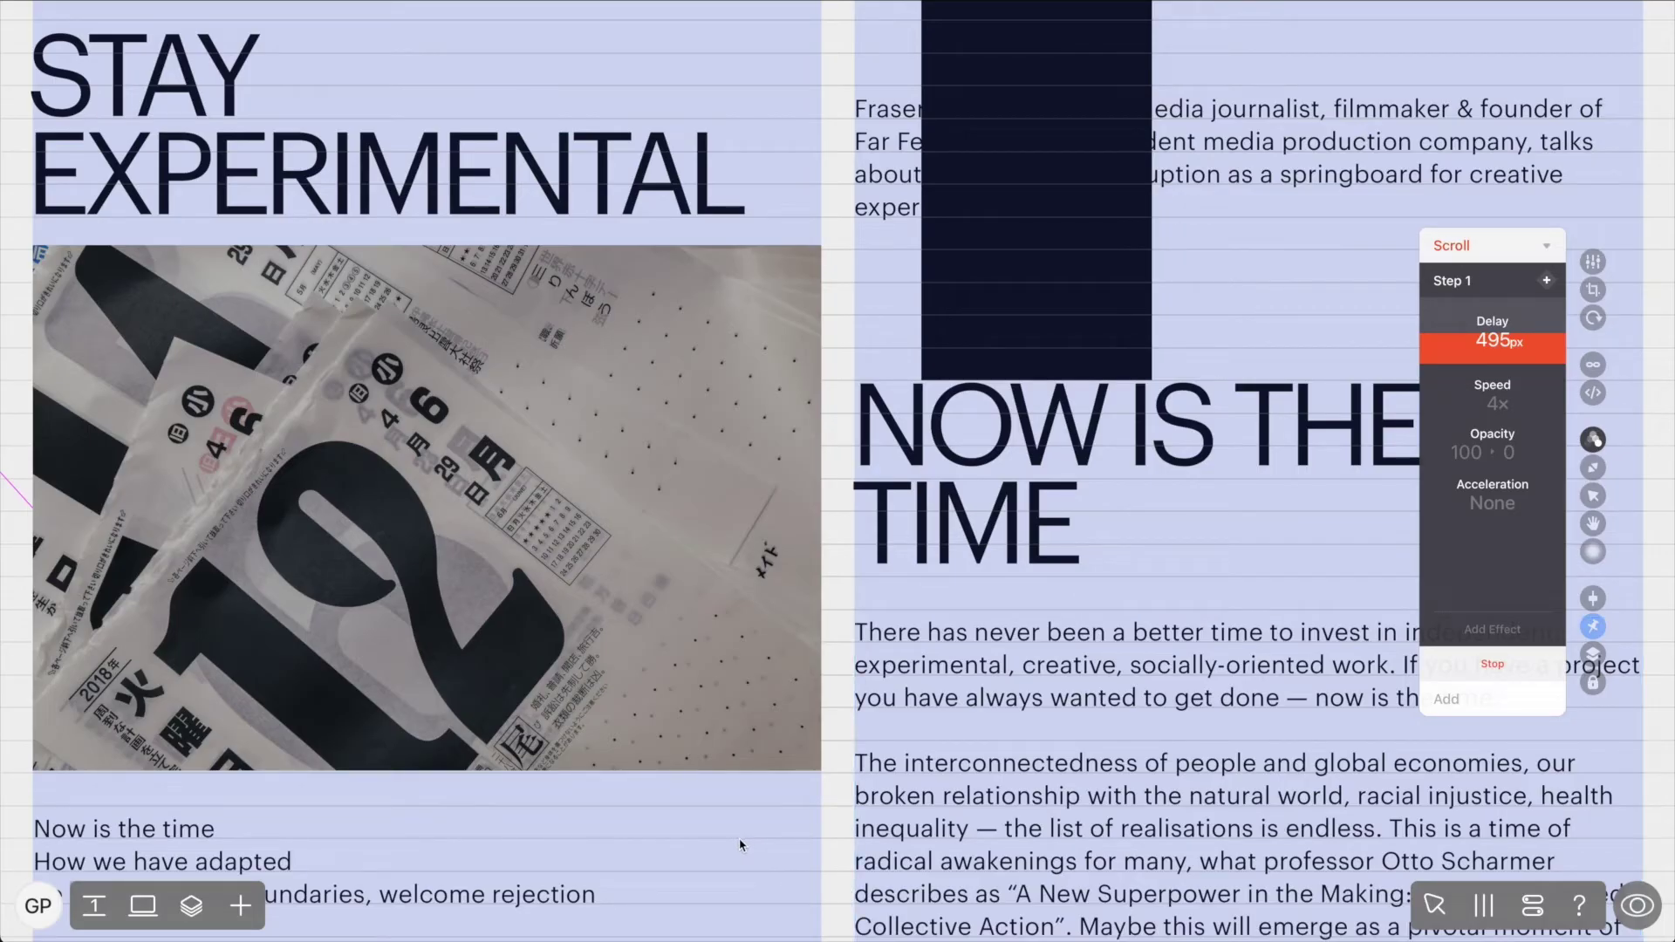
key(Escape)
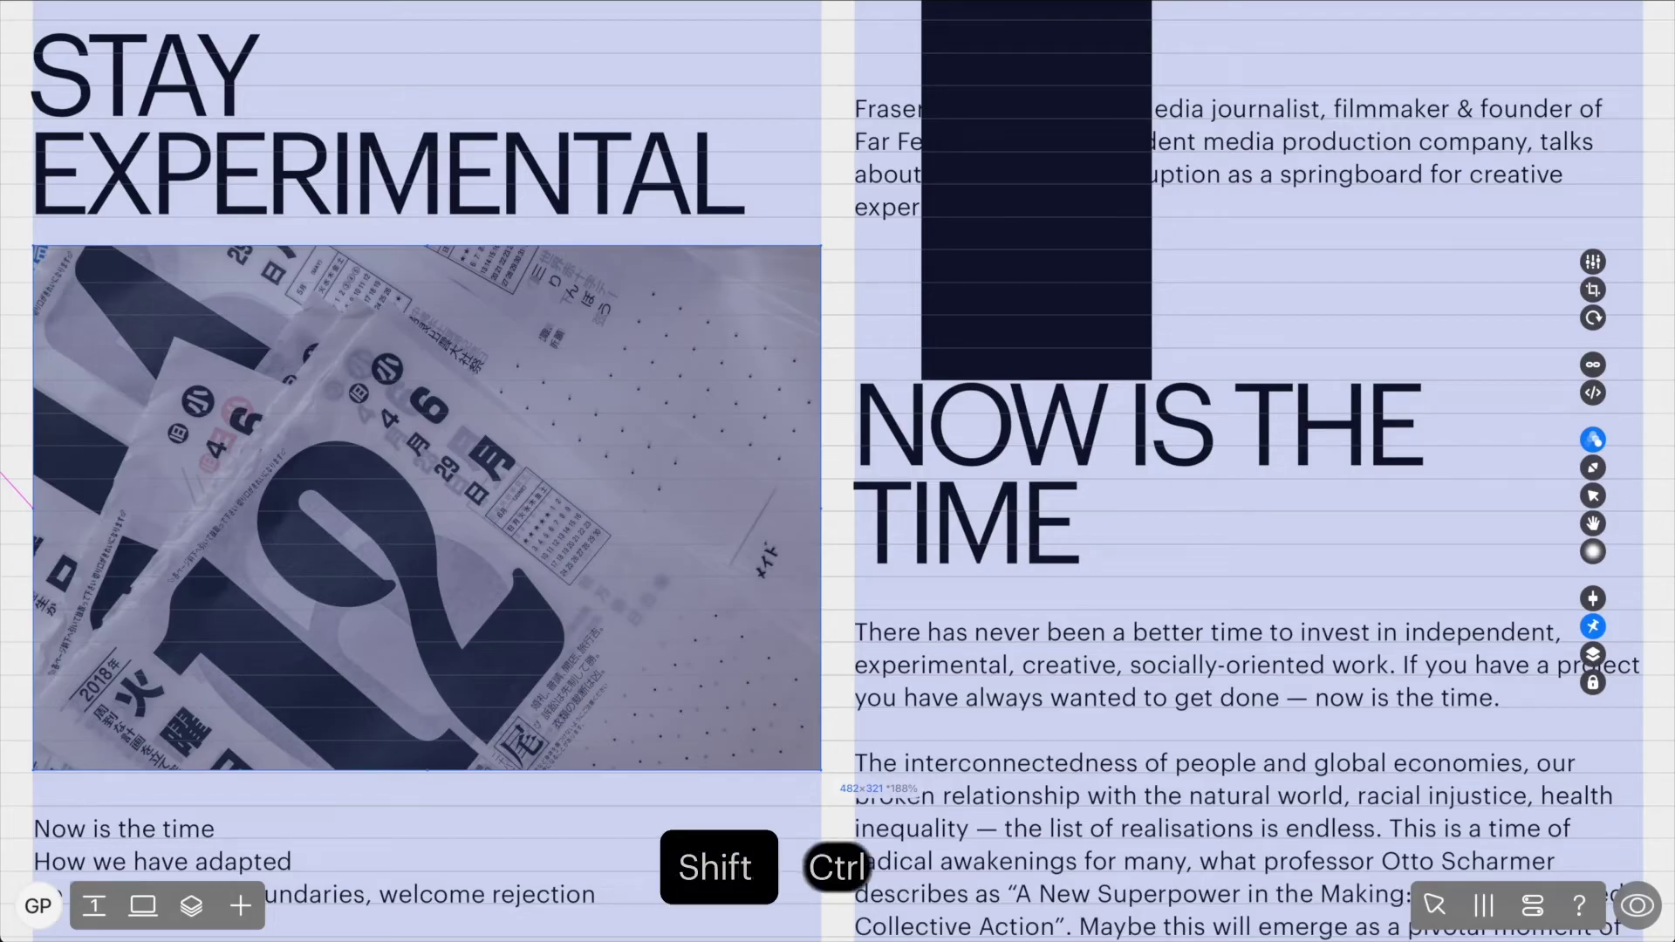
key(ctrl+shift+c)
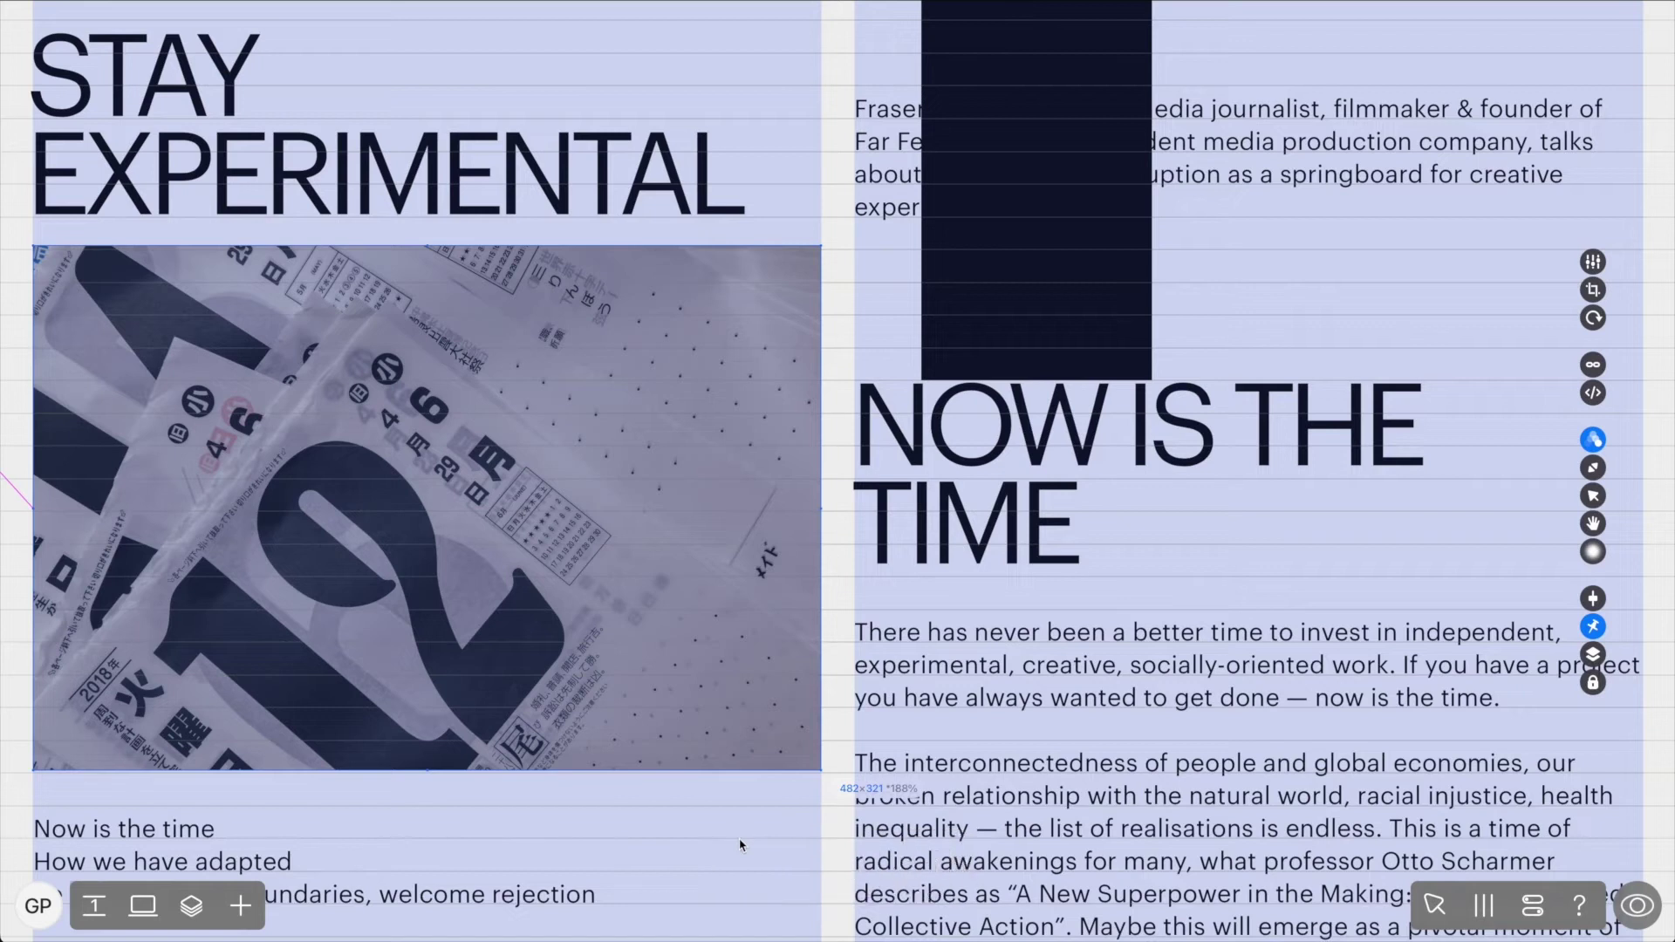
key(ctrl+shift+v)
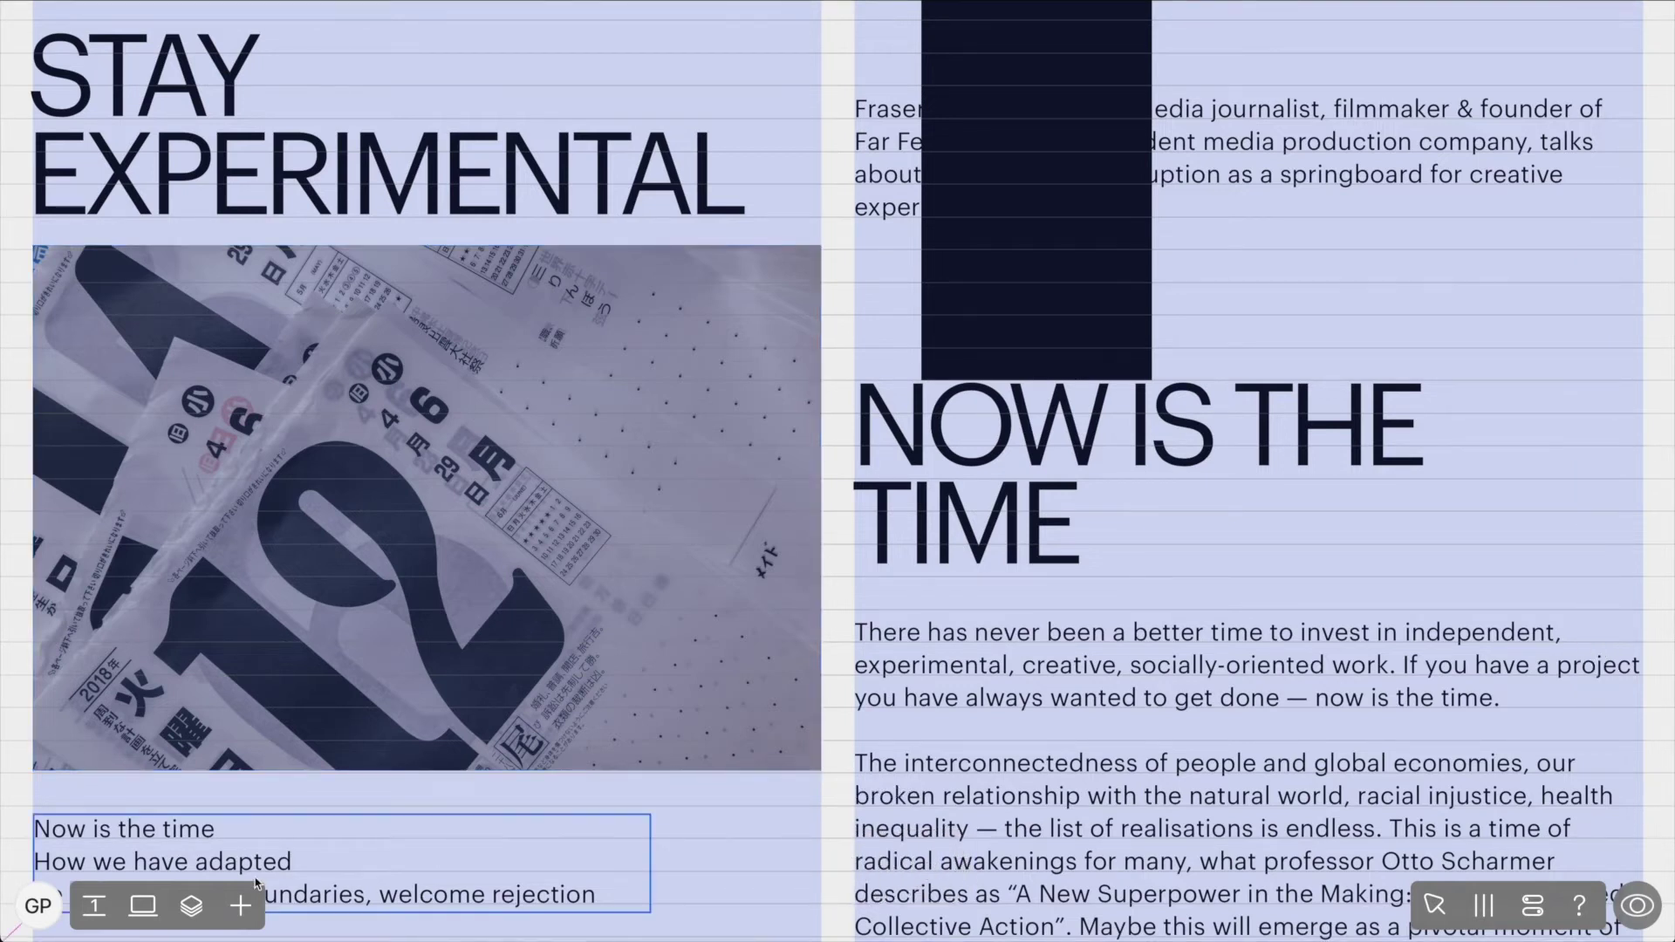
Show the yellow magazine picture and move it above the calendar sheets picture in the Front Fixed layers.
click(191, 907)
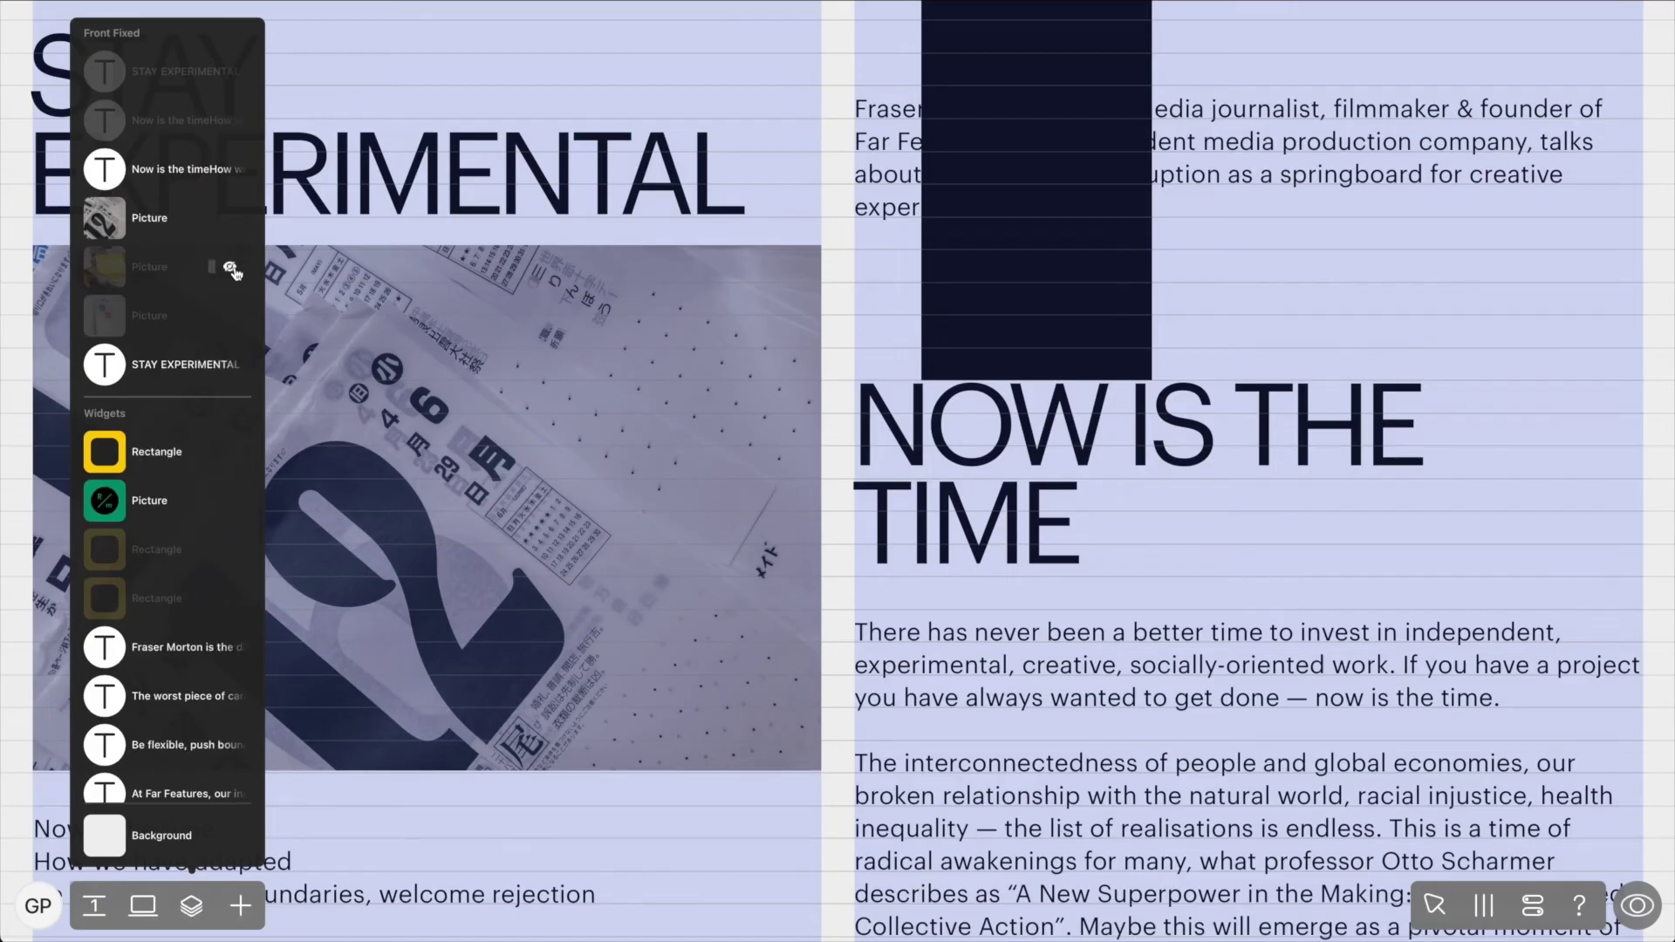
click(230, 266)
drag(164, 271, 170, 216)
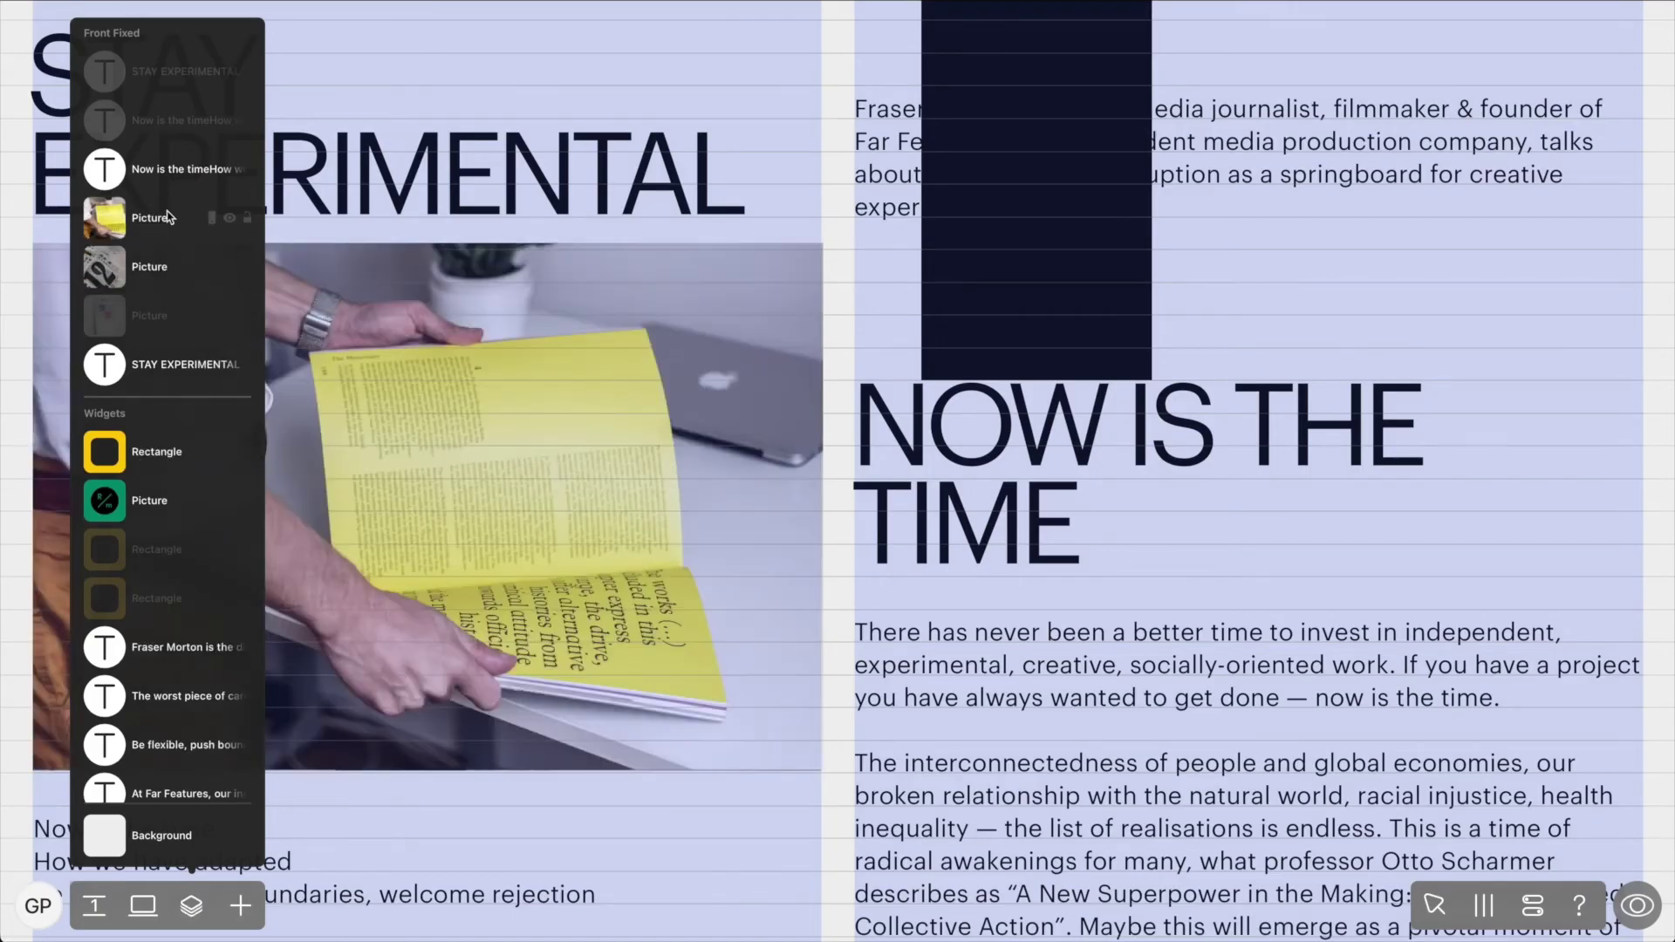
click(169, 217)
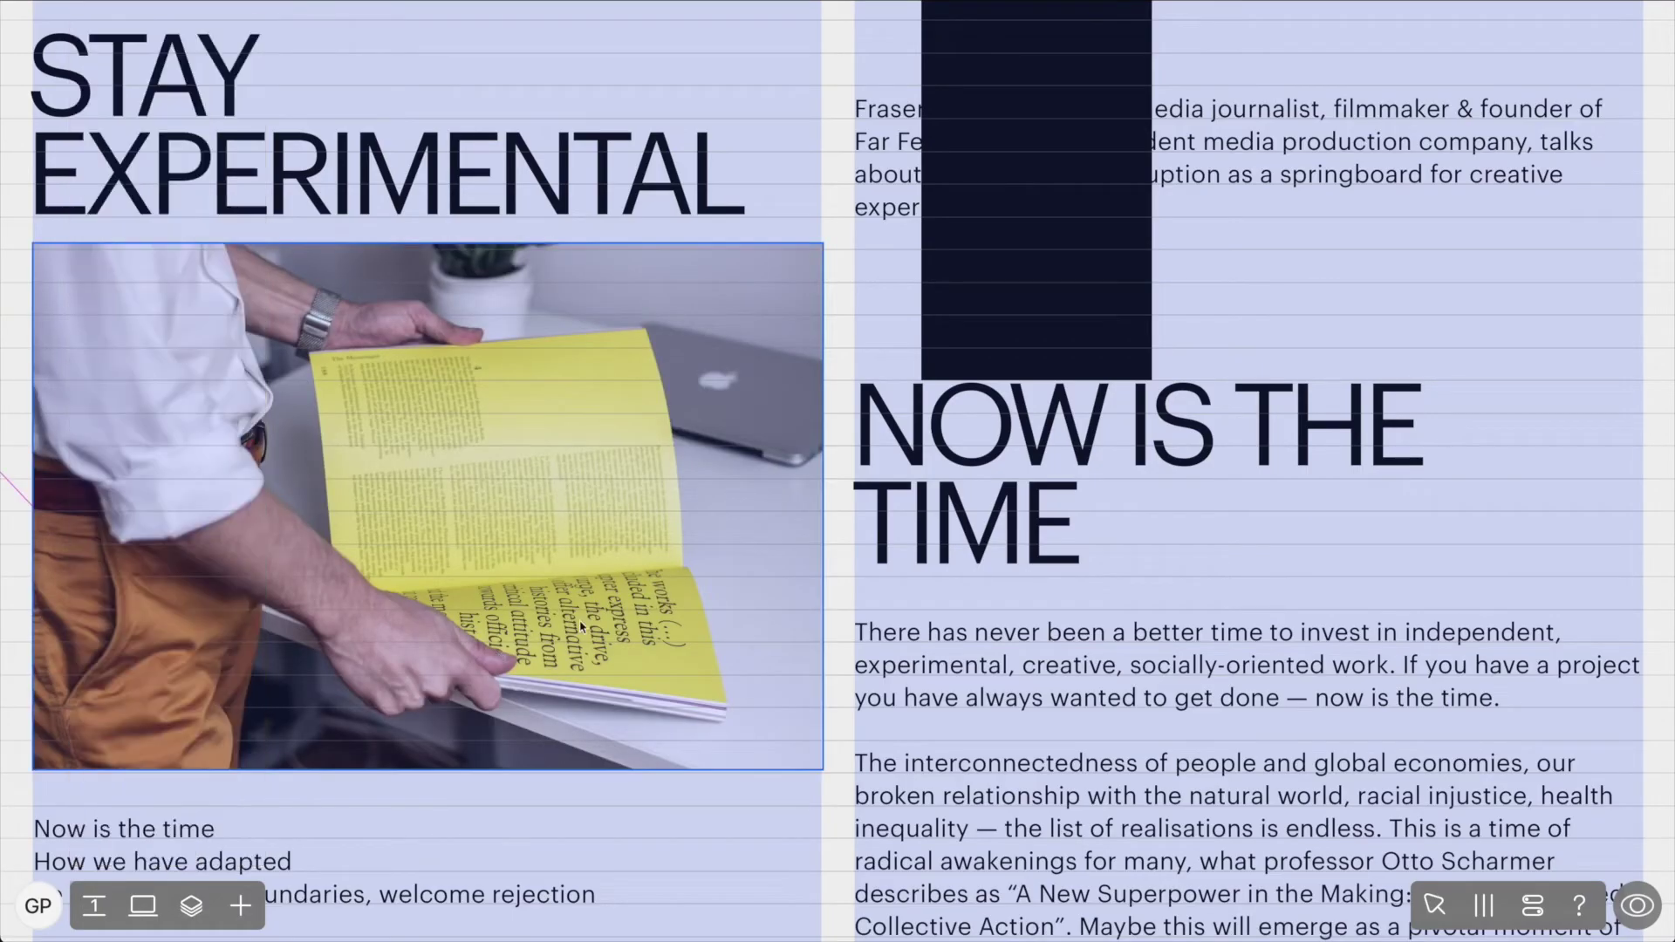
Add a scroll-triggered Opacity animation to the yellow magazine picture.
click(1591, 440)
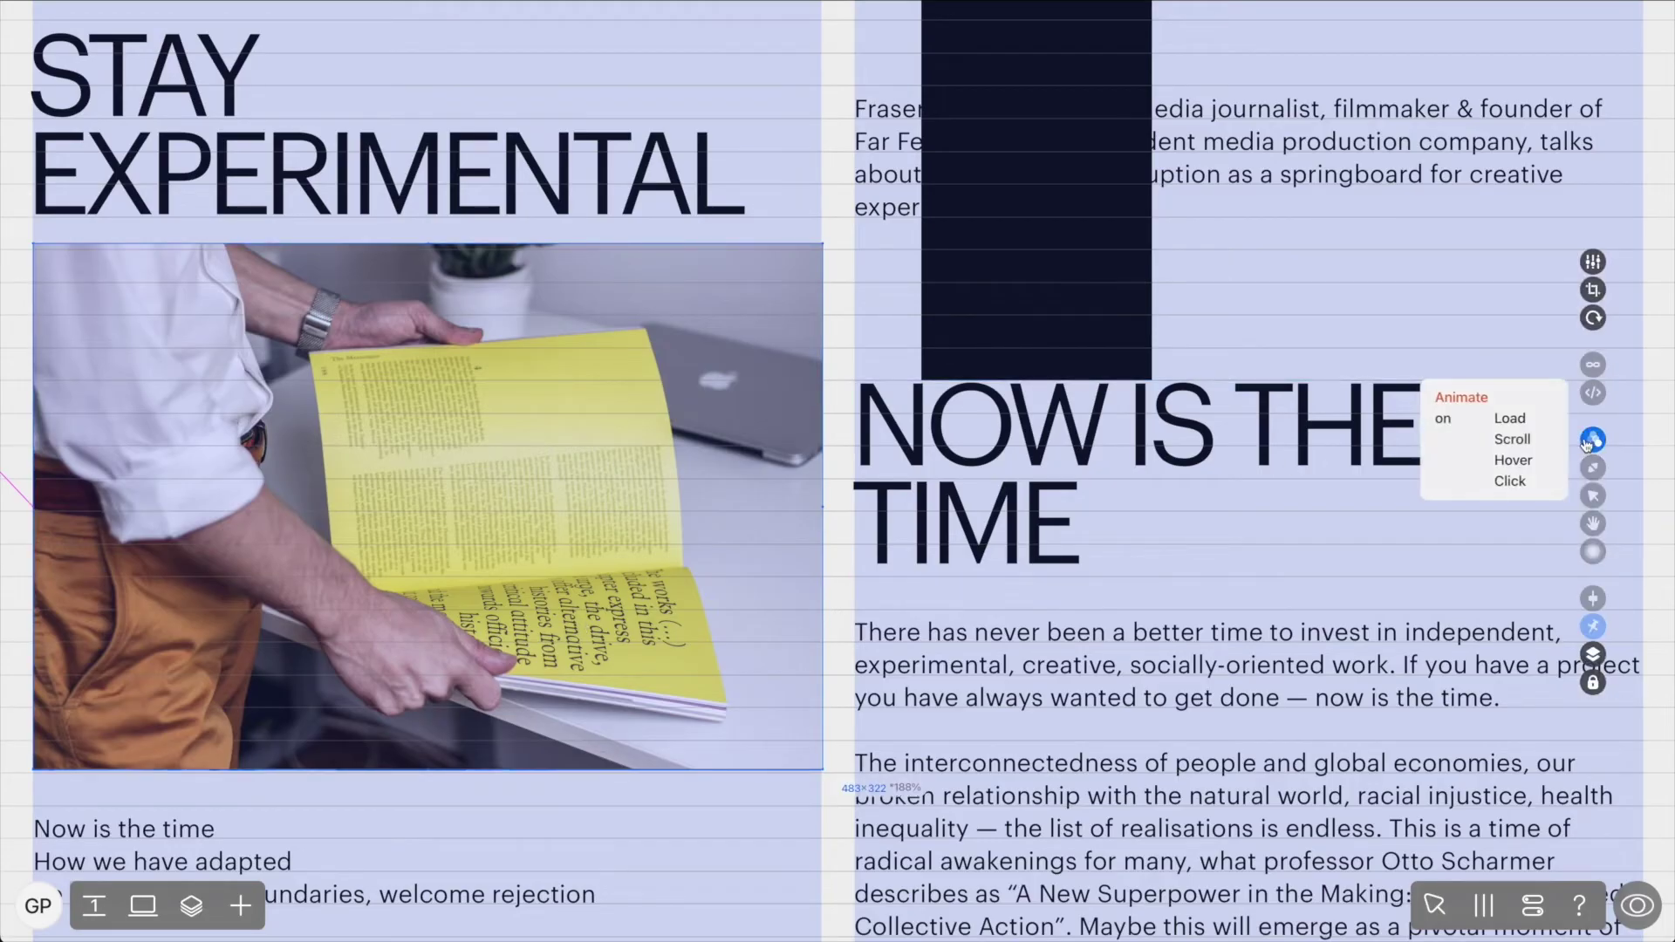
click(1519, 443)
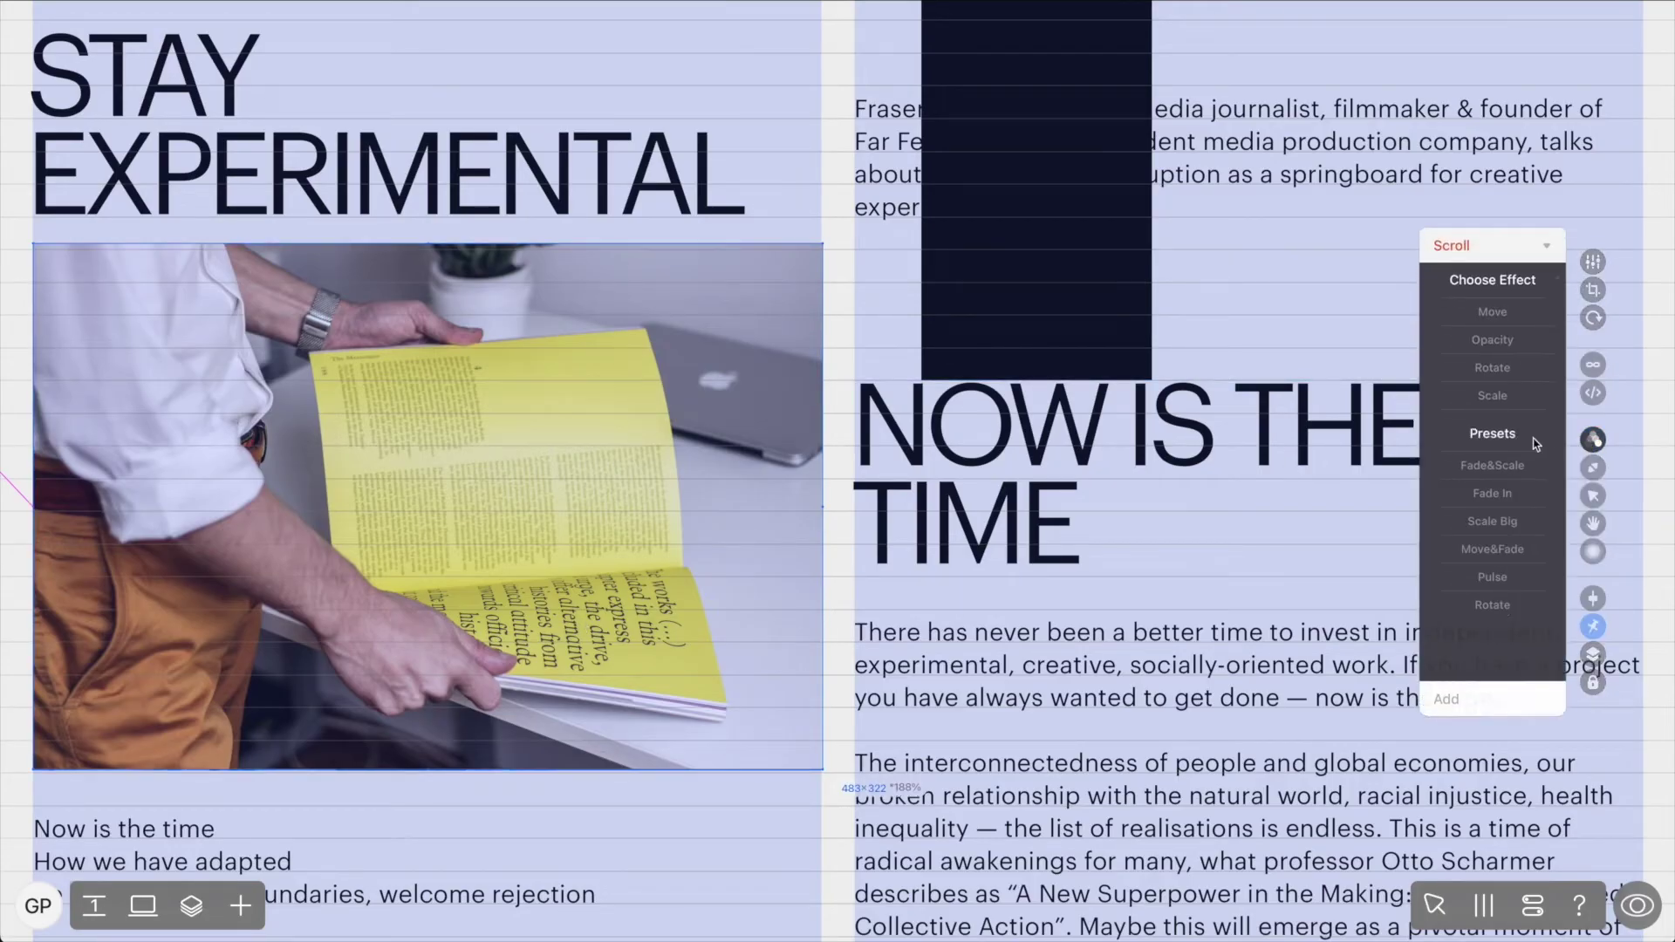
click(1512, 339)
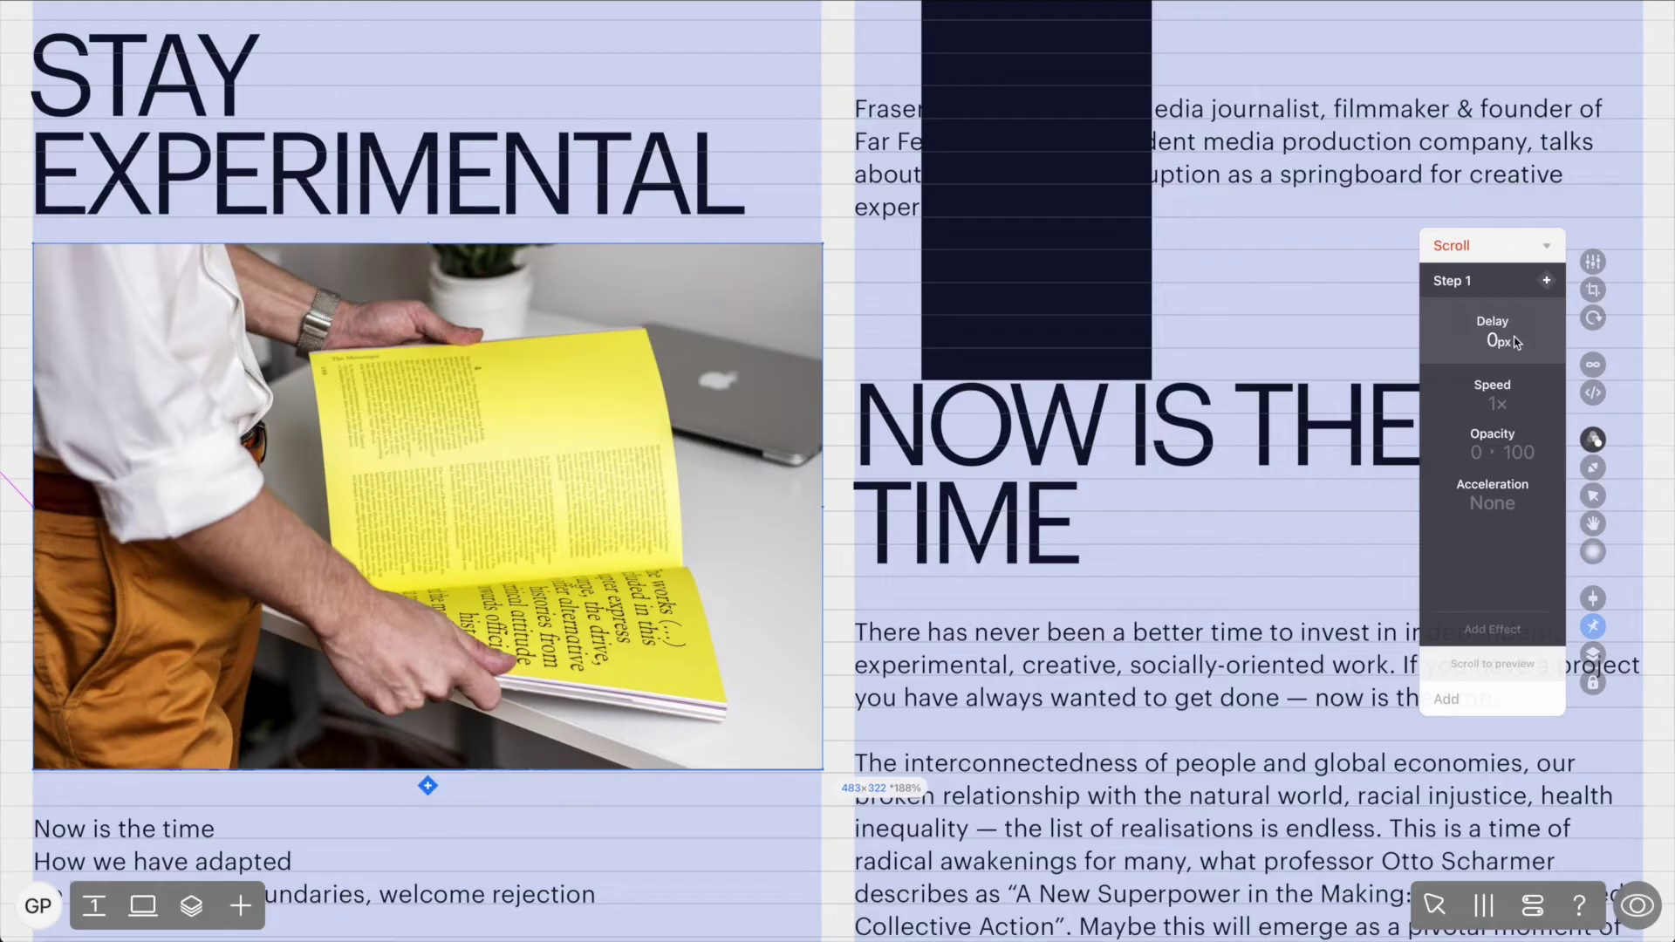
Extend the measuring rectangle's lower edge past the Now Is the Time heading, to about 780 px high.
click(1108, 303)
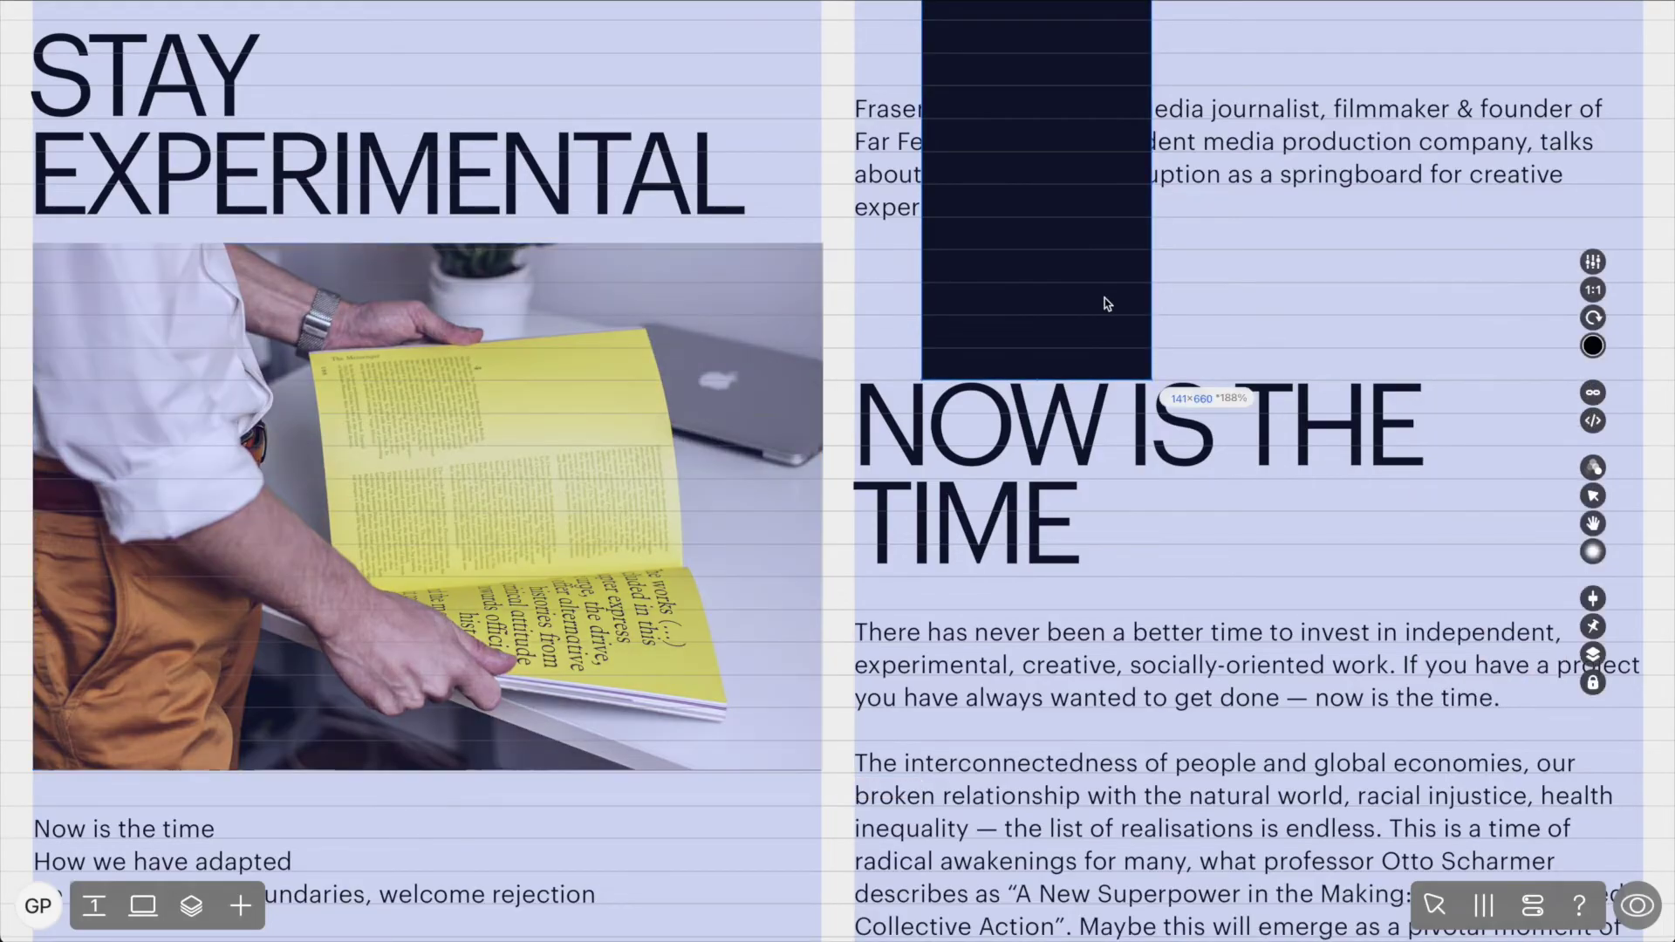
drag(1038, 377, 1036, 571)
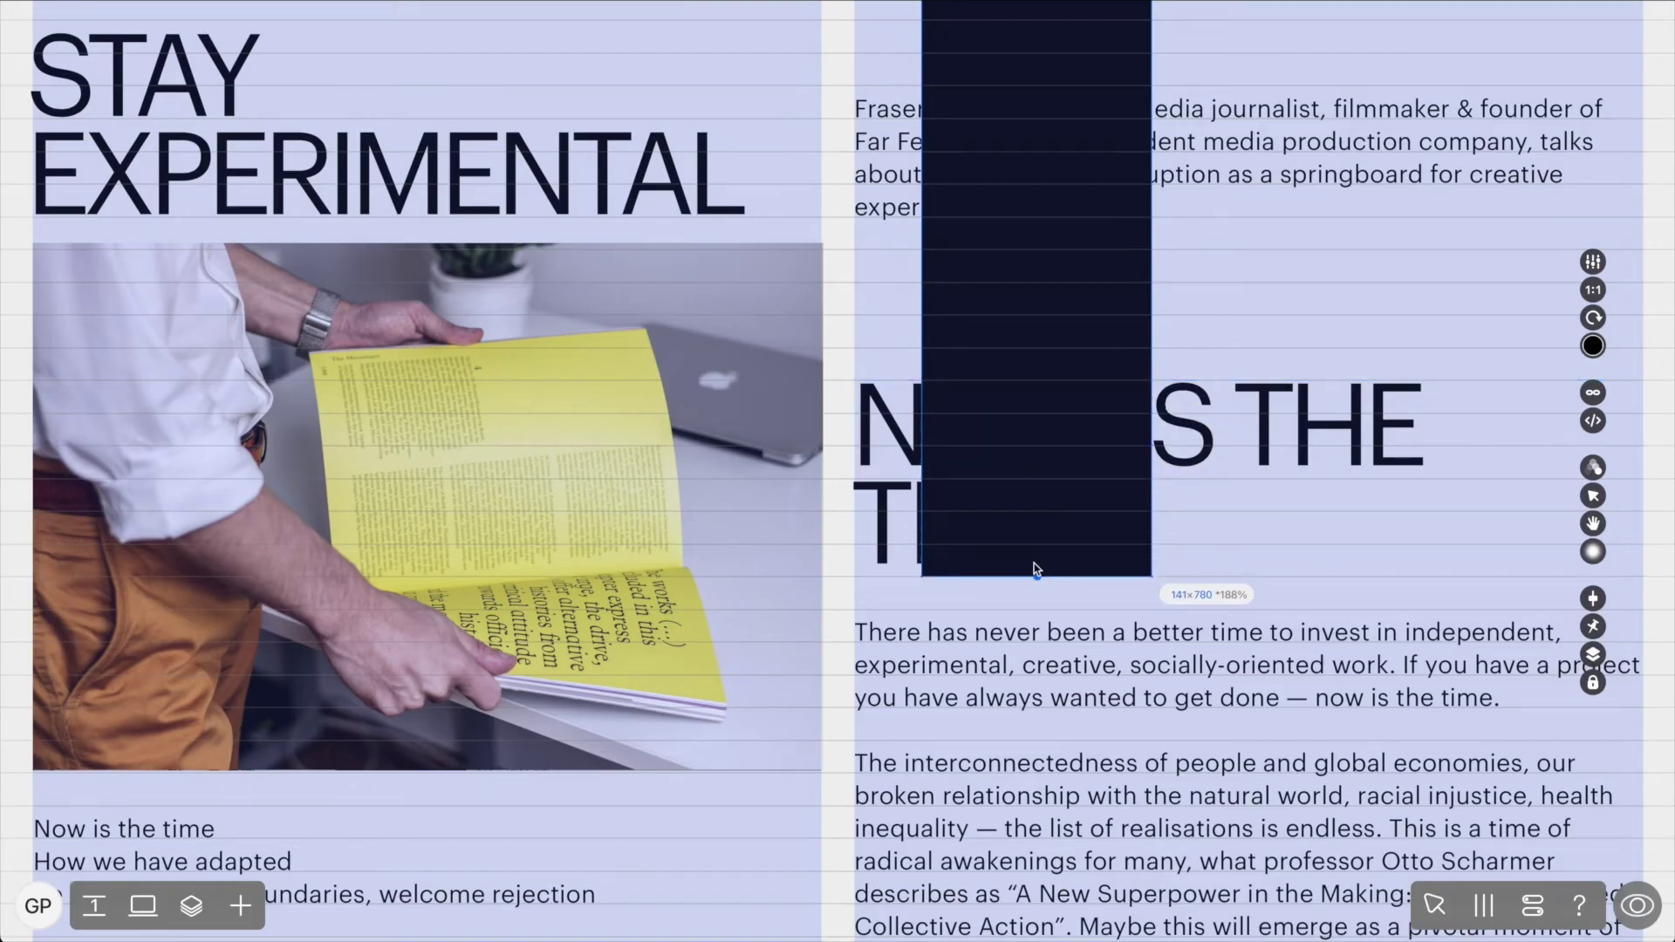
Set the yellow magazine picture's scroll animation delay to 505 px and speed to 4×, and add a second Opacity step.
scroll(1049, 361, down, 3)
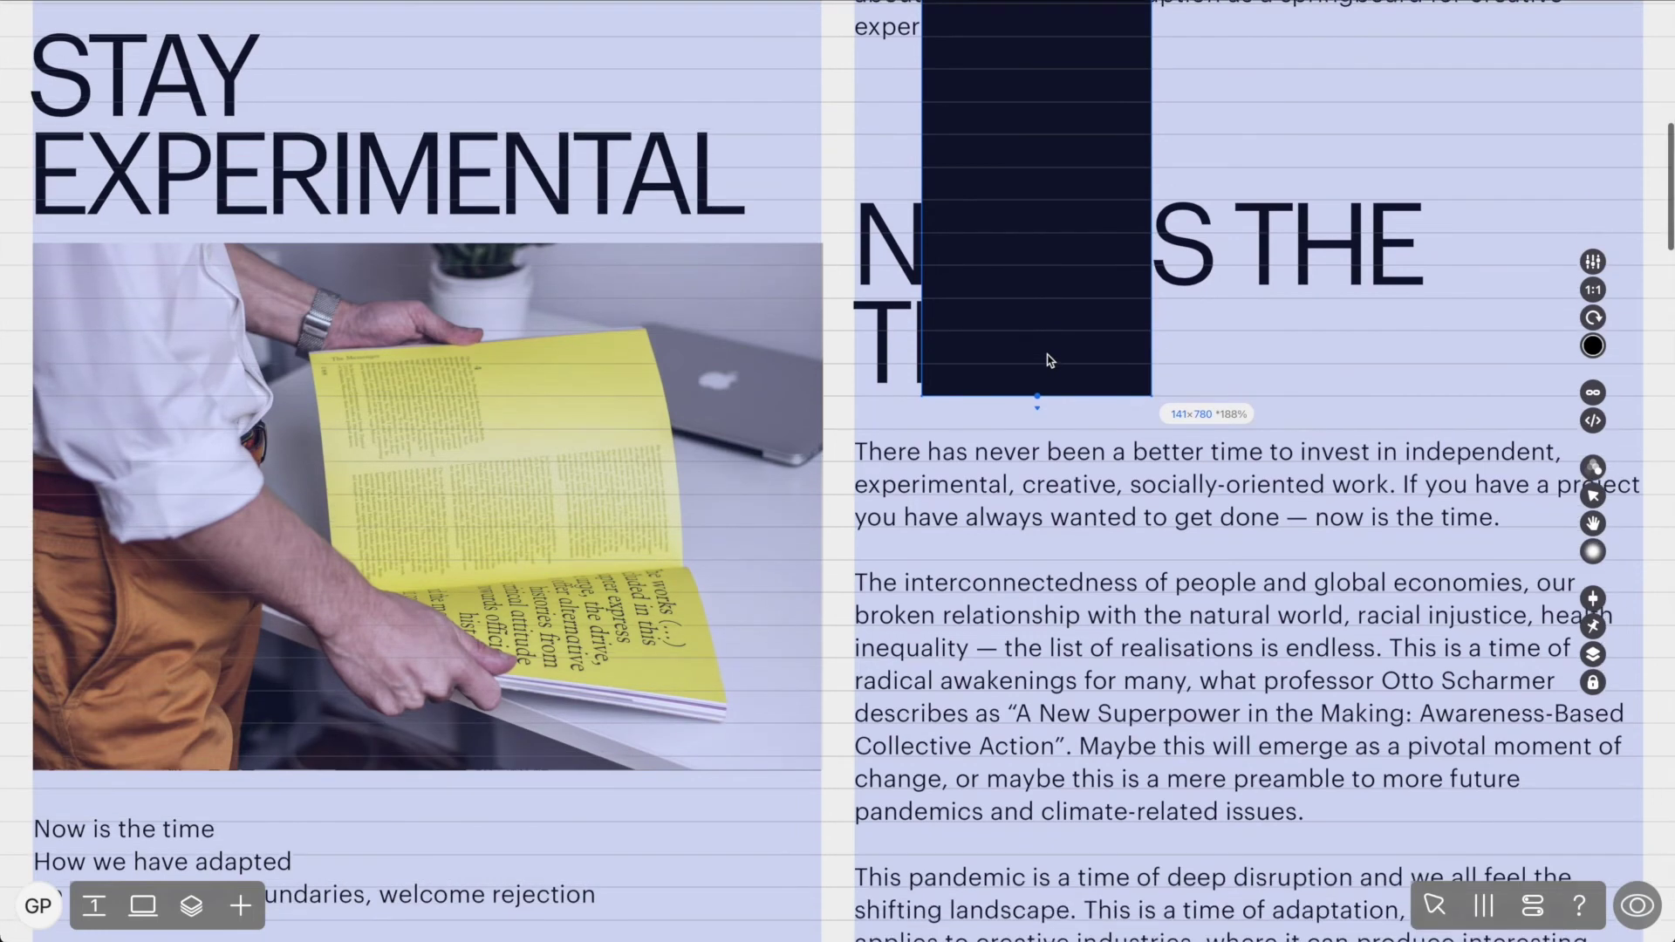
scroll(1049, 360, down, 1)
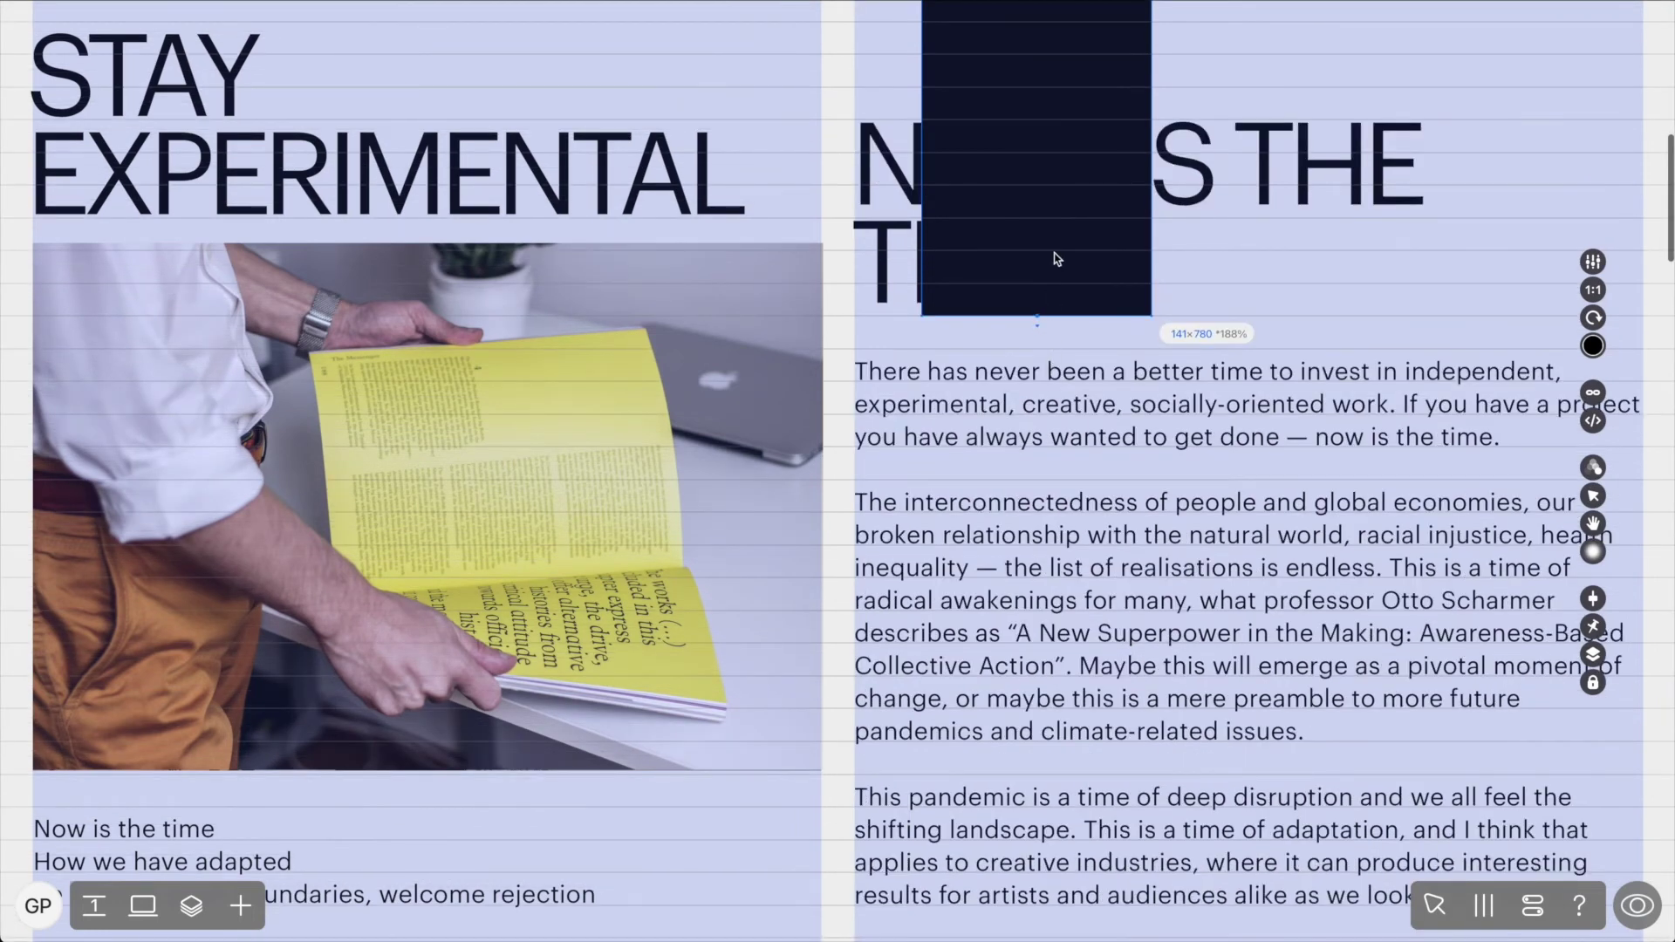
click(771, 349)
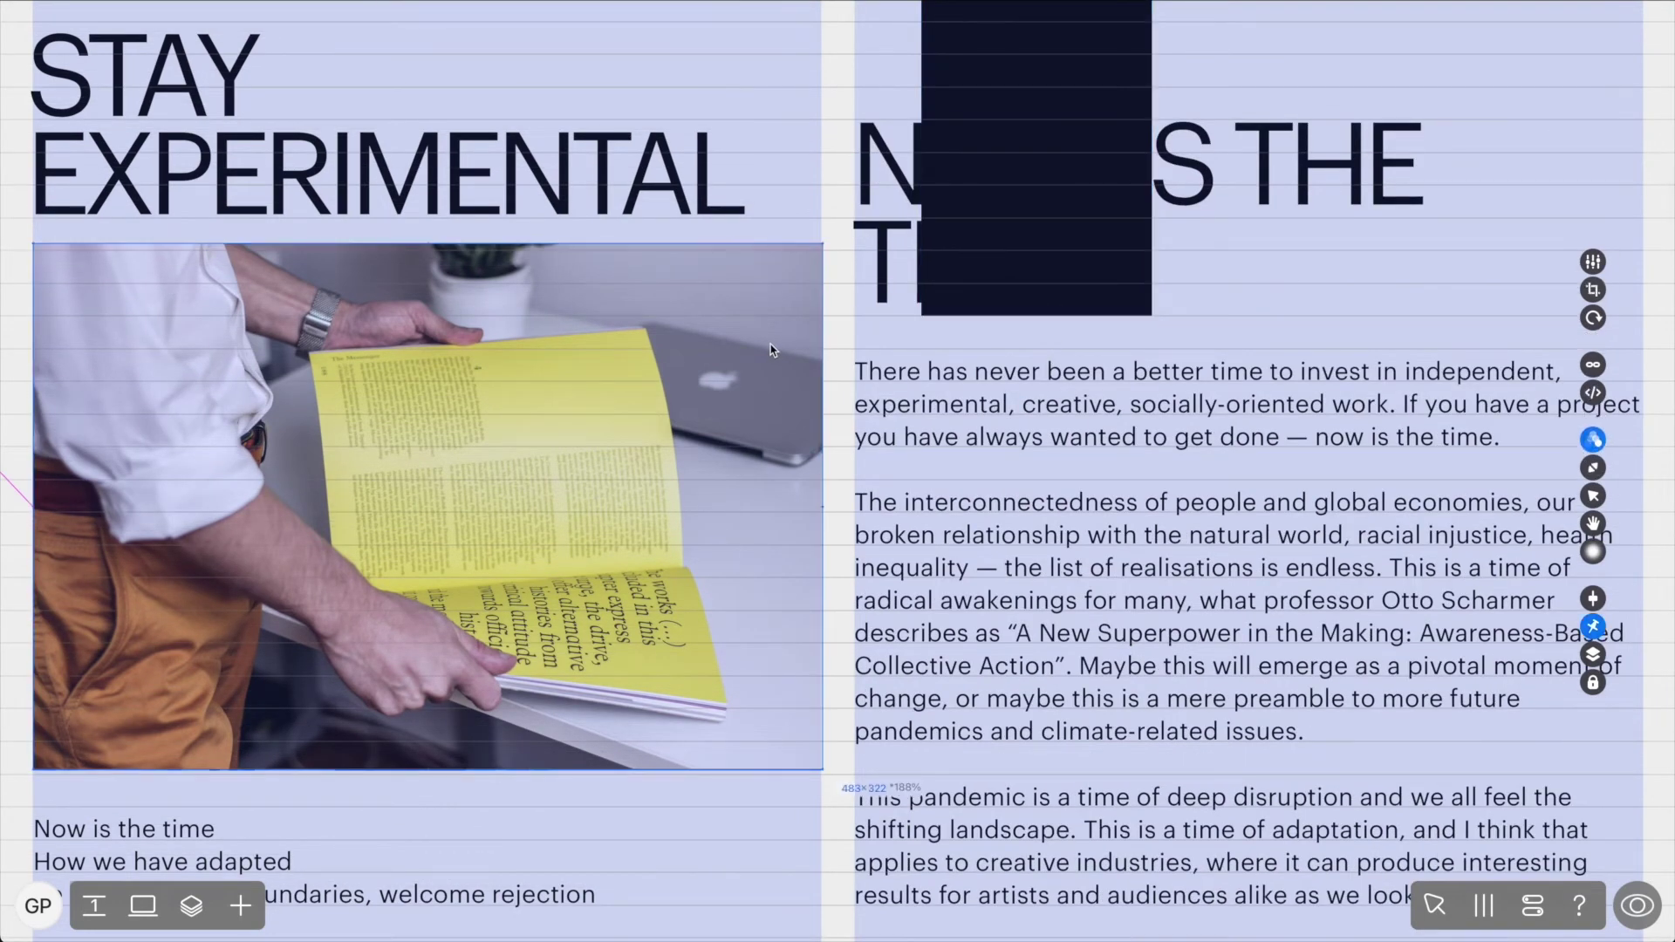
click(1593, 440)
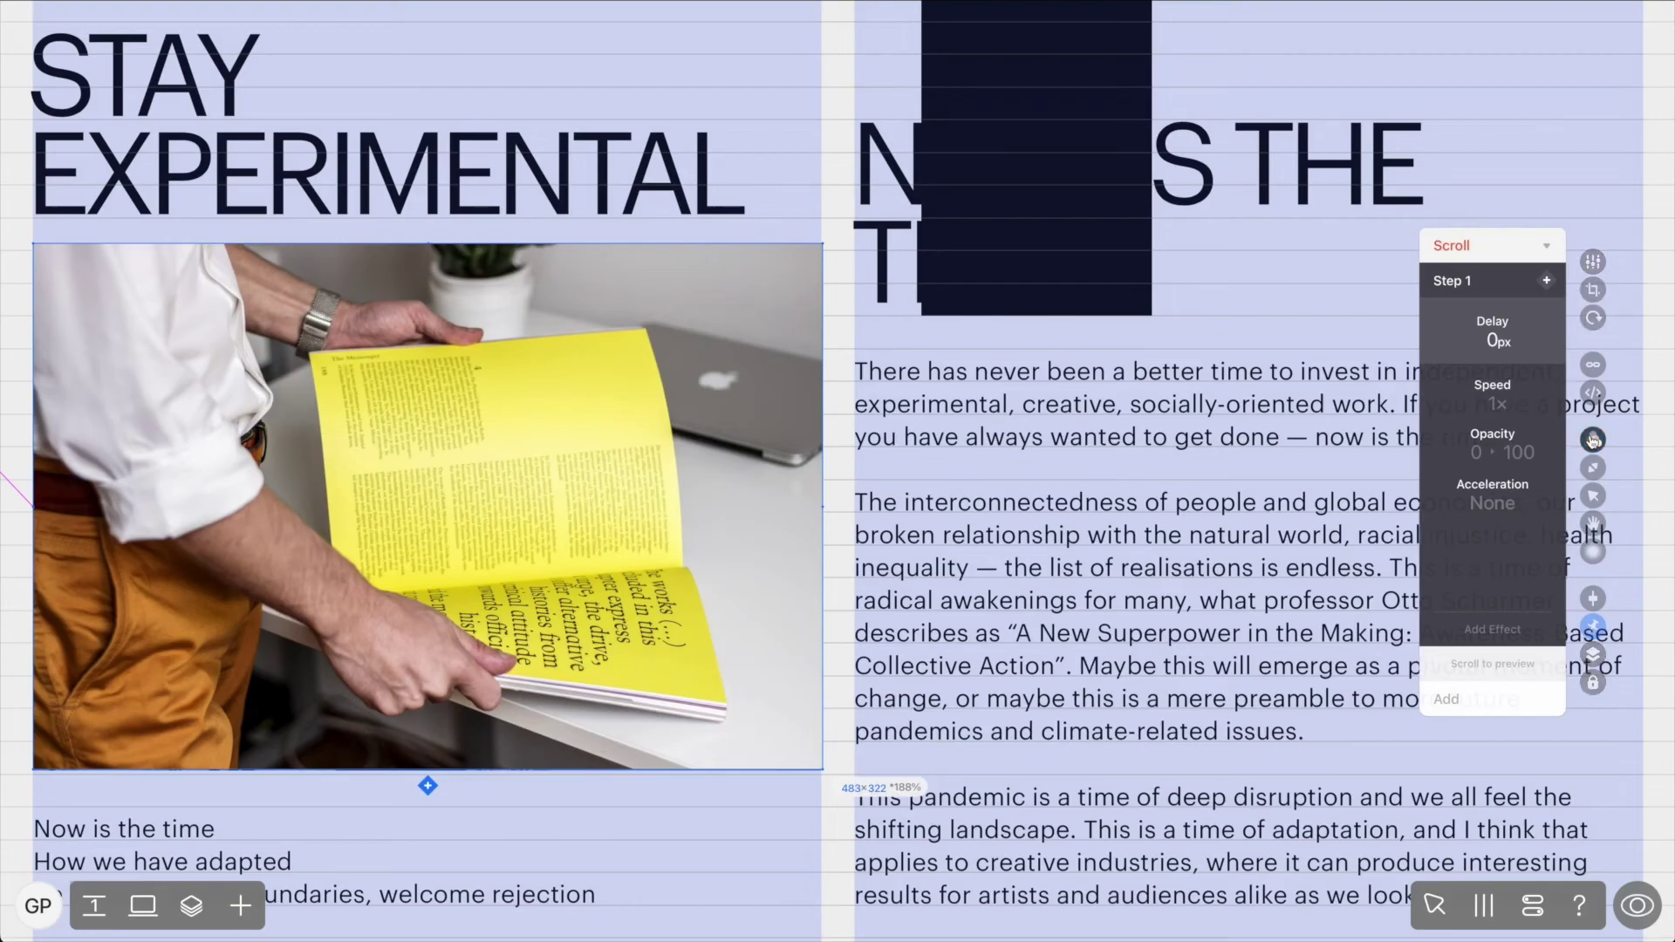
click(1491, 342)
text(505)
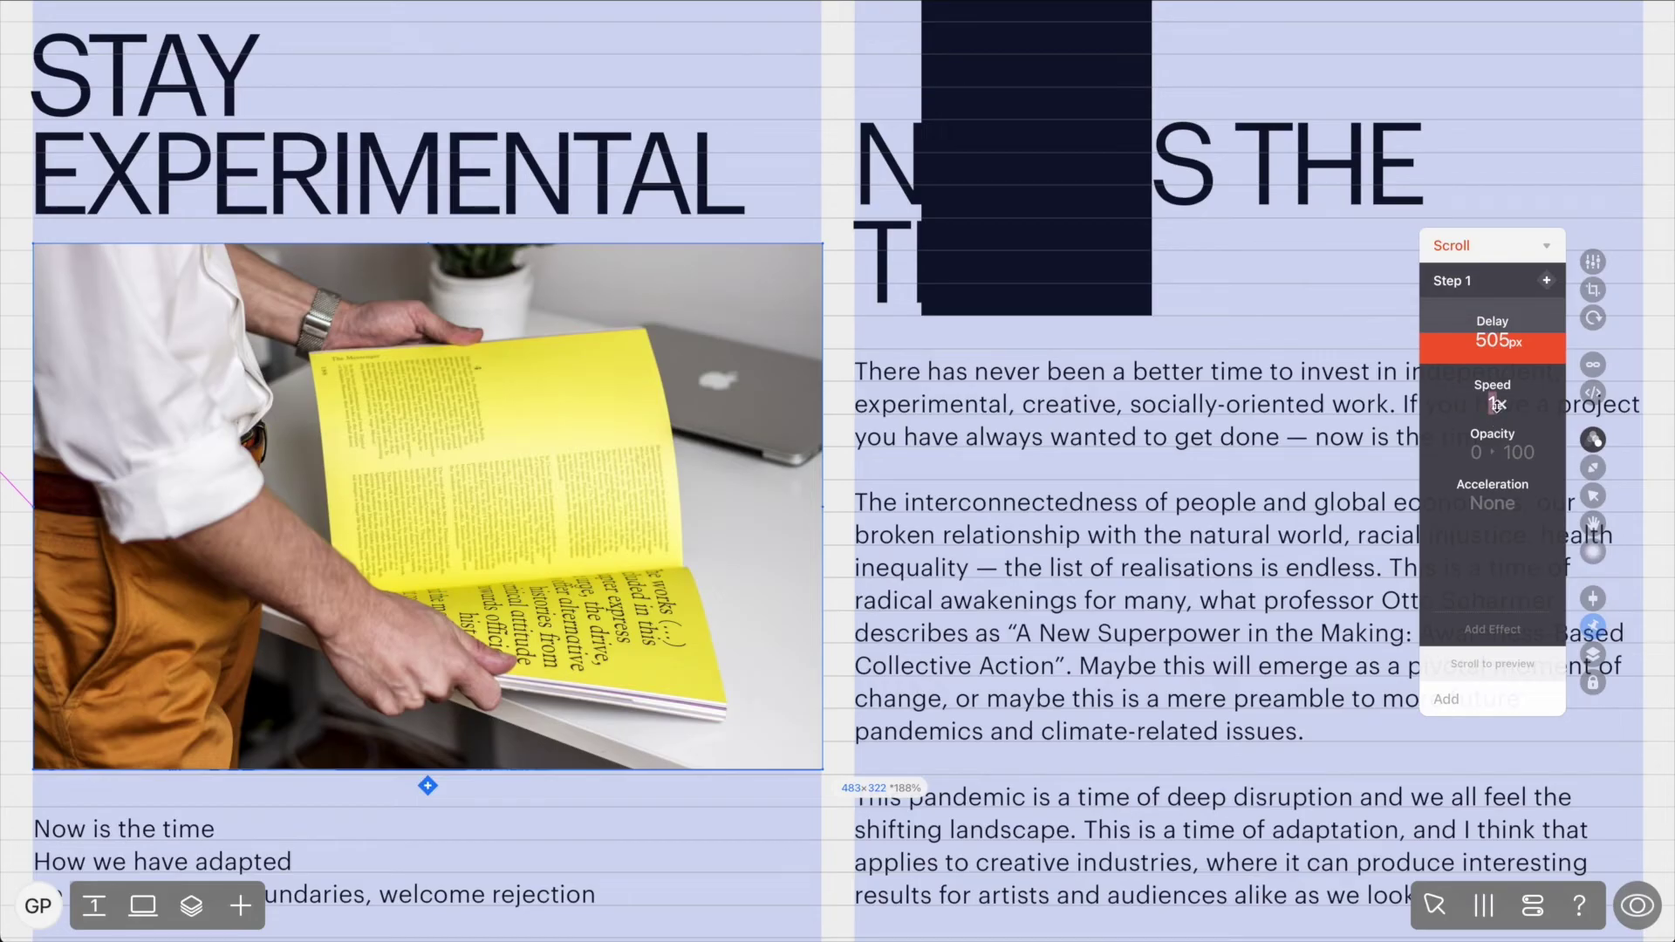
click(1493, 404)
text(4)
click(1548, 283)
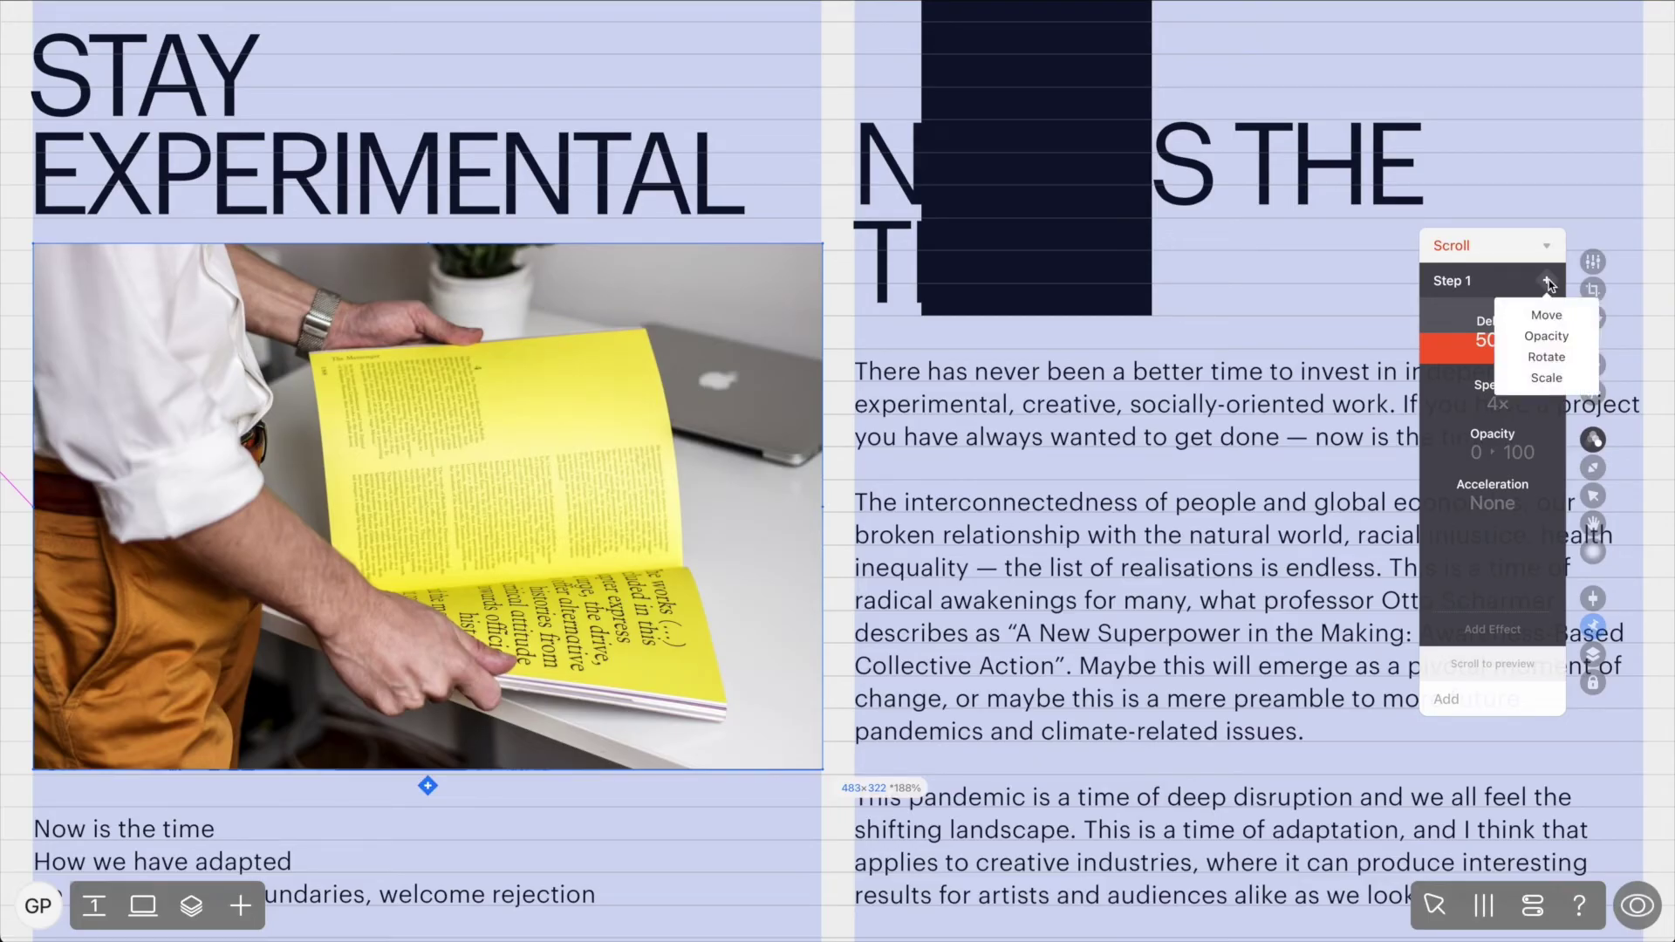
click(1546, 336)
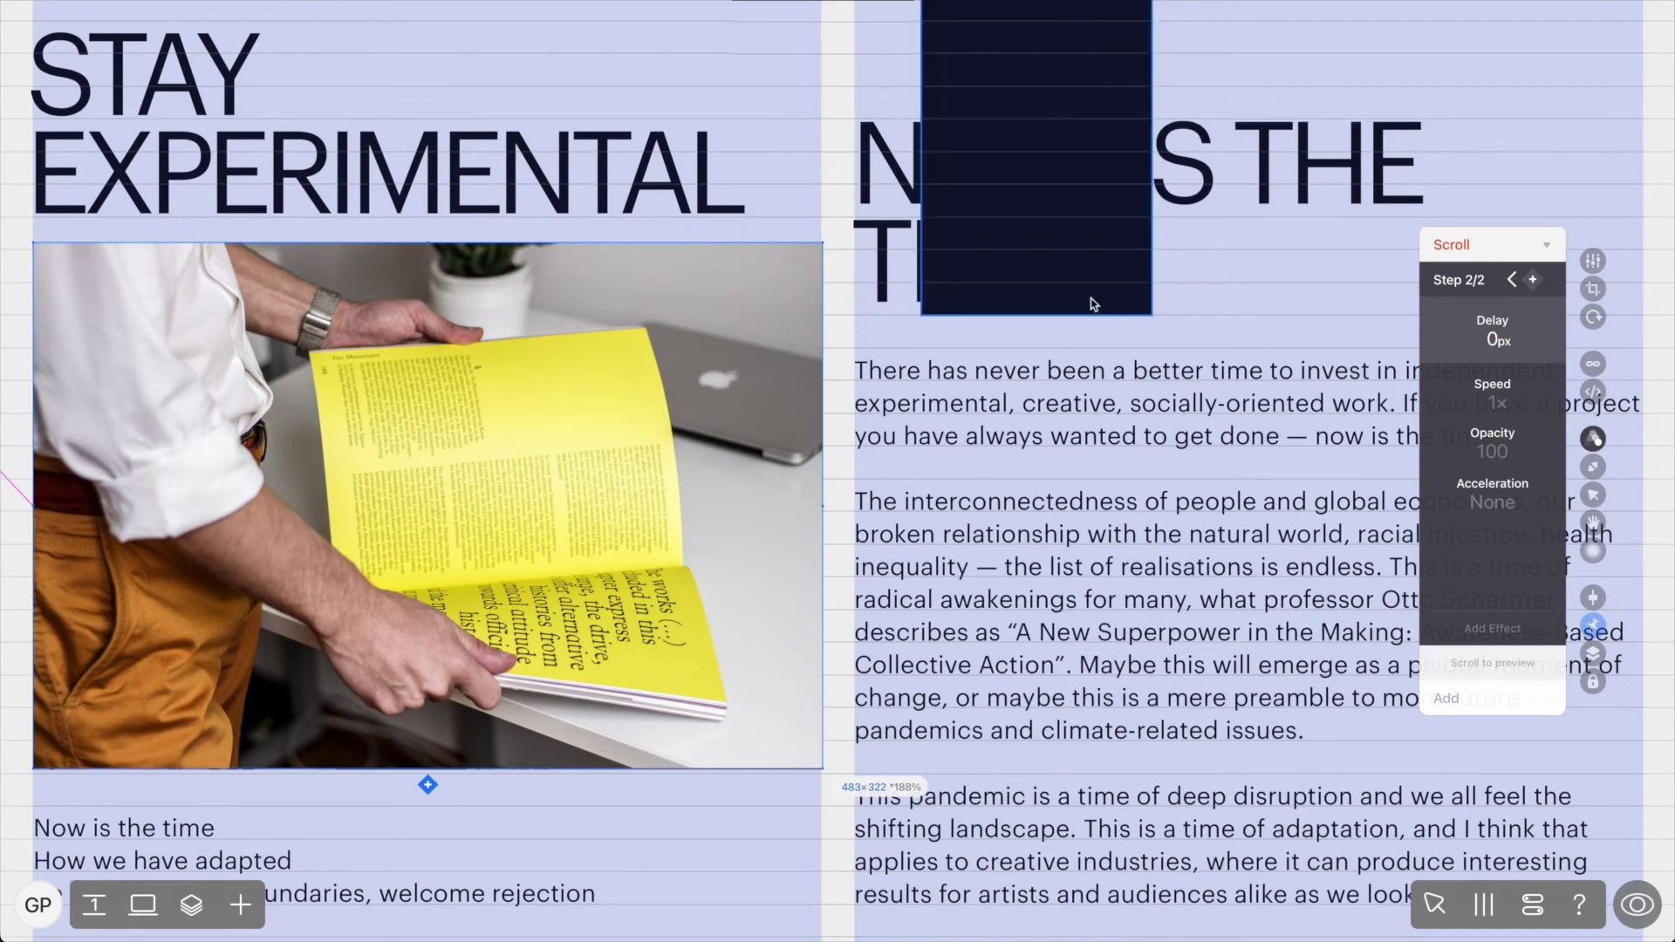
Extend the measuring rectangle's lower edge to the top of the How We Have Adapted heading, to about 1500 px high.
click(1047, 310)
drag(1038, 314, 1042, 803)
scroll(1055, 804, down, 7)
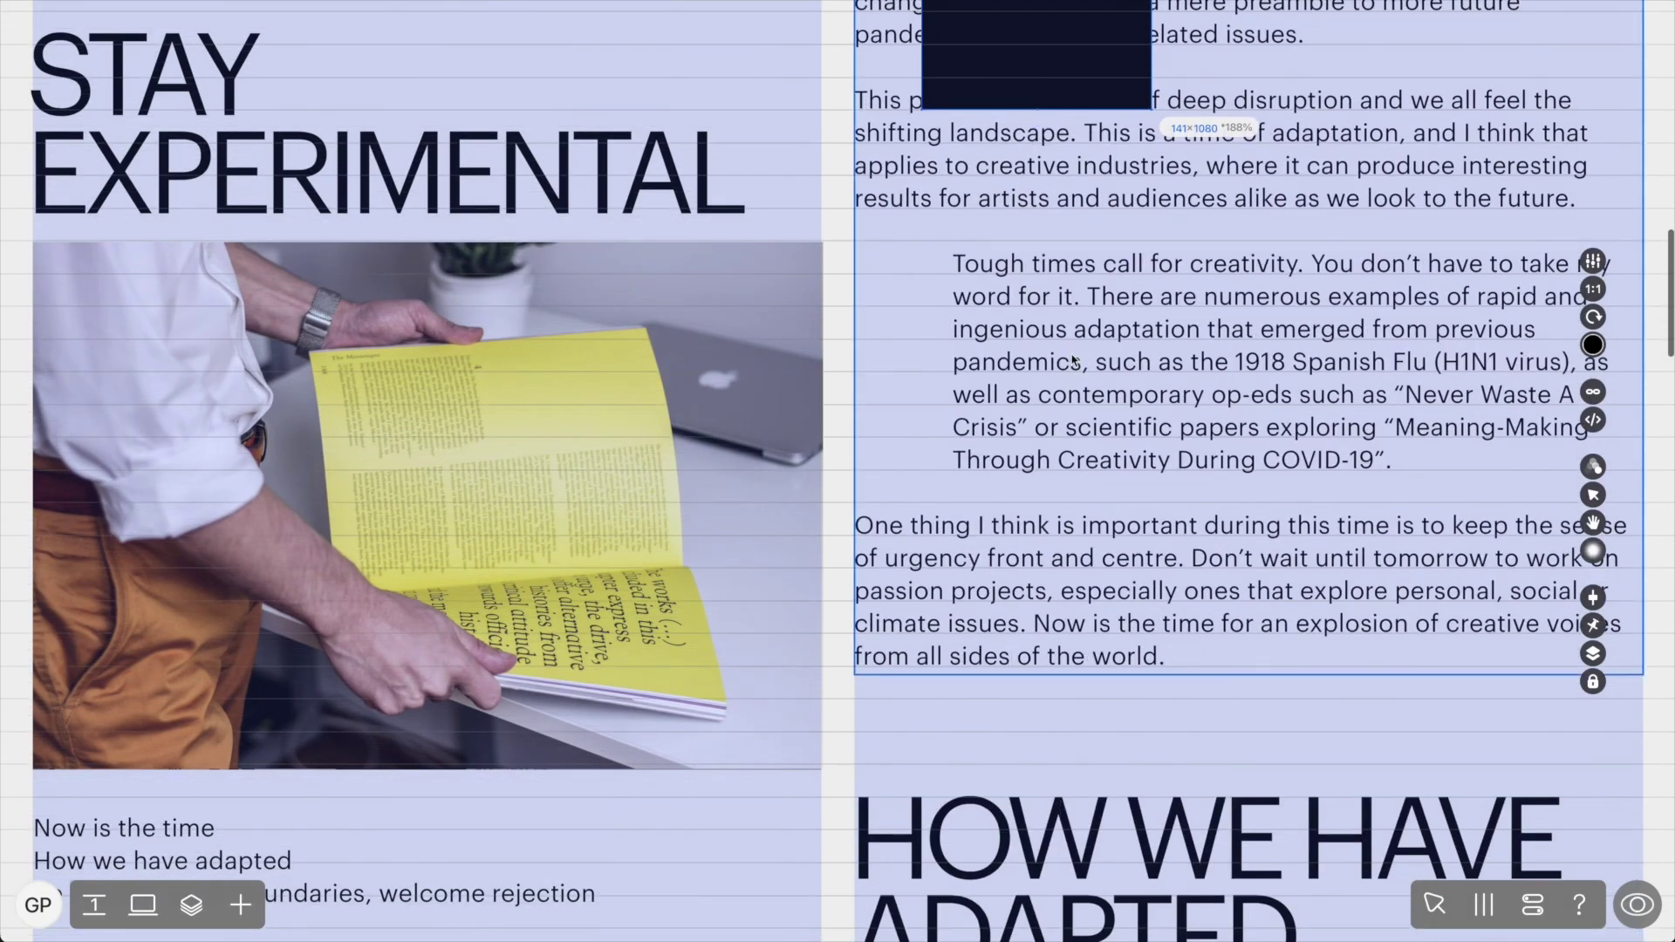
drag(1037, 109, 1046, 820)
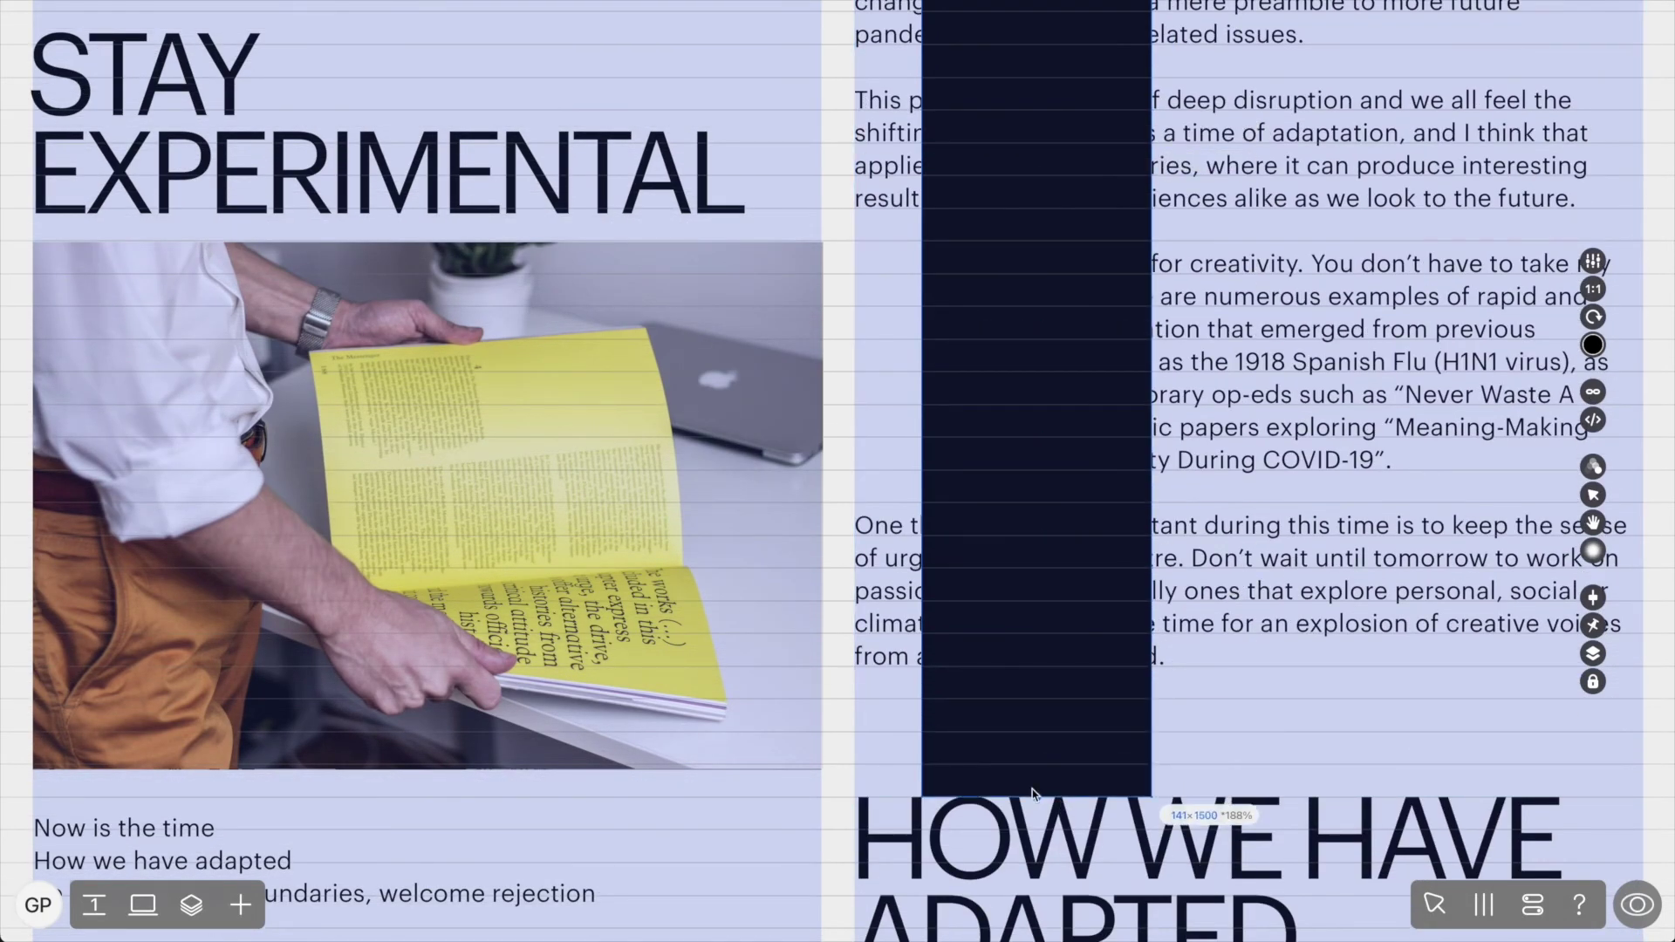
Set the yellow magazine picture's second animation step to a 575 px delay, 4× speed and 0 opacity, and leave the animation settings.
click(714, 613)
click(1592, 624)
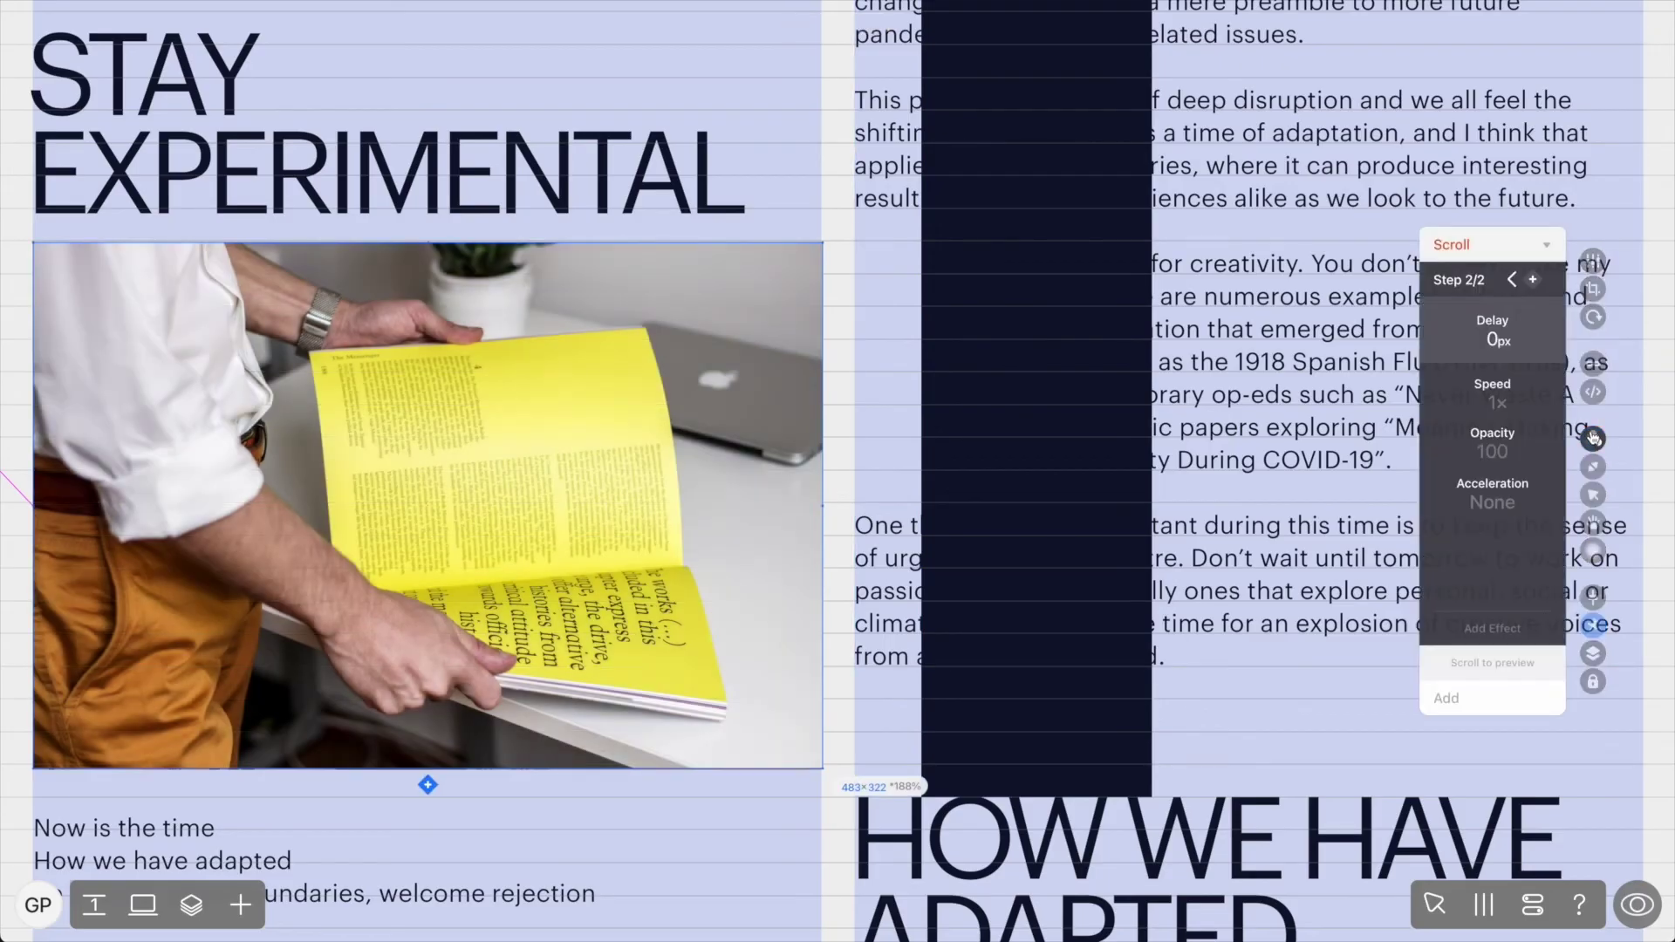
click(1493, 341)
text(575)
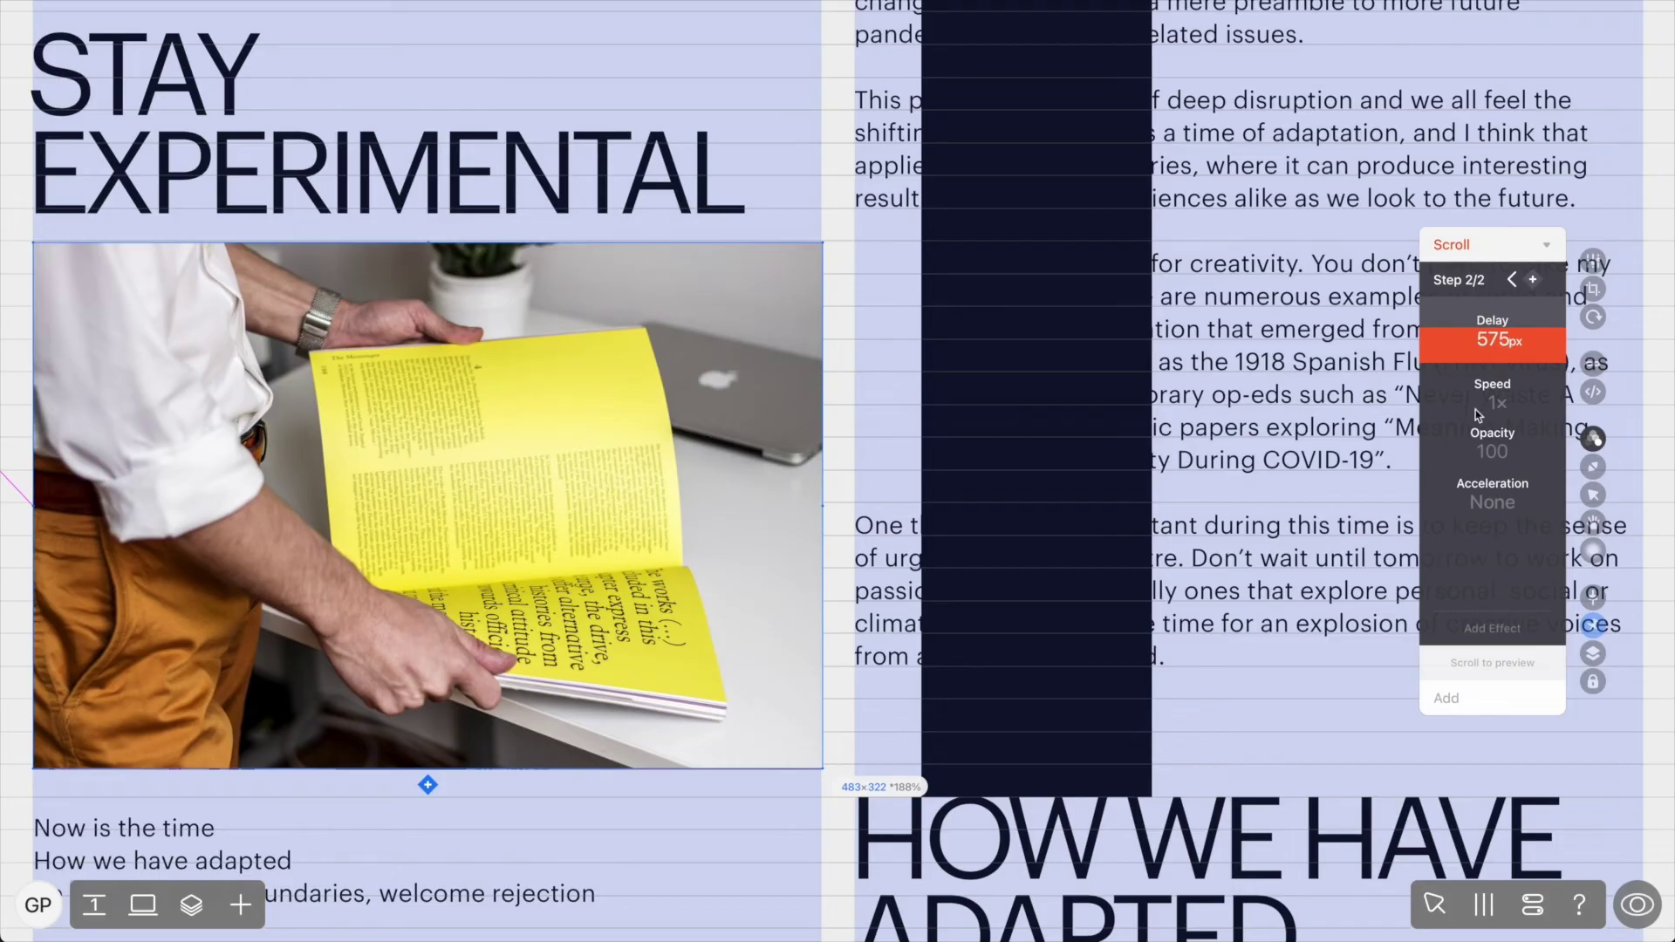
click(1492, 401)
text(4)
click(1494, 451)
text(0)
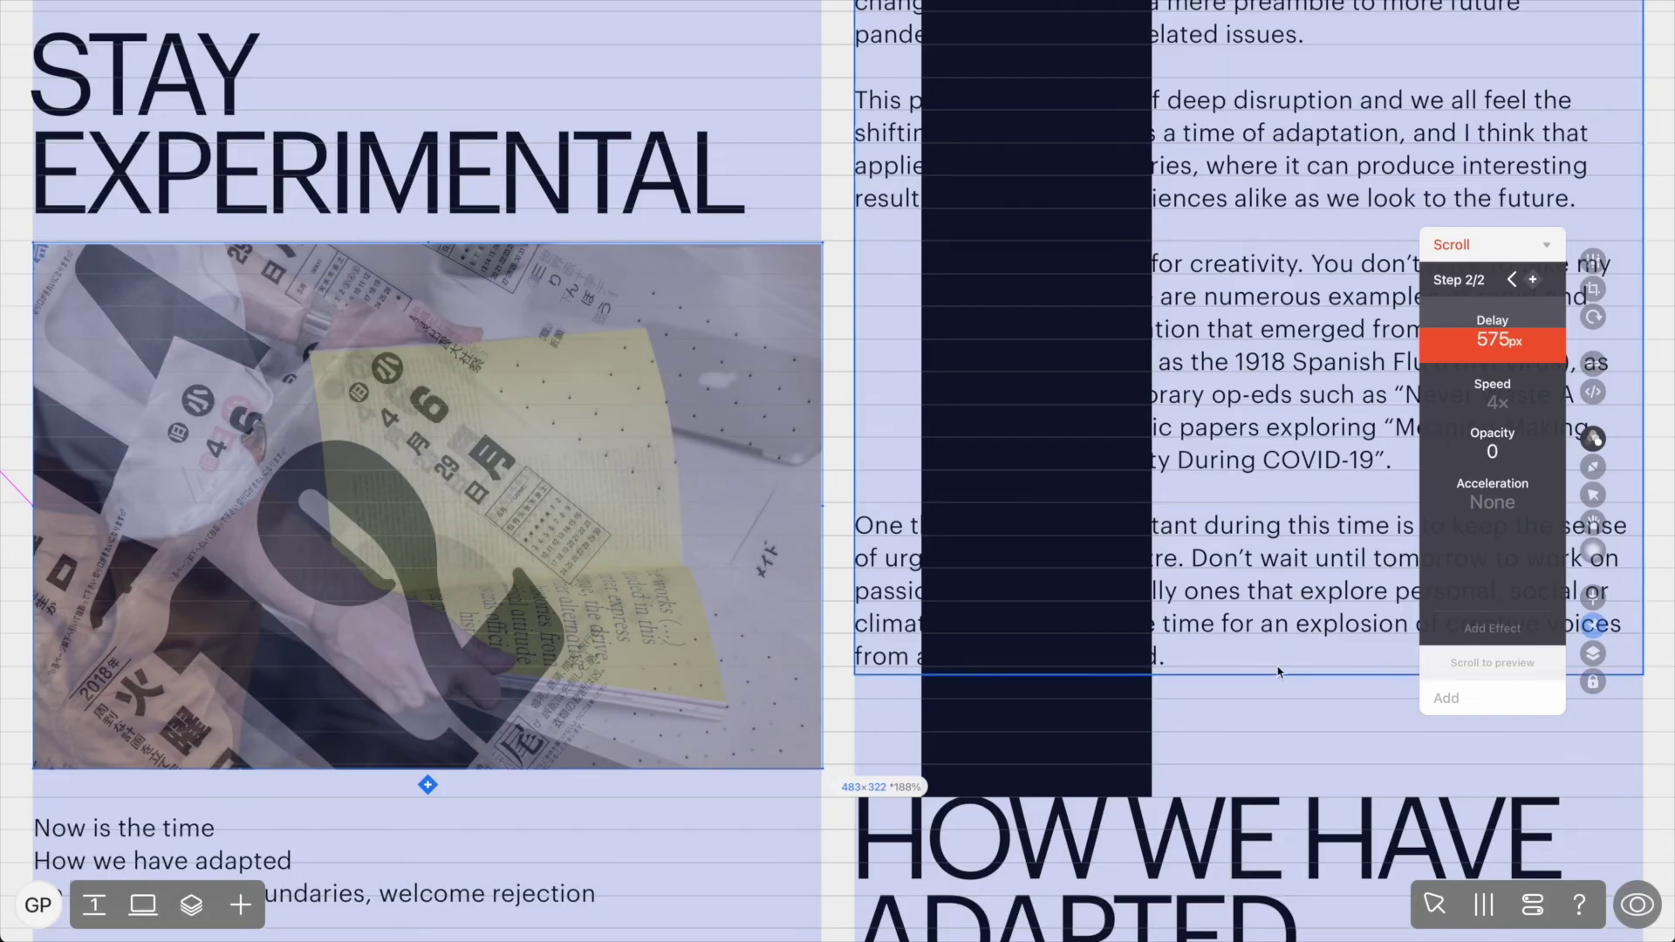
key(Escape)
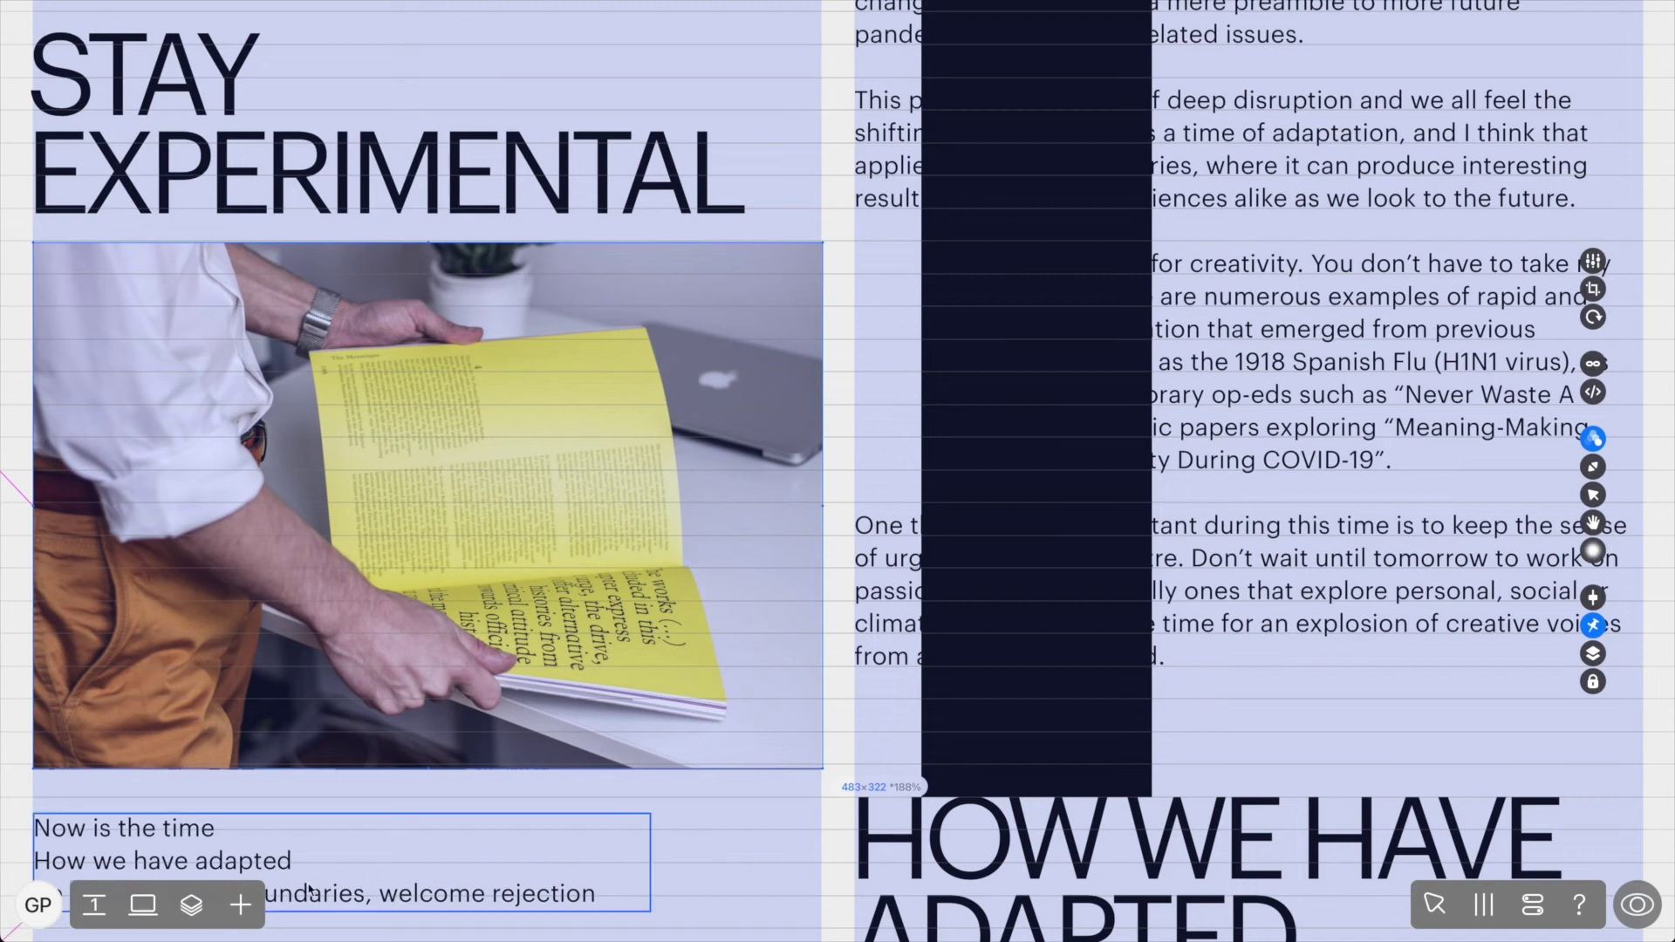
Move the hidden wall calendar picture above the yellow magazine picture in the Front Fixed layers and show it.
click(193, 907)
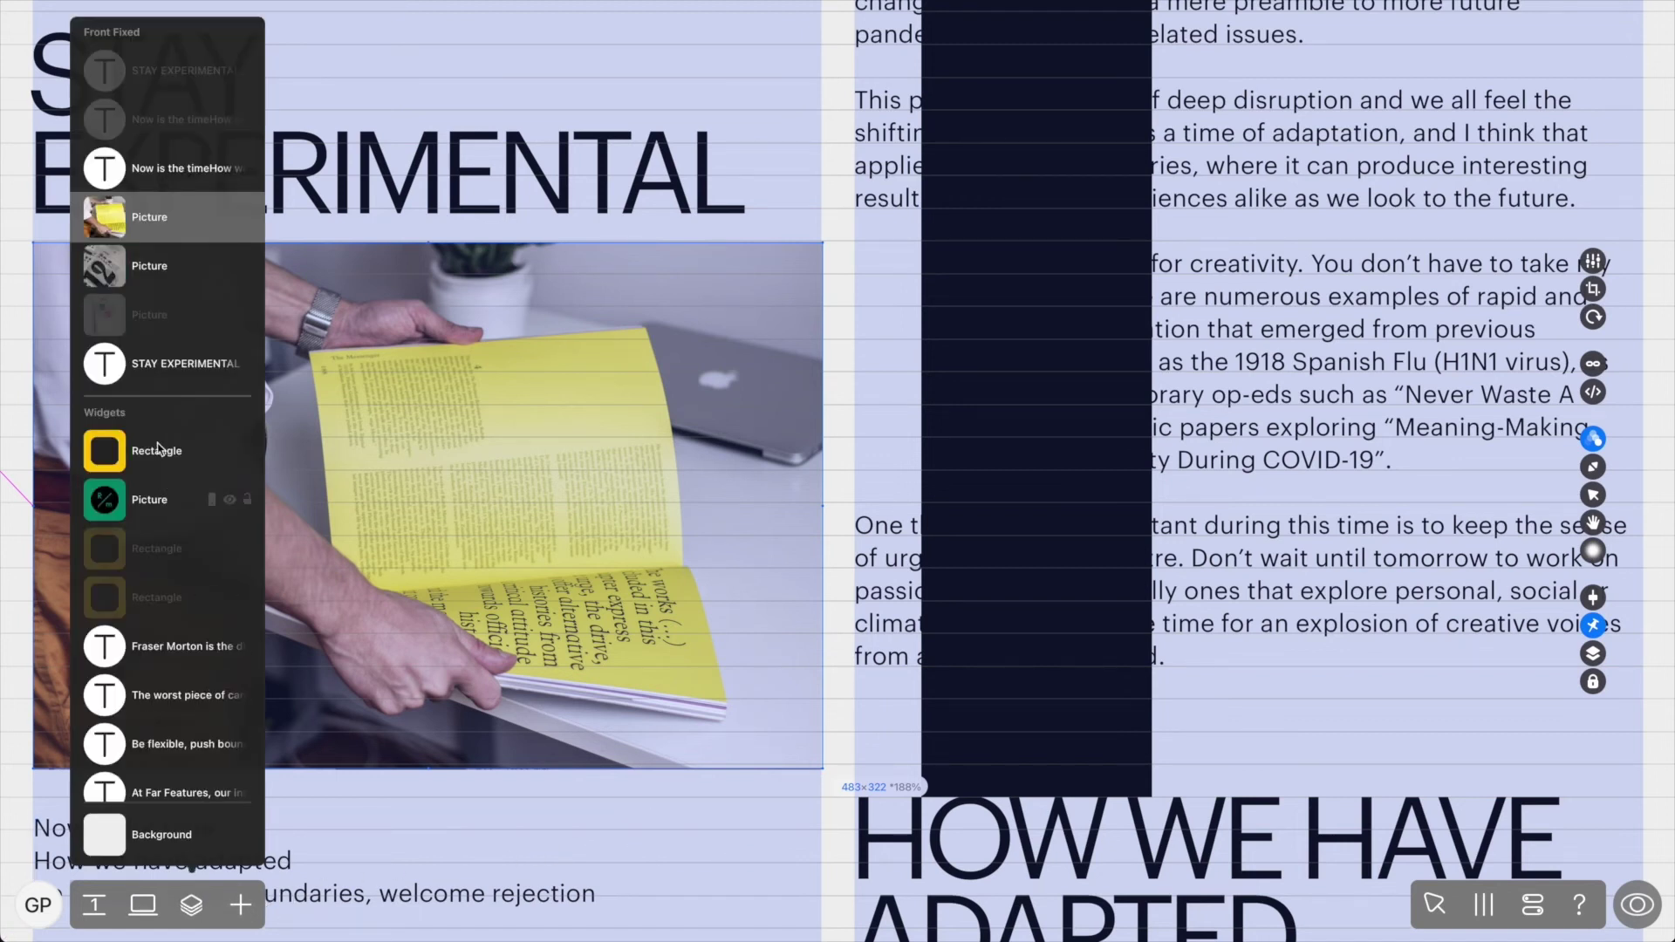
drag(151, 324, 146, 224)
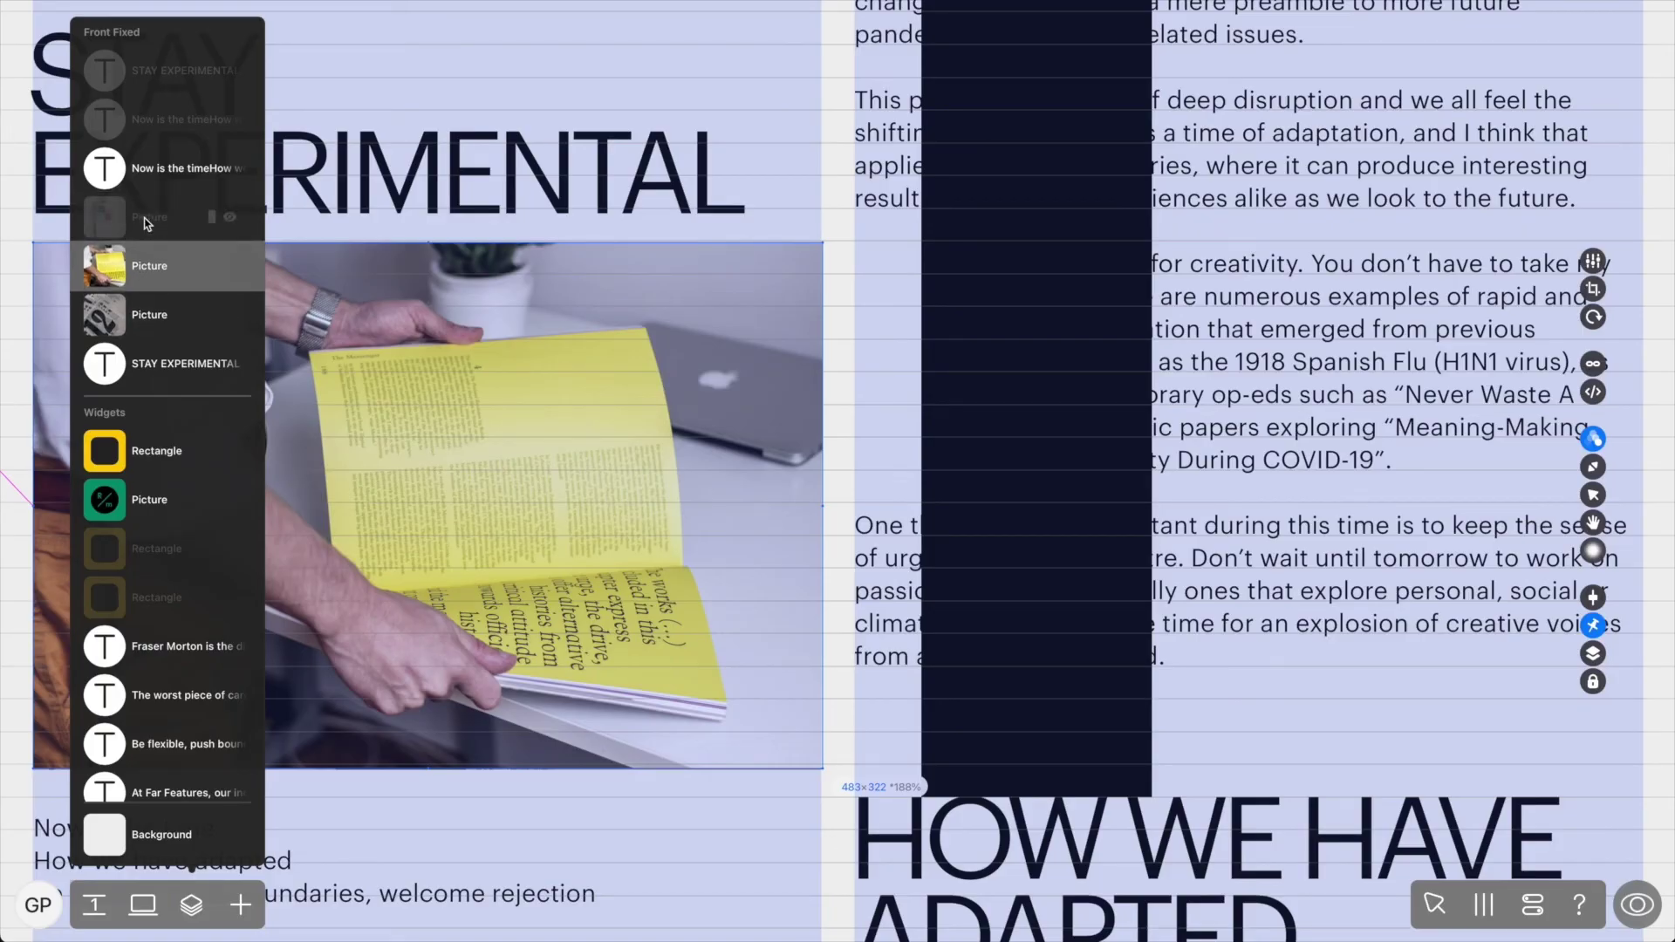
click(230, 220)
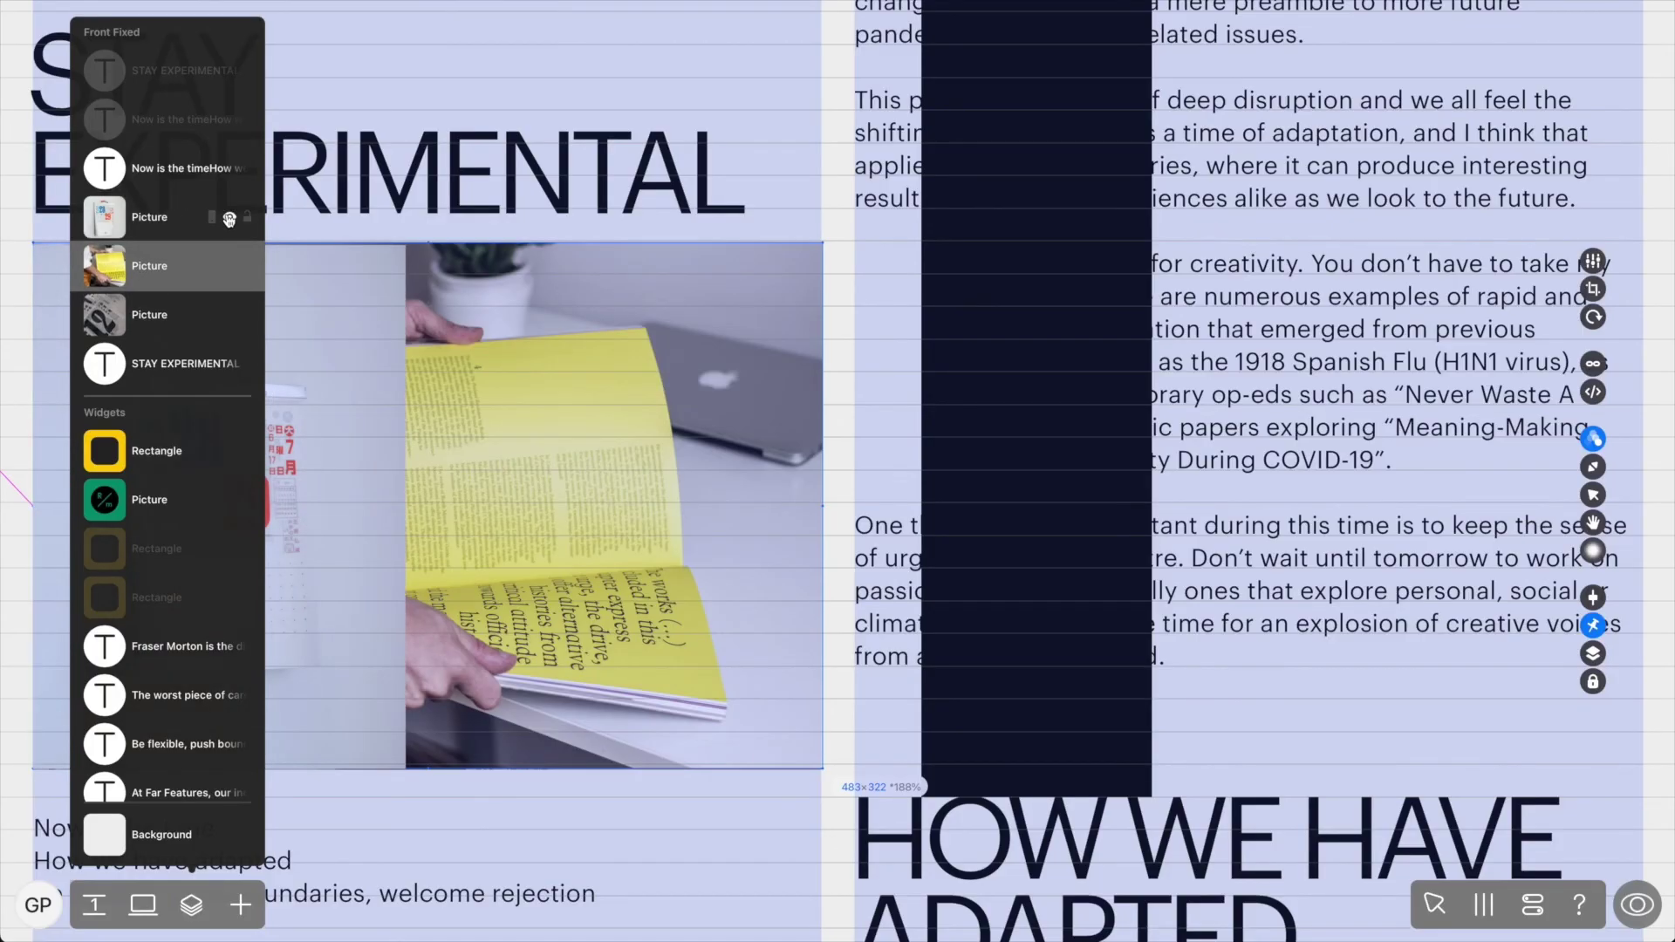
click(744, 810)
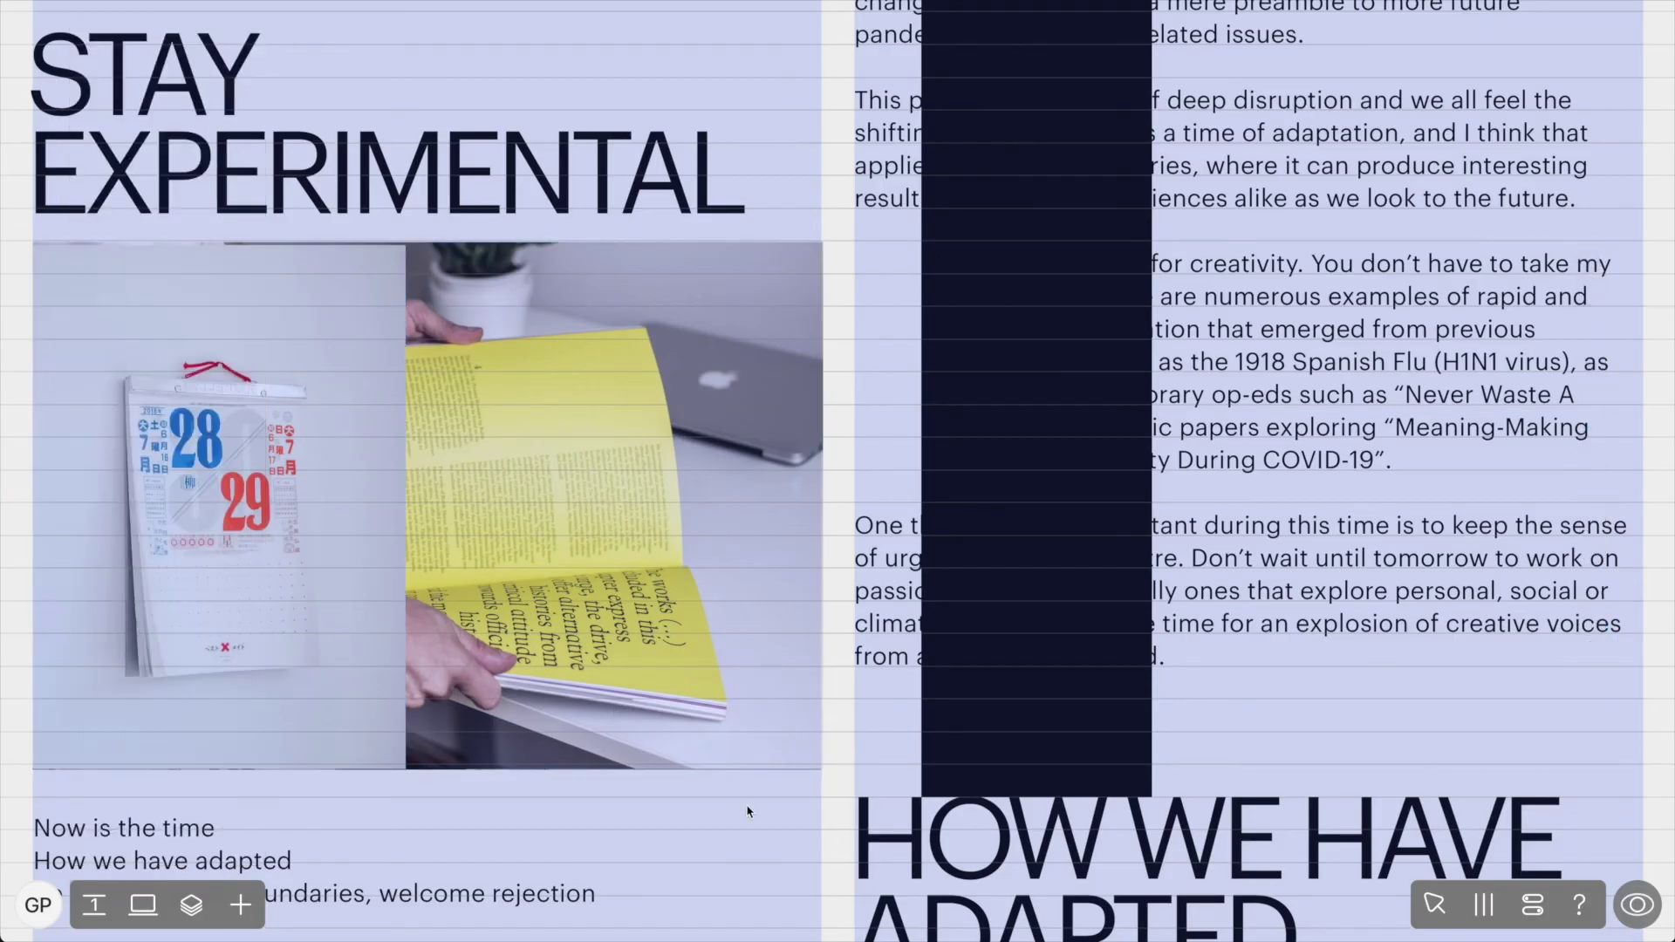
Extend the measuring rectangle's lower edge past the first line of the How We Have Adapted heading, to about 1560 px high.
scroll(747, 811, down, 2)
scroll(747, 811, down, 3)
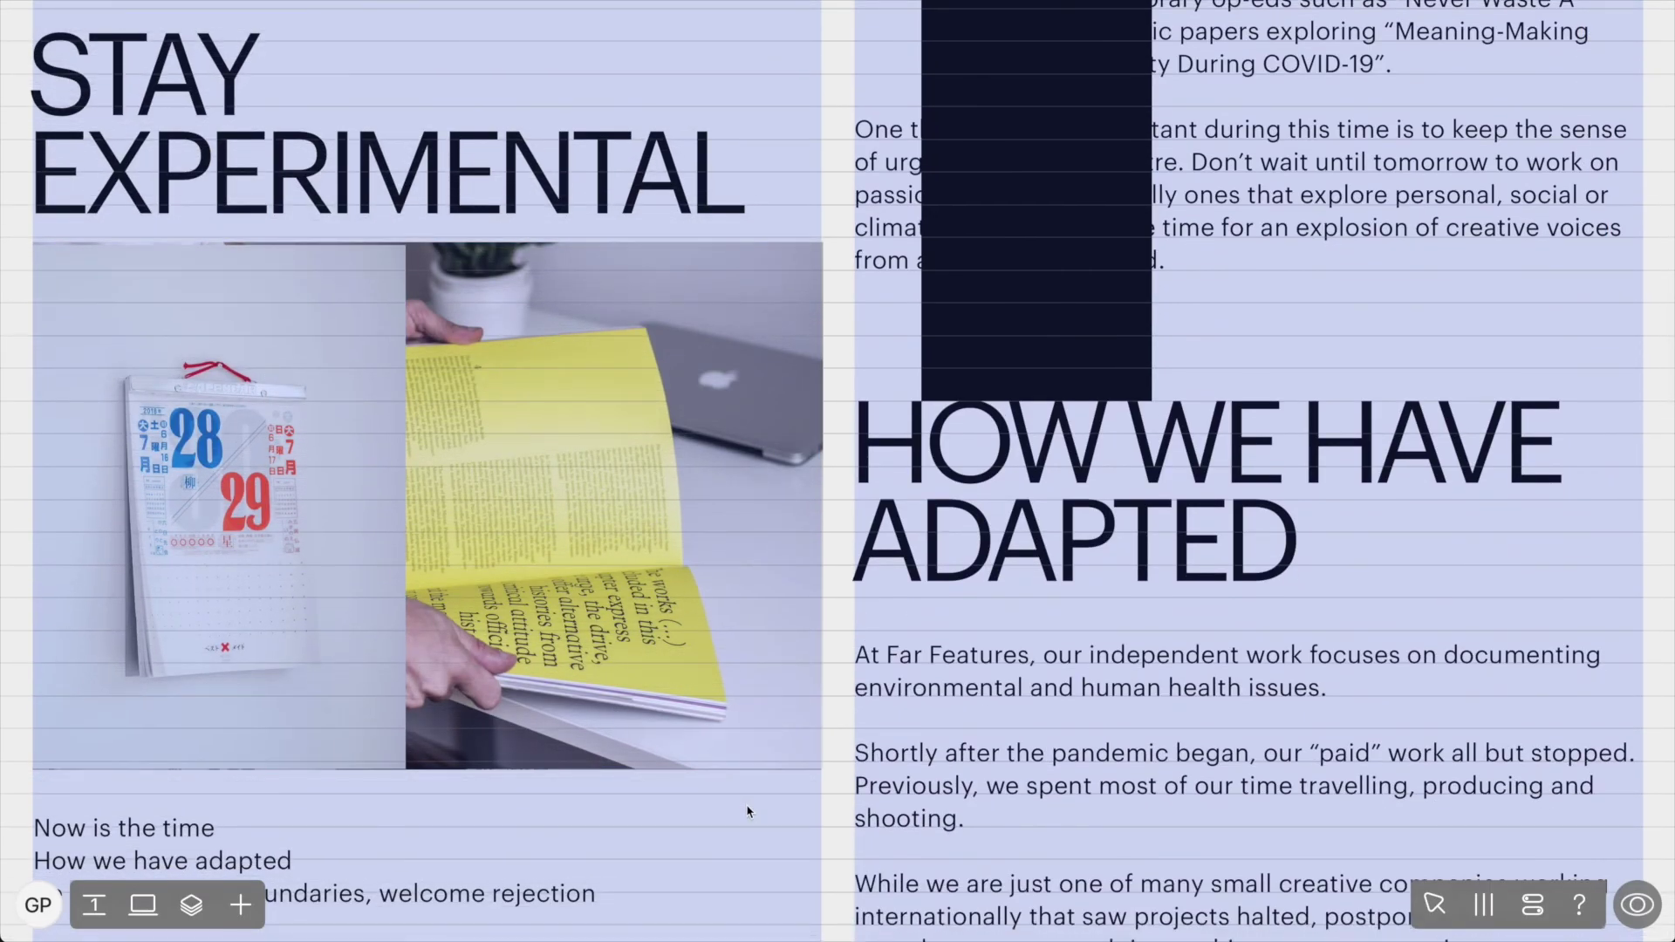
click(1034, 380)
drag(1033, 402, 1035, 497)
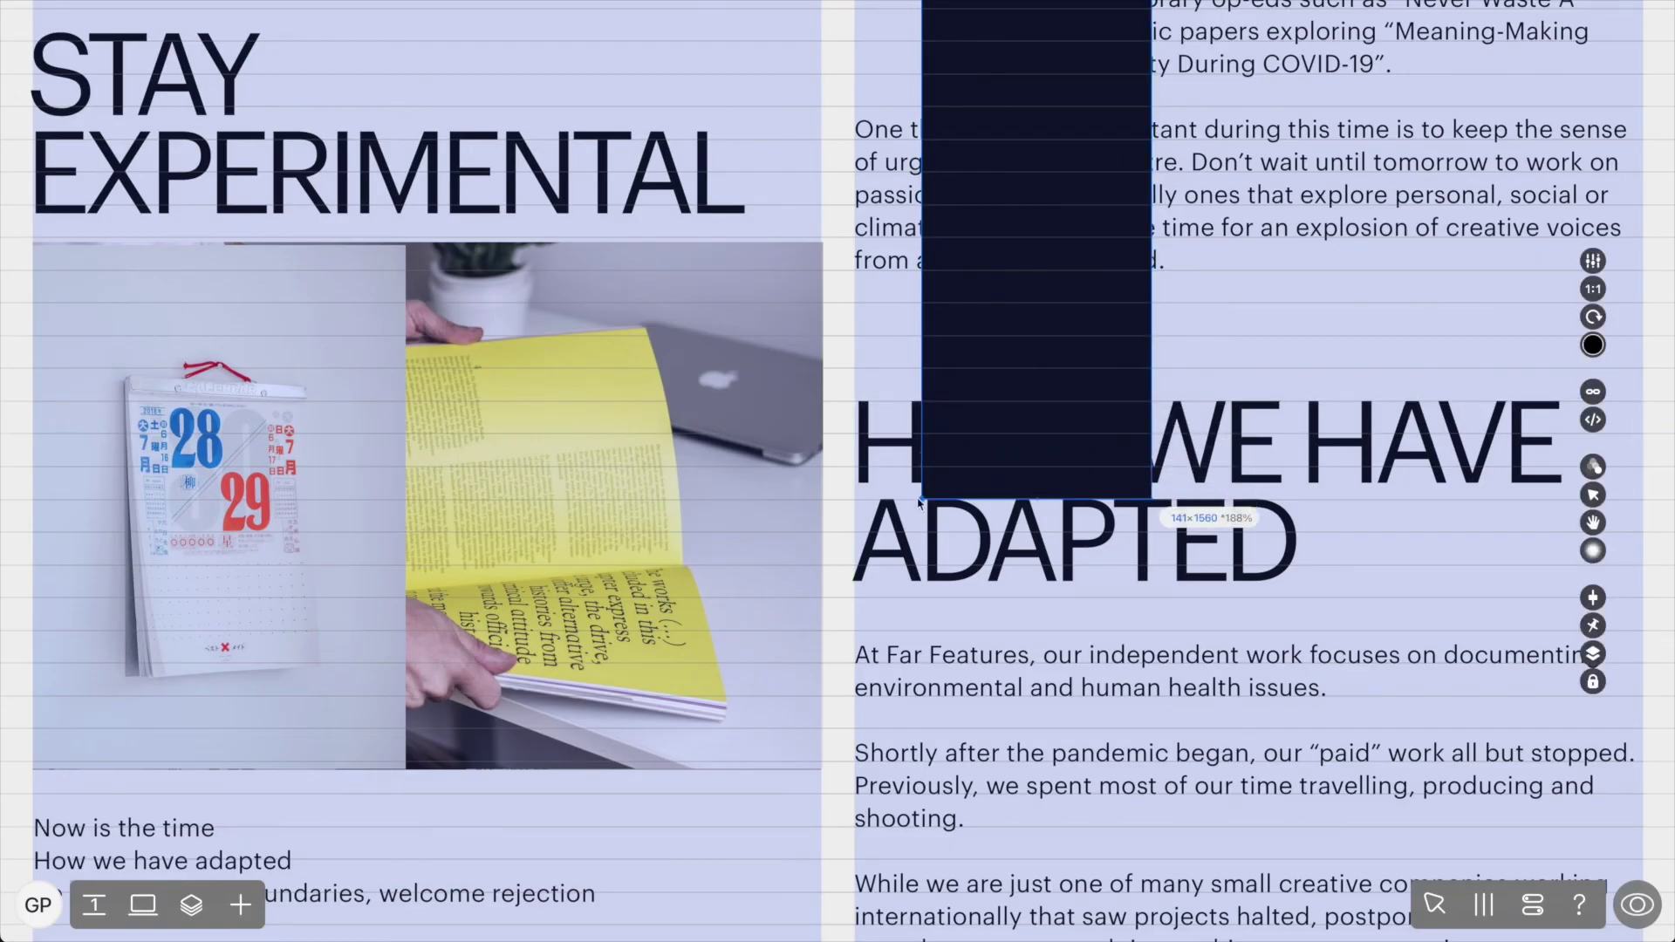
Add a scroll-triggered Opacity animation to the wall calendar picture with a 1290 px delay, and leave the animation settings.
click(271, 561)
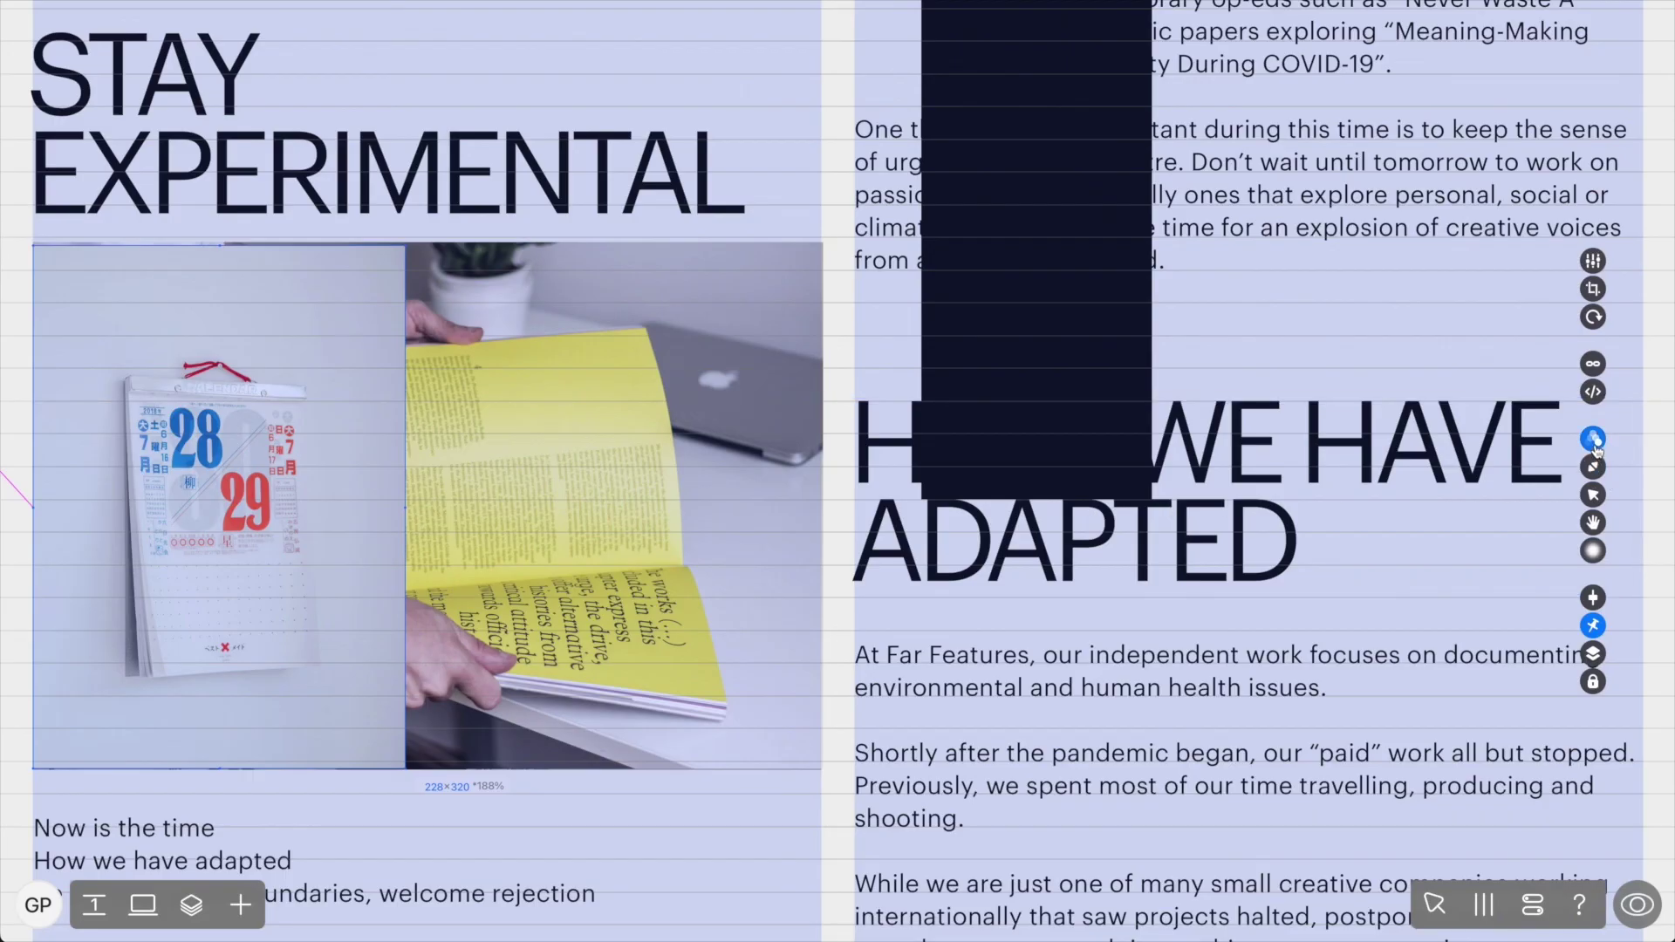
click(1593, 443)
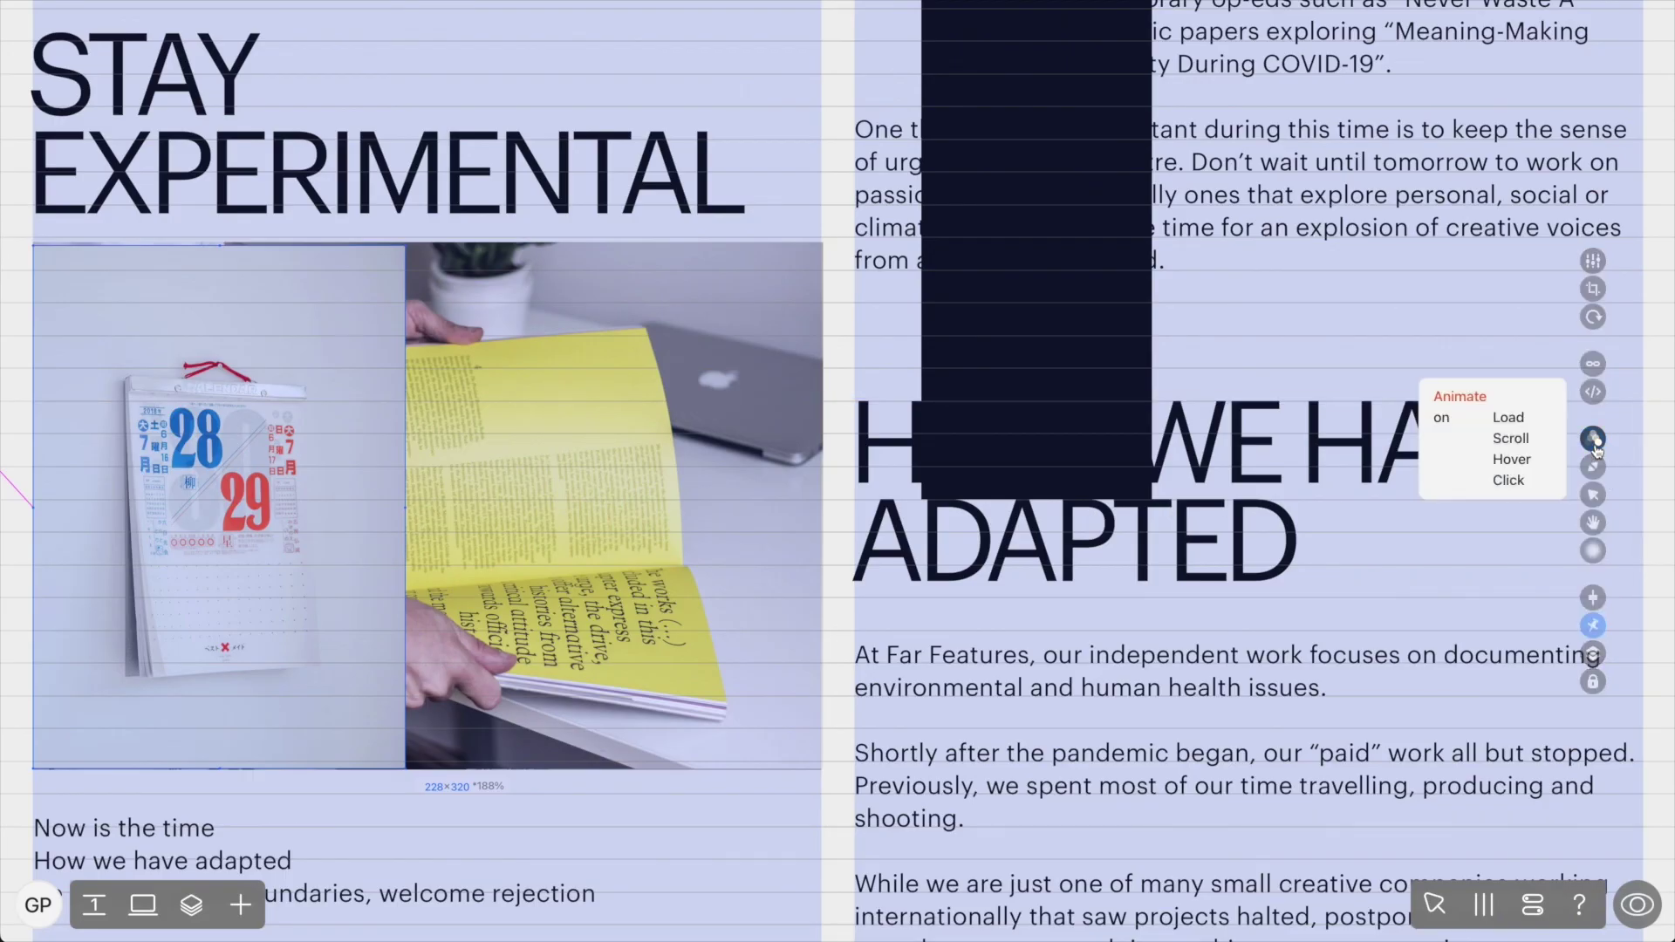
click(1513, 441)
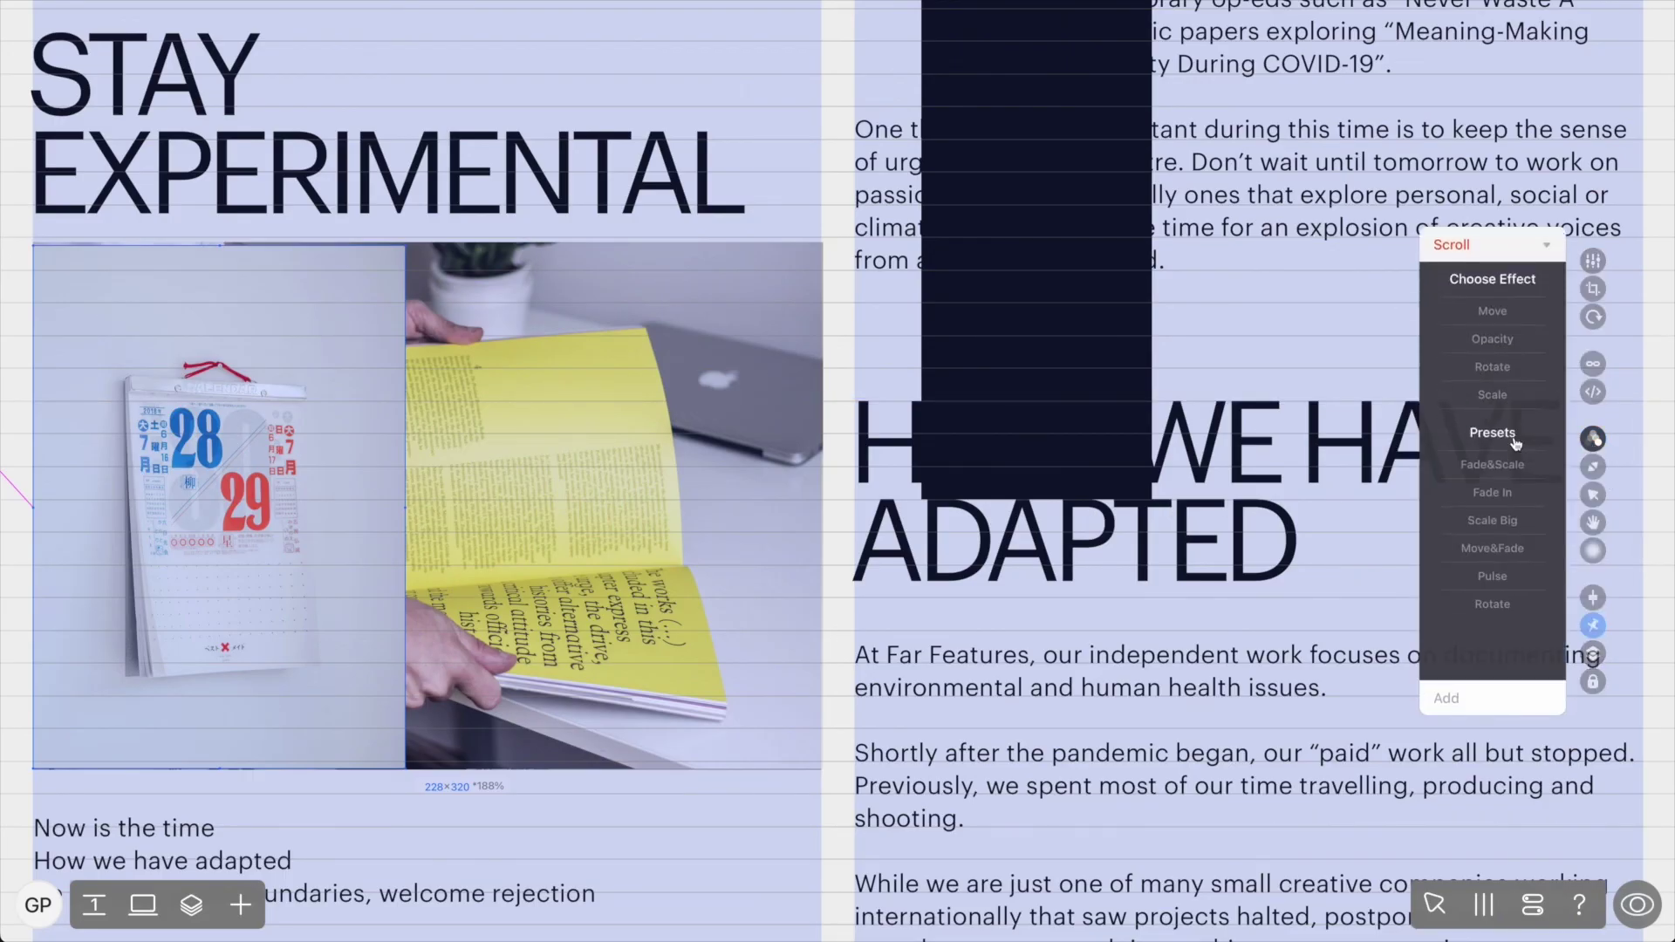
click(1495, 342)
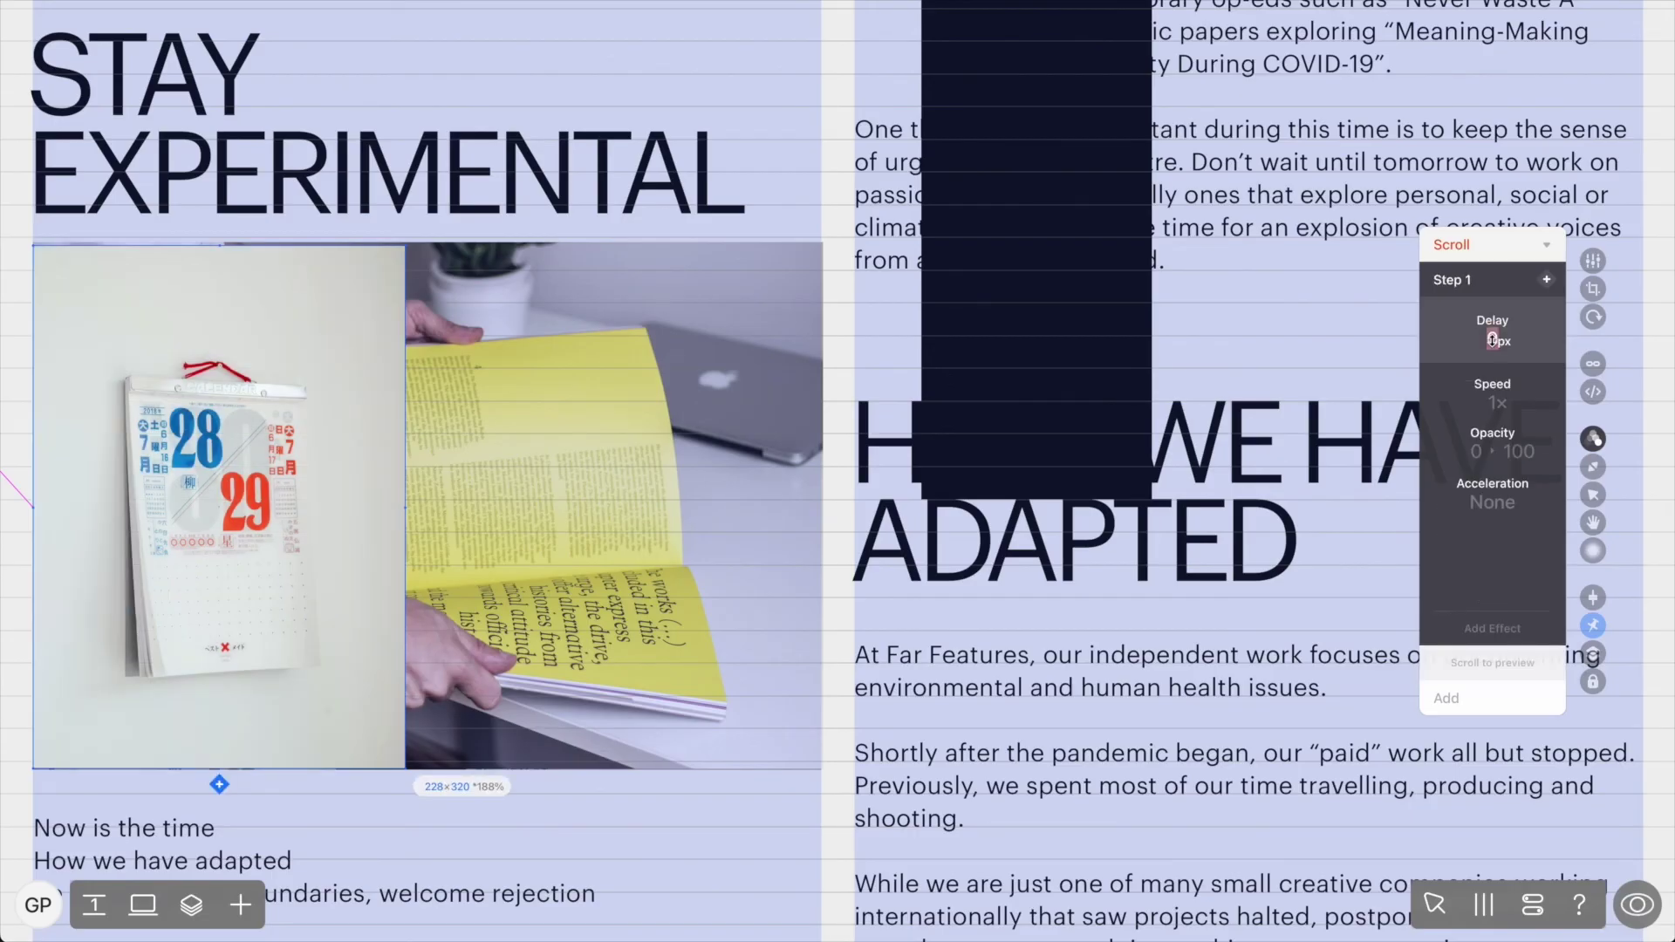
click(1492, 340)
text(1290)
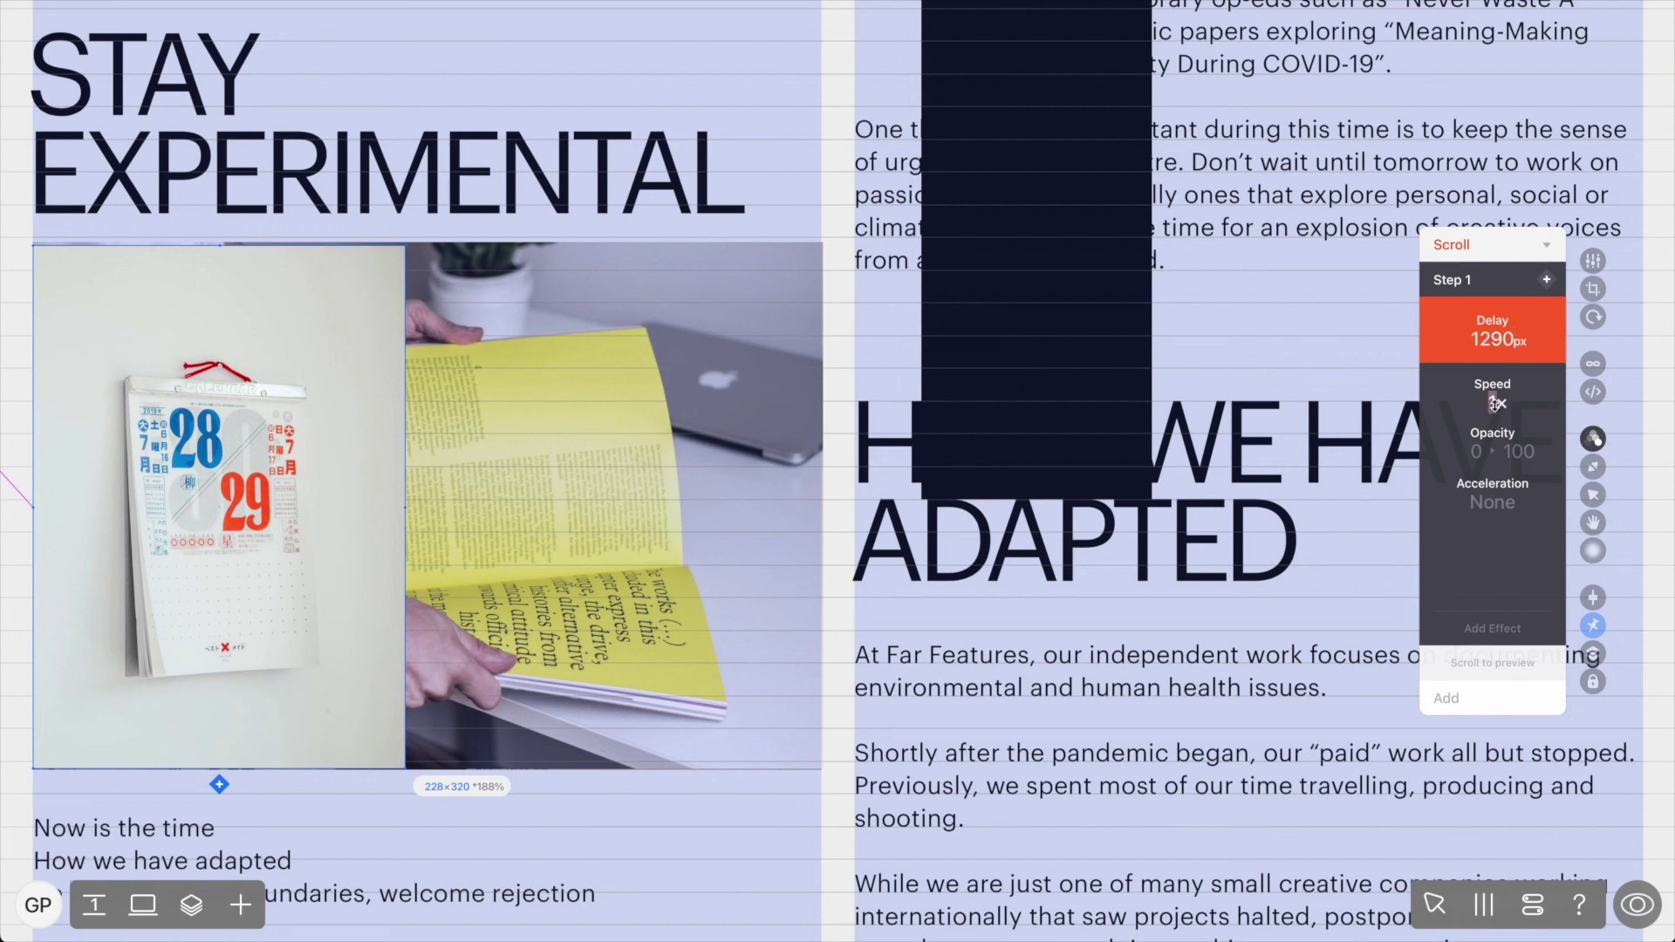
scroll(1492, 403, up, 3)
click(1343, 353)
Delete the measuring rectangle from the page.
click(1122, 354)
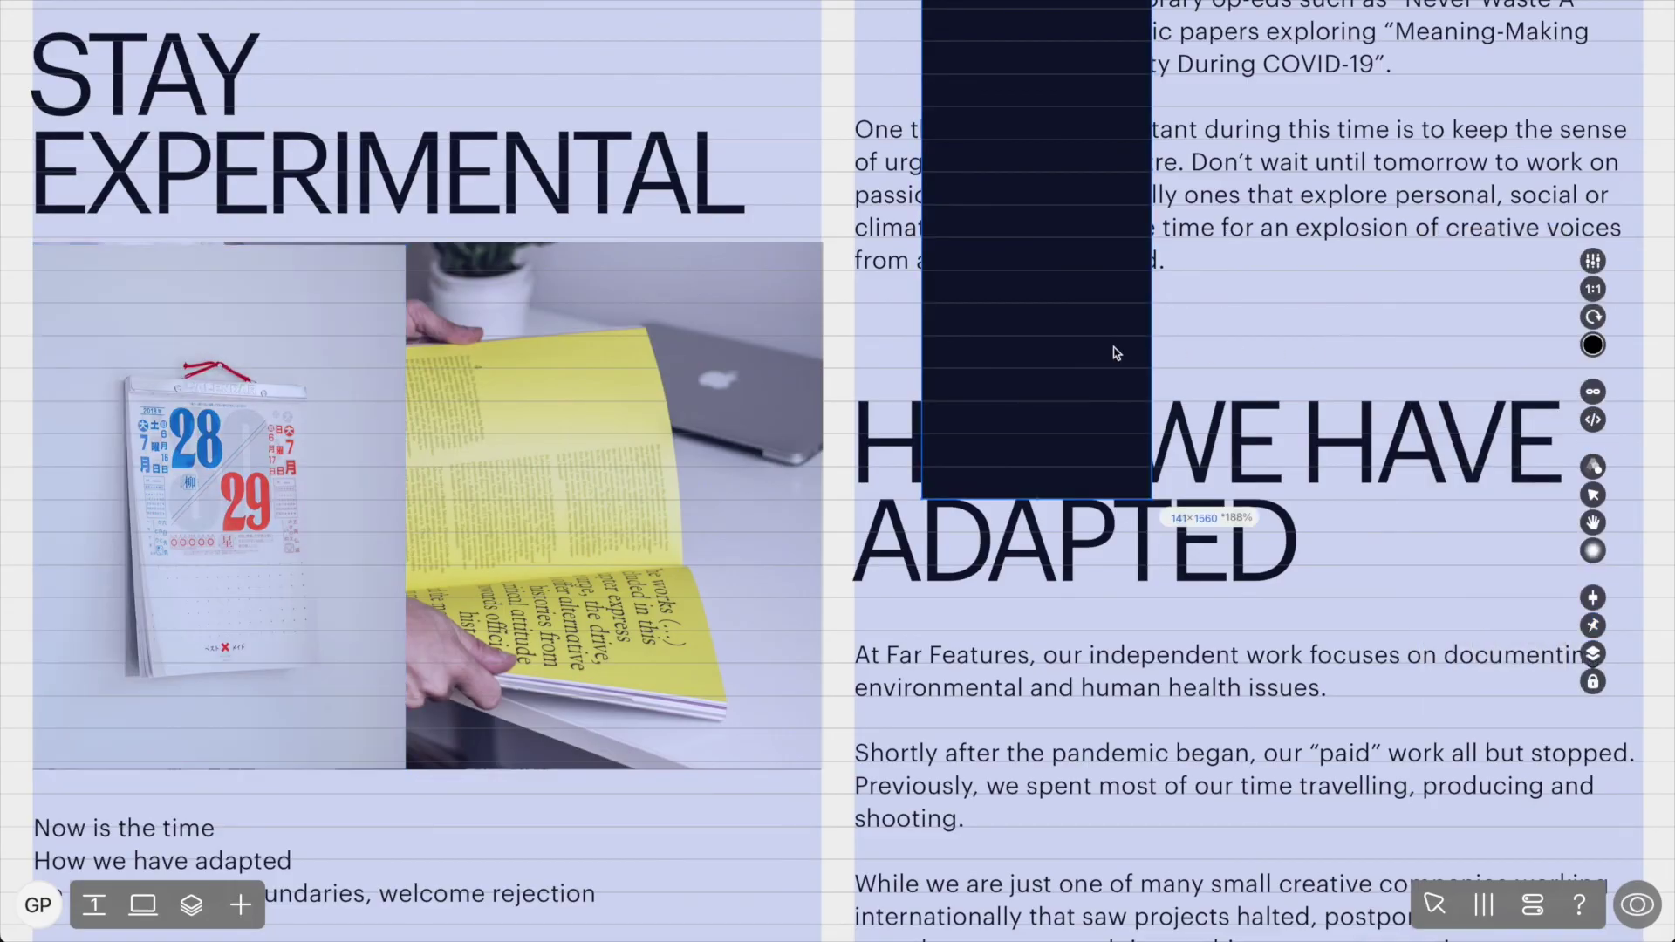
key(Delete)
scroll(1241, 534, up, 20)
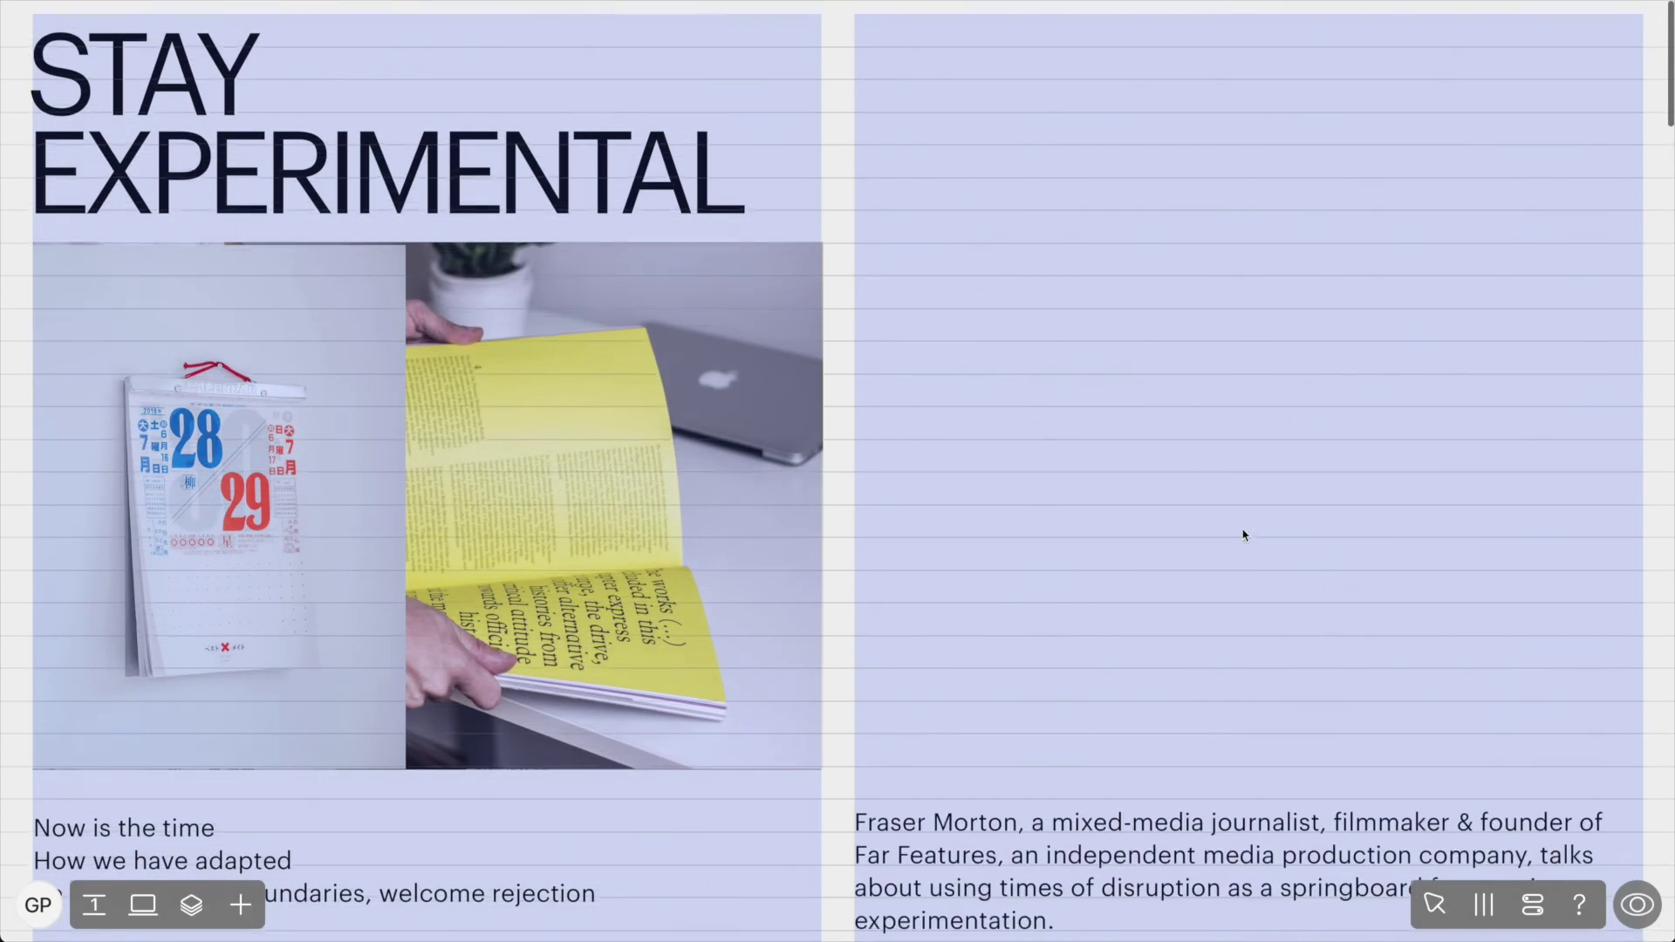
Preview the page and scroll down through its sections to check the opacity changes of the fixed pictures.
click(1637, 905)
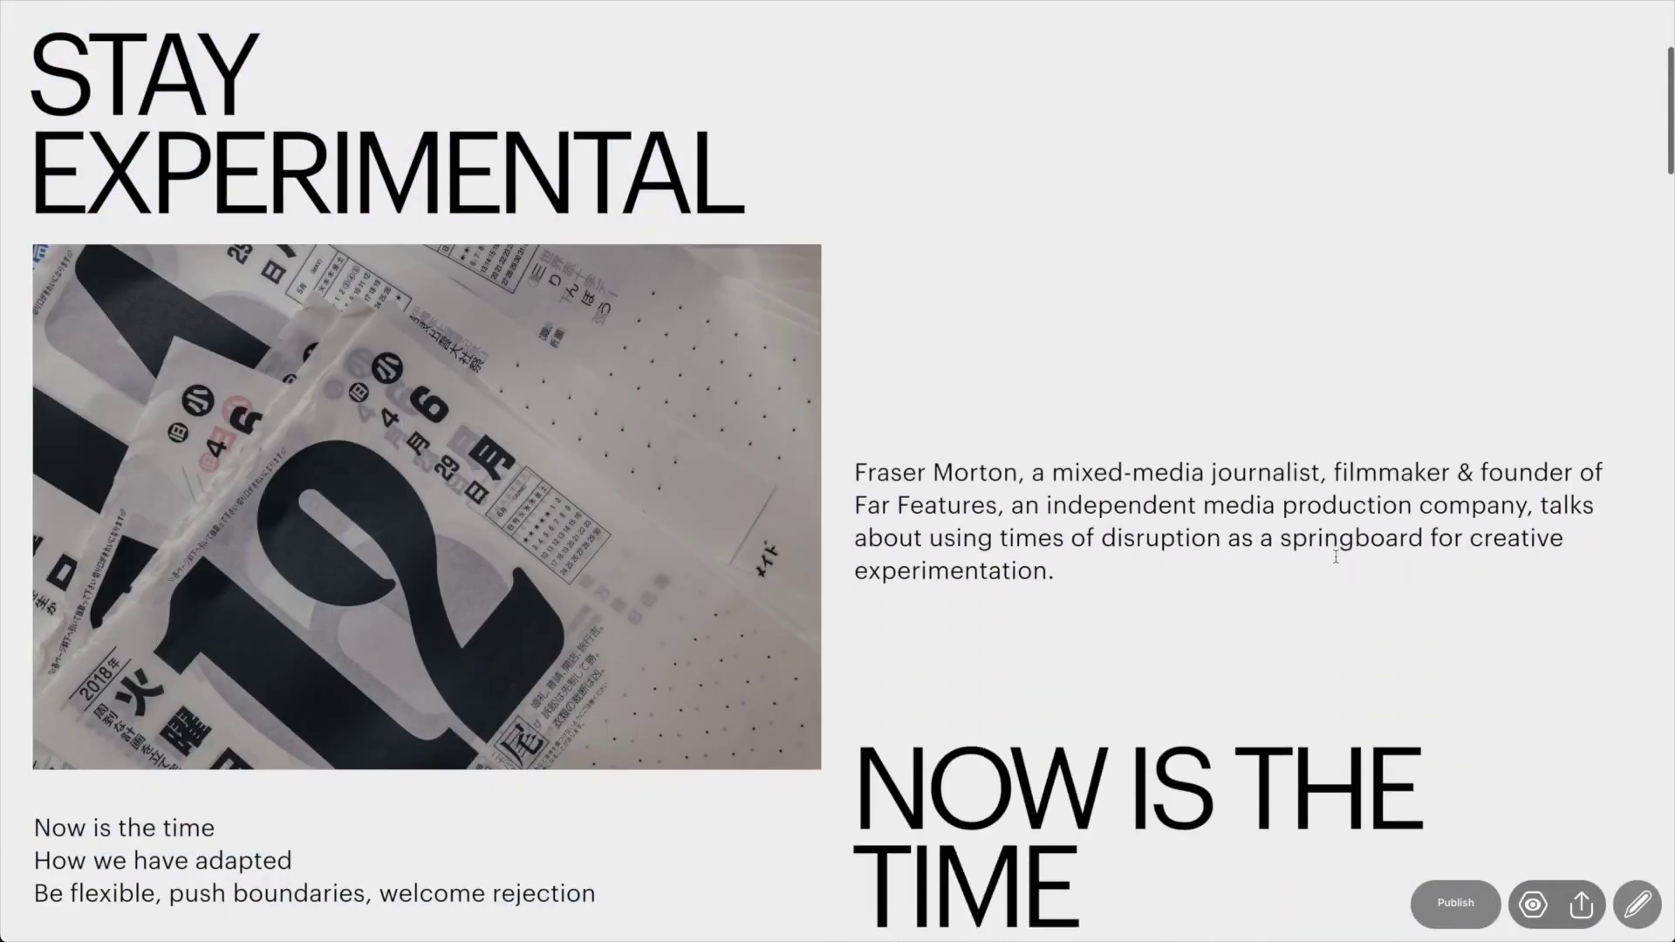
scroll(1336, 555, down, 6)
scroll(1335, 556, down, 15)
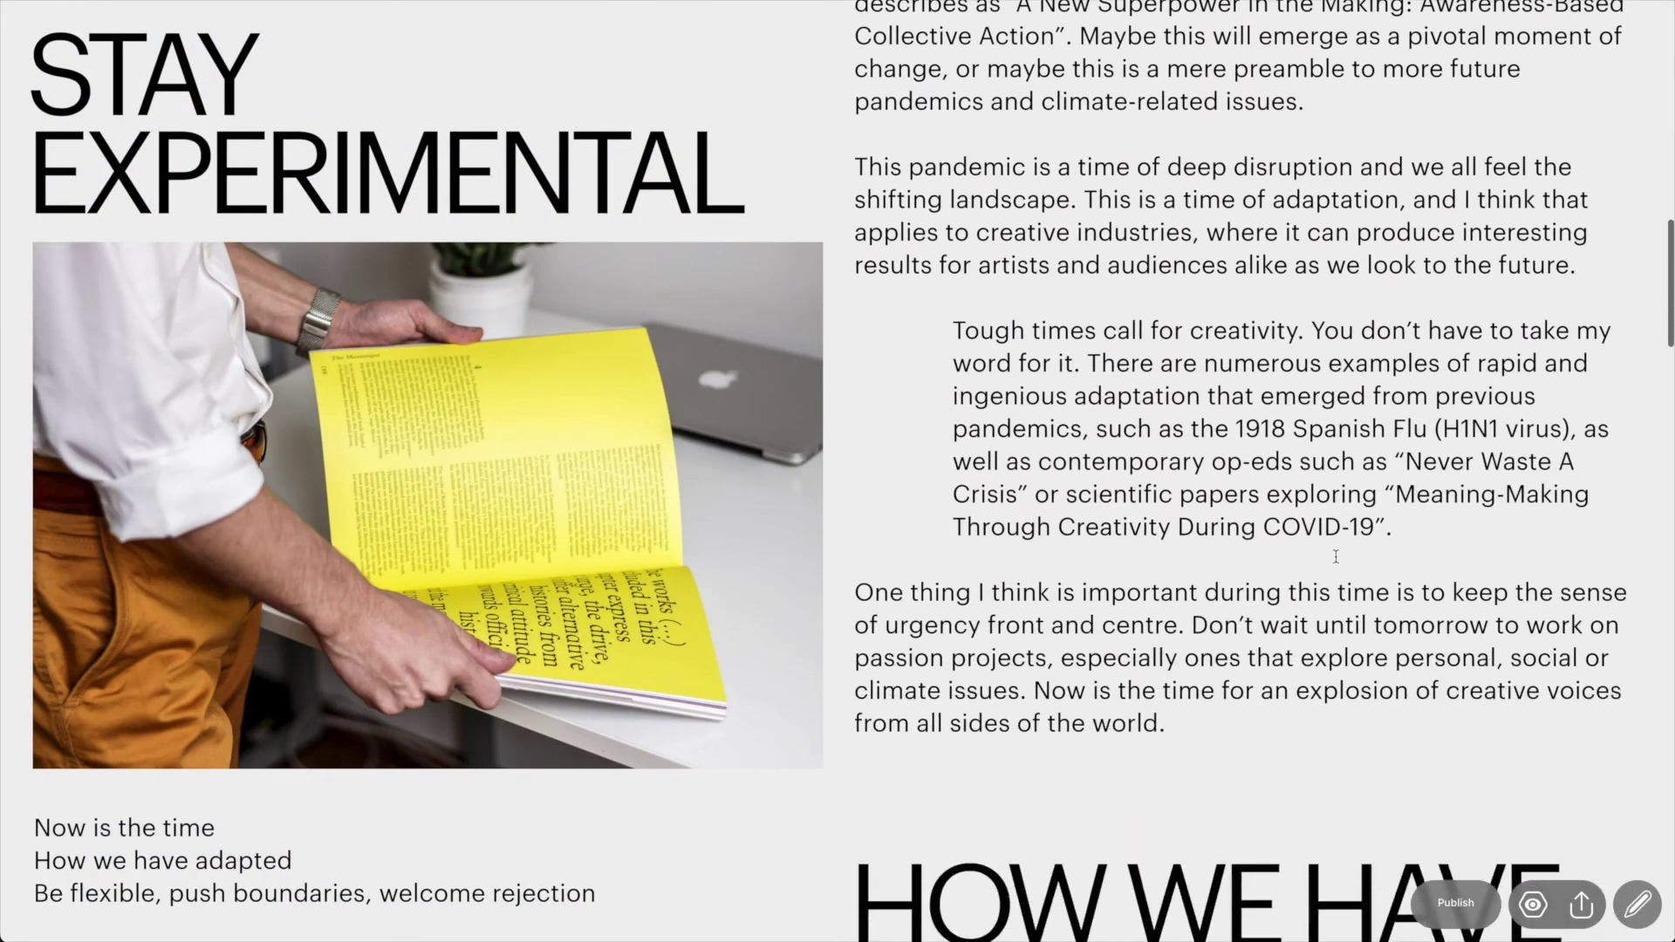
scroll(1335, 556, down, 10)
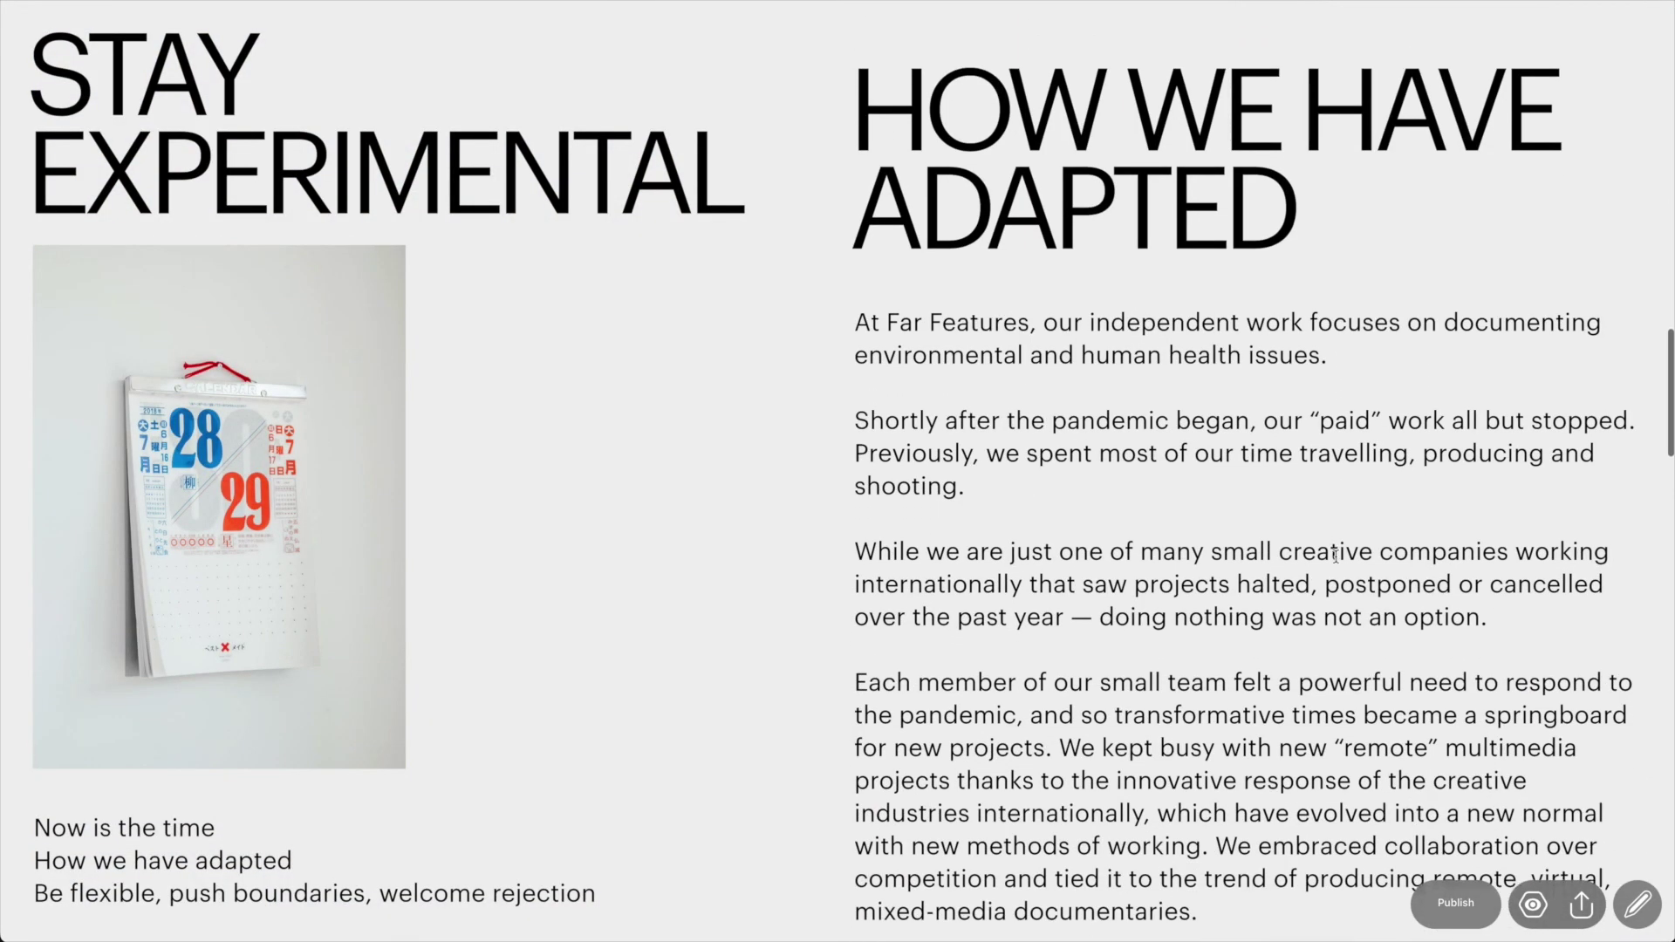
scroll(1335, 556, down, 10)
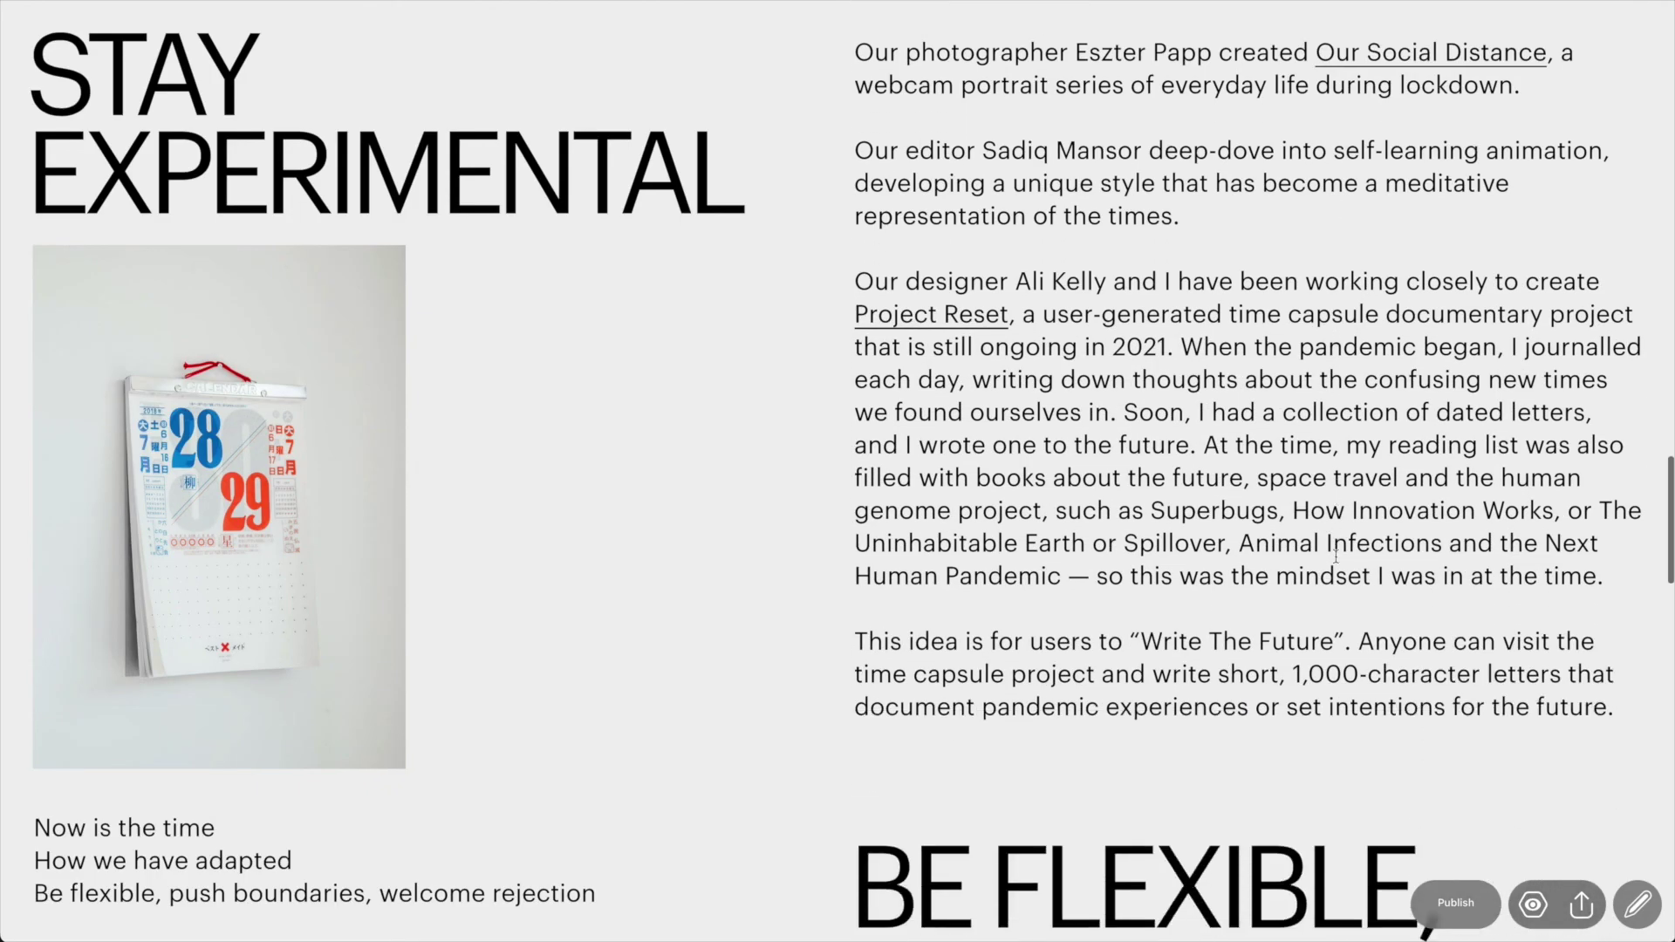
scroll(1335, 556, down, 5)
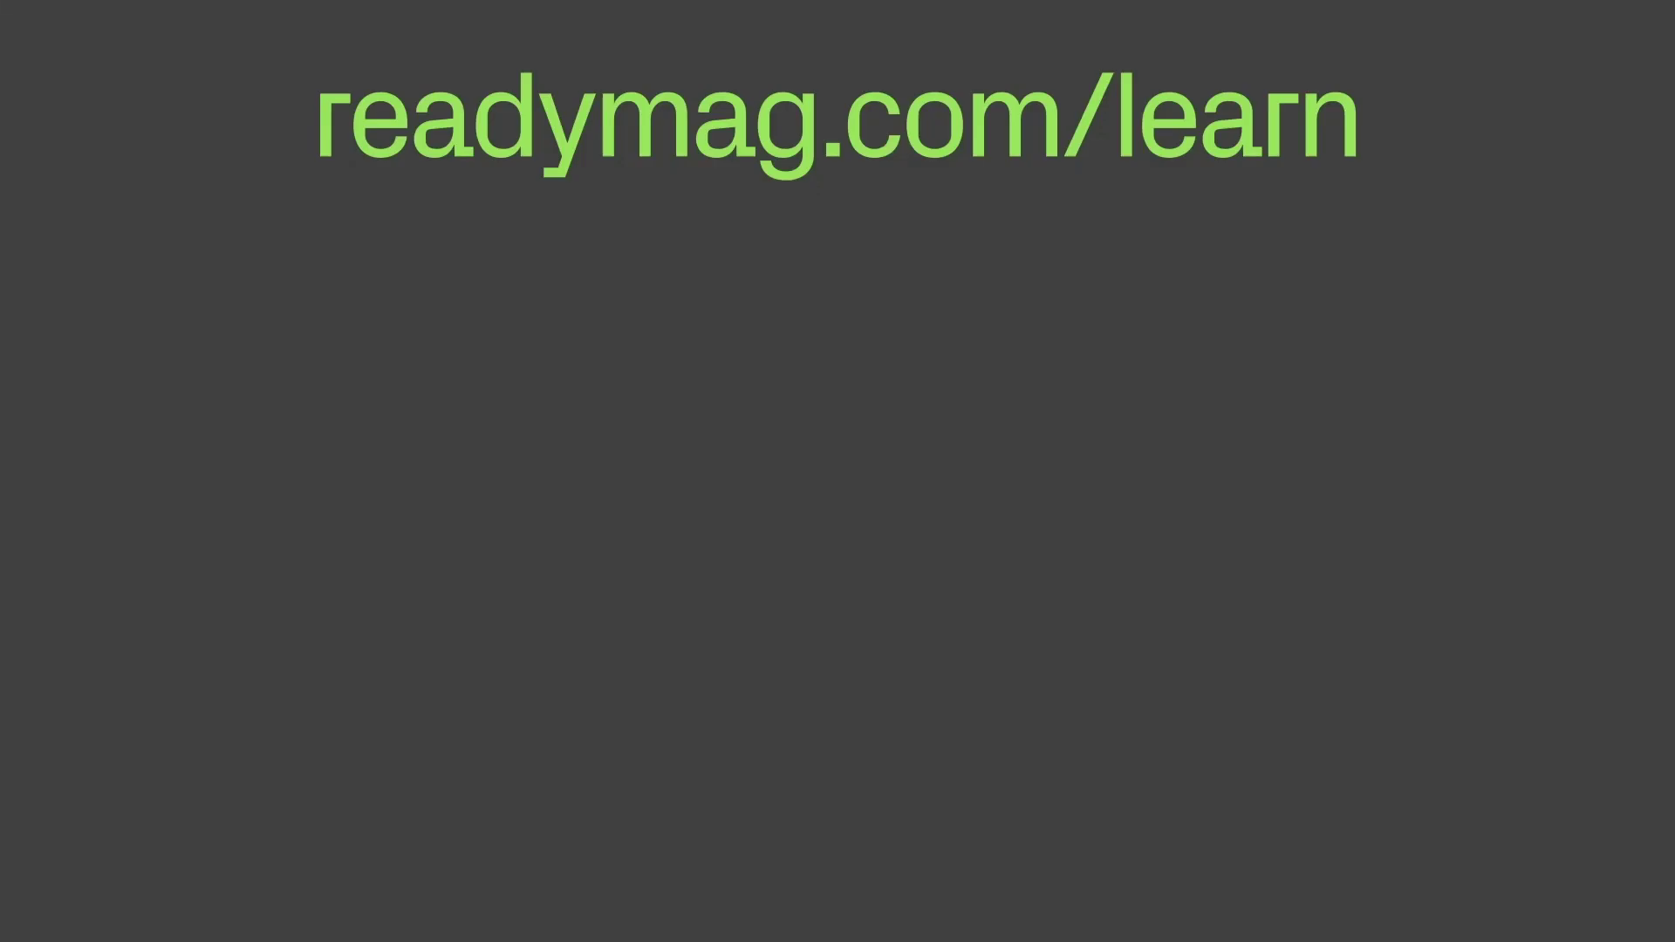